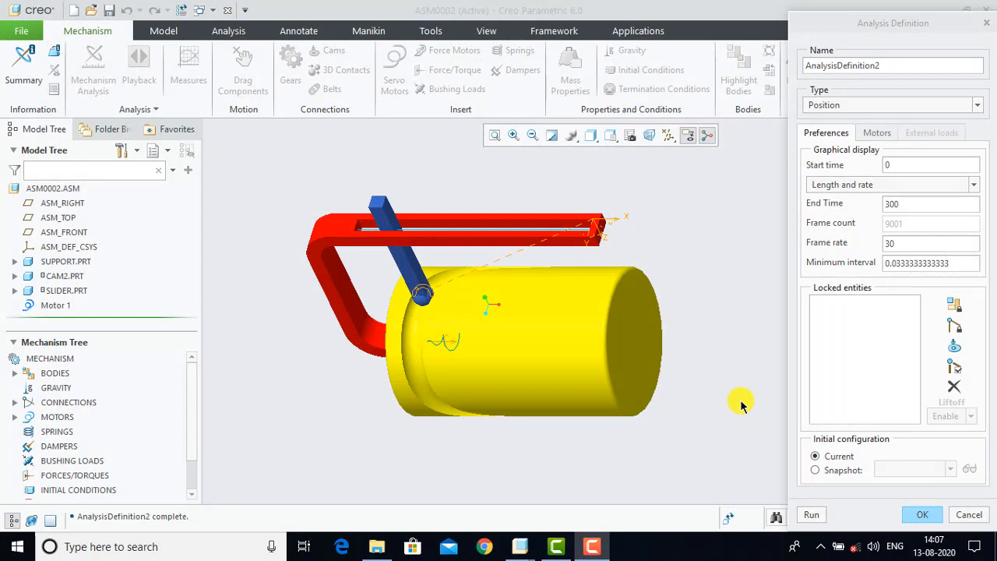
# Step: Dismiss the analysis definition, exit the mechanism environment saving the AnalysisDefinition1 playback, and close the assembly
pyautogui.click(986, 23)
pyautogui.click(825, 170)
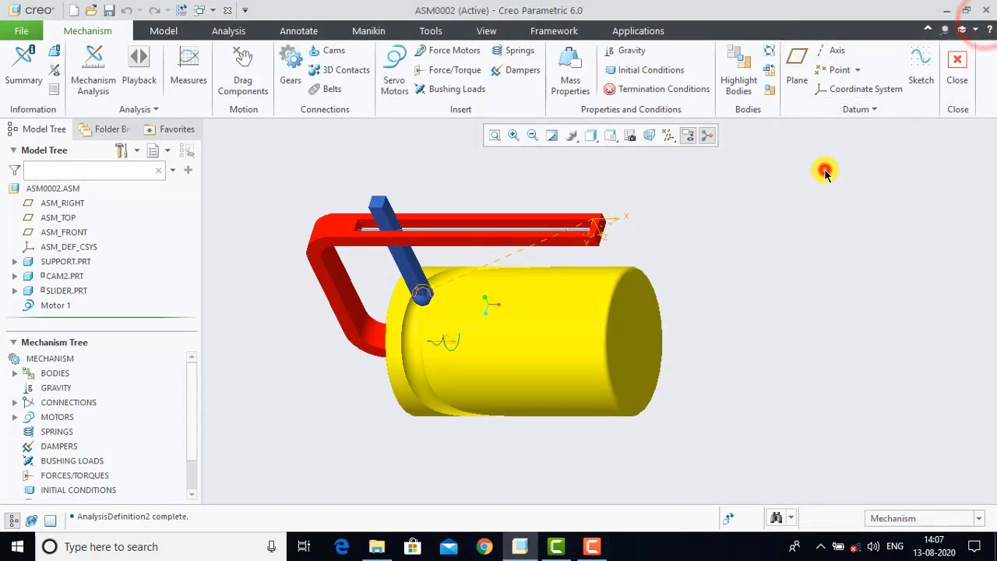
pyautogui.click(954, 74)
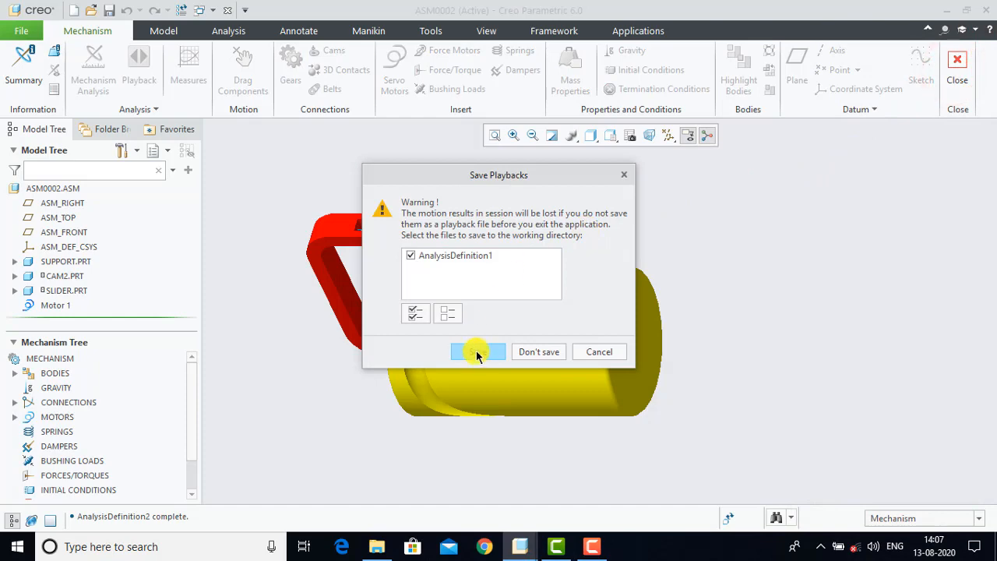
pyautogui.click(472, 352)
pyautogui.click(464, 163)
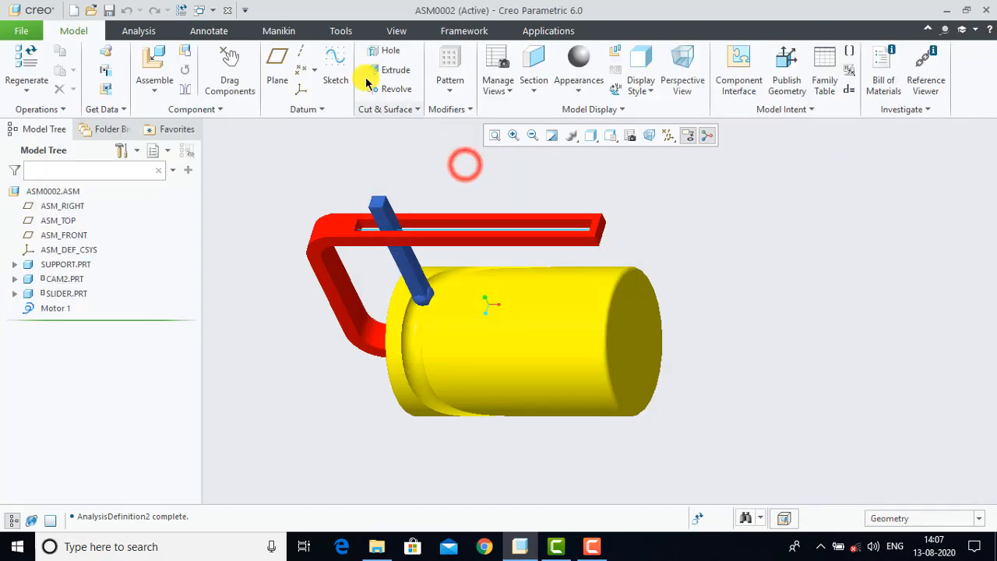
pyautogui.click(227, 10)
pyautogui.click(395, 238)
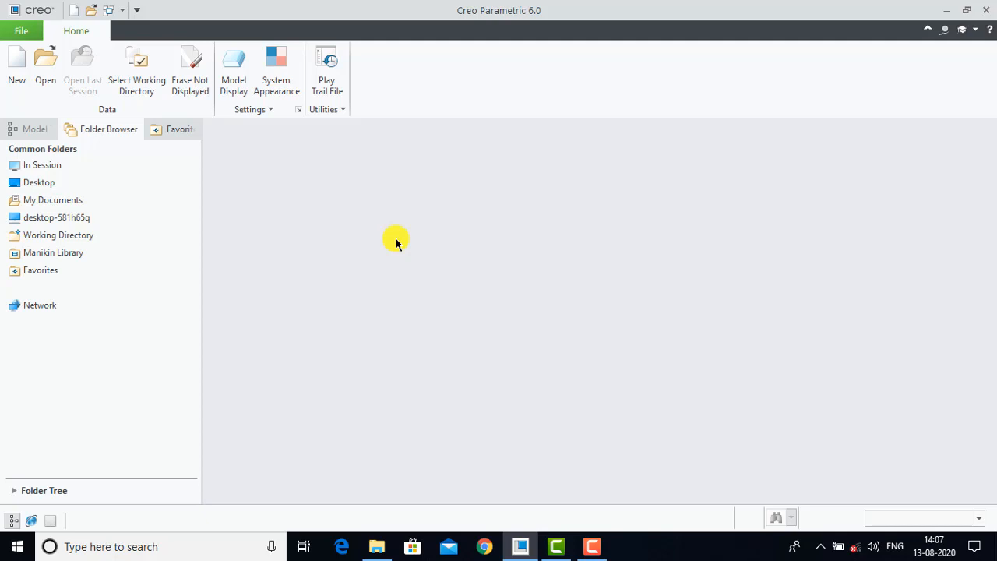
# Step: Create a folder named "cylindrical cam and follower" on the Desktop and set it as the working directory
pyautogui.click(144, 84)
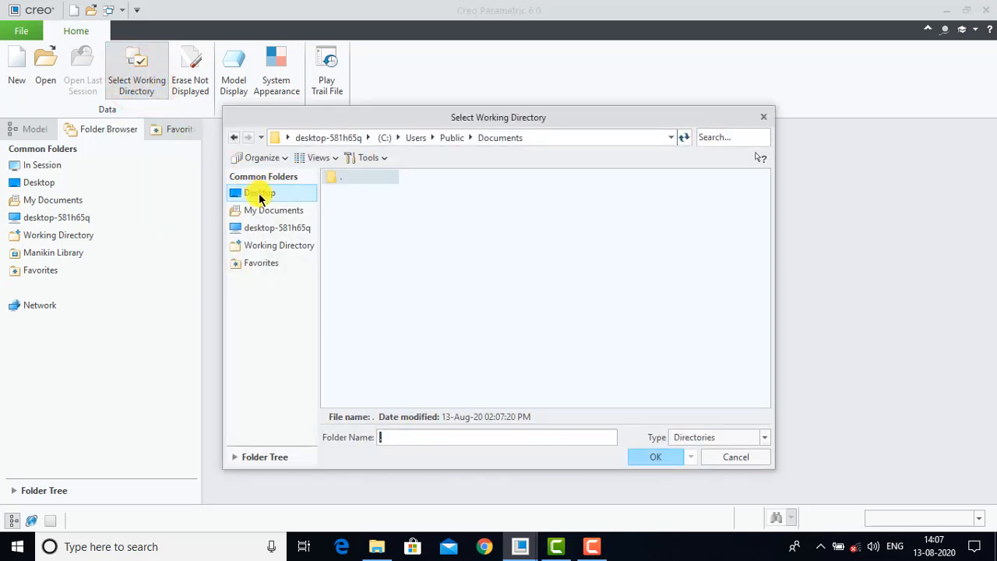
pyautogui.click(259, 196)
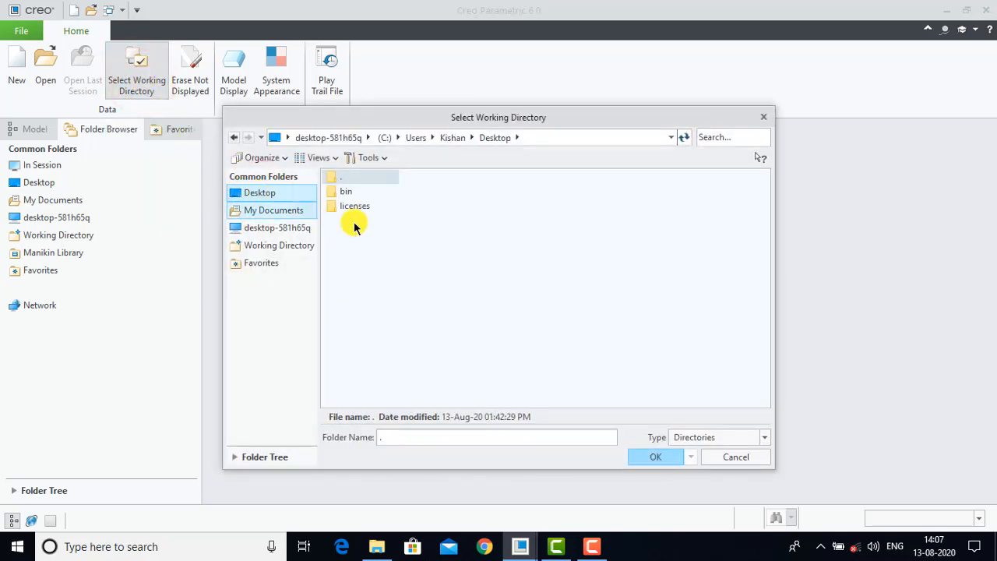
pyautogui.rightClick(459, 207)
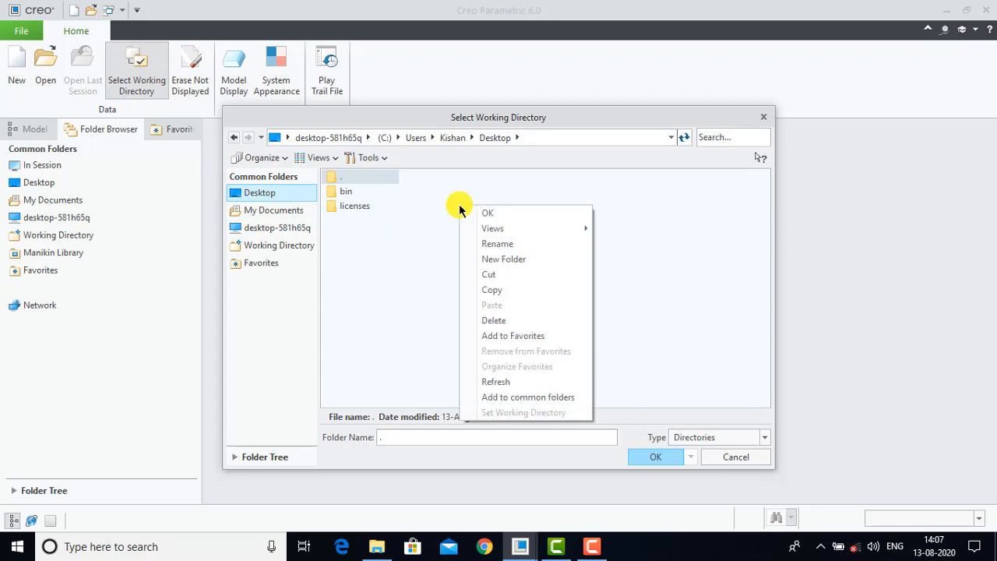
pyautogui.click(501, 261)
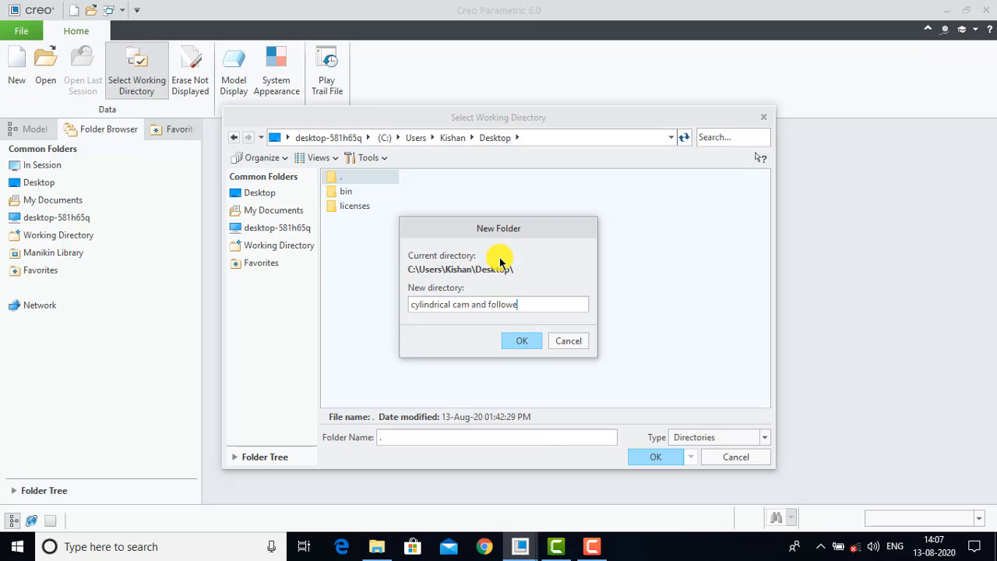
pyautogui.click(522, 341)
pyautogui.click(649, 461)
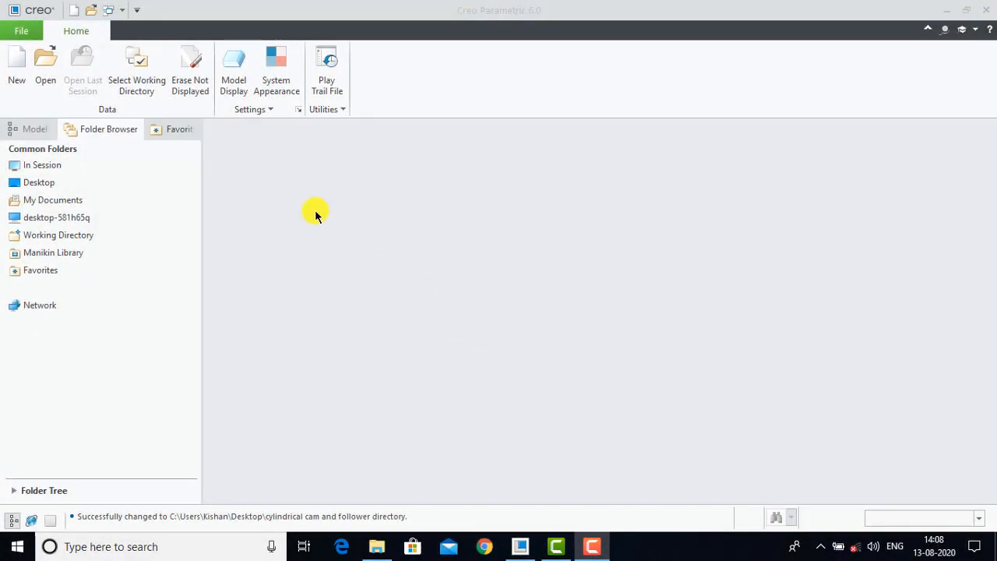
# Step: Create a new solid part named cylindrical_cam from the solid_part_mmks template instead of the default one
pyautogui.click(17, 56)
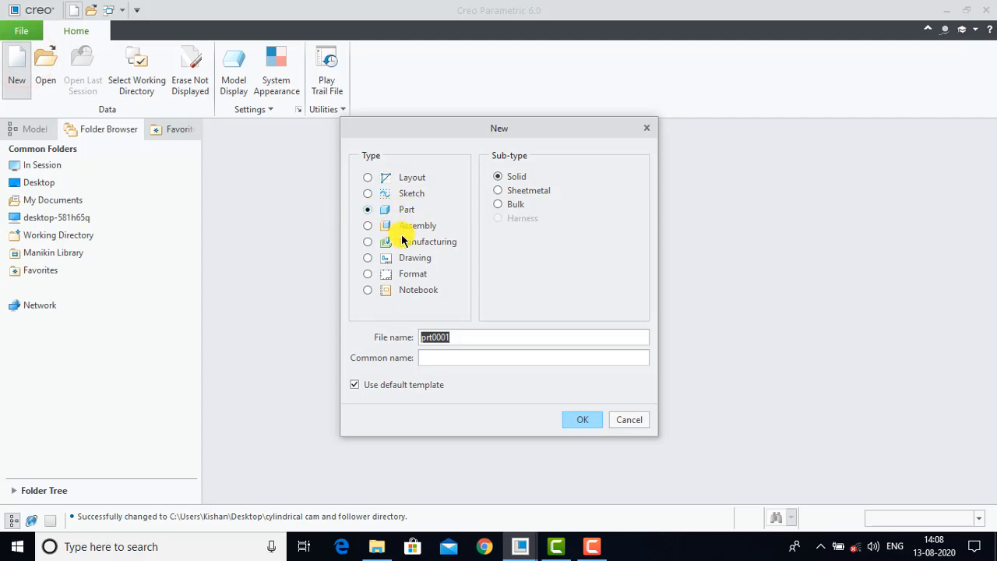
pyautogui.click(389, 386)
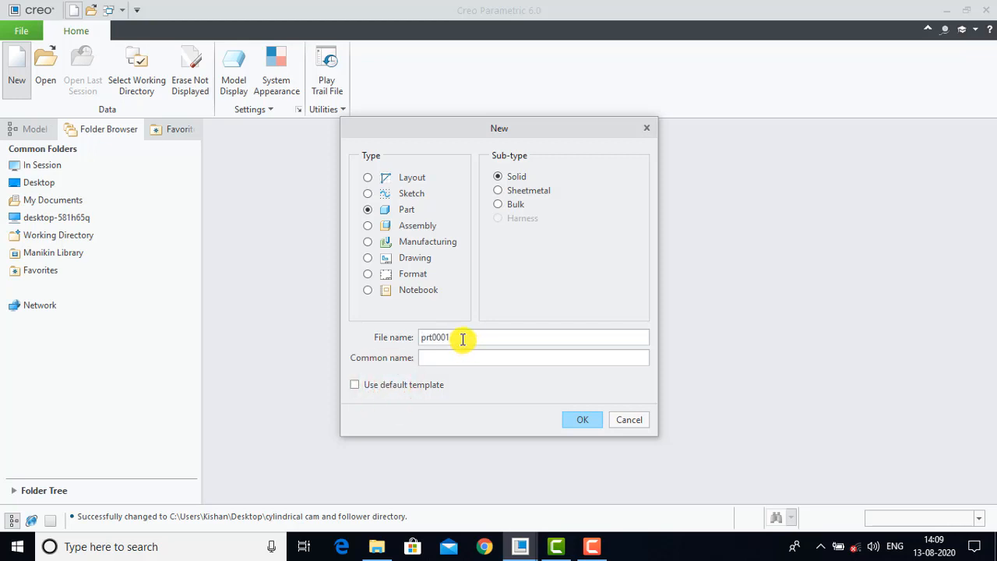
pyautogui.moveTo(463, 339); pyautogui.dragTo(400, 337)
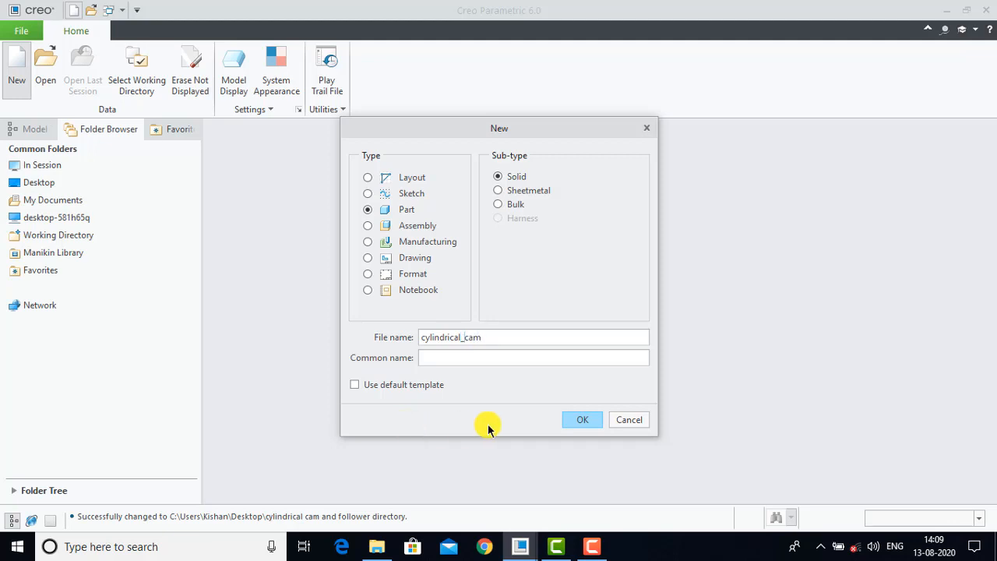
pyautogui.click(575, 420)
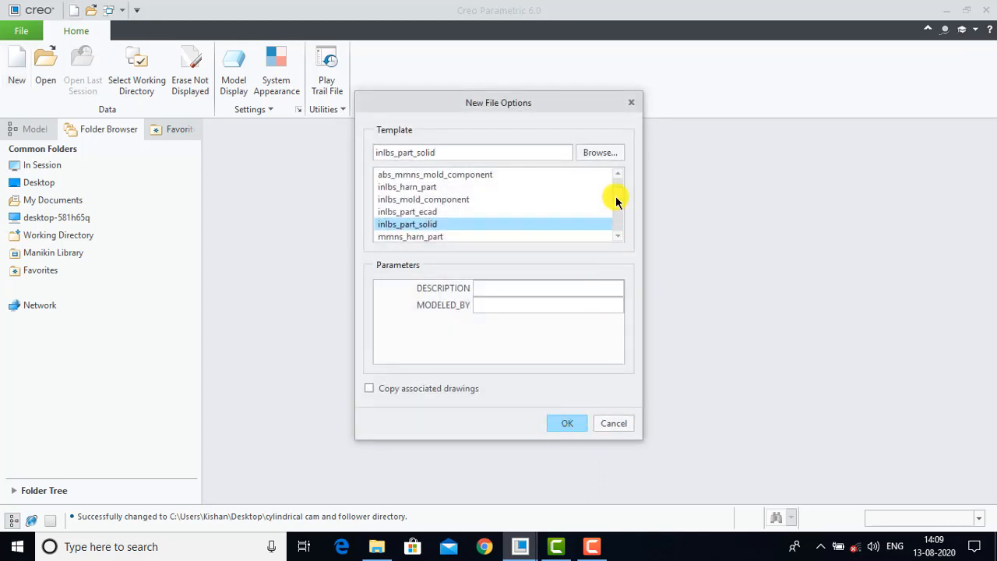
pyautogui.scroll(-3, 616, 204)
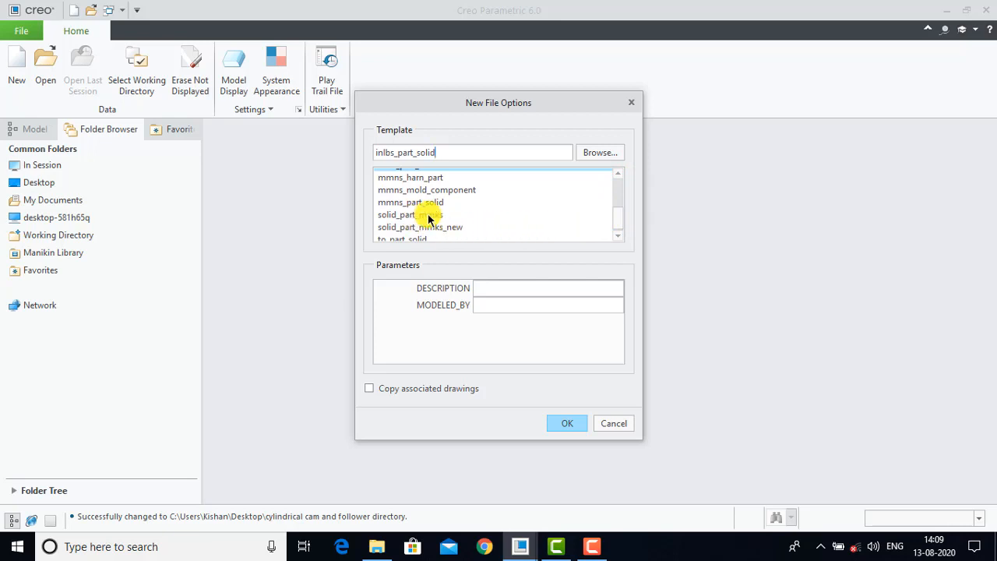
pyautogui.click(430, 216)
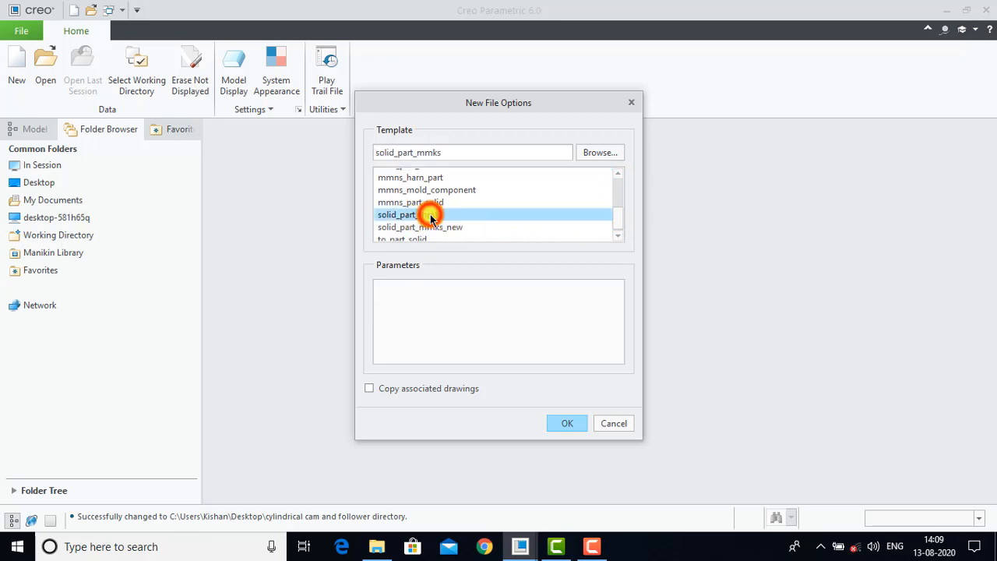
pyautogui.click(558, 423)
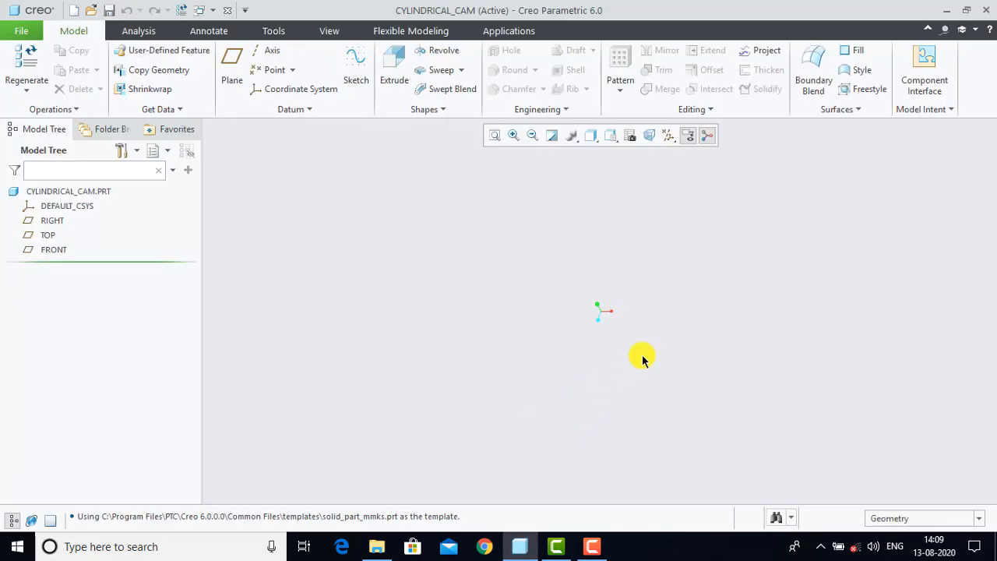
# Step: Turn on the display of all datum axes, points, coordinate systems and planes
pyautogui.click(674, 334)
pyautogui.click(668, 136)
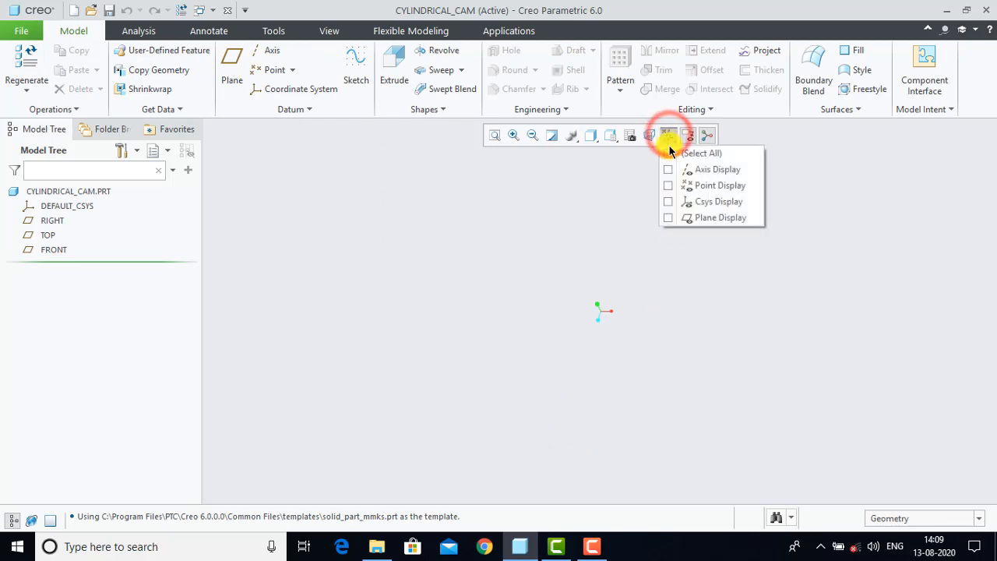
pyautogui.click(668, 154)
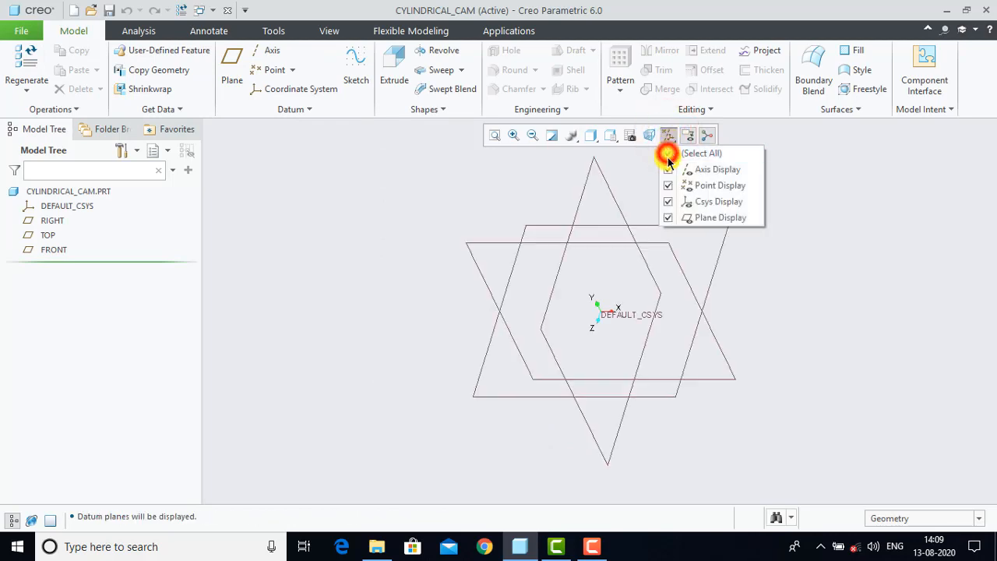
pyautogui.click(723, 315)
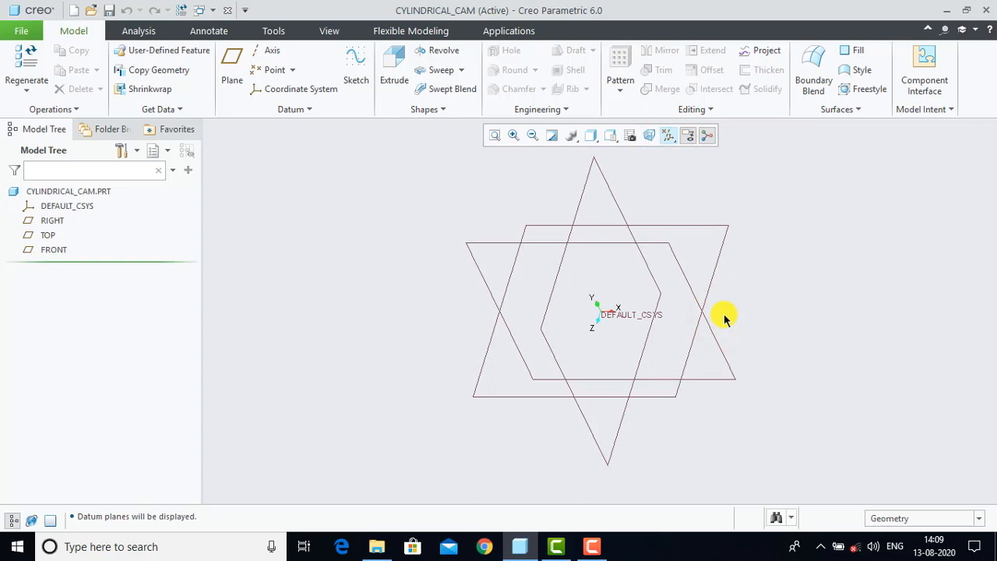
# Step: Start a sketch on the RIGHT datum plane with TOP as the left reference, viewed square to the sketch plane
pyautogui.click(358, 81)
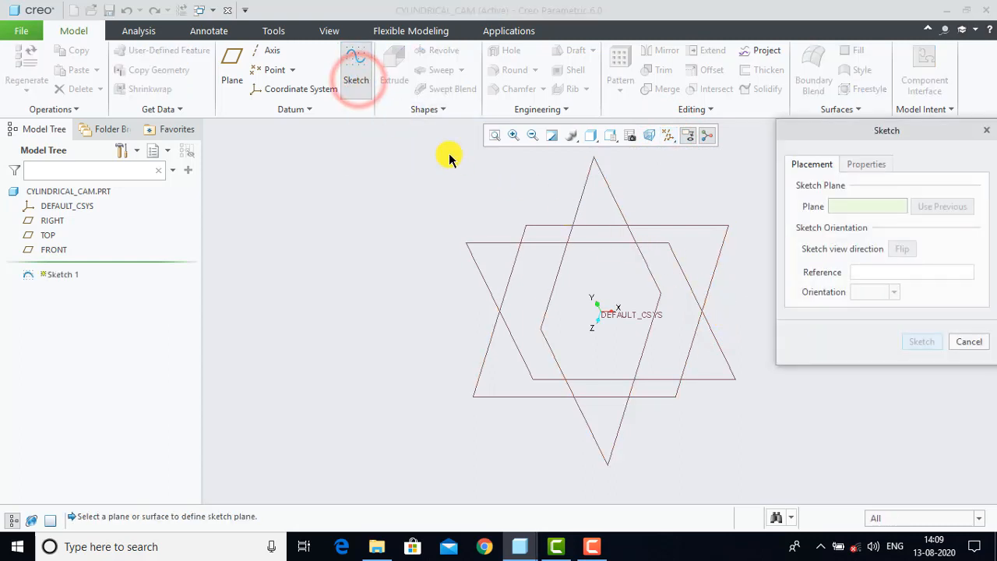
pyautogui.click(581, 198)
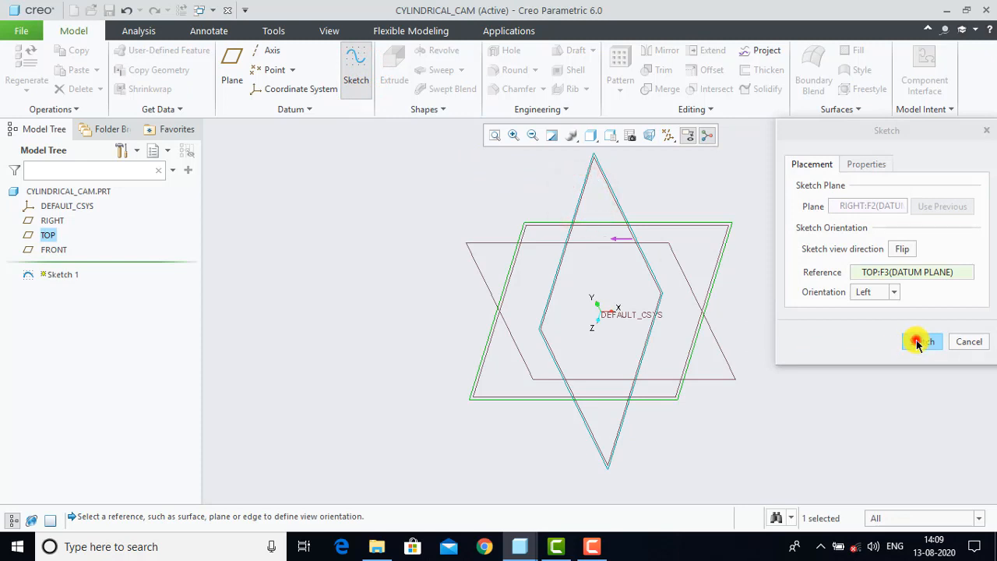
pyautogui.click(917, 341)
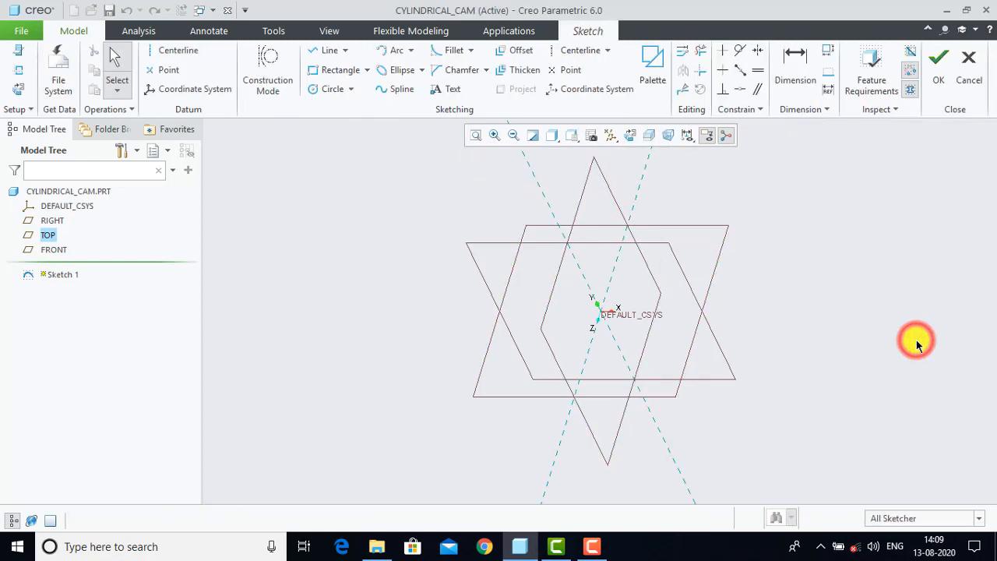
pyautogui.click(629, 137)
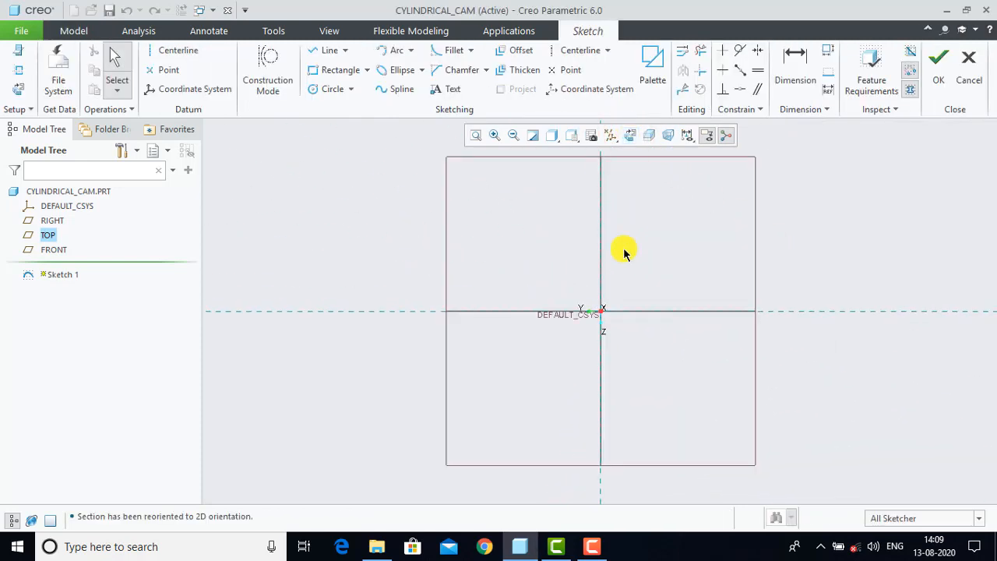
pyautogui.scroll(1, 609, 309)
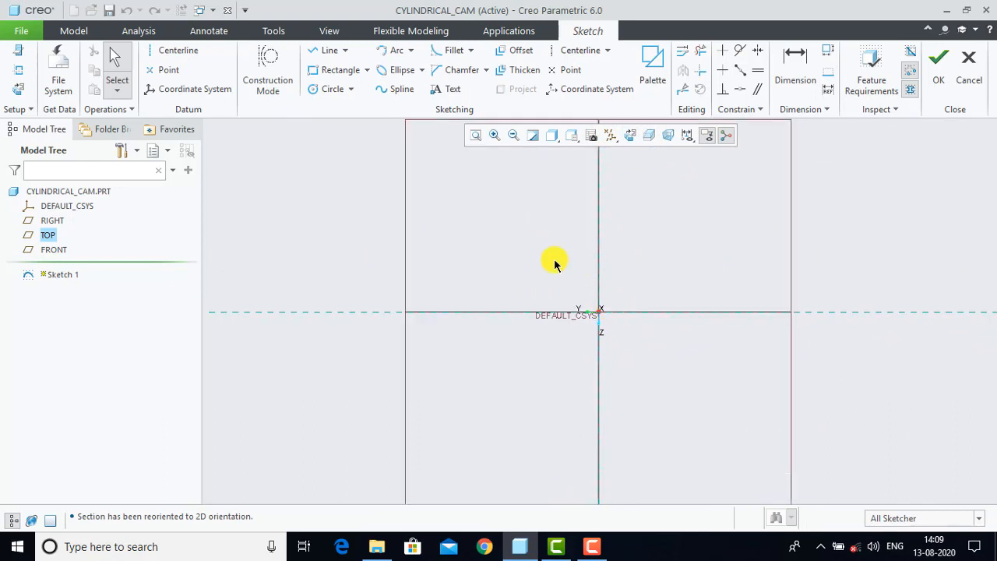
# Step: Sketch a circle centred on the origin, set its diameter to 100 mm, and finish the sketch
pyautogui.click(329, 89)
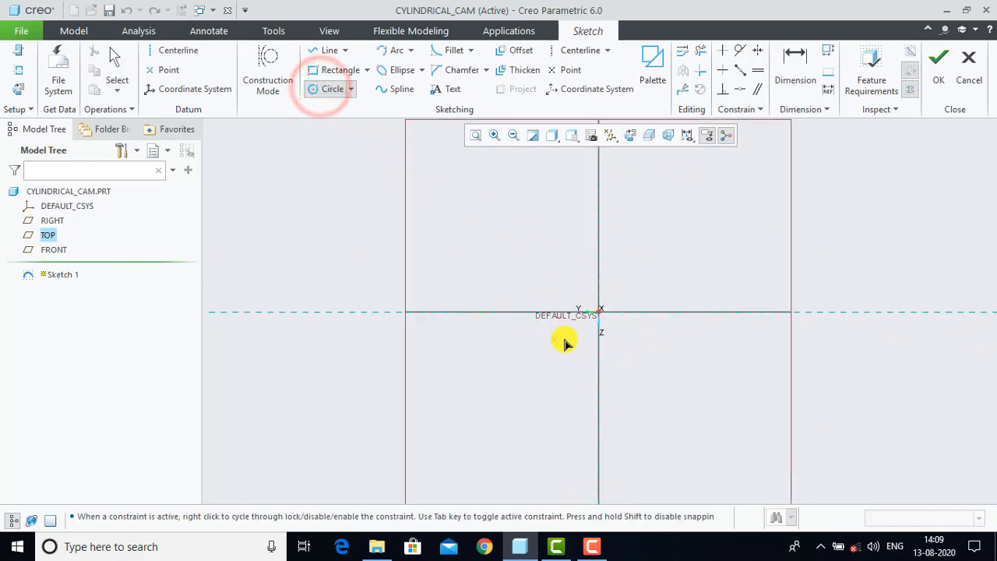
pyautogui.click(600, 312)
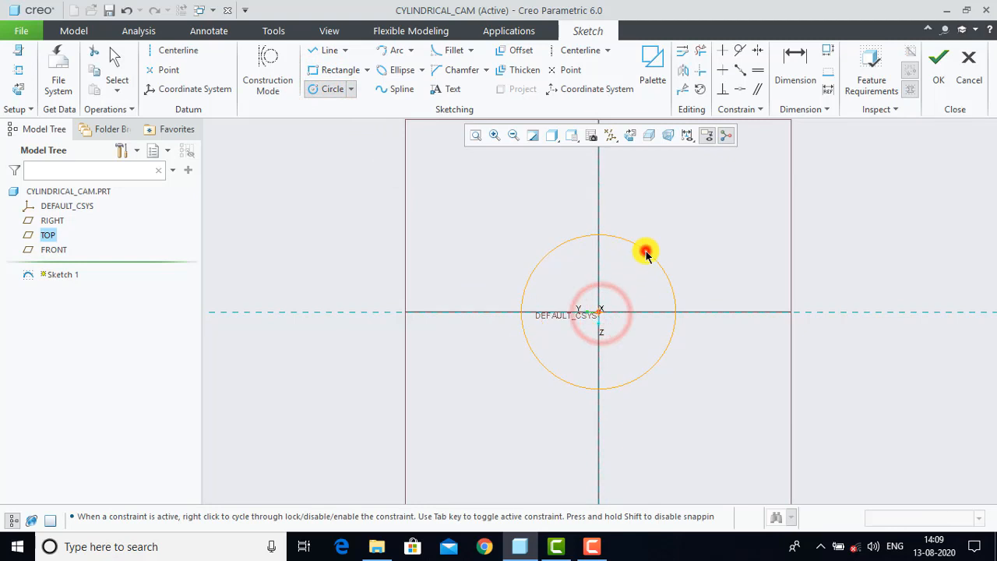
pyautogui.click(643, 250)
pyautogui.middleClick(619, 273)
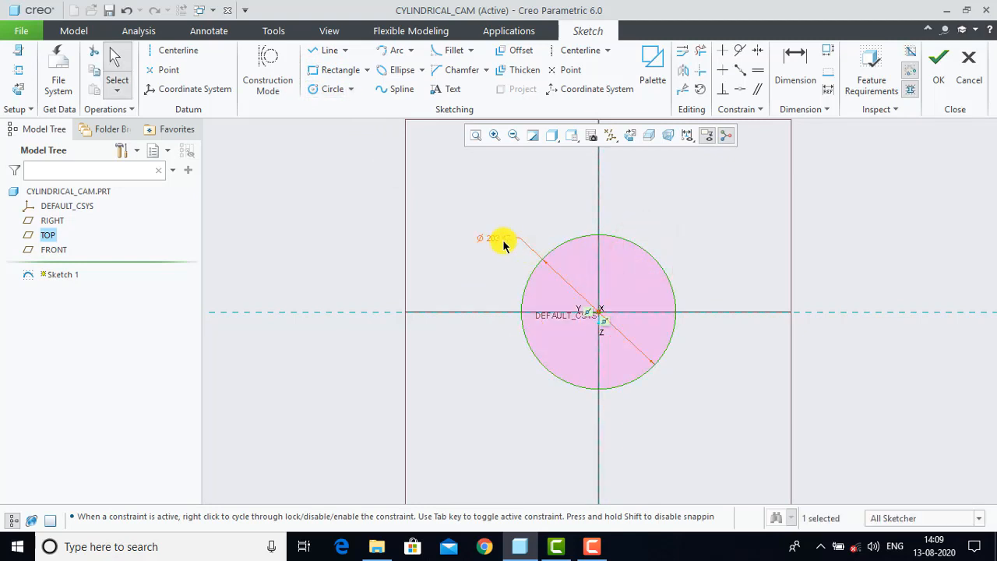
pyautogui.doubleClick(499, 238)
pyautogui.write('100')
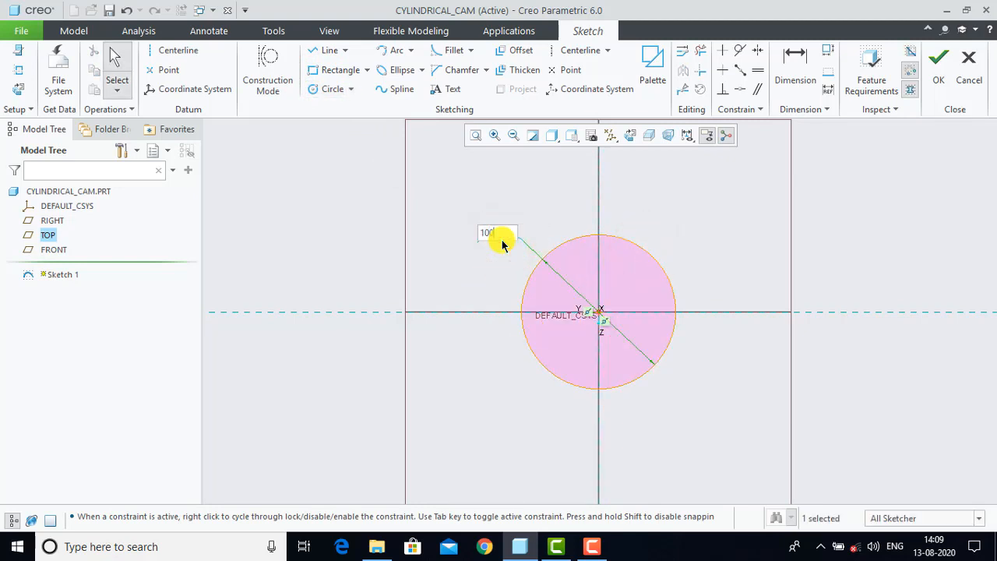
pyautogui.press('Return')
pyautogui.click(501, 244)
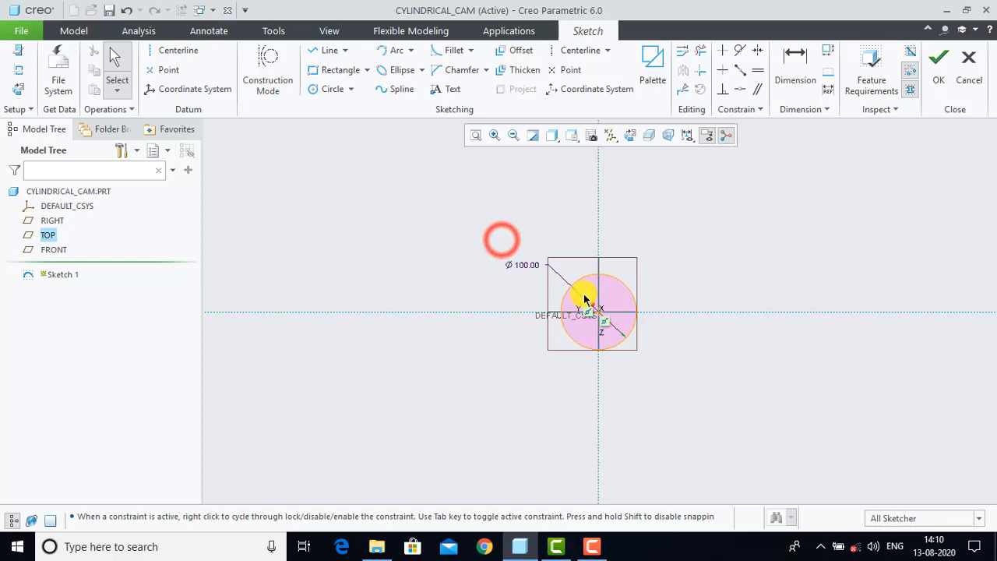
pyautogui.scroll(3, 594, 301)
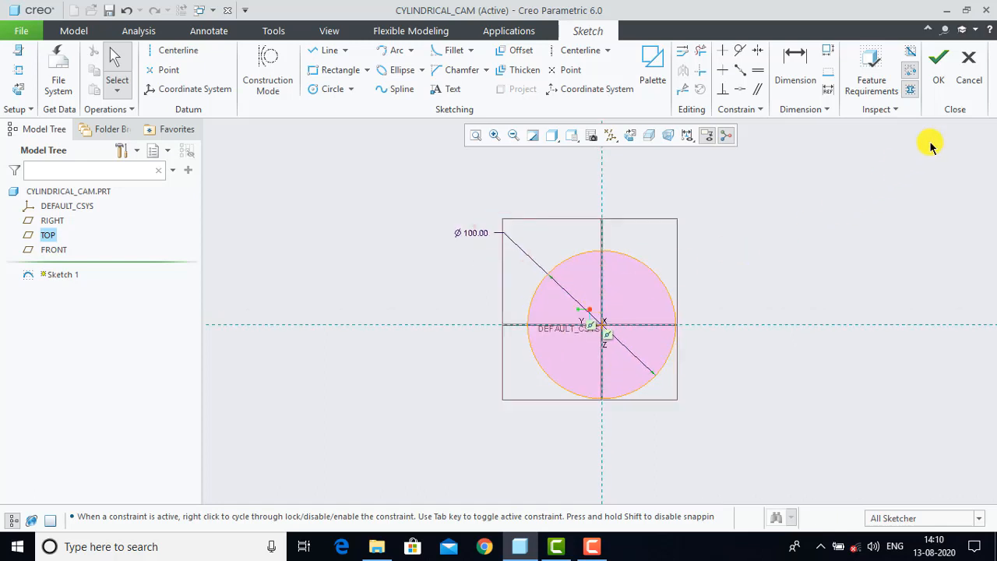
pyautogui.click(941, 79)
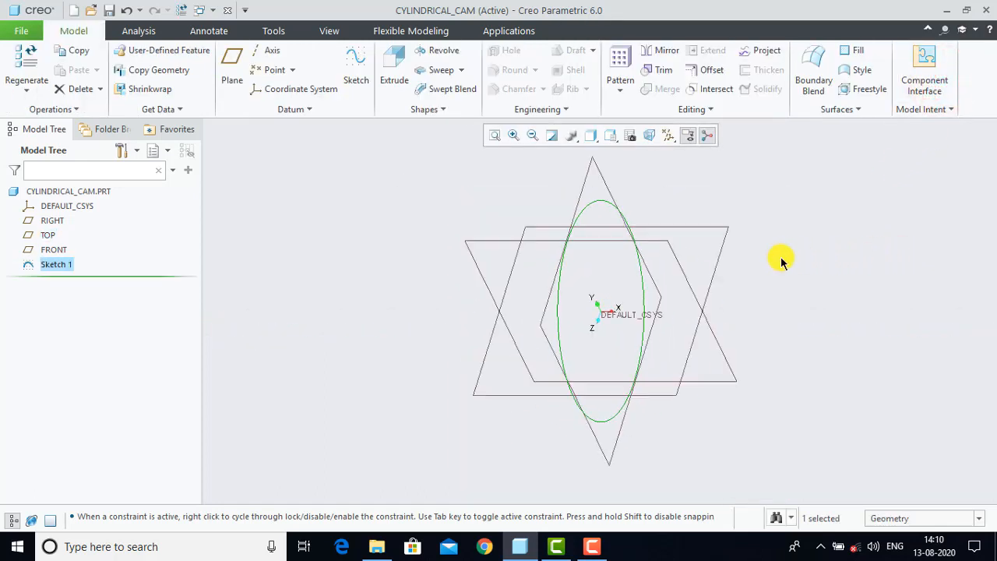
# Step: Extrude the circle as a solid symmetrically about its sketch plane to a total depth of 160 mm
pyautogui.click(396, 72)
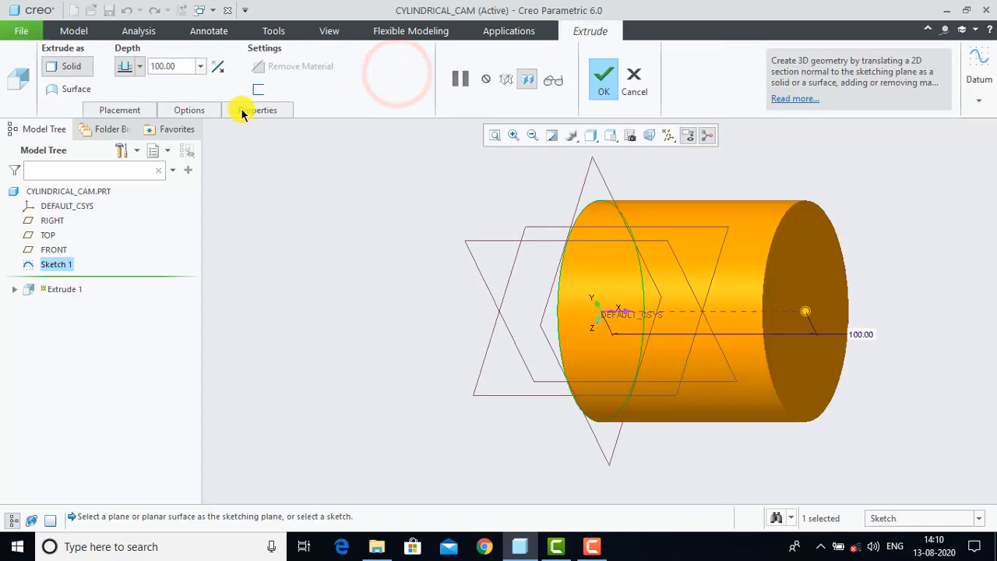
pyautogui.click(138, 66)
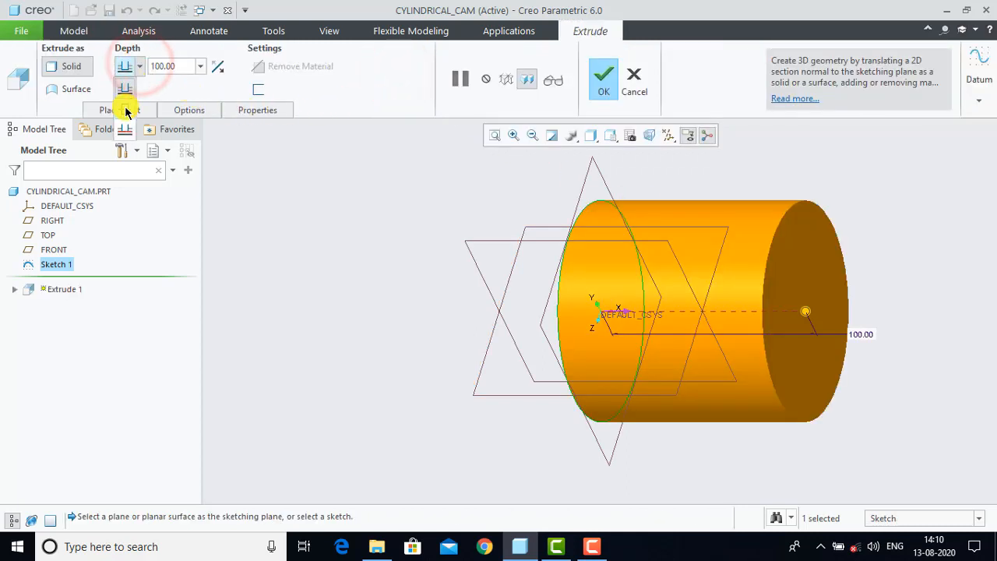
pyautogui.click(125, 109)
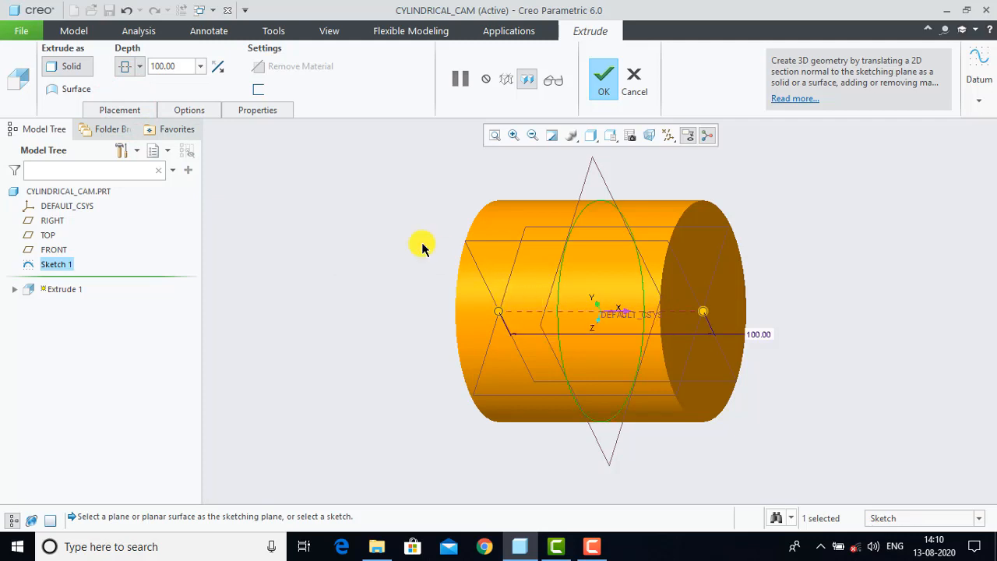
pyautogui.click(187, 66)
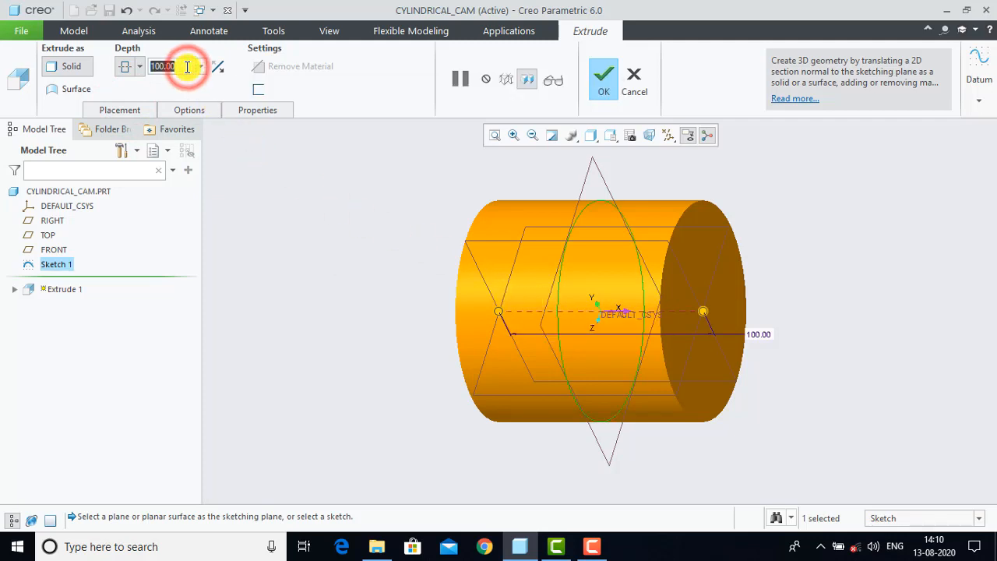
pyautogui.write('16')
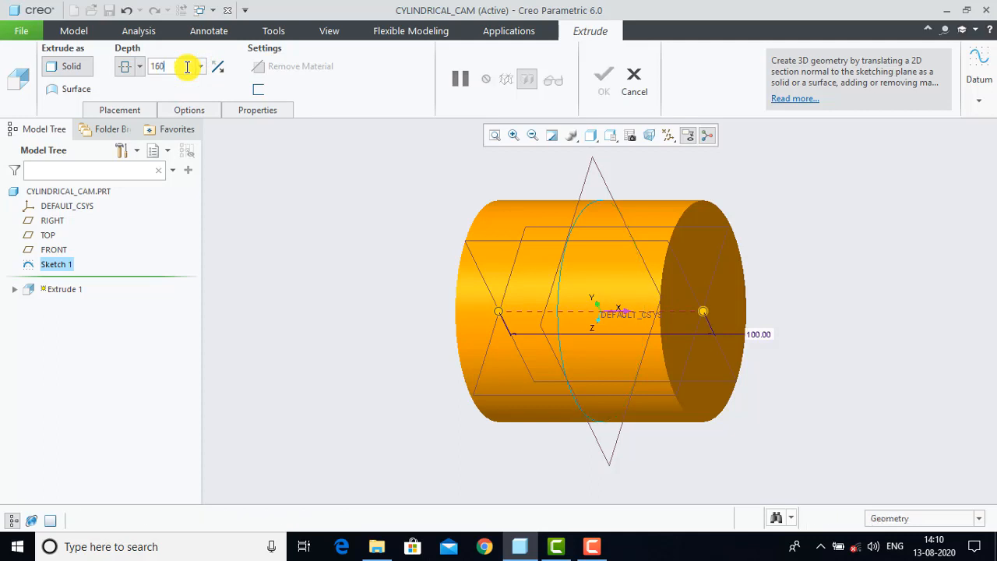
pyautogui.write('0')
pyautogui.press('Return')
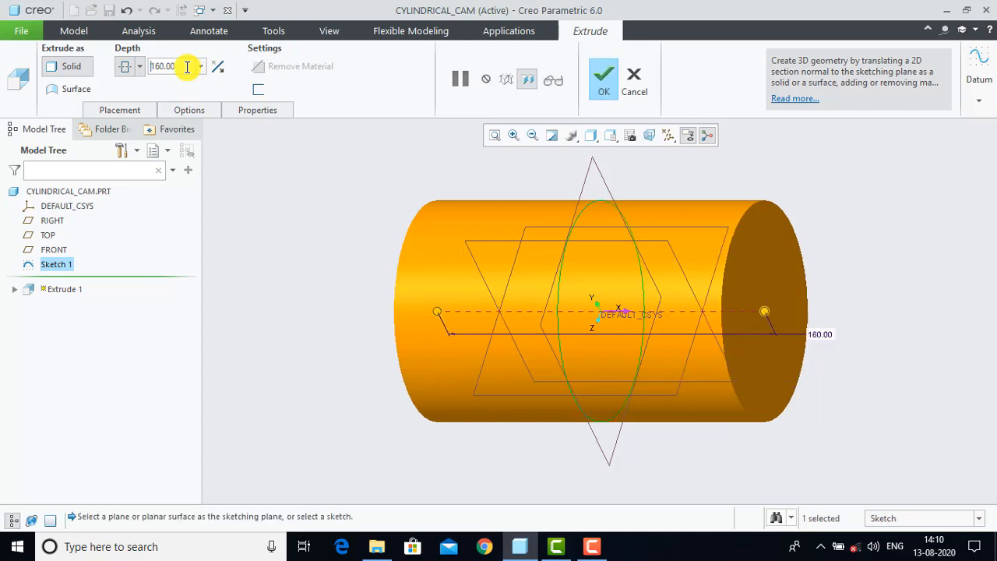
pyautogui.click(603, 81)
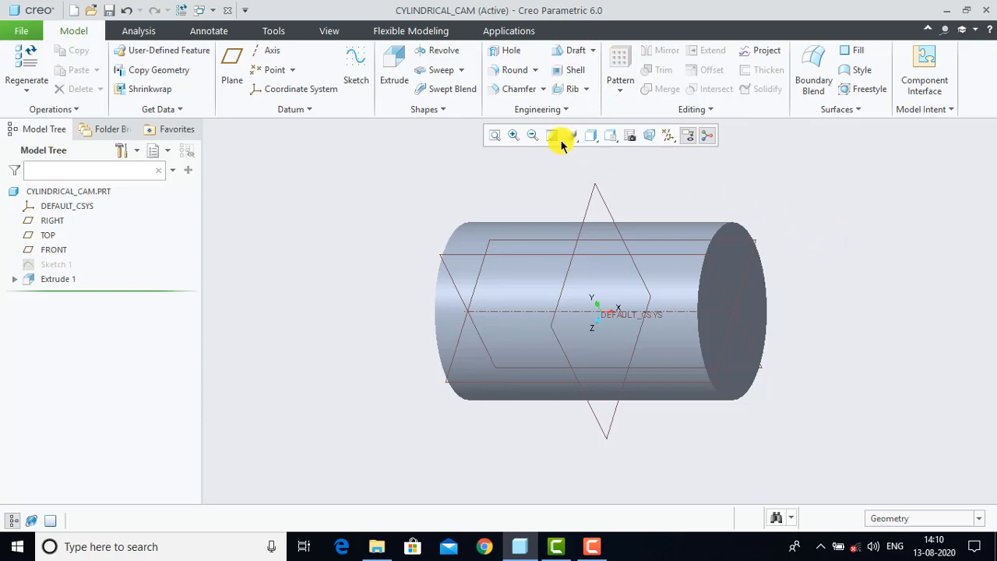
# Step: Start a sketch on the FRONT datum plane with RIGHT as the right reference, viewed square to the sketch plane
pyautogui.click(352, 62)
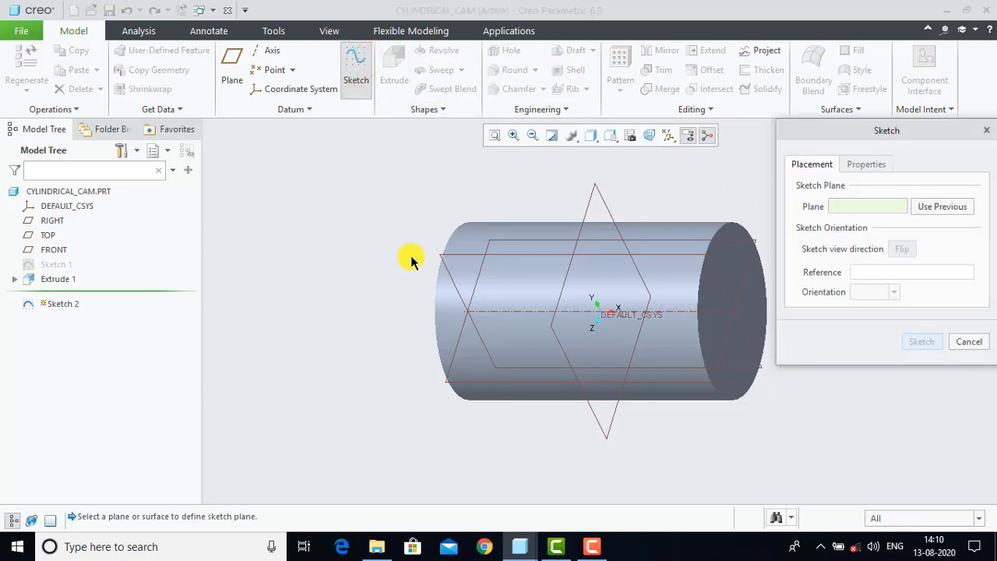
pyautogui.click(438, 257)
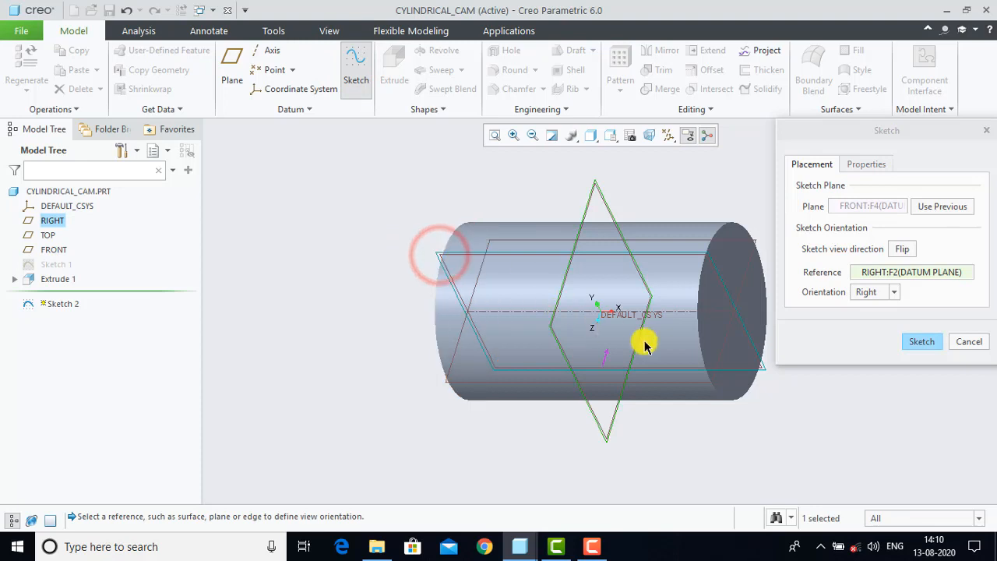
pyautogui.click(917, 343)
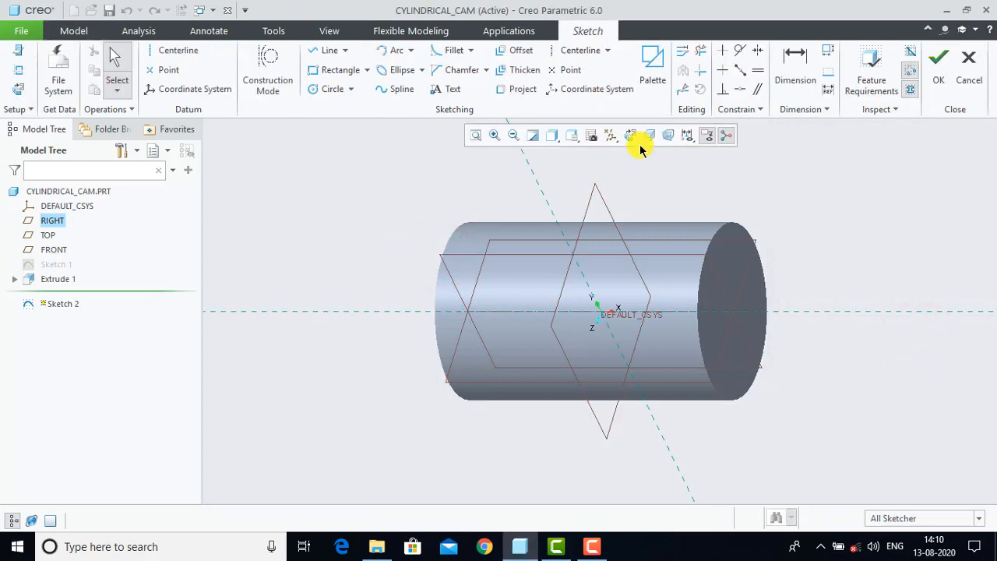
pyautogui.click(632, 136)
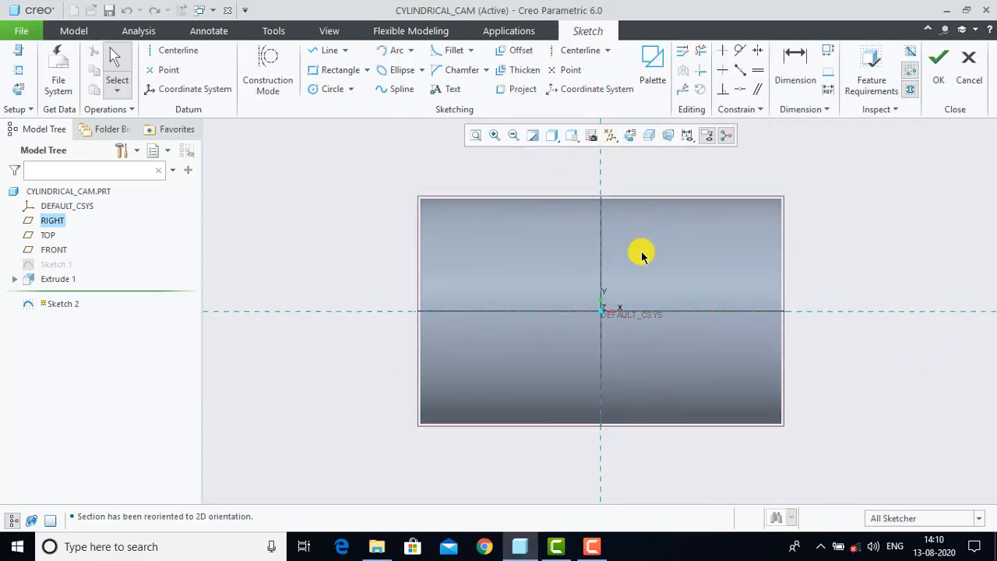
# Step: Sketch a 3-point arc from the cylinder's upper edge, near its positive-X end, down to the origin, bulging toward the lower right
pyautogui.scroll(-2, 635, 257)
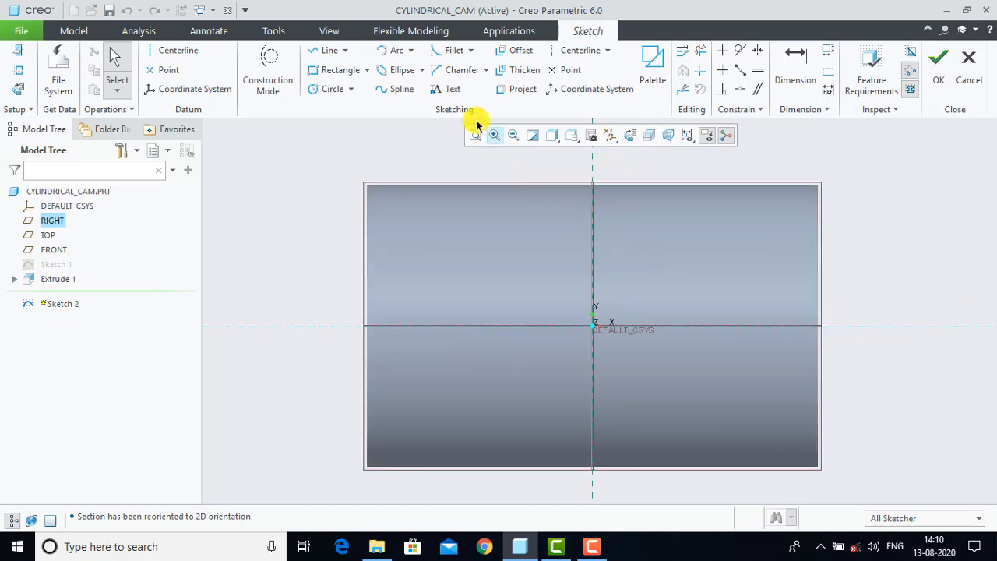
pyautogui.click(410, 50)
pyautogui.click(419, 68)
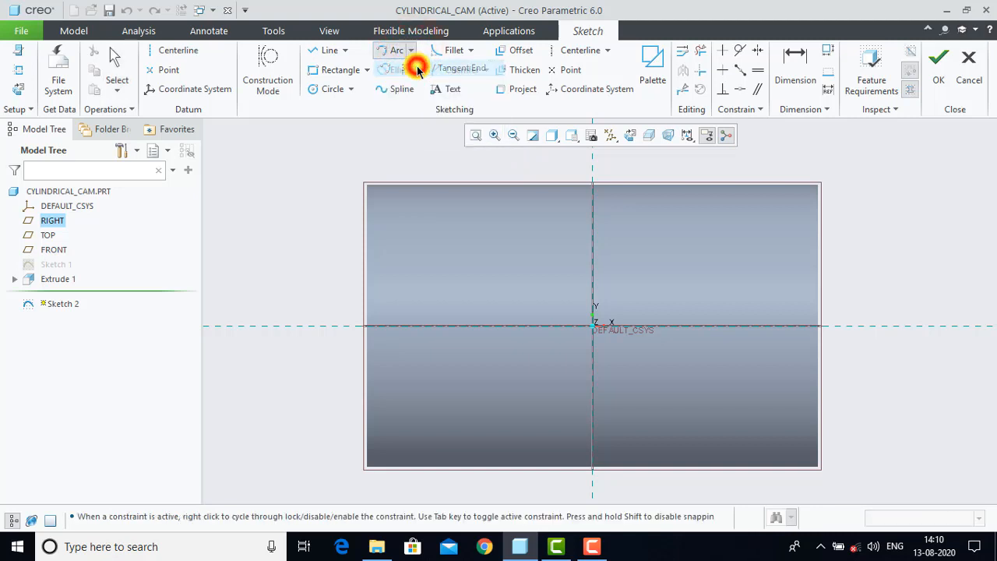
pyautogui.click(759, 187)
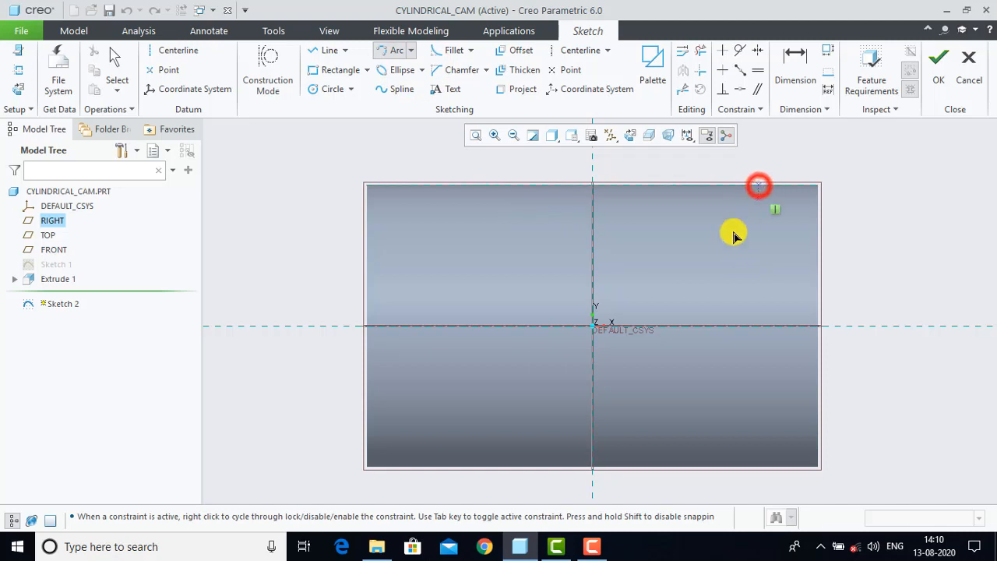
pyautogui.click(593, 326)
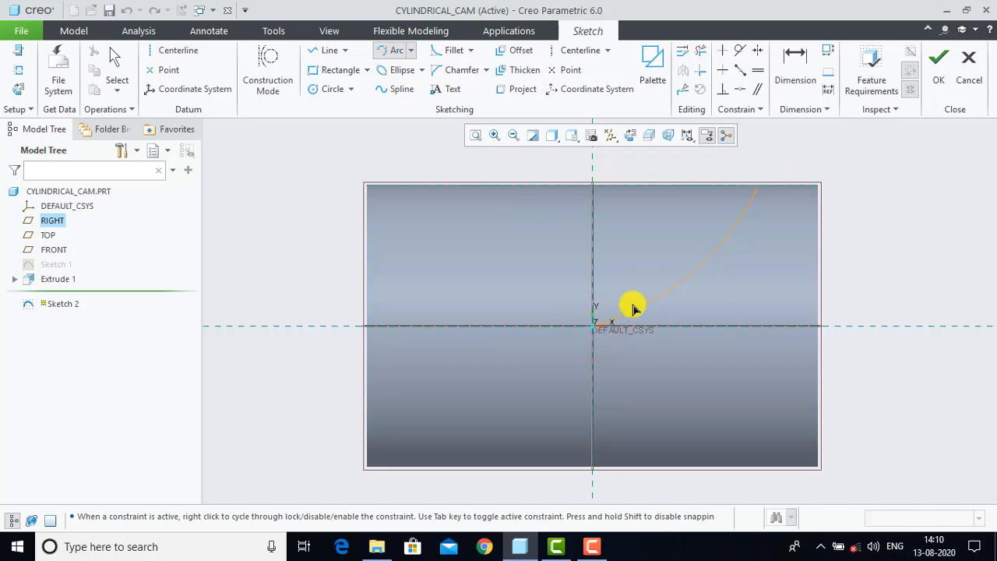
pyautogui.click(659, 308)
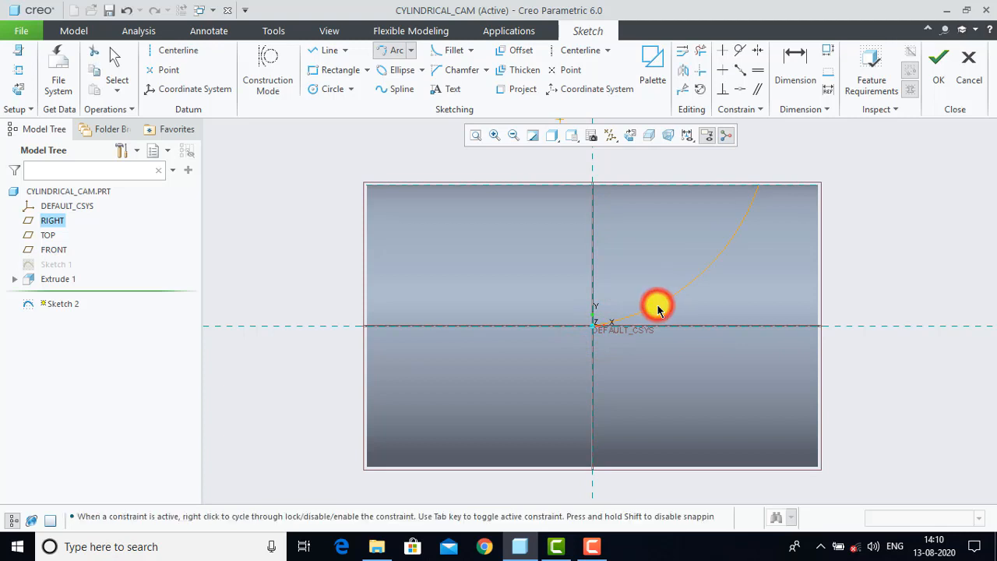
# Step: Dimension the arc's upper endpoint 20 mm from the cylinder's positive-X end face
pyautogui.click(796, 78)
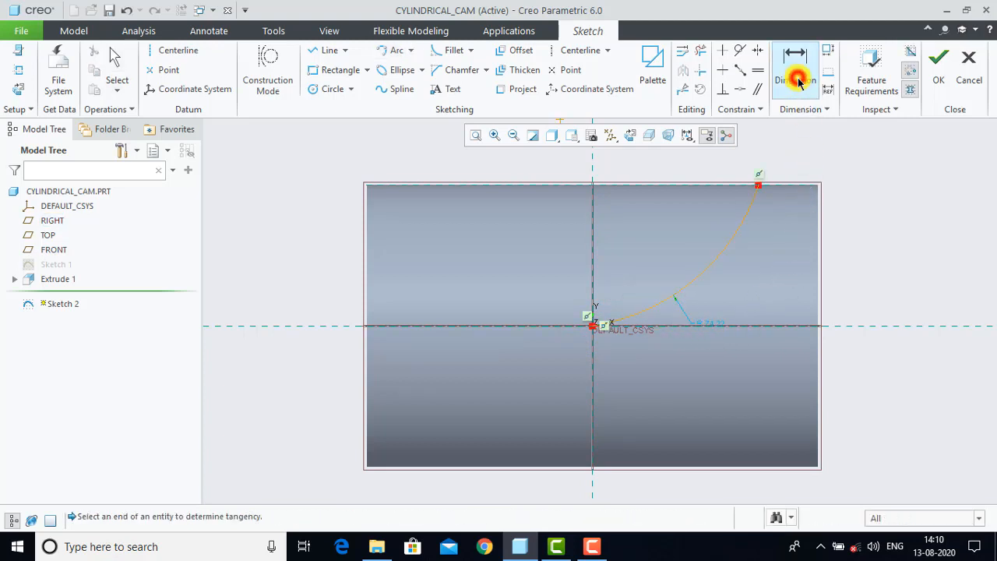
pyautogui.click(759, 191)
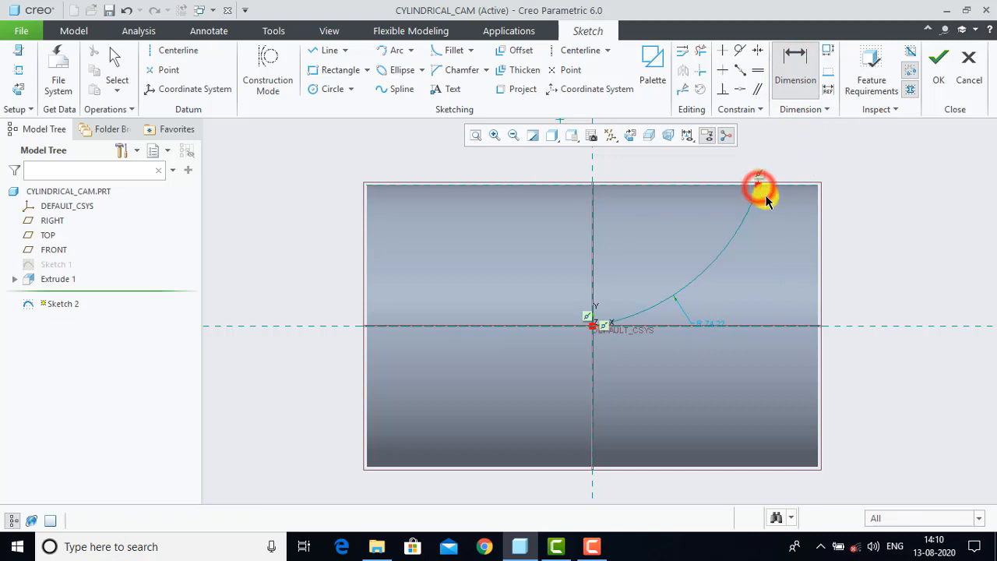
pyautogui.click(818, 220)
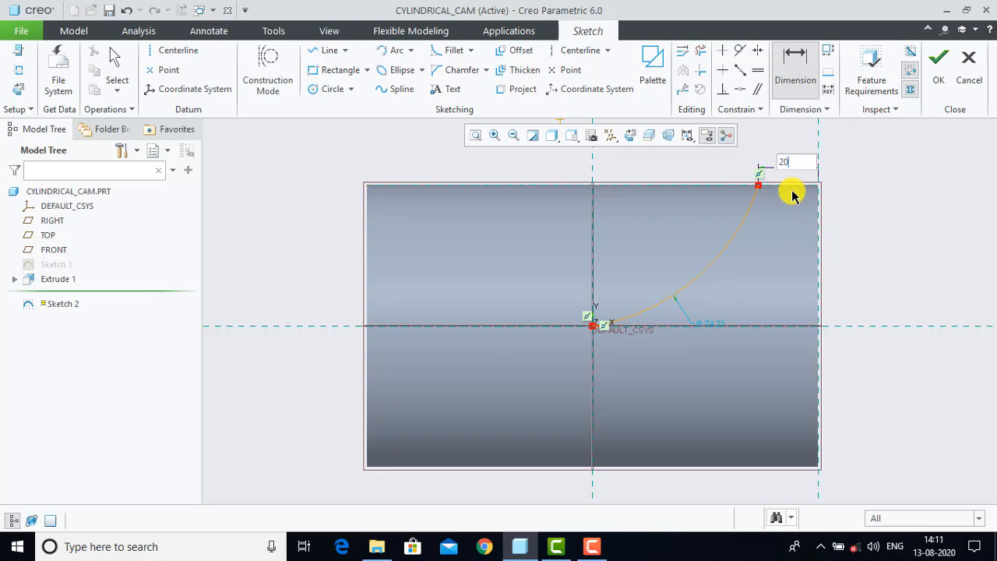
pyautogui.middleClick(864, 219)
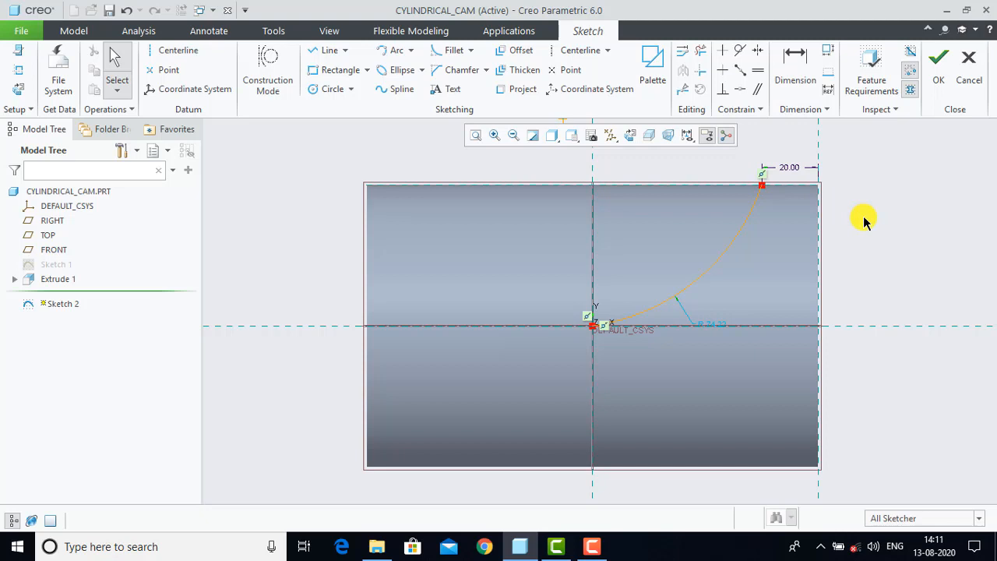
# Step: Constrain the arc tangent to the horizontal reference line through the origin
pyautogui.click(736, 242)
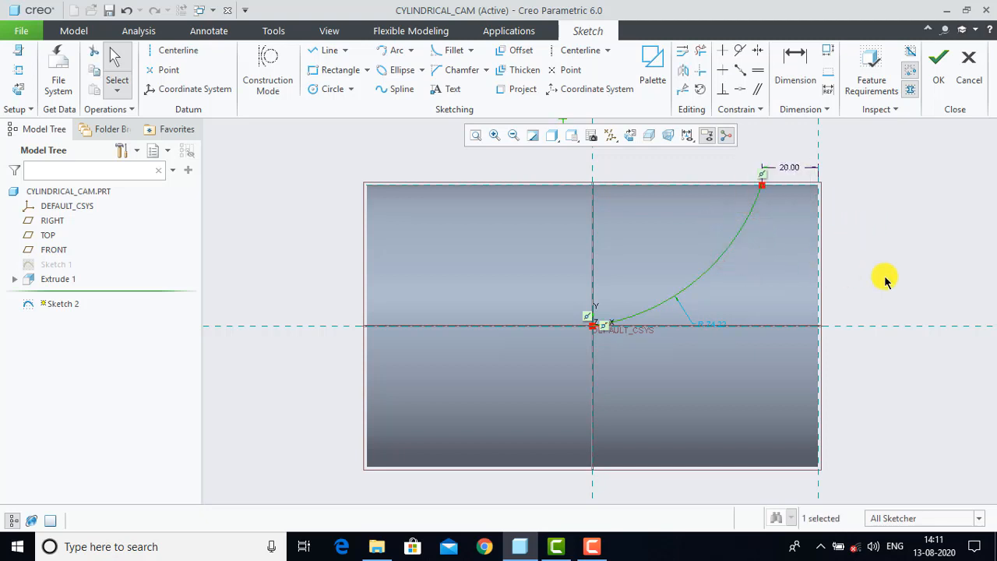
pyautogui.keyDown('ctrl'); pyautogui.click(874, 328); pyautogui.keyUp('ctrl')
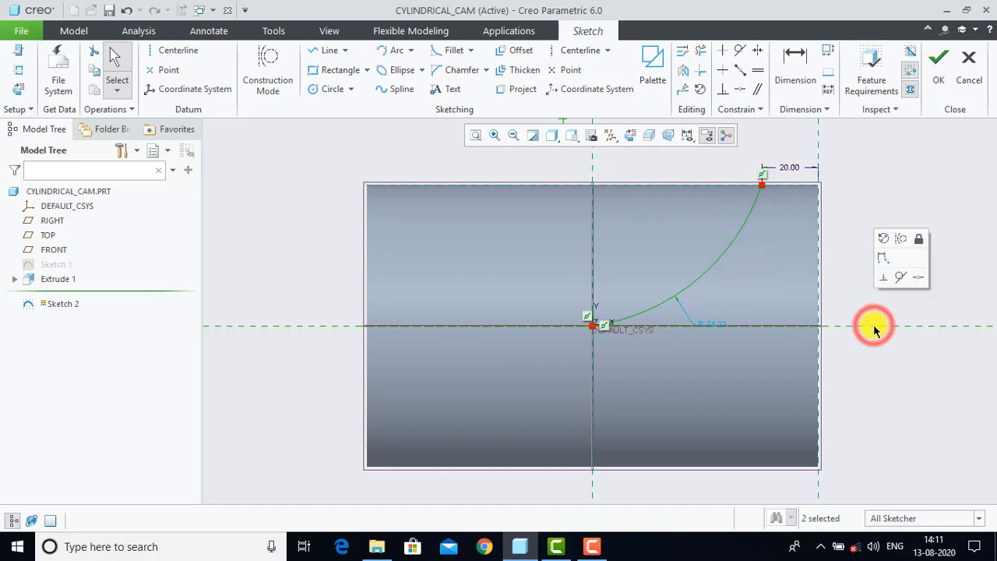
pyautogui.click(900, 279)
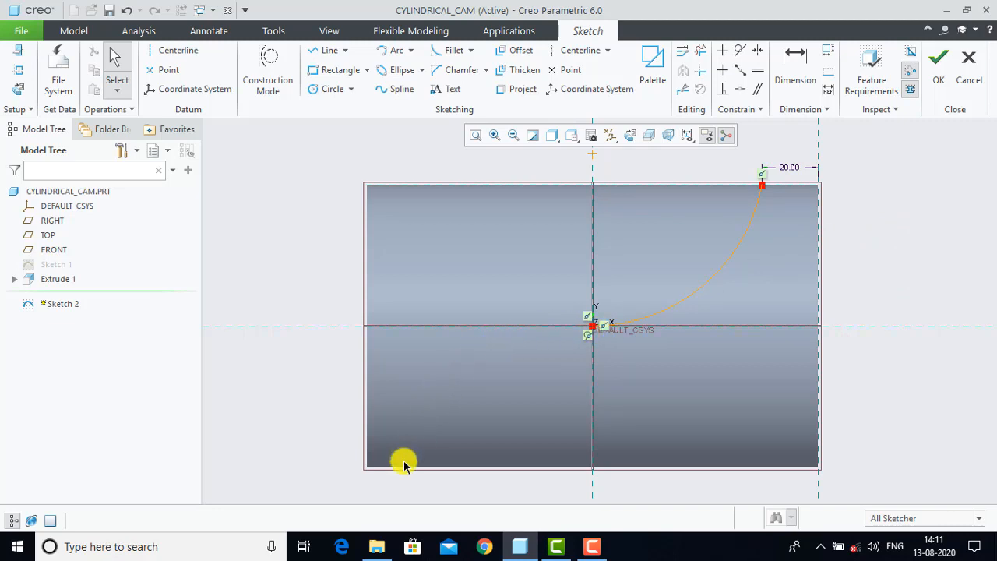
# Step: Sketch a second arc tangent to the first, from the origin to the cylinder's lower edge near its negative-X end
pyautogui.click(411, 49)
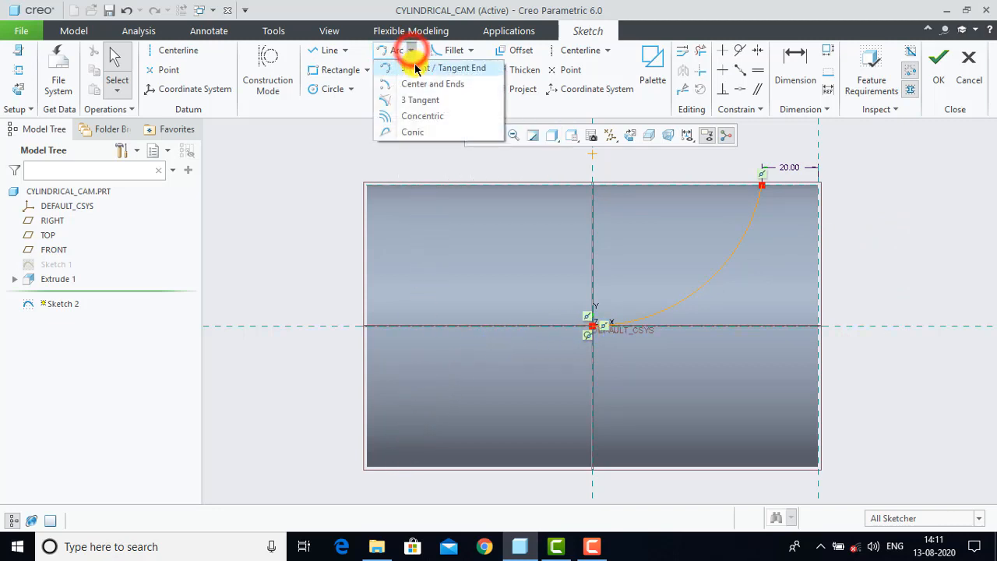
pyautogui.click(424, 68)
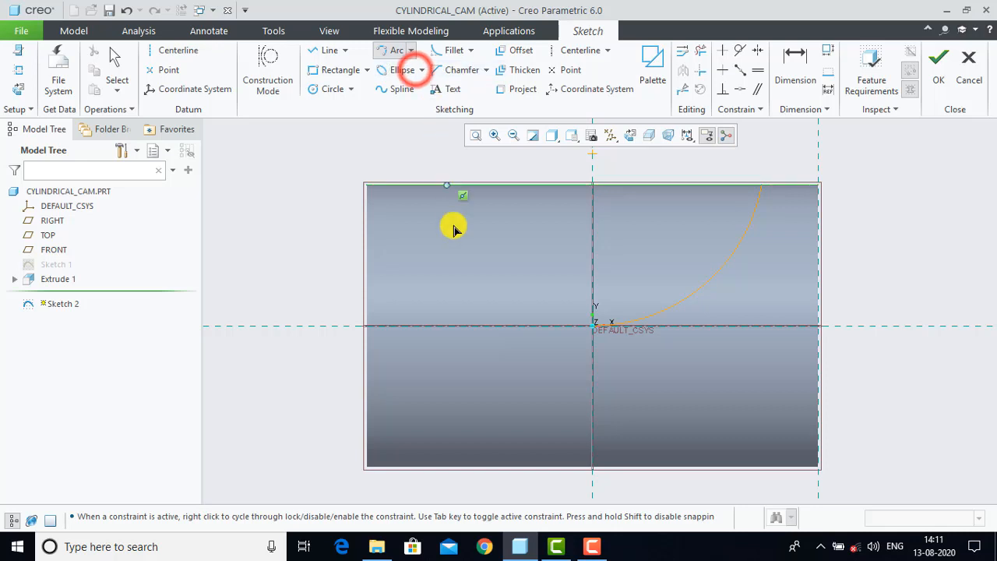
pyautogui.click(592, 329)
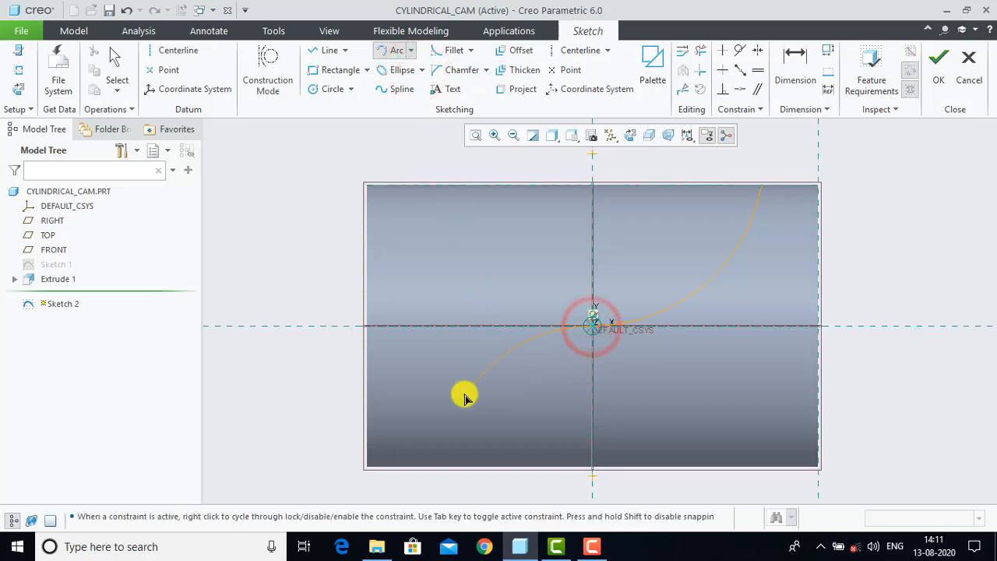
pyautogui.click(416, 468)
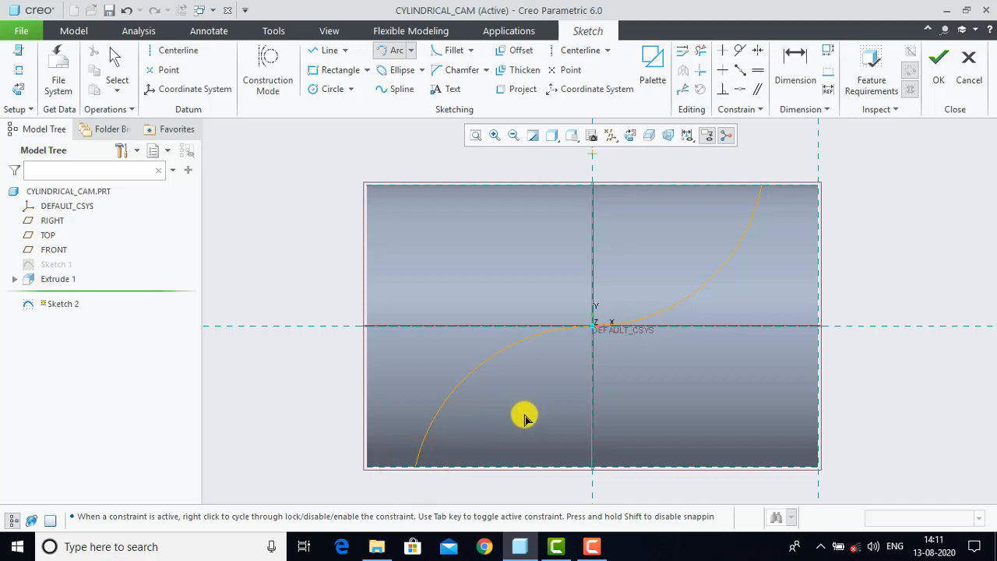
pyautogui.middleClick(499, 403)
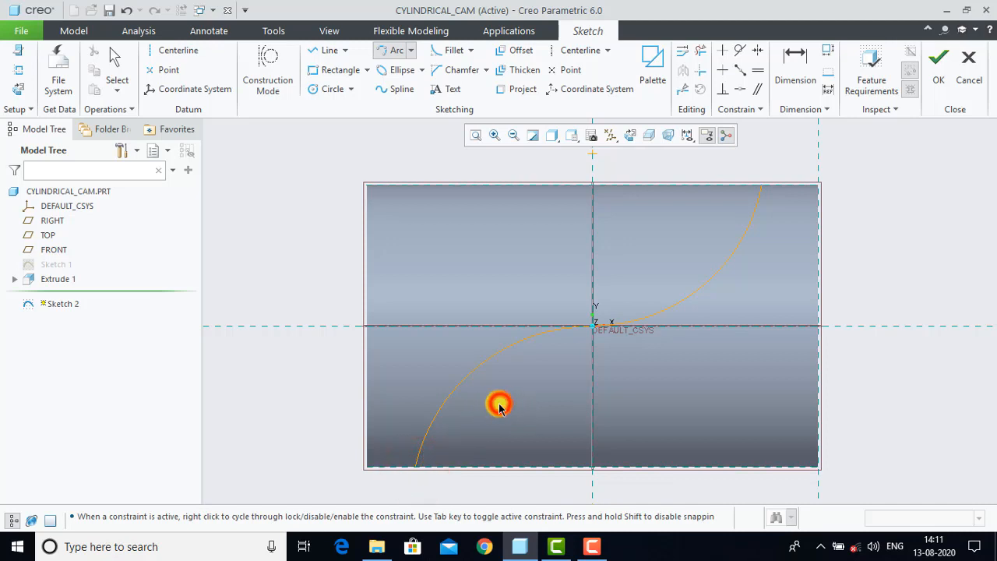
pyautogui.middleClick(473, 451)
# Step: Dimension the second arc's lower endpoint 20 mm from the cylinder's negative-X end face
pyautogui.click(802, 71)
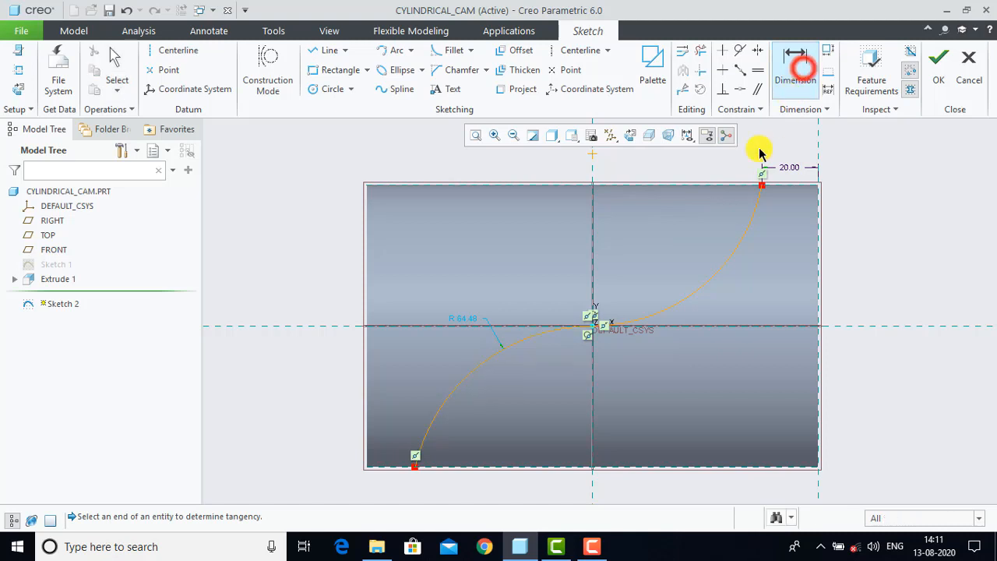
pyautogui.click(415, 466)
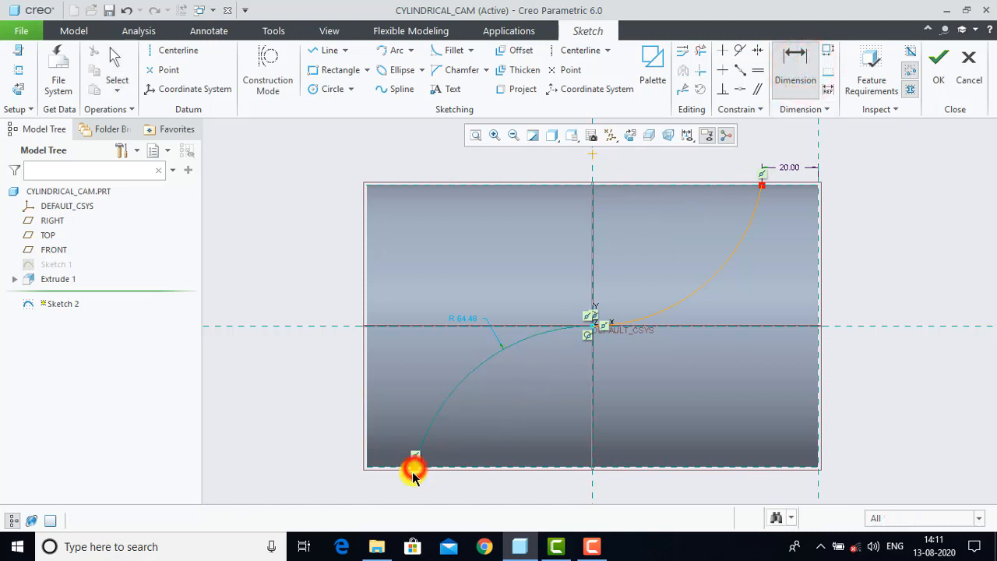
pyautogui.click(367, 458)
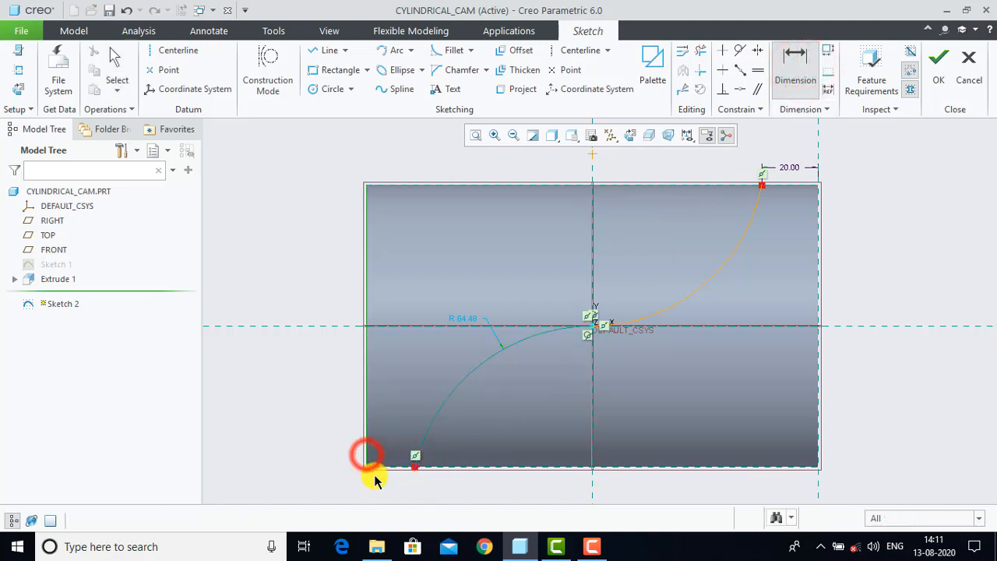
pyautogui.middleClick(386, 484)
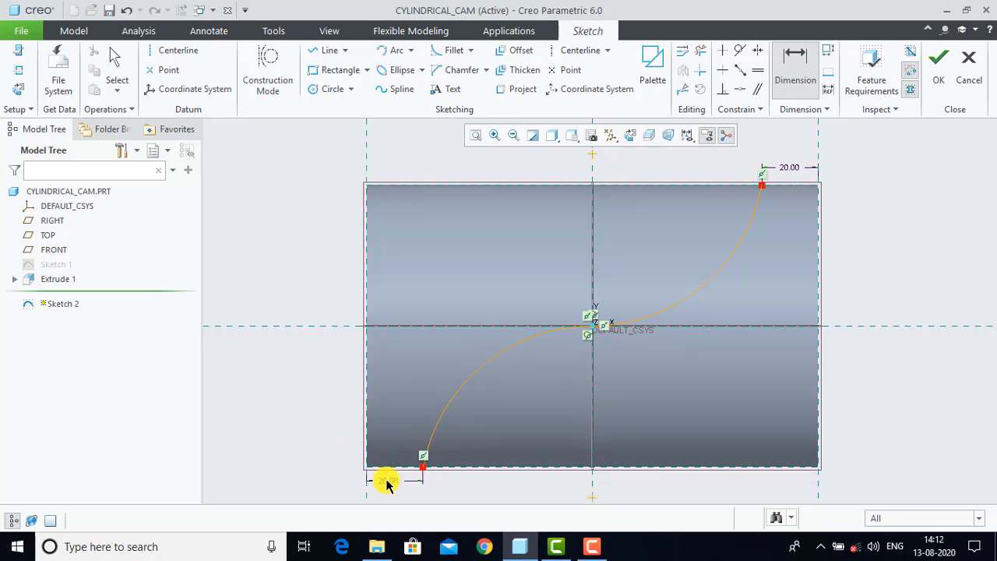
pyautogui.scroll(-3, 595, 327)
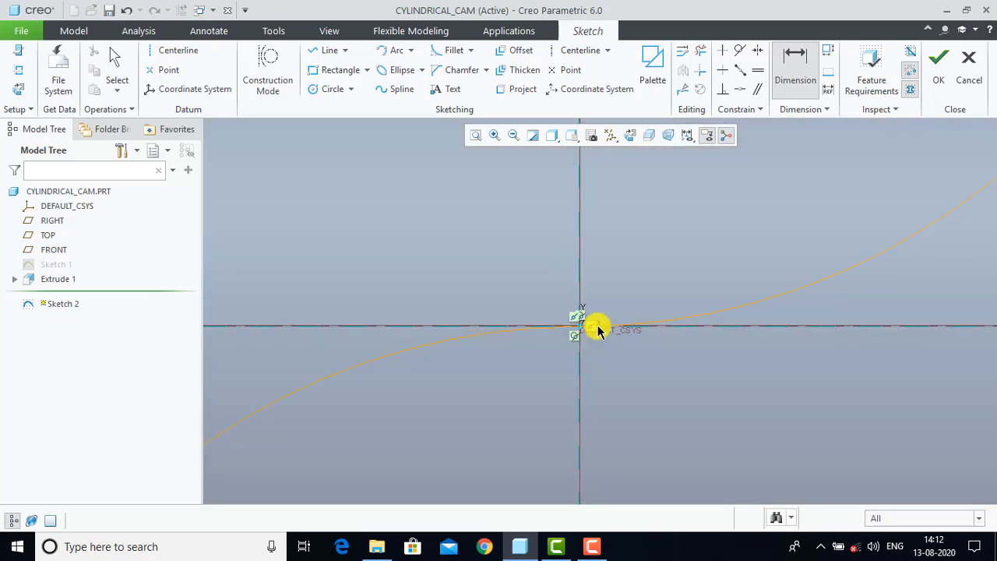
pyautogui.scroll(-2, 577, 334)
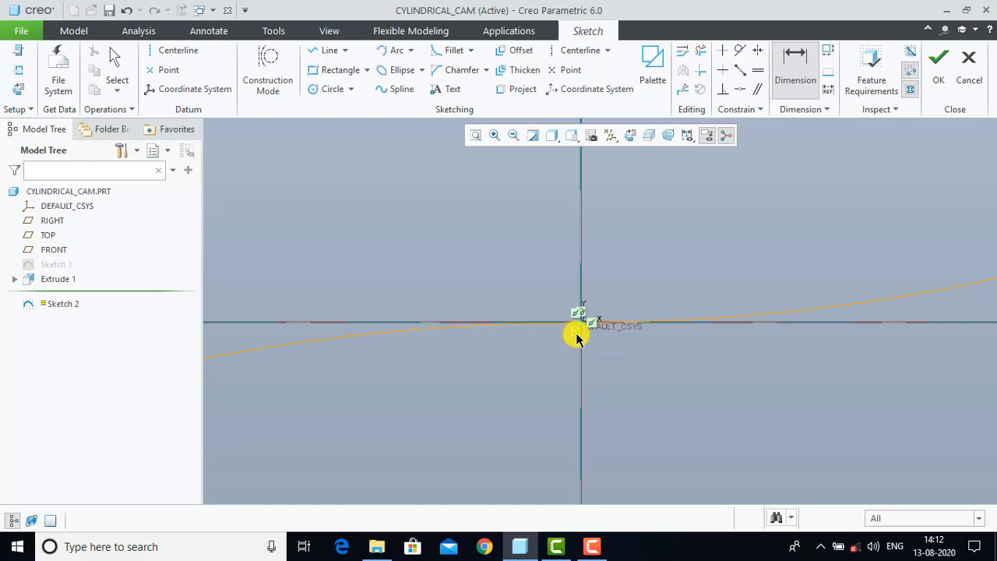
pyautogui.scroll(5, 577, 337)
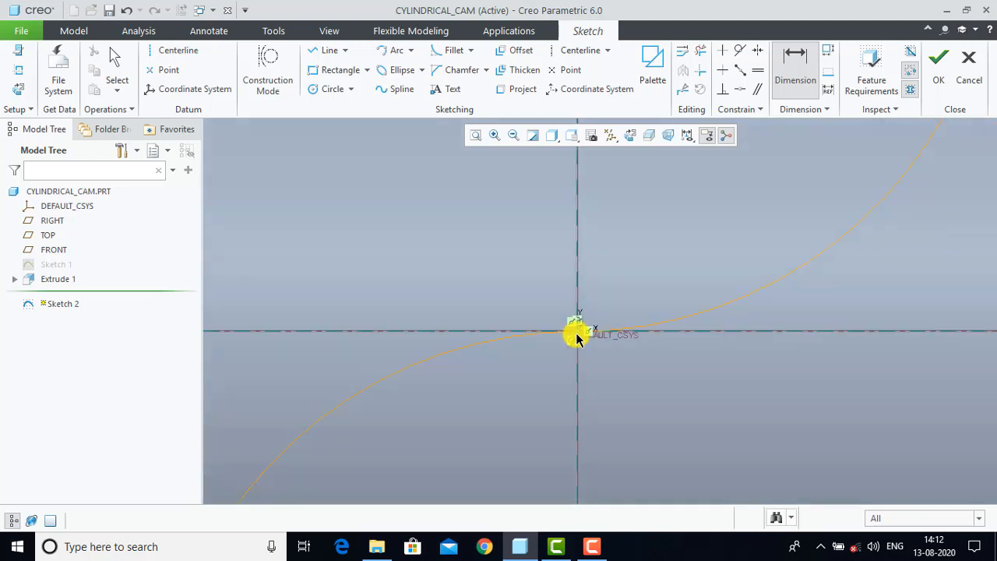
# Step: Finish the S-curve sketch and project it onto the cylinder's curved outer surface along the default direction
pyautogui.scroll(1, 577, 336)
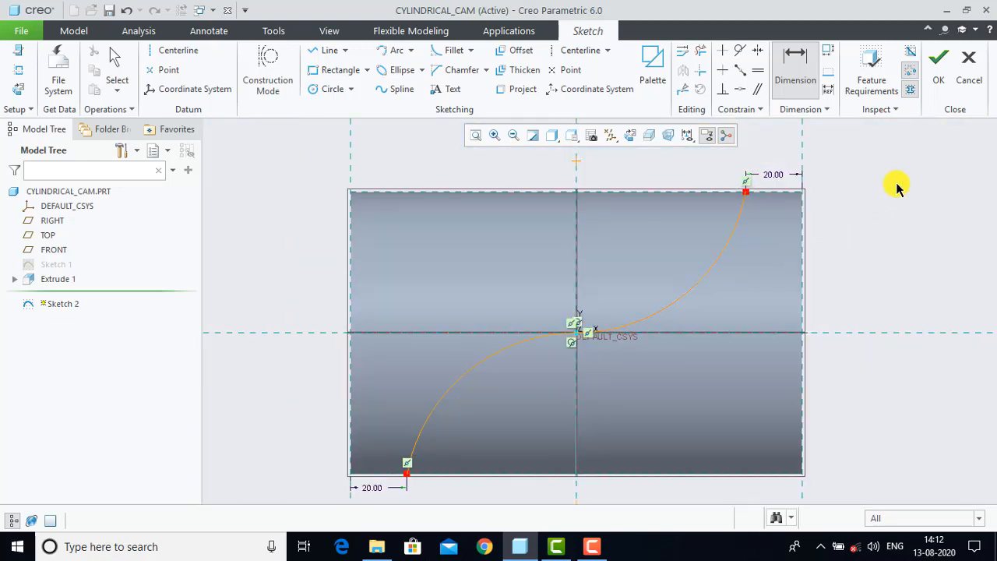
pyautogui.click(940, 72)
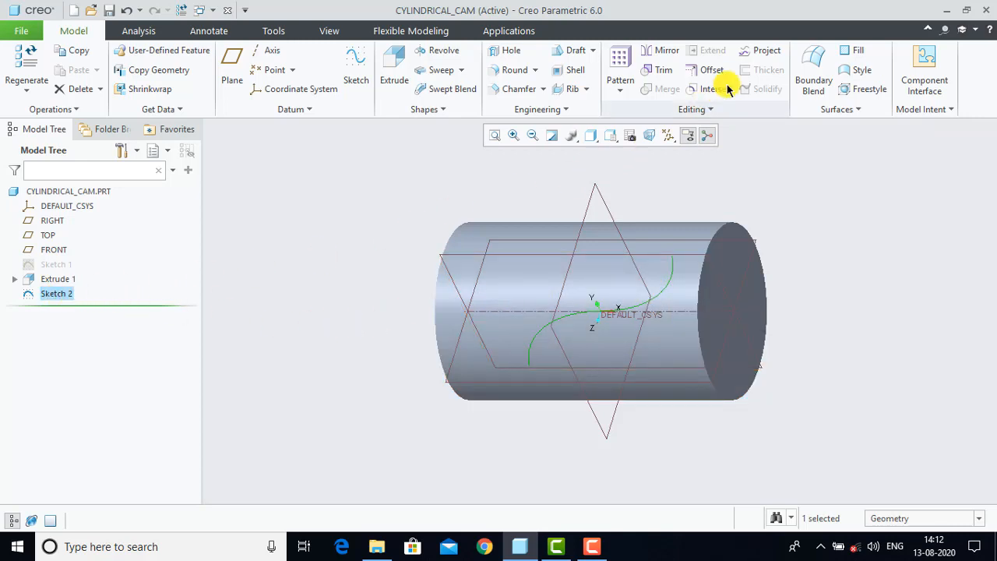
pyautogui.click(756, 50)
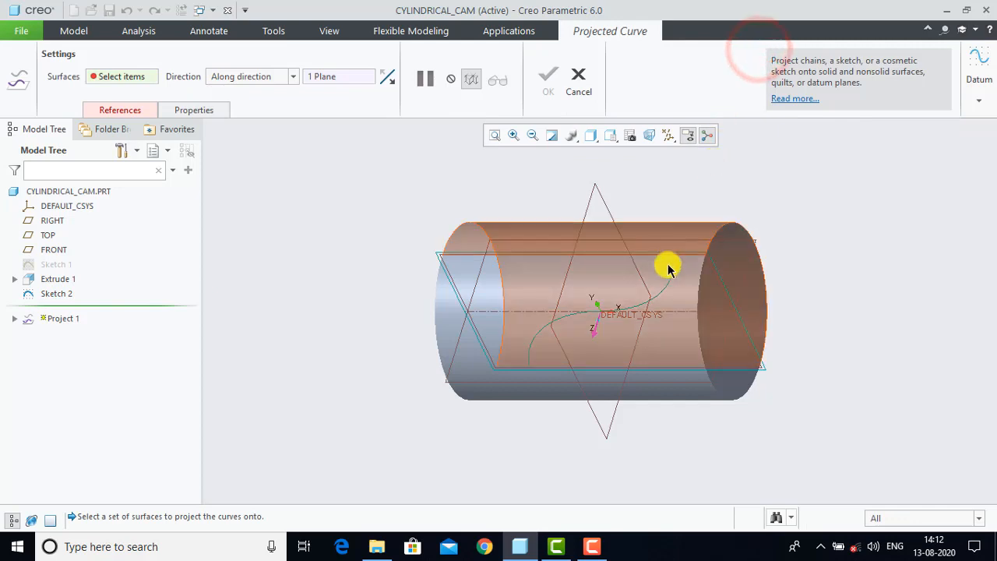
pyautogui.click(685, 290)
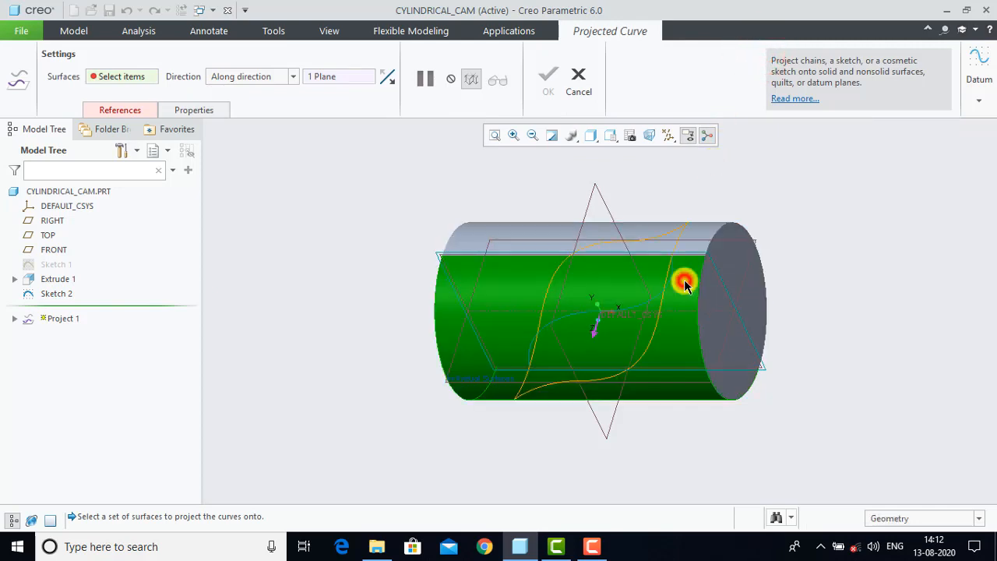
pyautogui.click(550, 79)
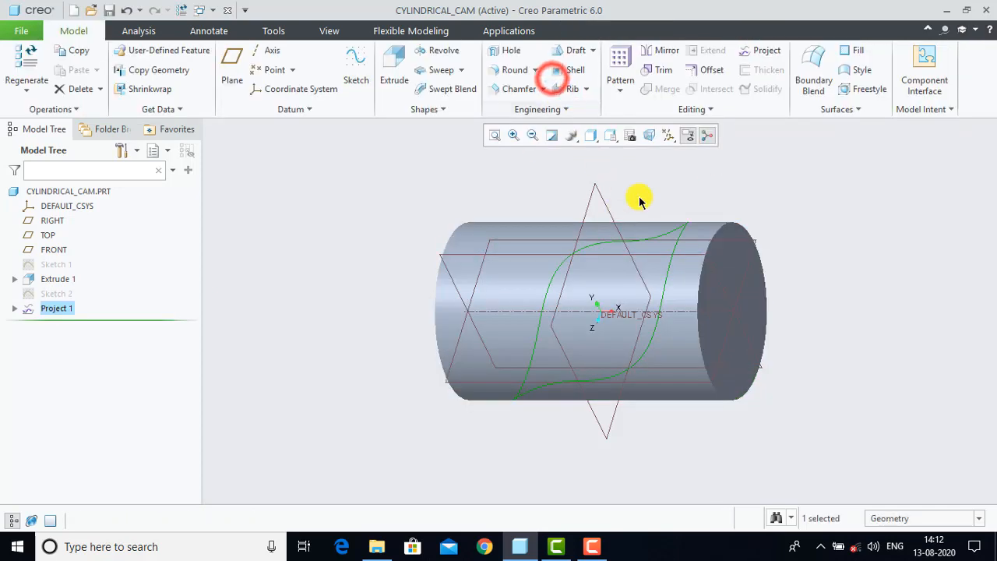
pyautogui.moveTo(795, 211); pyautogui.dragTo(661, 329, button='middle')
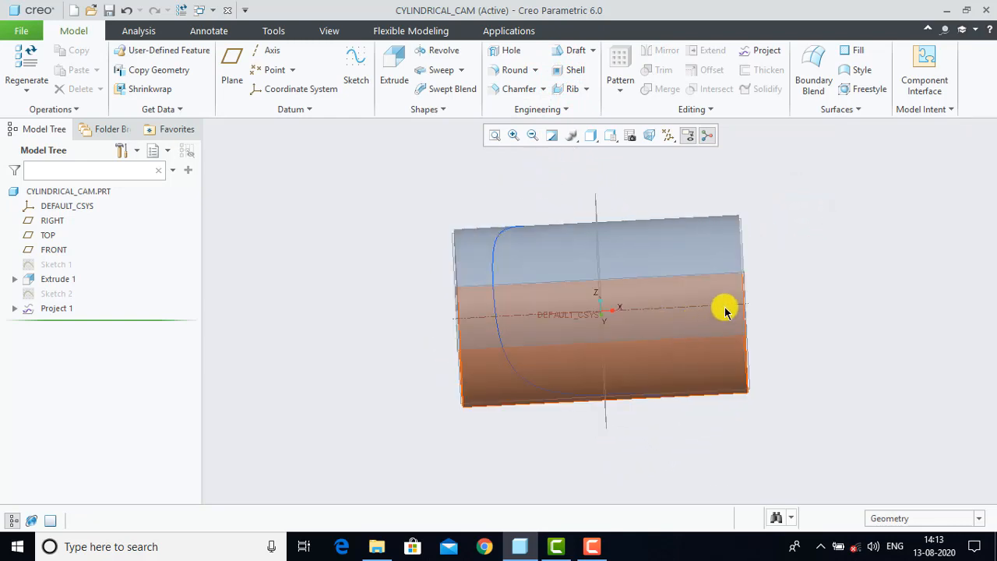
pyautogui.moveTo(724, 307); pyautogui.dragTo(835, 249, button='middle')
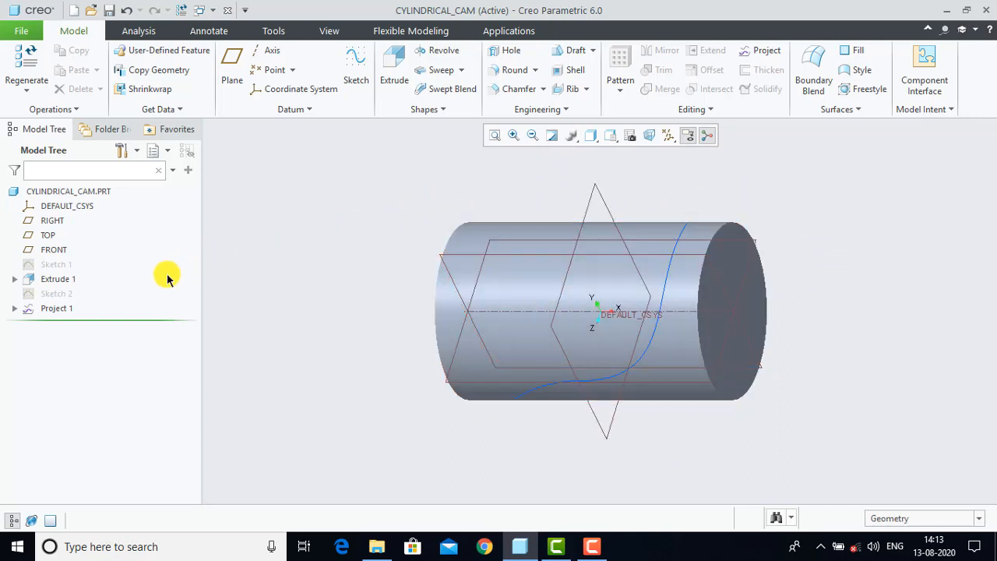
# Step: Start a sweep along the projected curve and open its section sketch in a face-on view
pyautogui.click(675, 255)
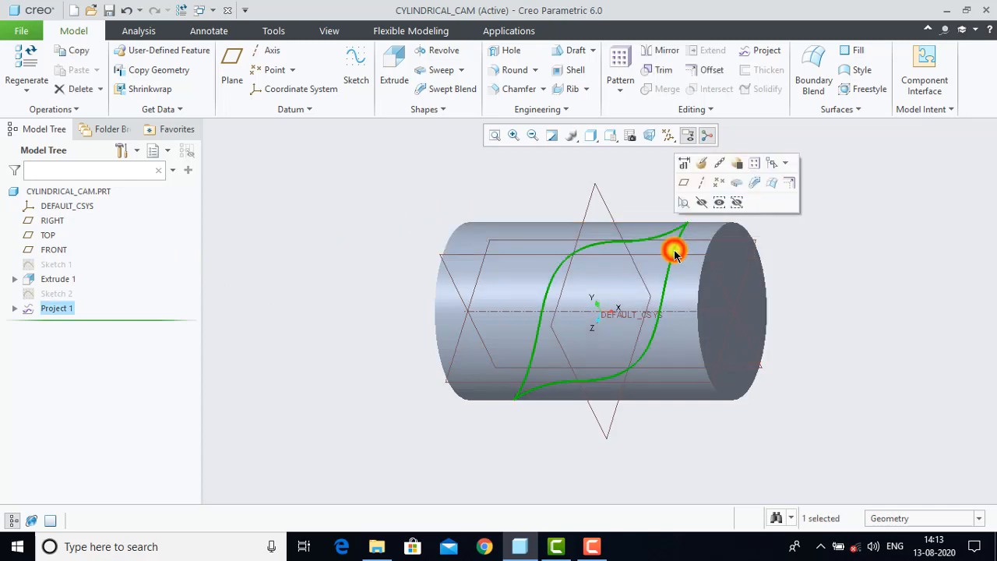
pyautogui.click(440, 71)
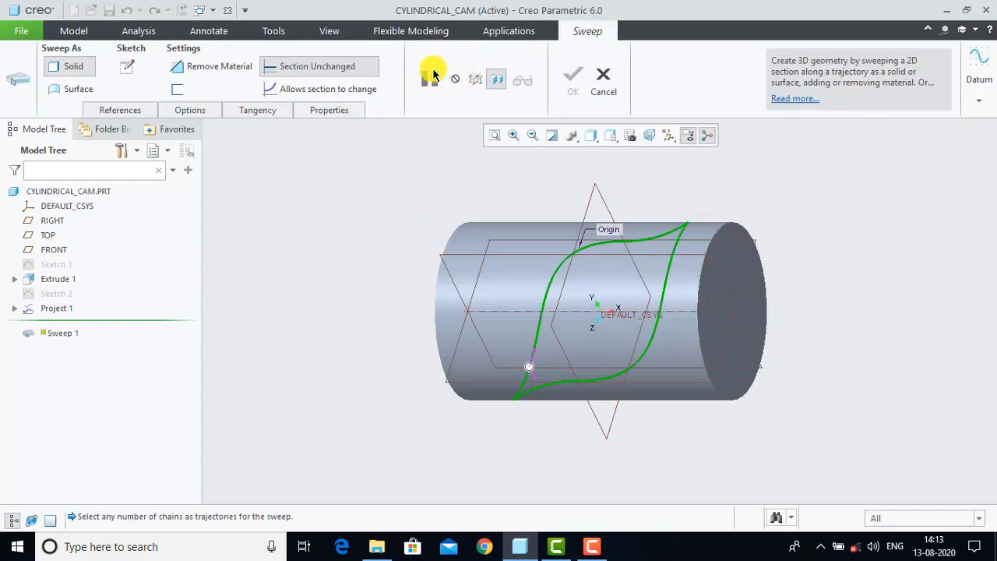
pyautogui.click(127, 68)
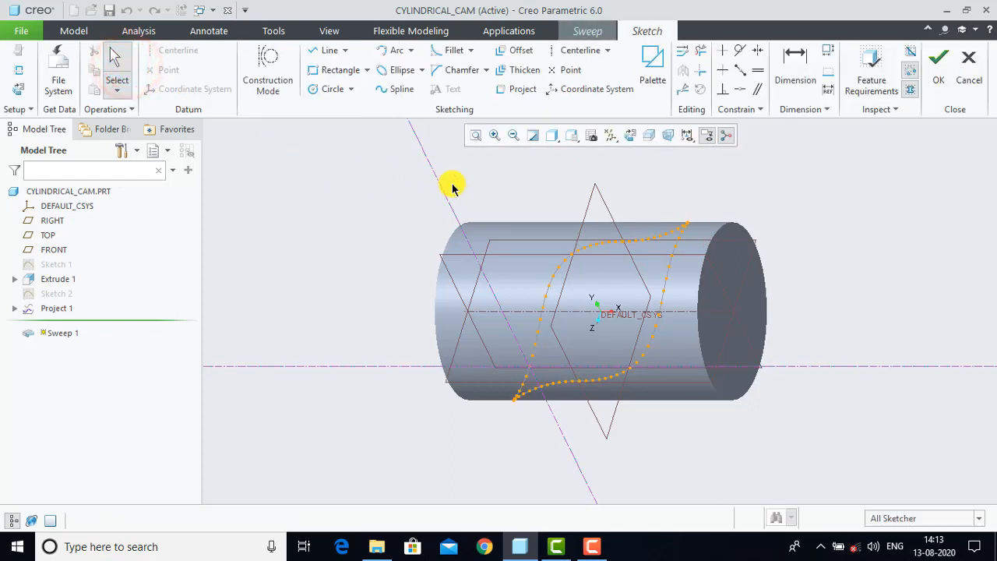
pyautogui.click(629, 136)
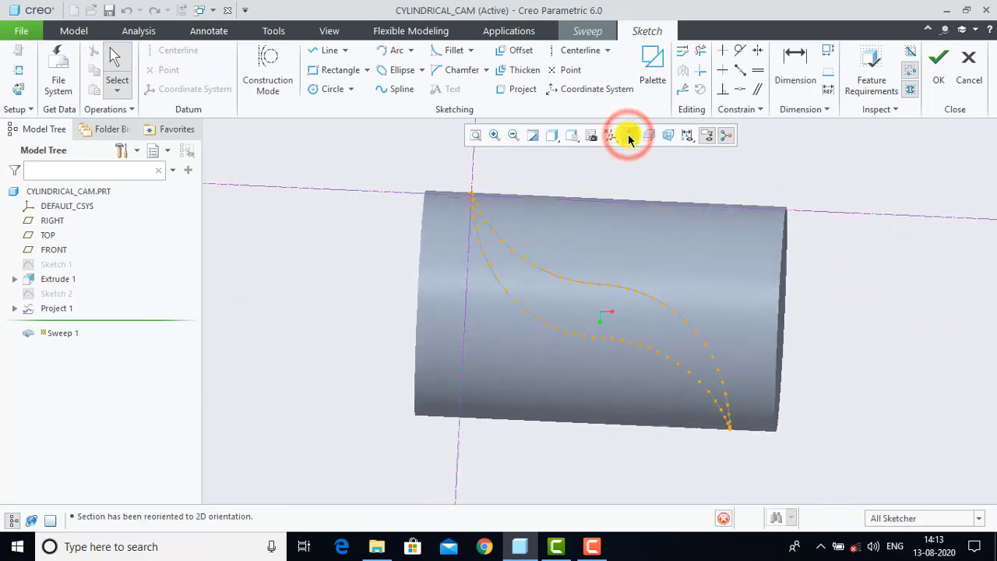
pyautogui.scroll(3, 473, 187)
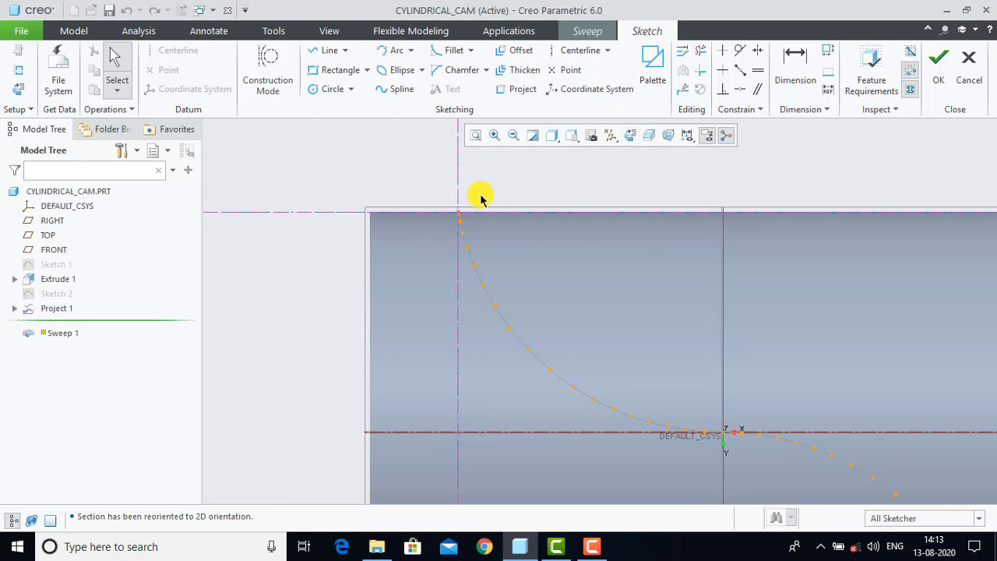
# Step: Sketch a 15 mm diameter circle centred on the trajectory's start point and finish the sweep section
pyautogui.click(330, 92)
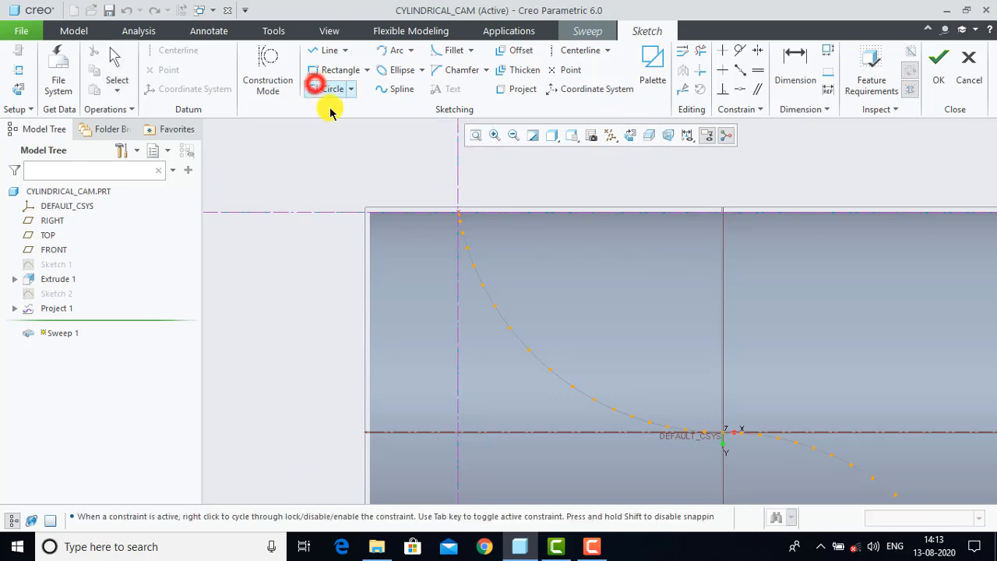
pyautogui.click(459, 211)
pyautogui.click(474, 219)
pyautogui.middleClick(474, 221)
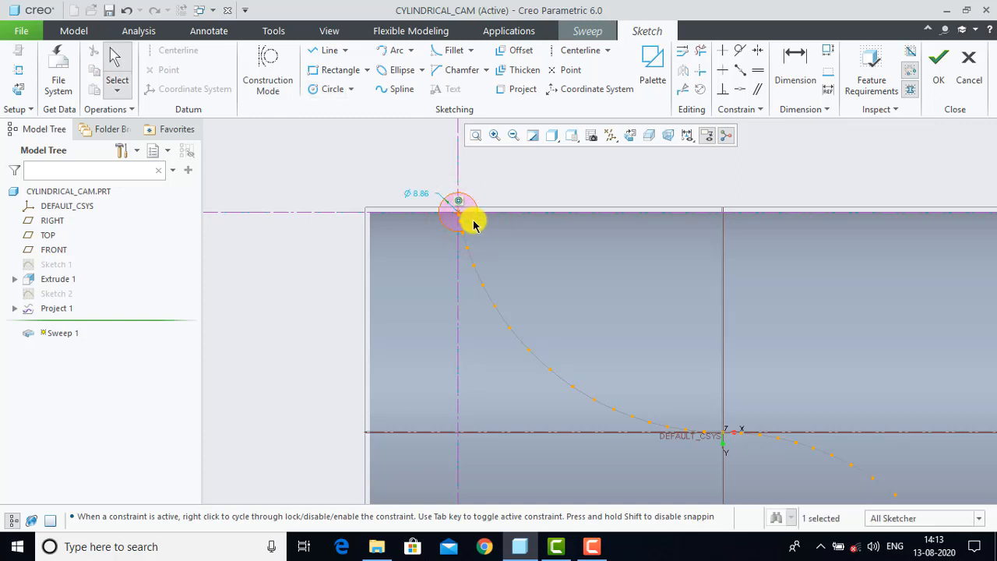
pyautogui.doubleClick(423, 196)
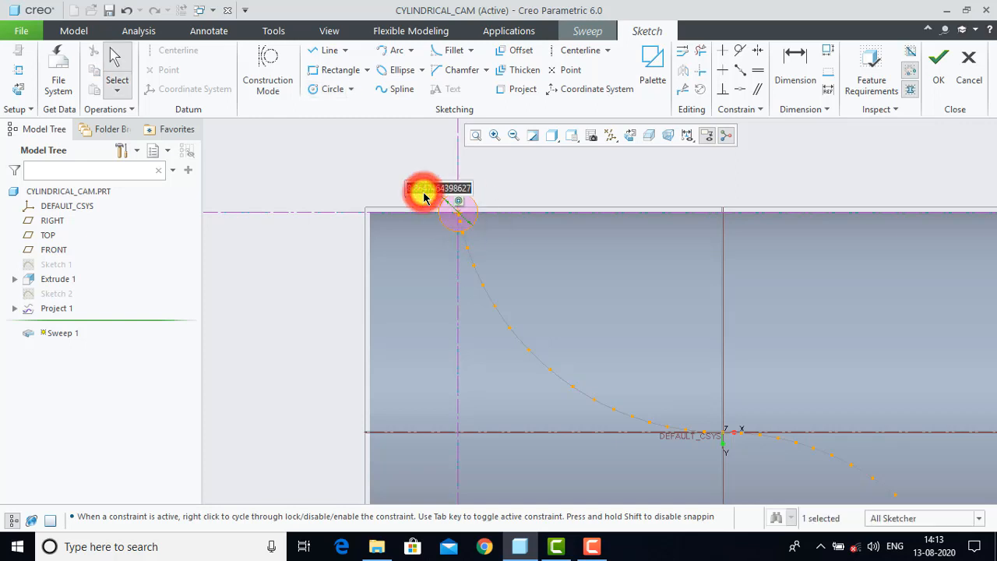
pyautogui.write('15')
pyautogui.press('Return')
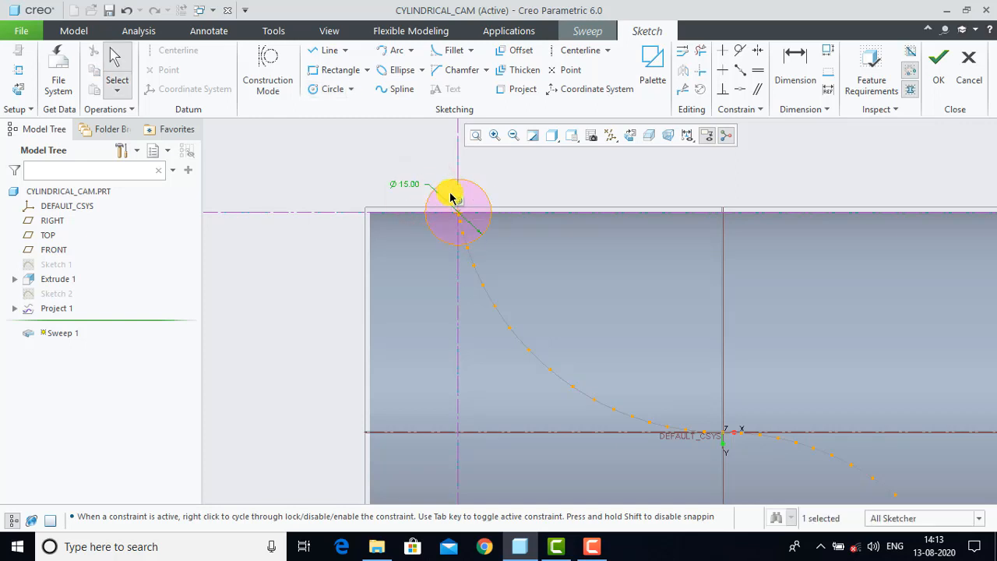
pyautogui.scroll(2, 577, 222)
pyautogui.scroll(1, 677, 289)
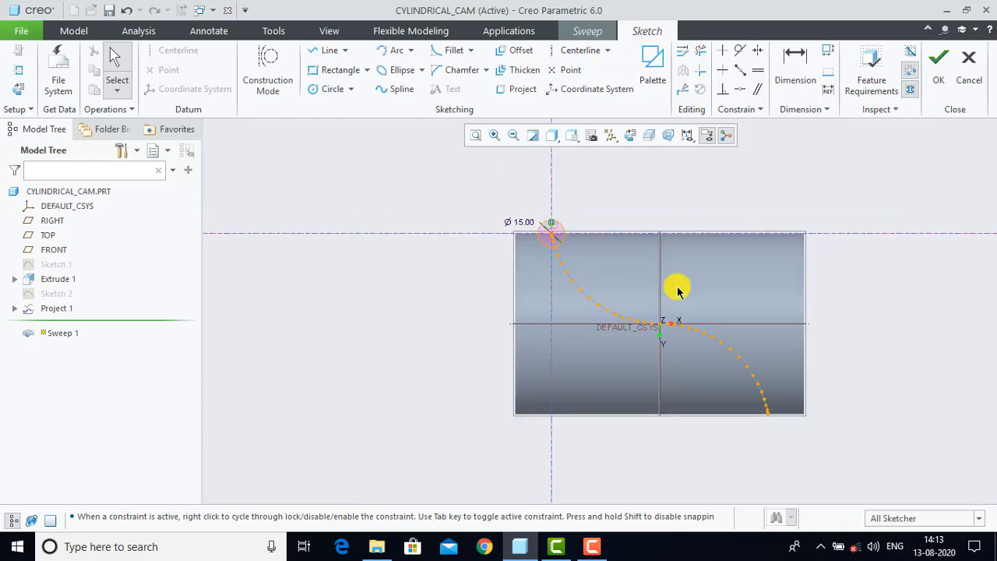
pyautogui.click(939, 80)
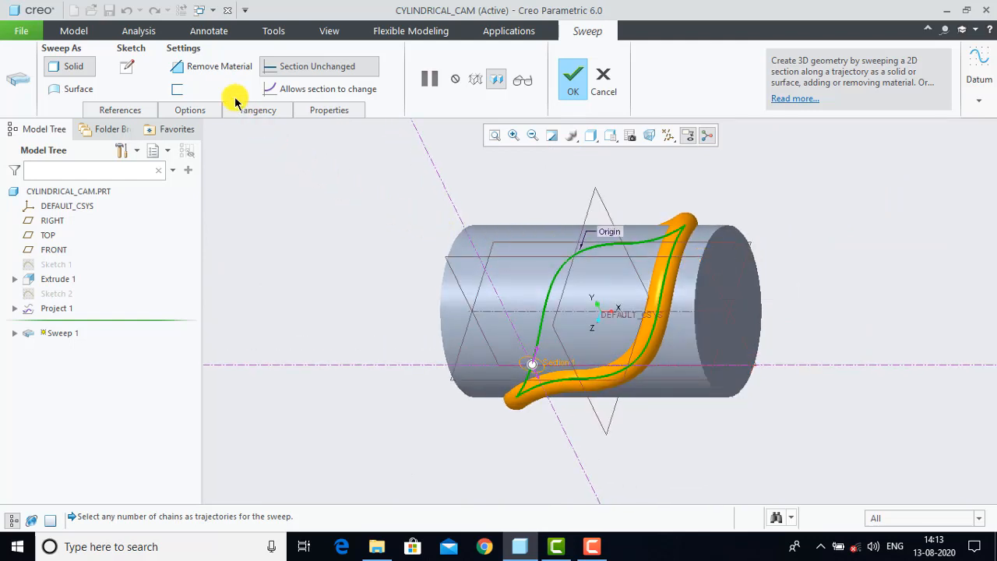
# Step: Set the sweep to remove material and complete it to cut the groove into the cylinder
pyautogui.click(219, 68)
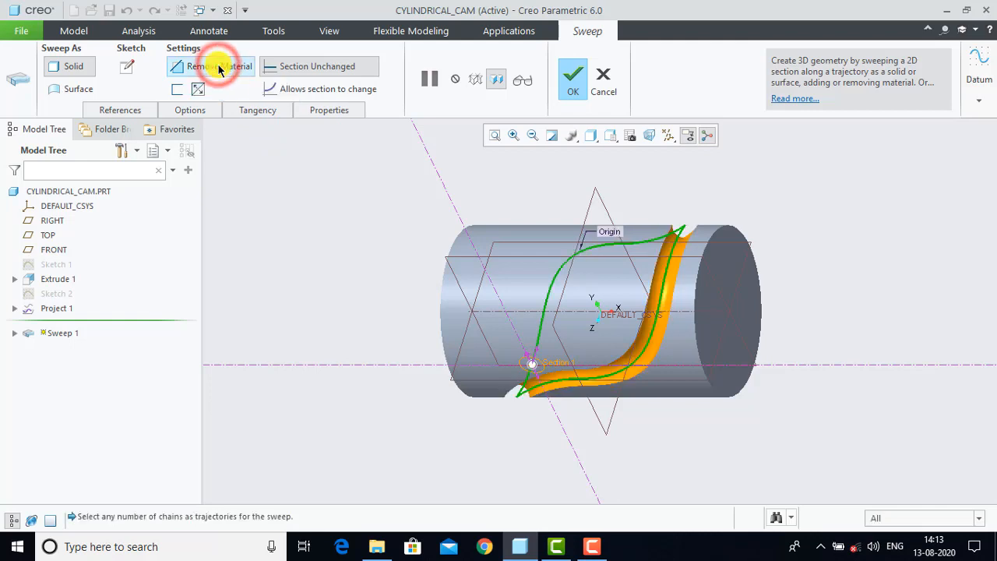
pyautogui.click(571, 81)
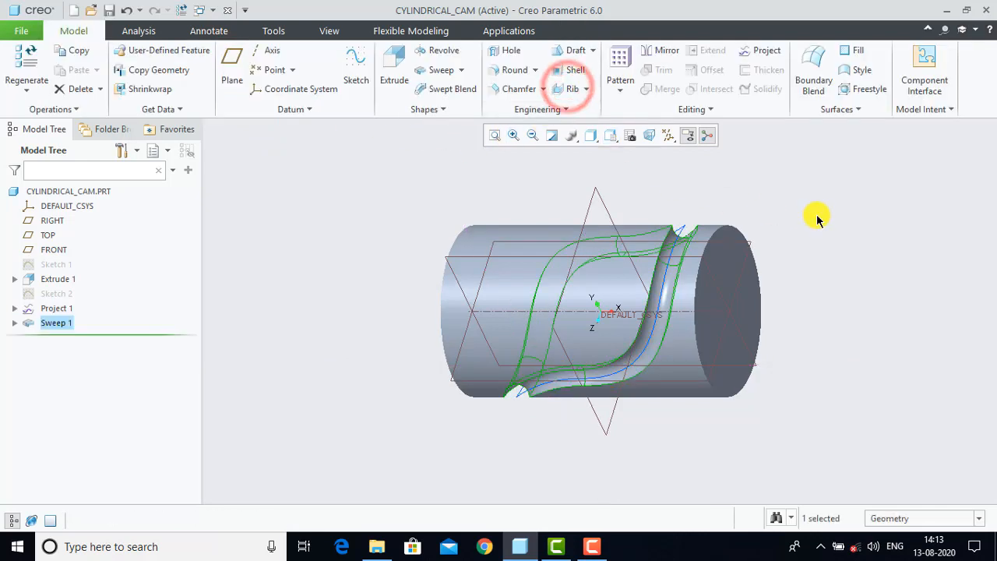
pyautogui.keyDown('ctrl'); pyautogui.moveTo(819, 214); pyautogui.dragTo(828, 264, button='middle'); pyautogui.keyUp('ctrl')
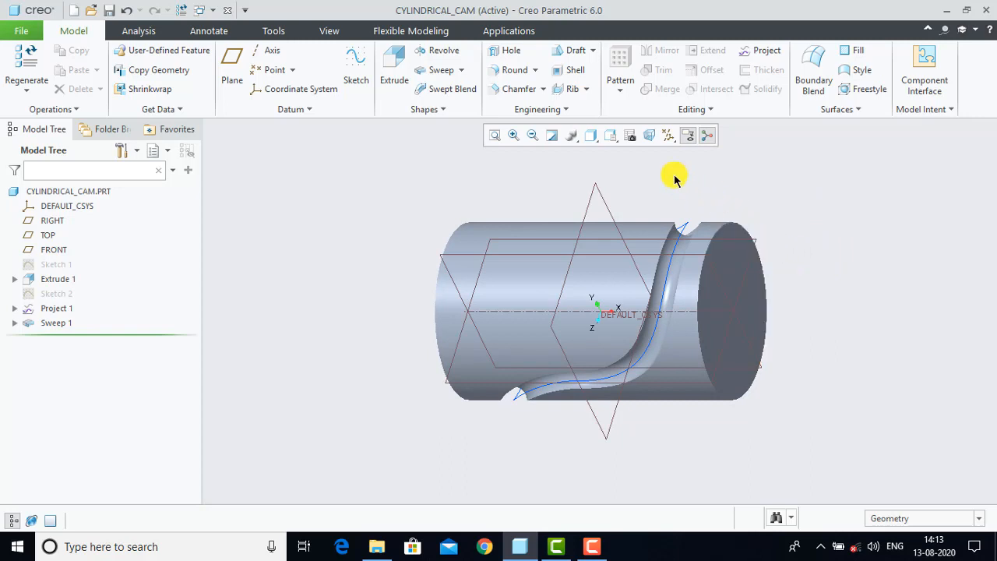
# Step: Round the circular edges at both ends of the cylinder with a 3 mm radius
pyautogui.click(510, 69)
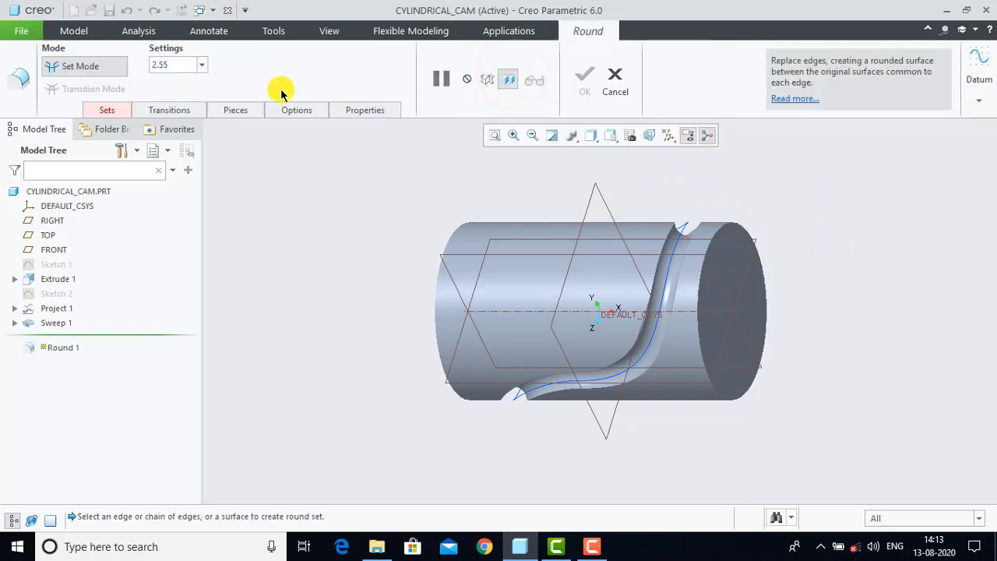
pyautogui.click(181, 65)
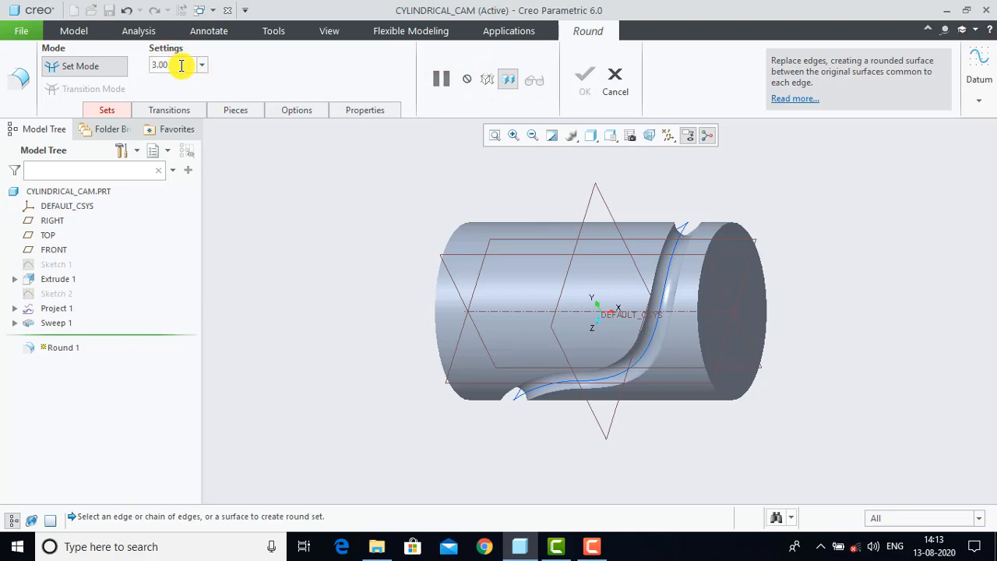
pyautogui.click(728, 229)
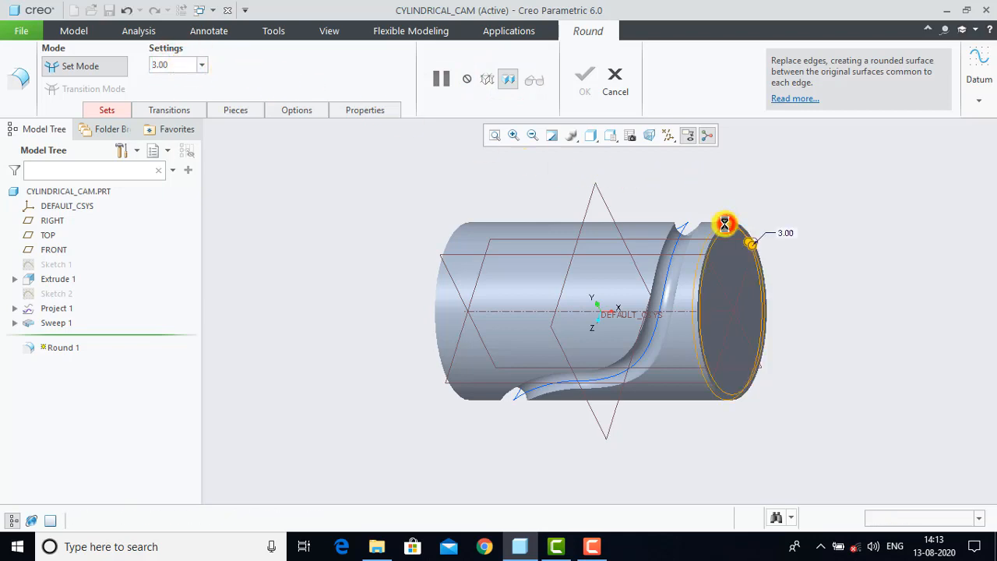
pyautogui.click(448, 246)
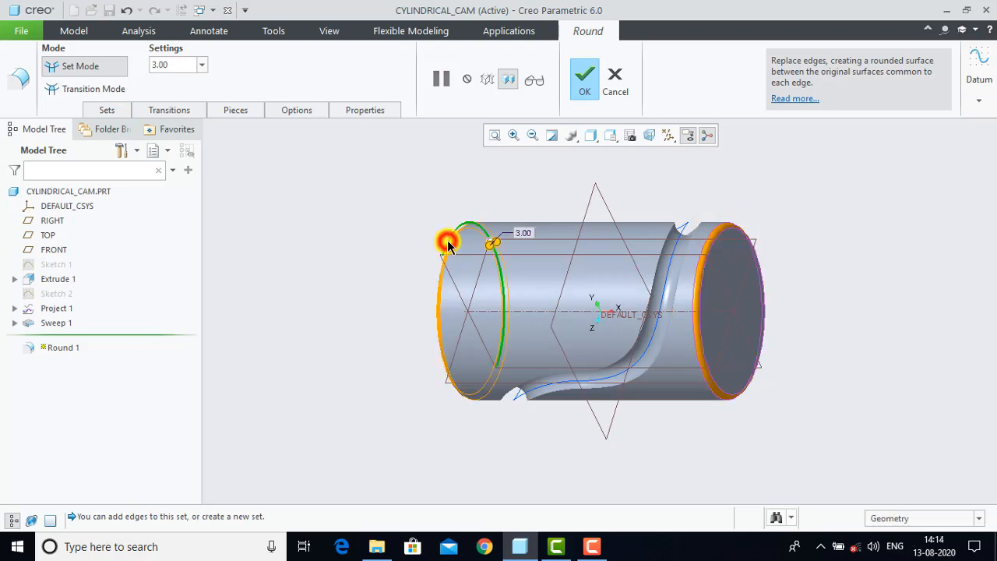
pyautogui.click(583, 78)
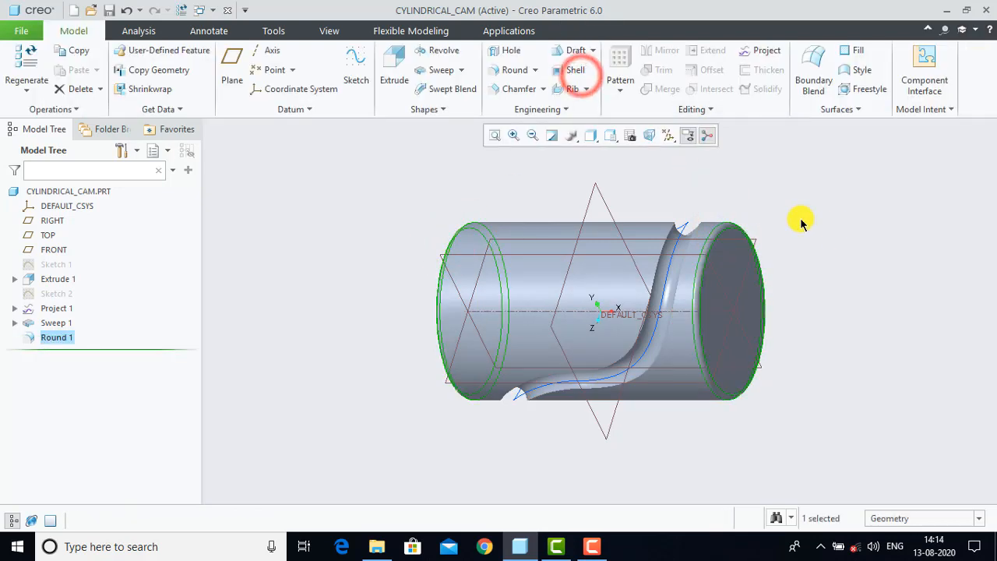
pyautogui.click(842, 231)
# Step: Start a sketch on the cylinder's negative-X end face and orient the view parallel to the screen
pyautogui.moveTo(829, 341); pyautogui.dragTo(868, 317, button='middle')
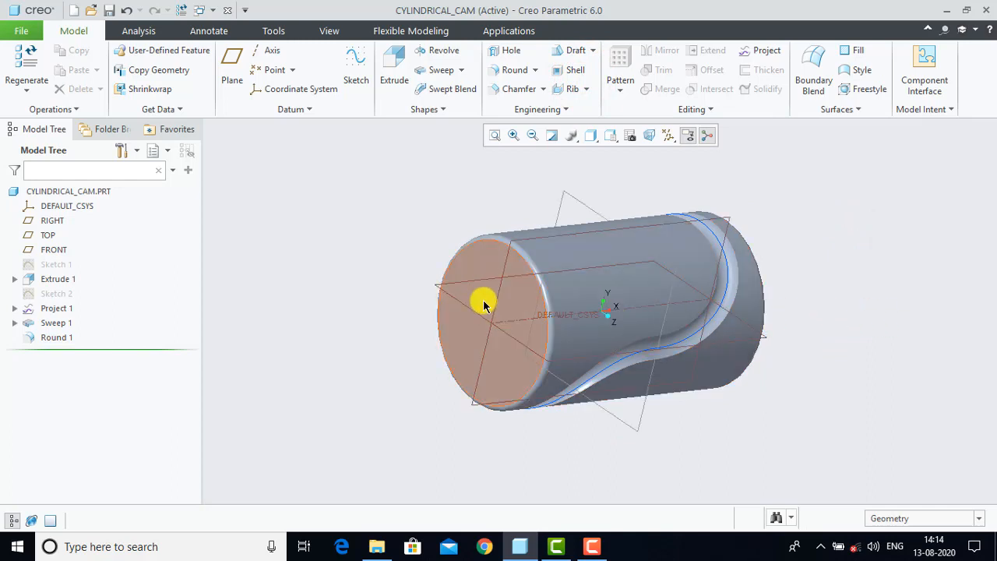
pyautogui.click(357, 75)
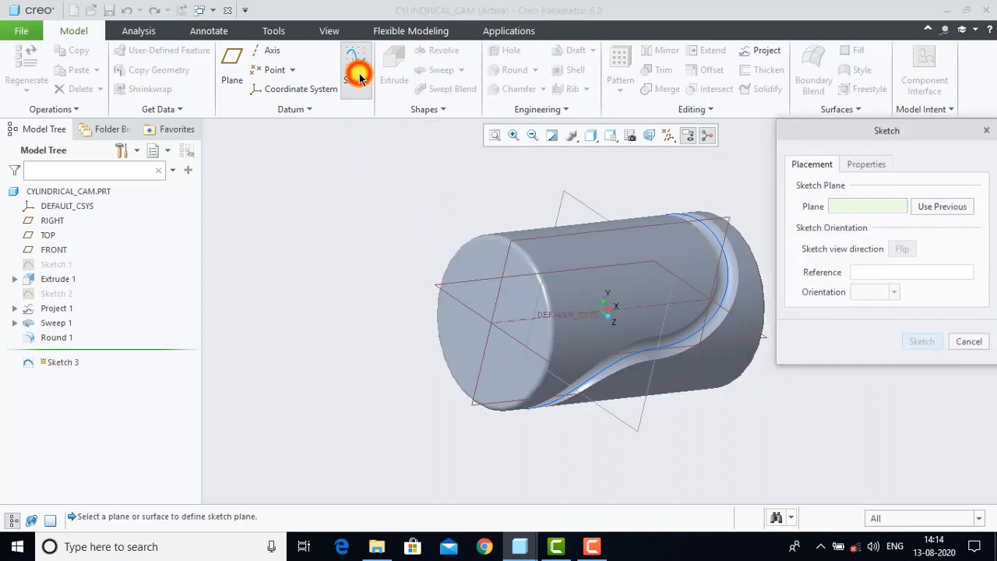
pyautogui.click(476, 263)
pyautogui.click(911, 342)
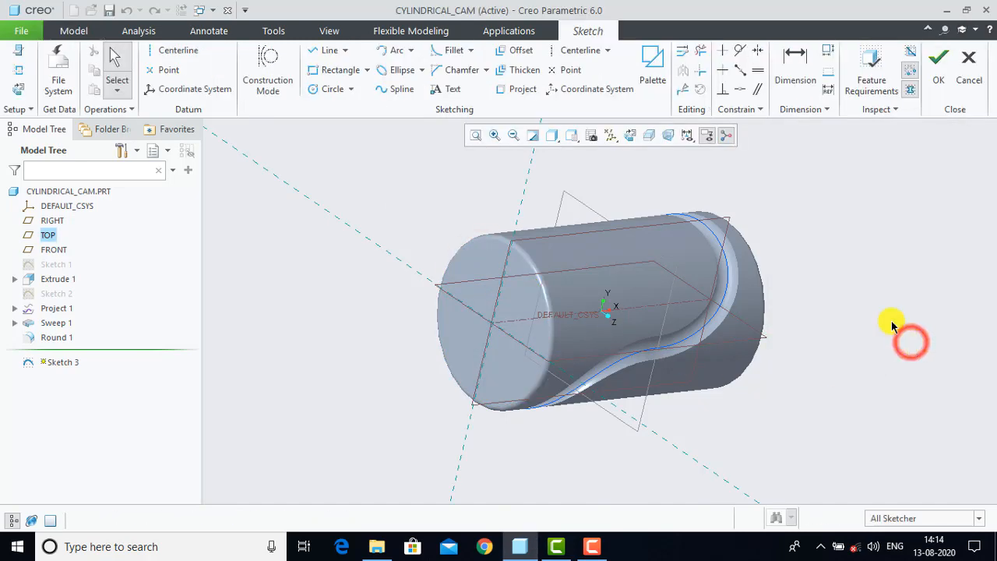
pyautogui.click(628, 135)
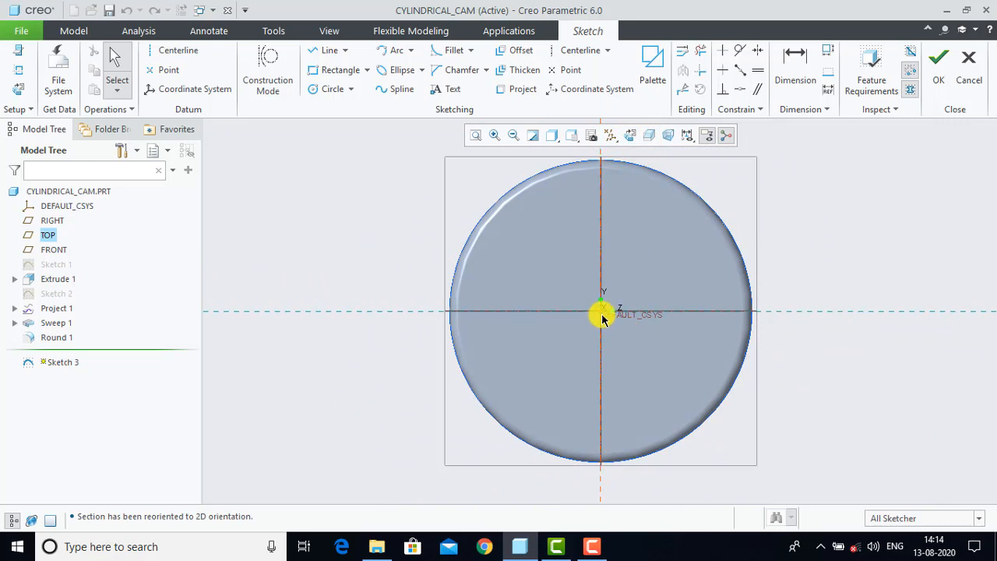
# Step: Sketch a 24 mm diameter circle centred on the end face and finish the sketch
pyautogui.click(331, 91)
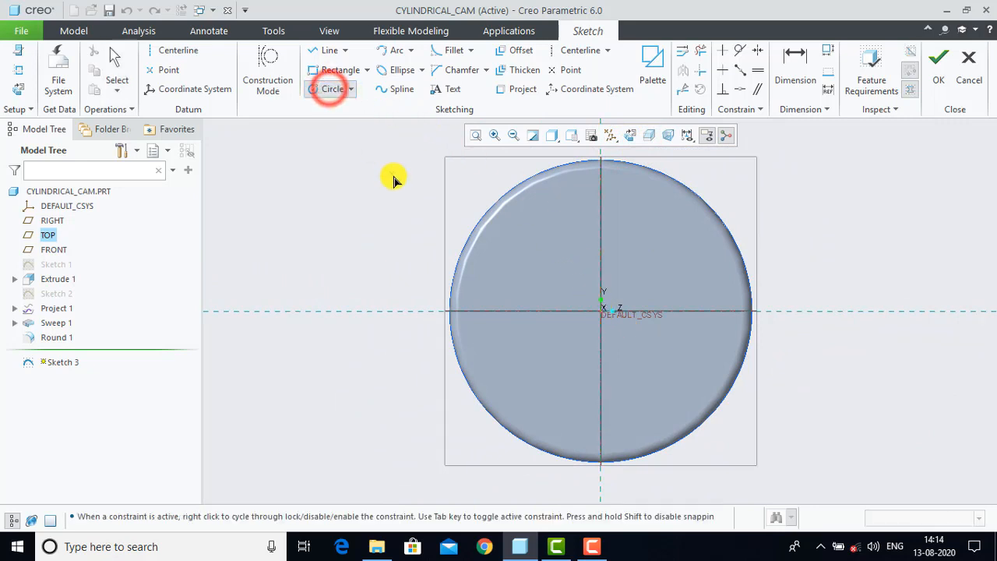
pyautogui.click(602, 312)
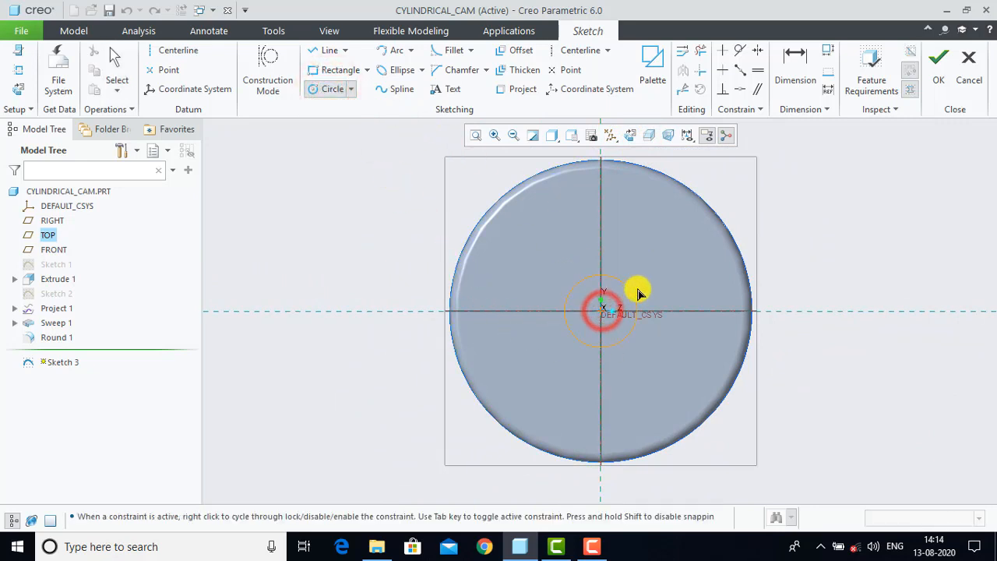
pyautogui.click(639, 289)
pyautogui.middleClick(639, 289)
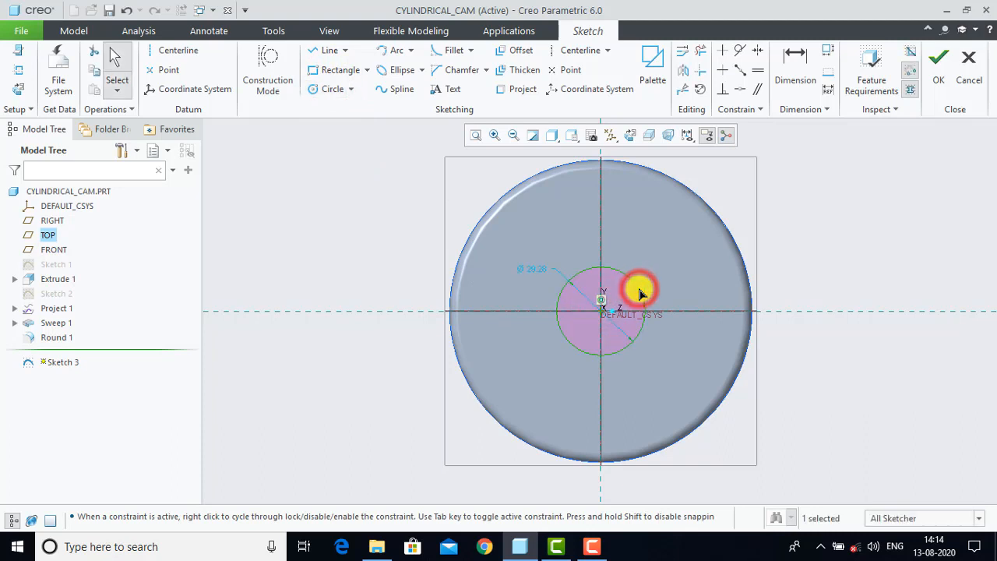
pyautogui.doubleClick(544, 274)
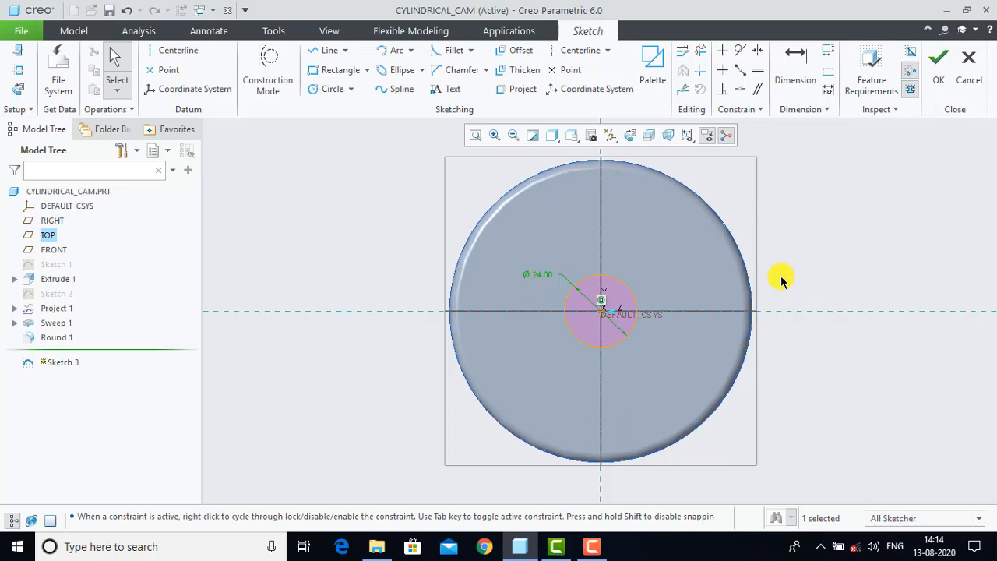
pyautogui.click(939, 70)
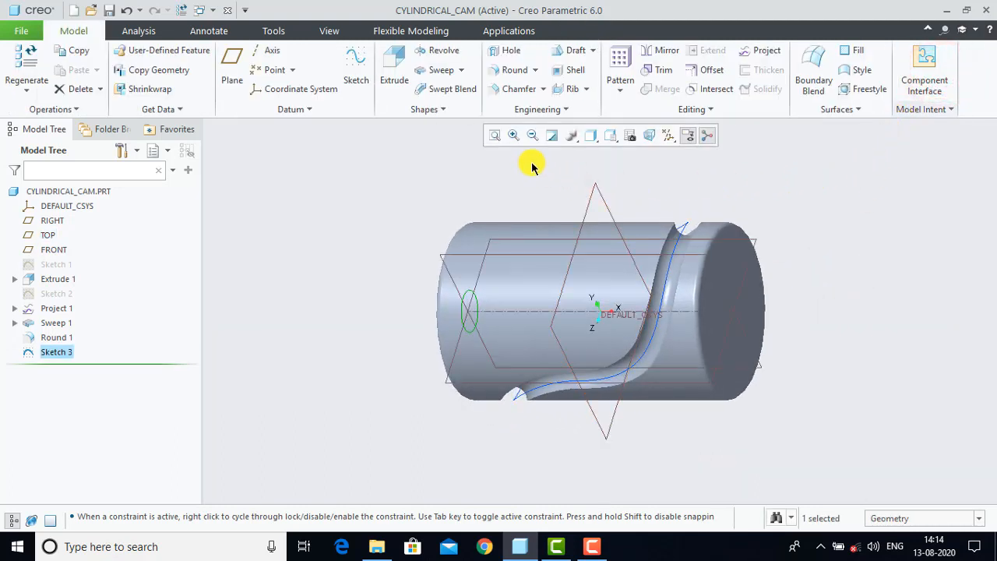
# Step: Extrude the 24 mm circle 10 mm into the cylinder with material removed to cut a blind hole in the end face
pyautogui.click(392, 78)
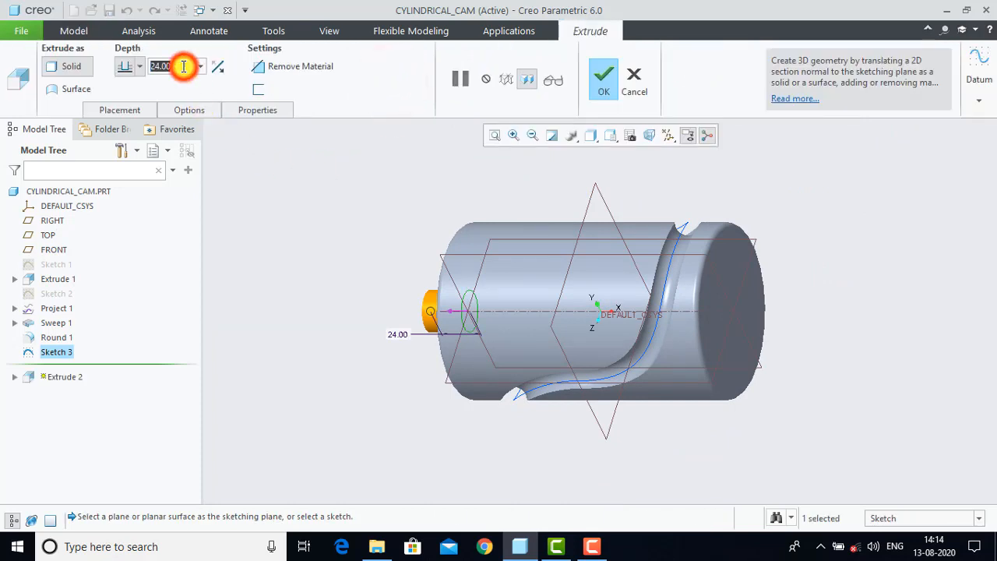
pyautogui.write('10')
pyautogui.press('Return')
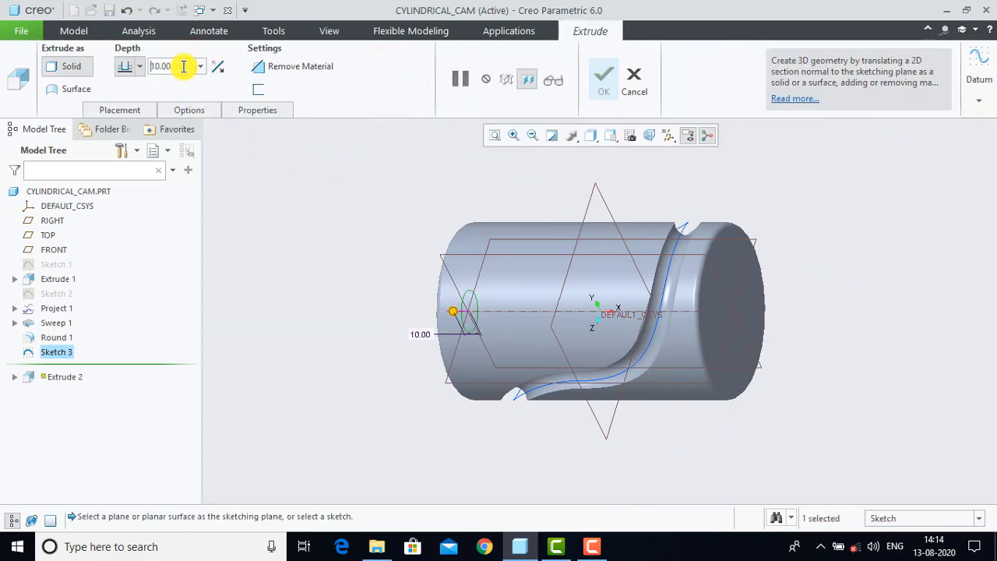
pyautogui.moveTo(353, 263); pyautogui.dragTo(398, 274, button='middle')
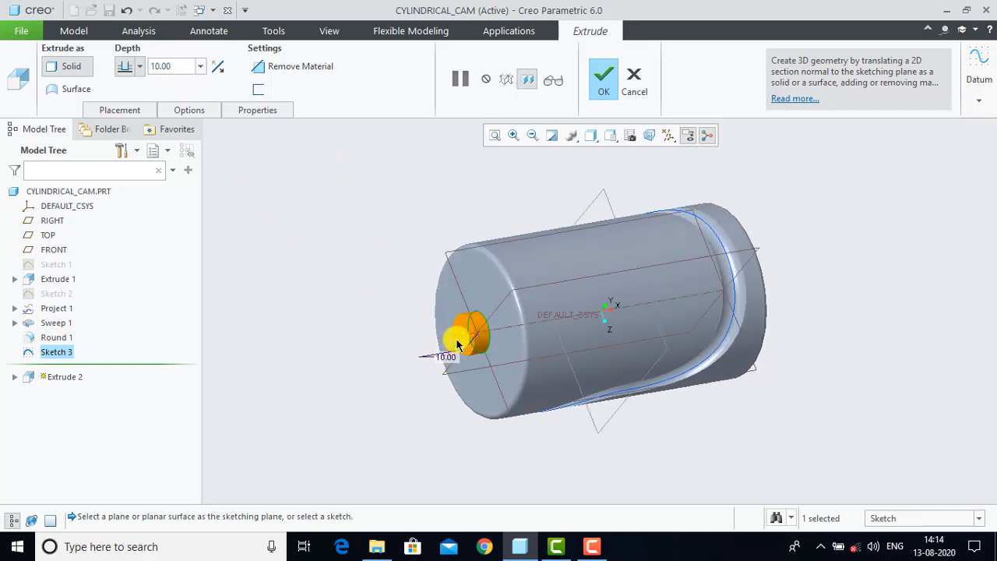
pyautogui.click(218, 67)
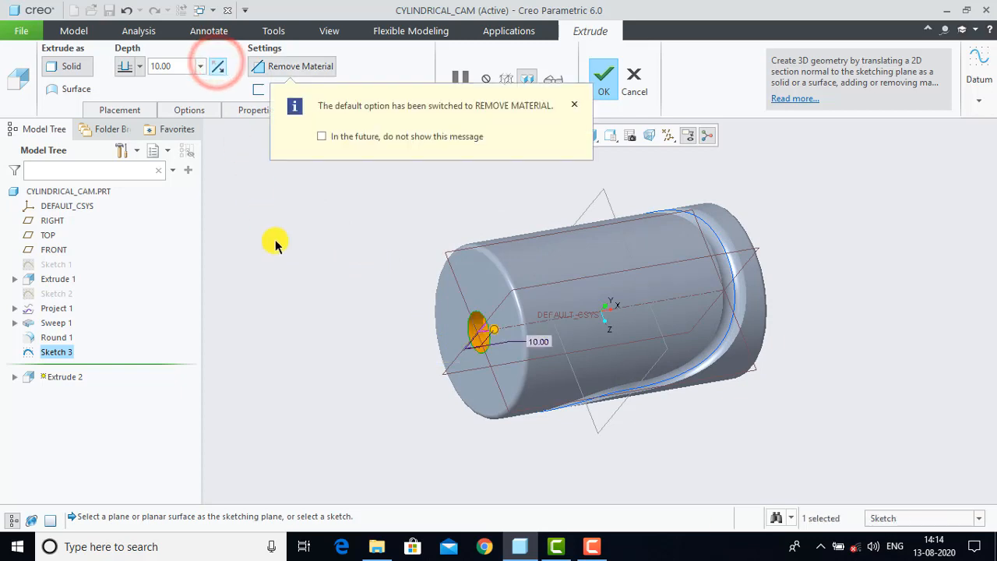
pyautogui.scroll(-5, 483, 328)
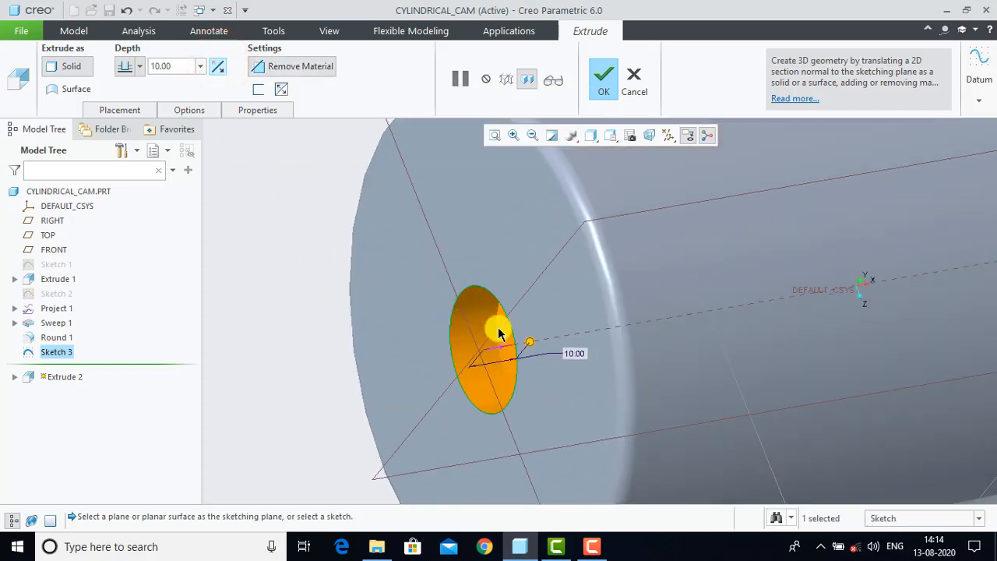
pyautogui.click(600, 78)
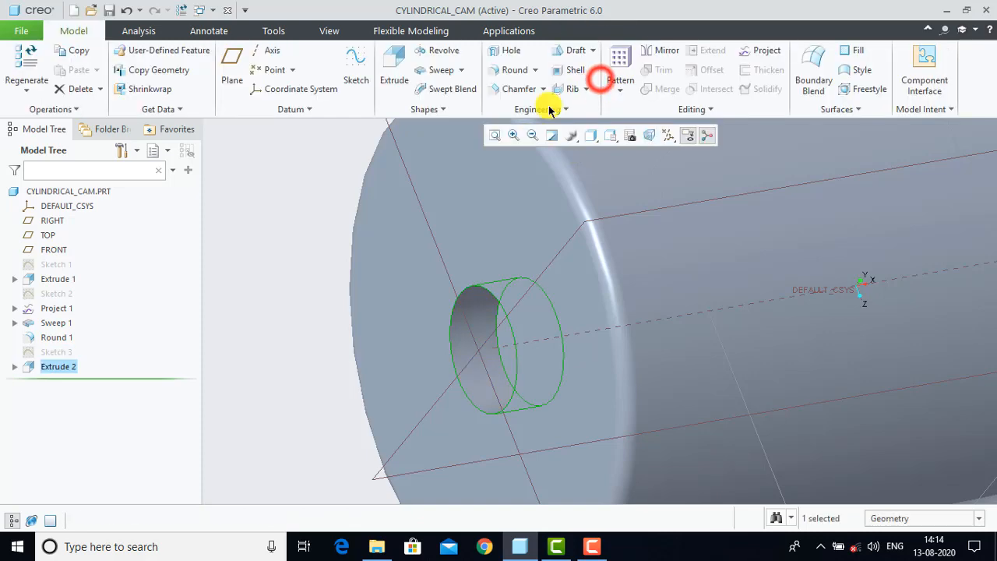
pyautogui.hotkey('ctrl', 'd')
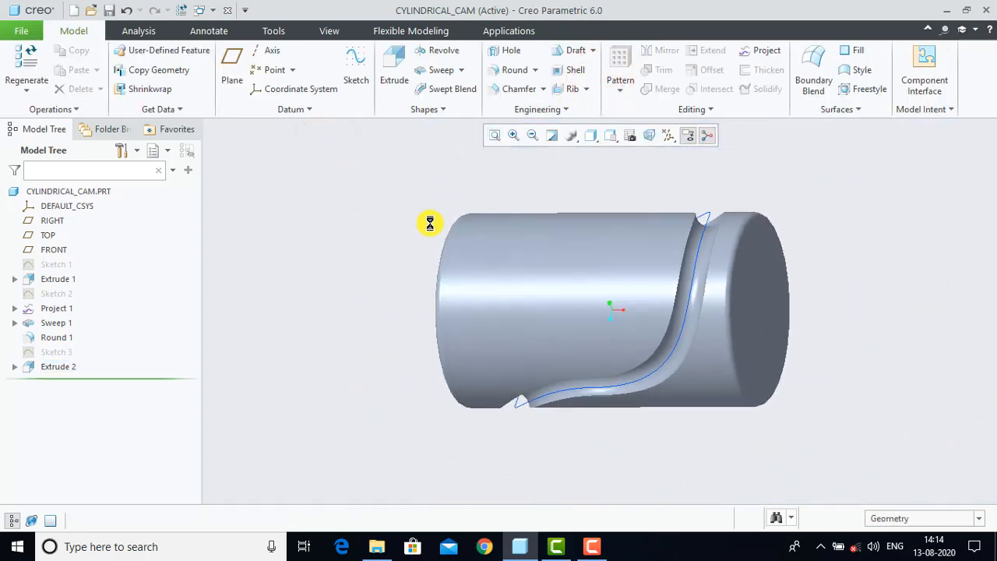
pyautogui.scroll(-2, 598, 283)
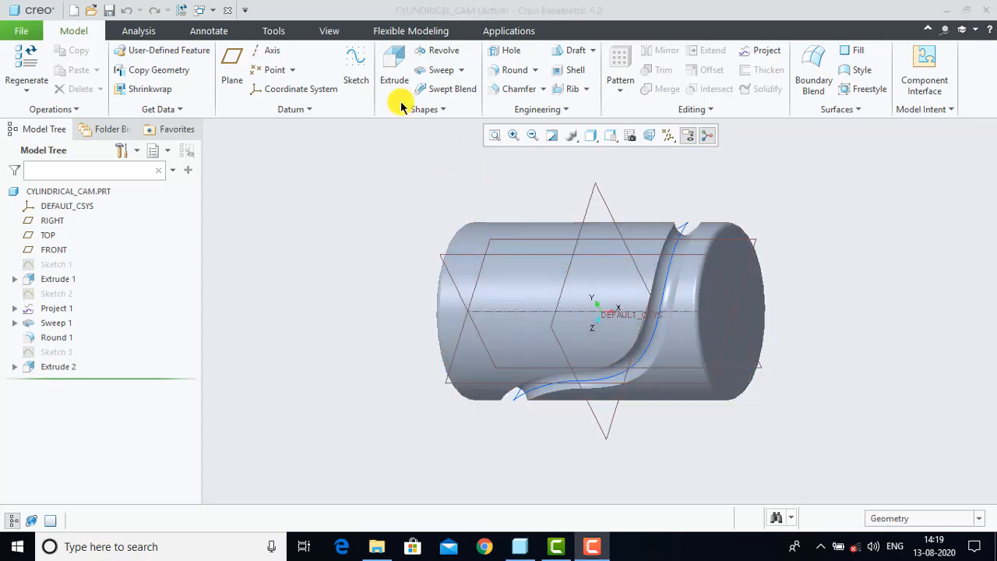
# Step: Apply the yellow appearance from the Plastics-Gloss library to the whole CYLINDRICAL_CAM part
pyautogui.click(333, 30)
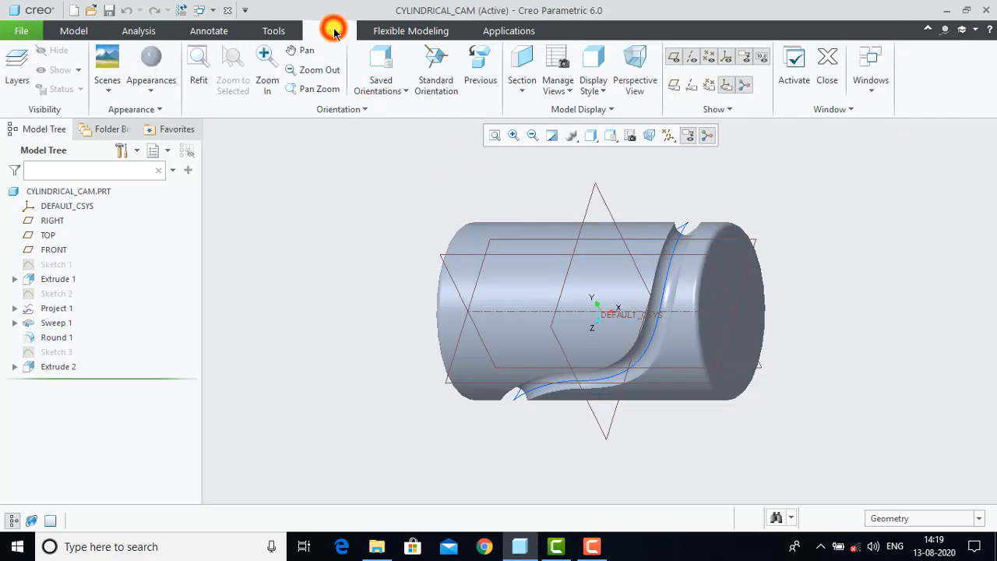
pyautogui.click(161, 87)
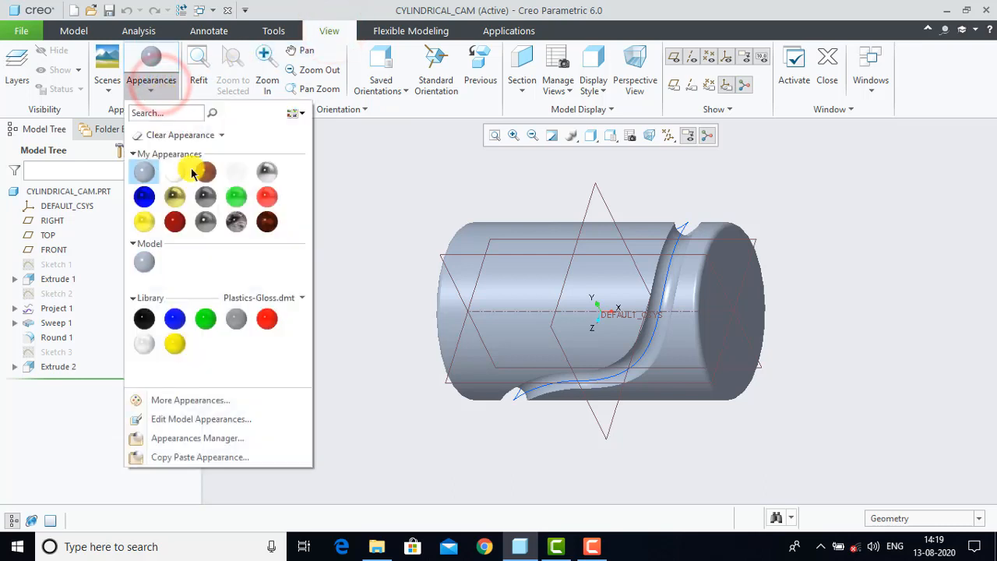
pyautogui.click(268, 300)
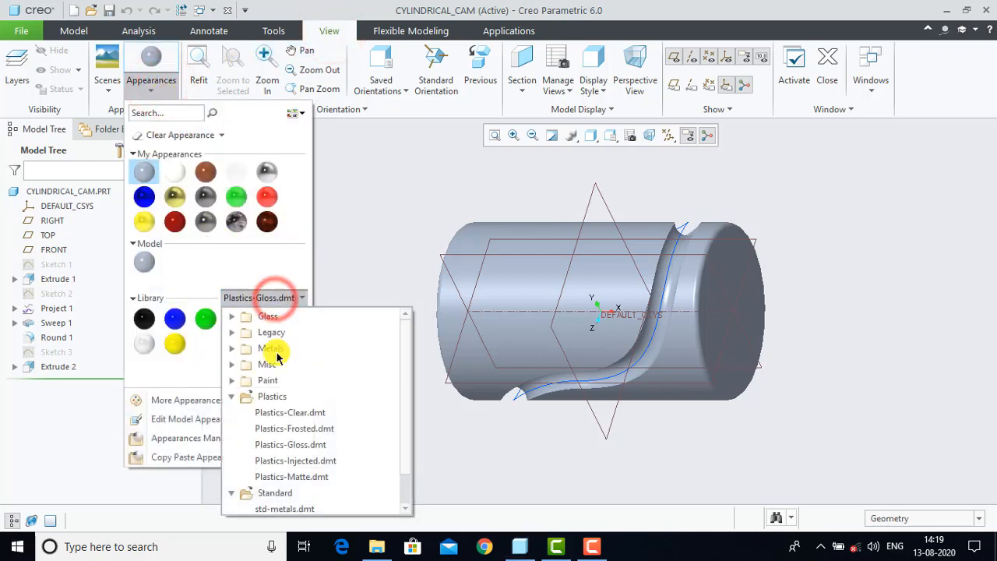
pyautogui.click(294, 446)
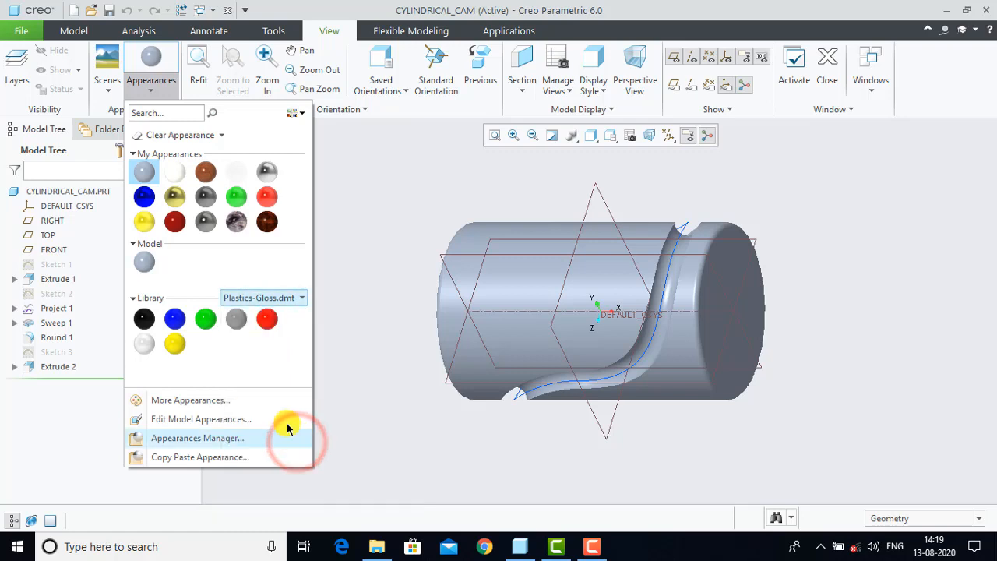
pyautogui.click(175, 344)
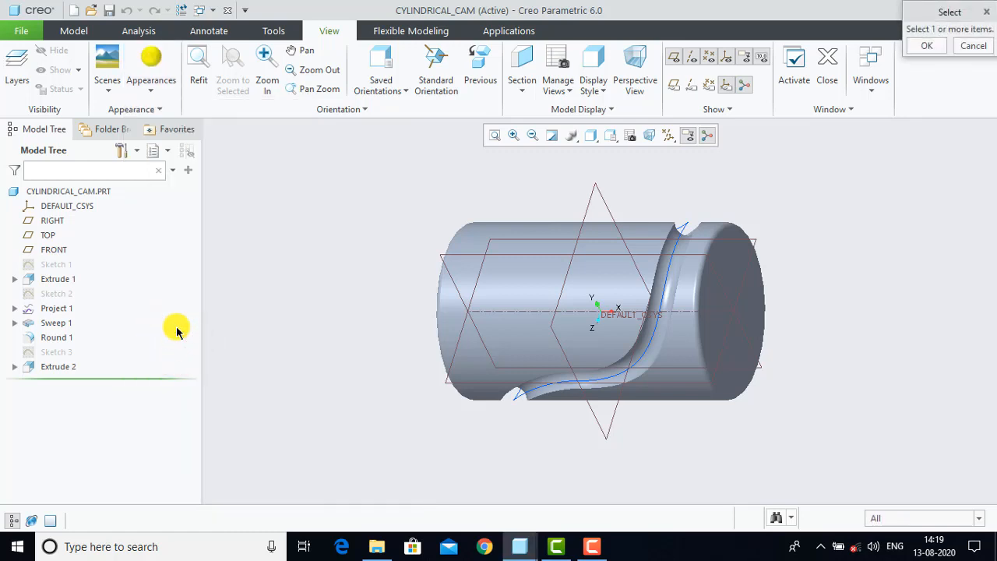
pyautogui.click(86, 191)
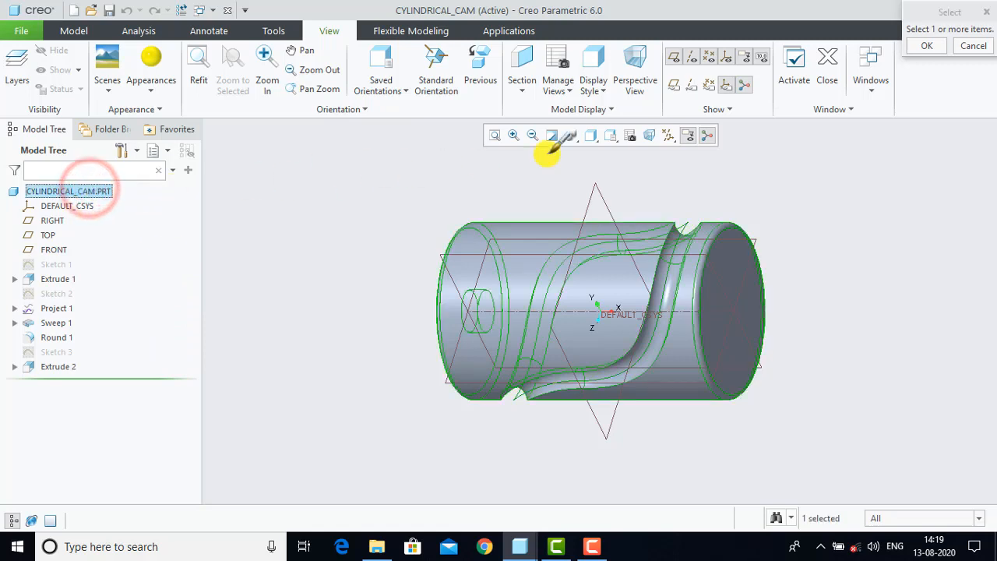
pyautogui.click(927, 47)
pyautogui.click(875, 239)
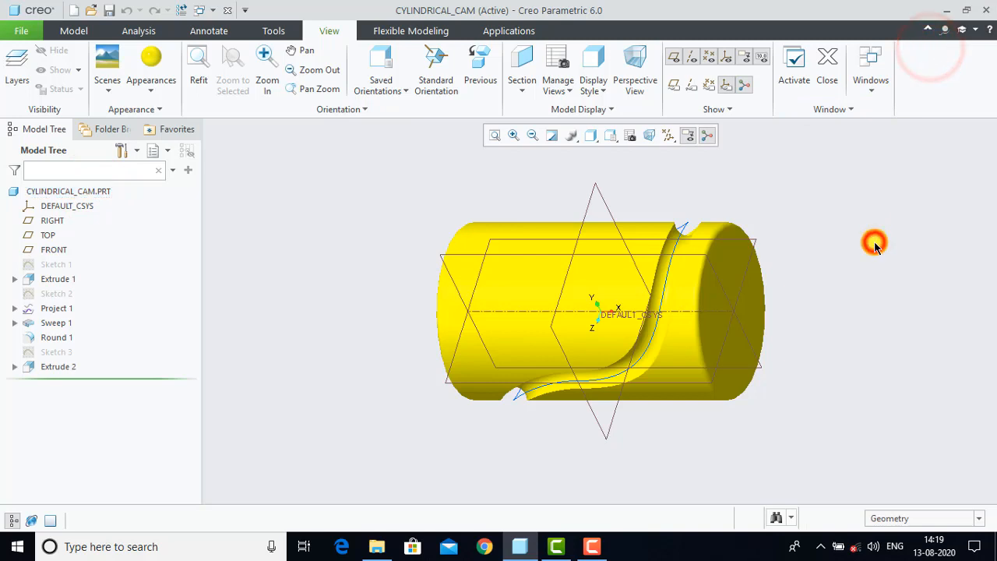
pyautogui.scroll(-2, 624, 302)
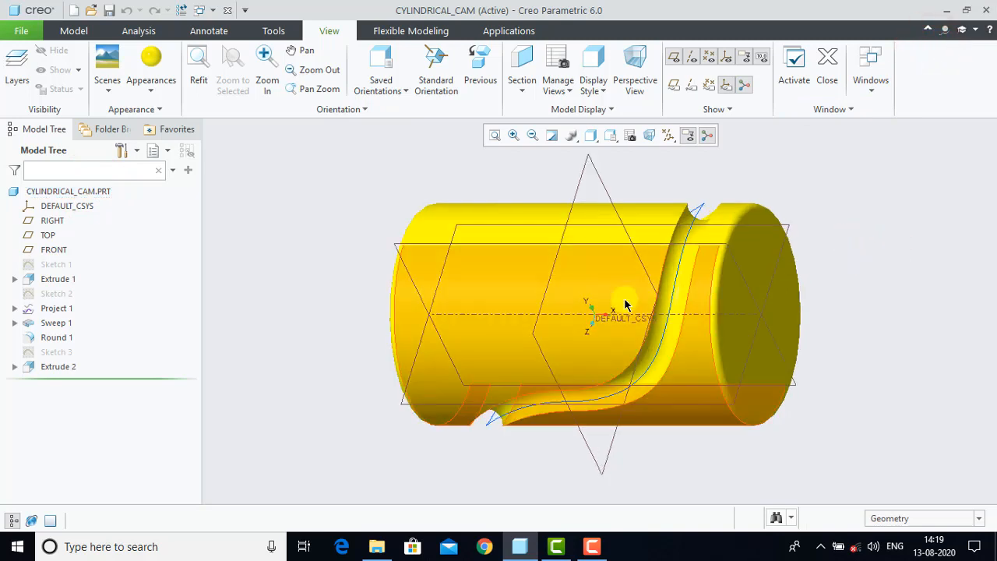
# Step: Save the cylindrical cam part and close its window
pyautogui.click(81, 33)
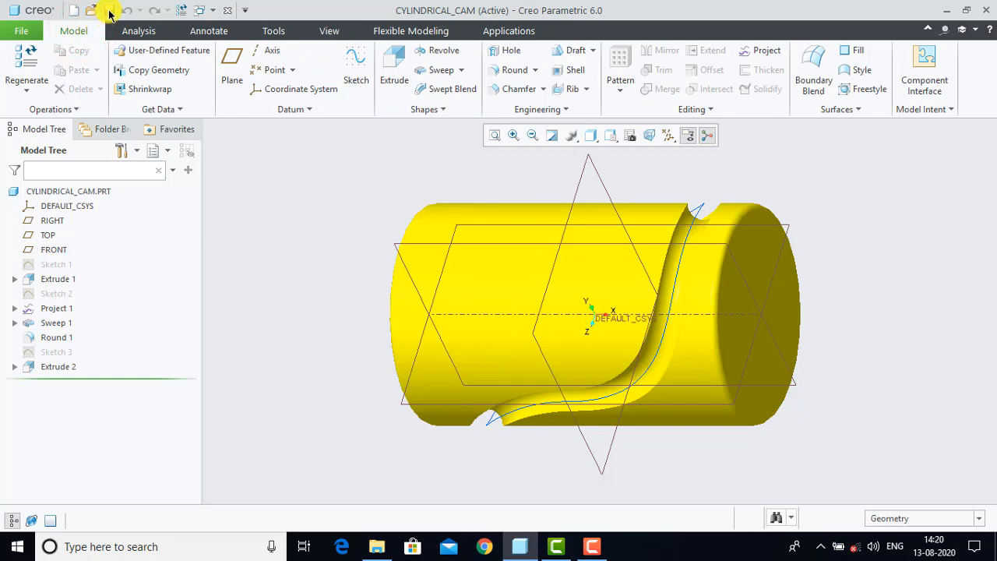
pyautogui.click(110, 12)
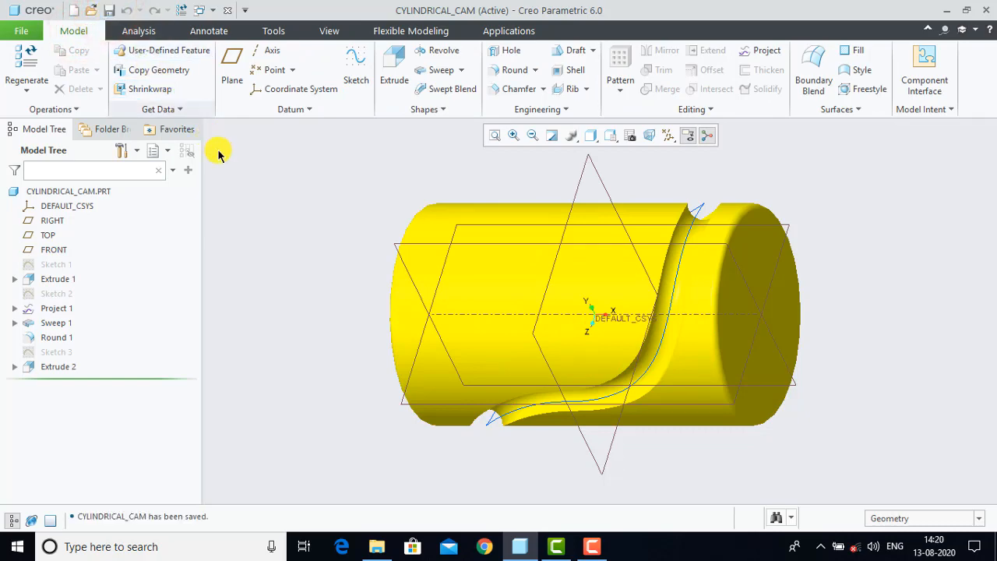
pyautogui.click(238, 178)
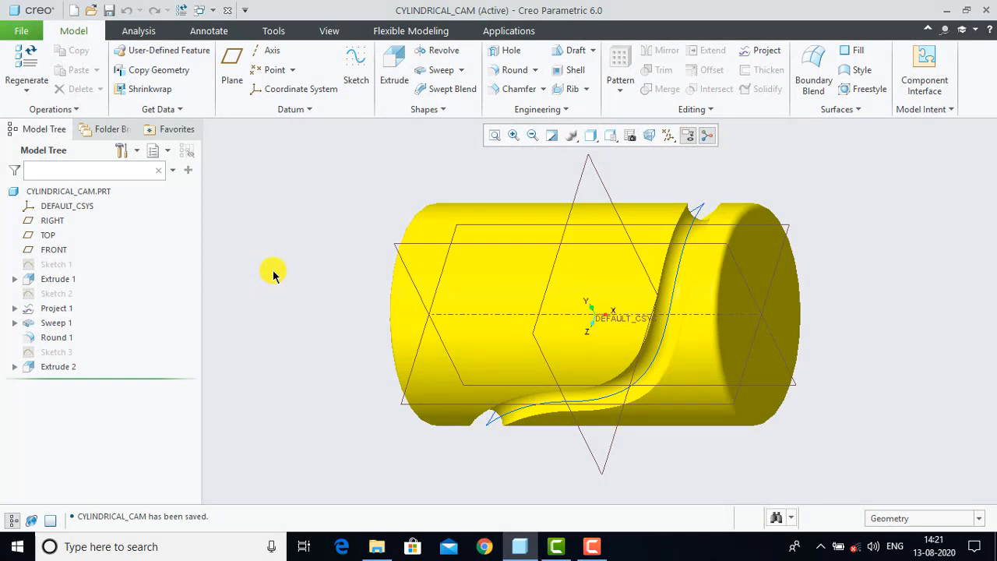
pyautogui.click(228, 10)
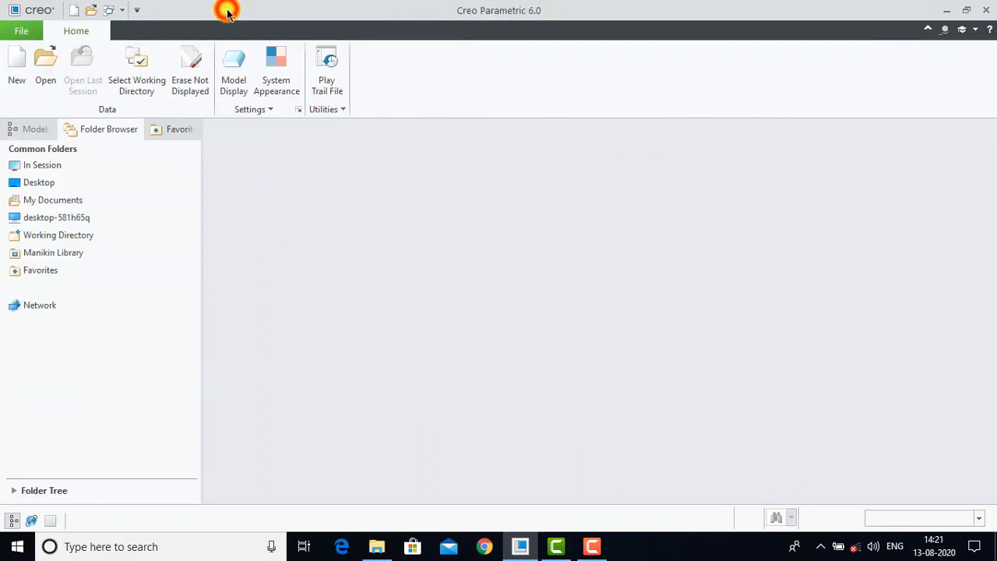
# Step: Create a new solid part named support using the solid_part_mmks template instead of the default one
pyautogui.click(17, 60)
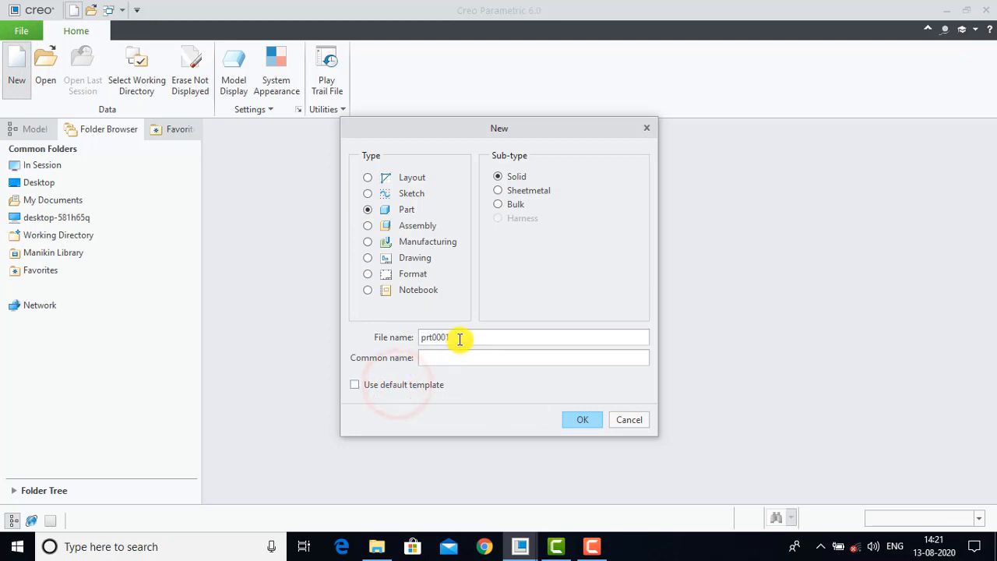
pyautogui.moveTo(458, 337); pyautogui.dragTo(415, 338)
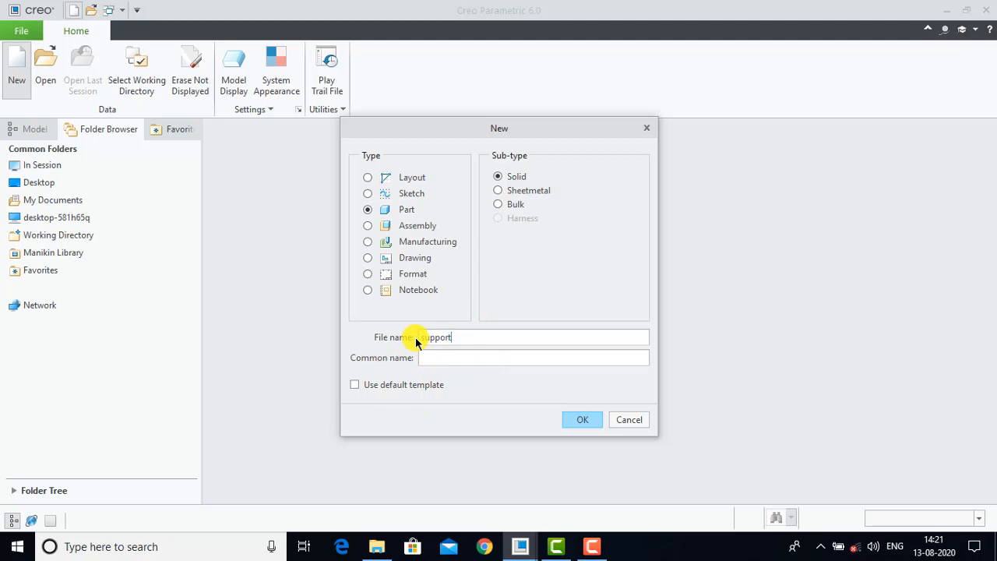
pyautogui.click(583, 419)
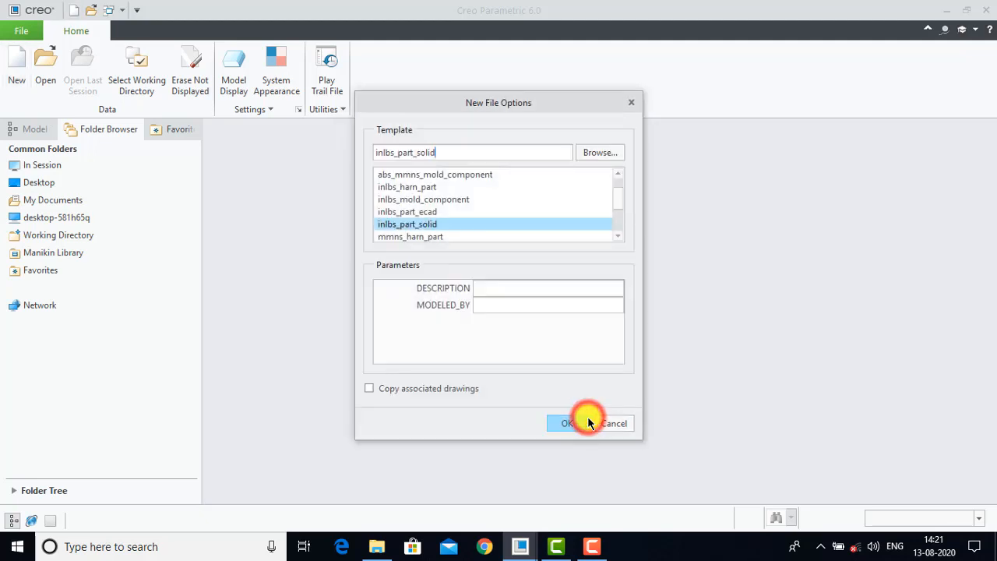
pyautogui.moveTo(616, 200); pyautogui.dragTo(620, 216)
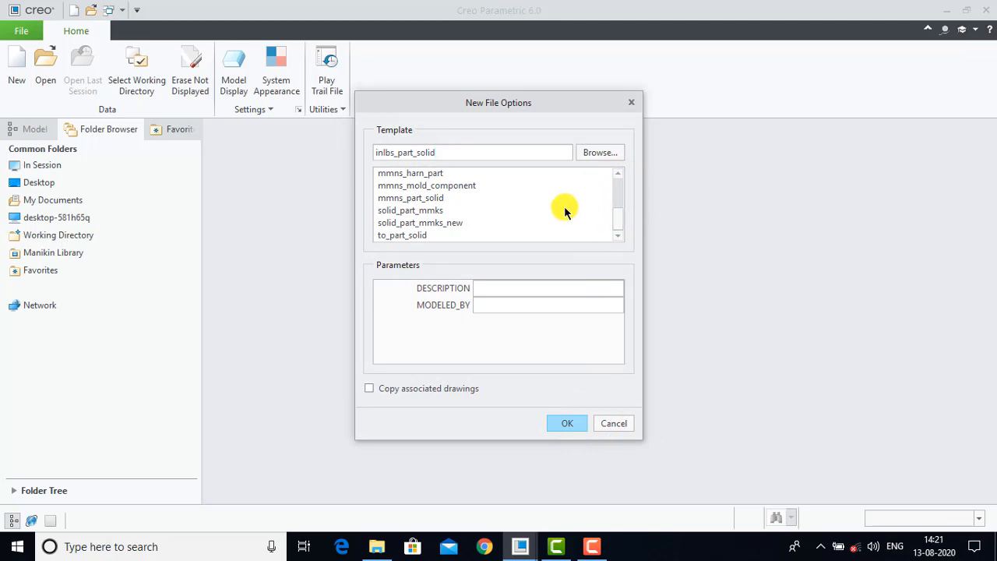
pyautogui.click(423, 210)
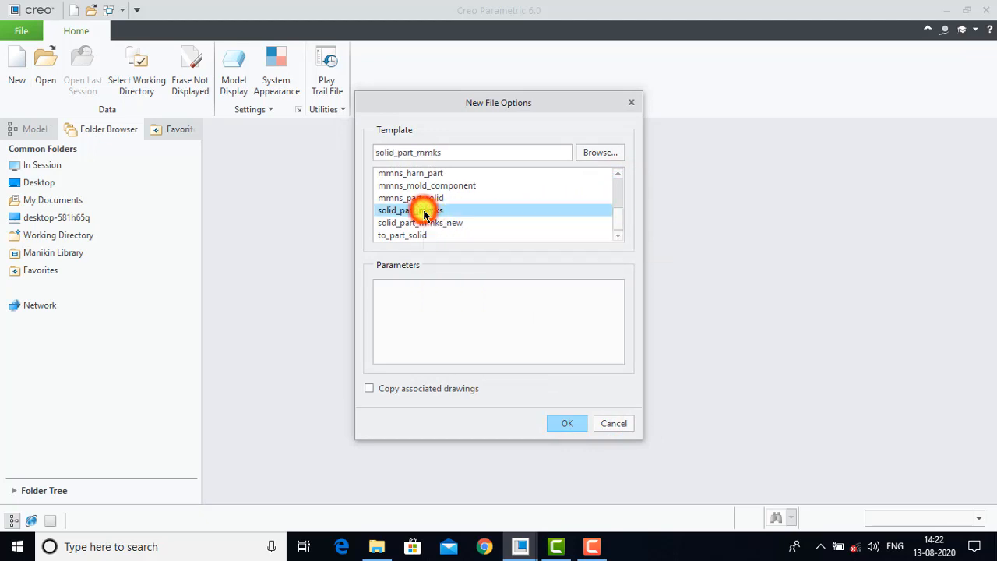
pyautogui.click(564, 423)
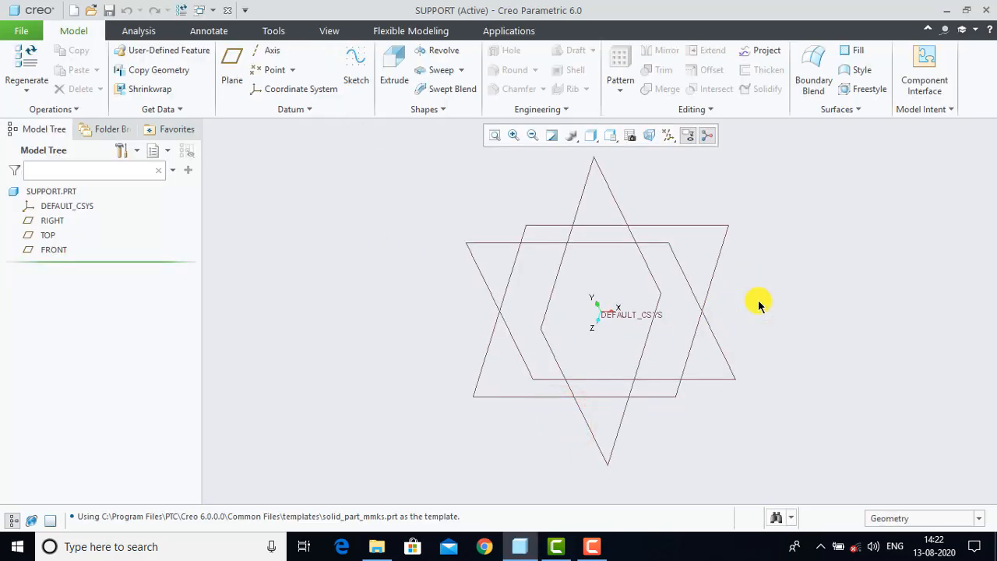
# Step: Start a sketch on the FRONT plane with RIGHT as the orientation reference and orient the view parallel to the screen
pyautogui.click(356, 72)
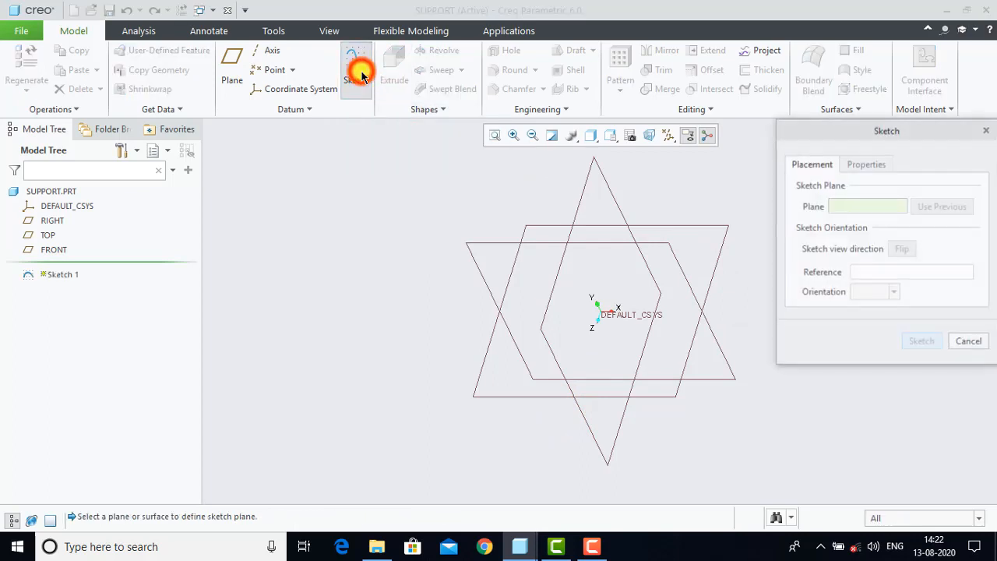
pyautogui.click(468, 247)
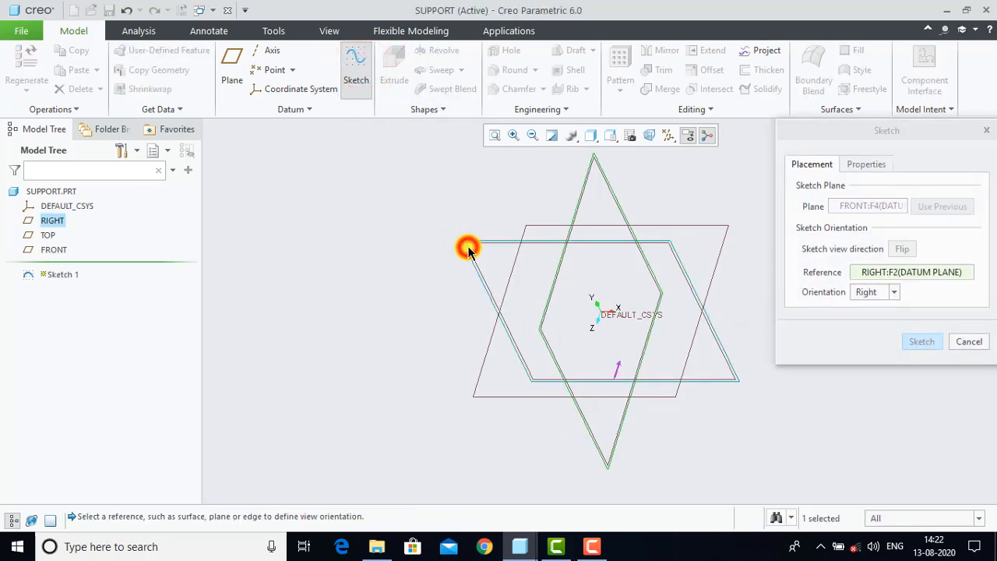
pyautogui.click(919, 343)
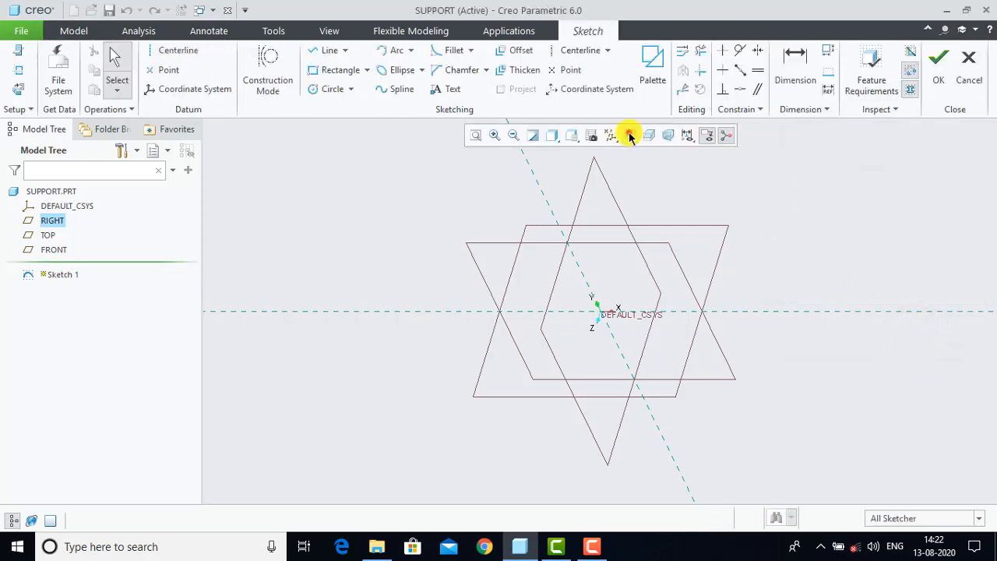
pyautogui.click(630, 136)
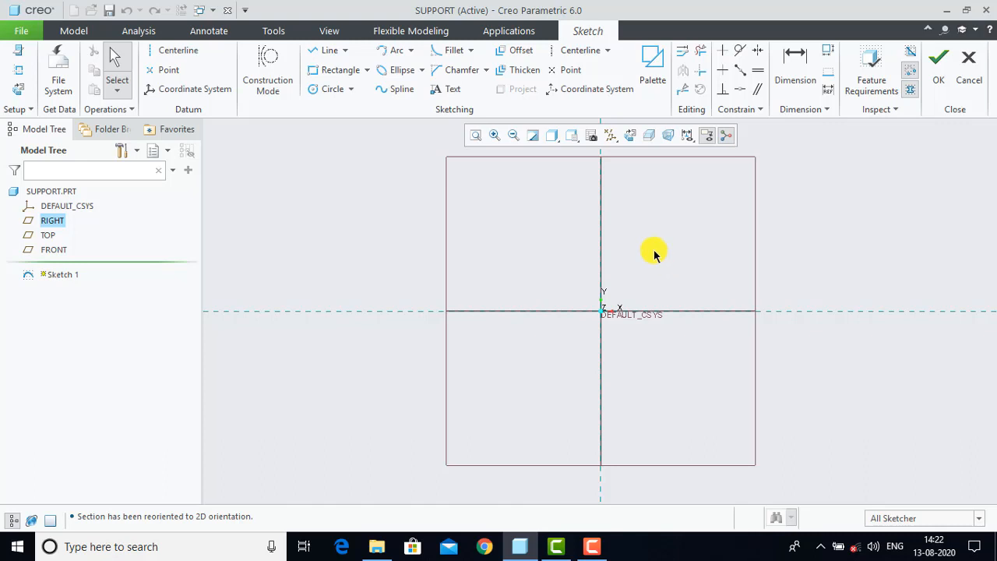
# Step: Sketch a C-shaped line chain: about 218 mm upper horizontal, about 193 mm vertical down to the origin, and about 73 mm along the horizontal axis
pyautogui.click(329, 48)
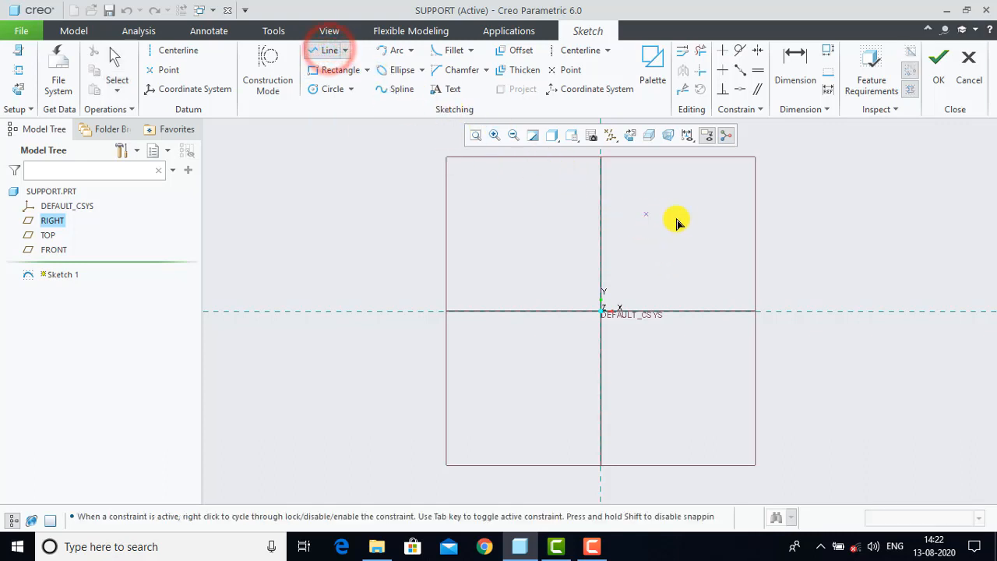
pyautogui.click(733, 194)
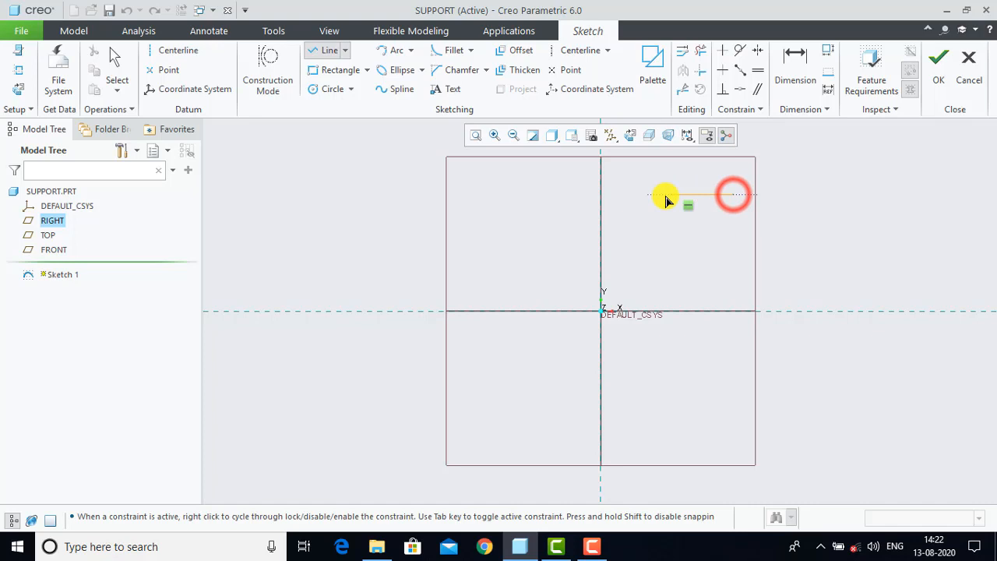
pyautogui.click(604, 194)
pyautogui.click(601, 312)
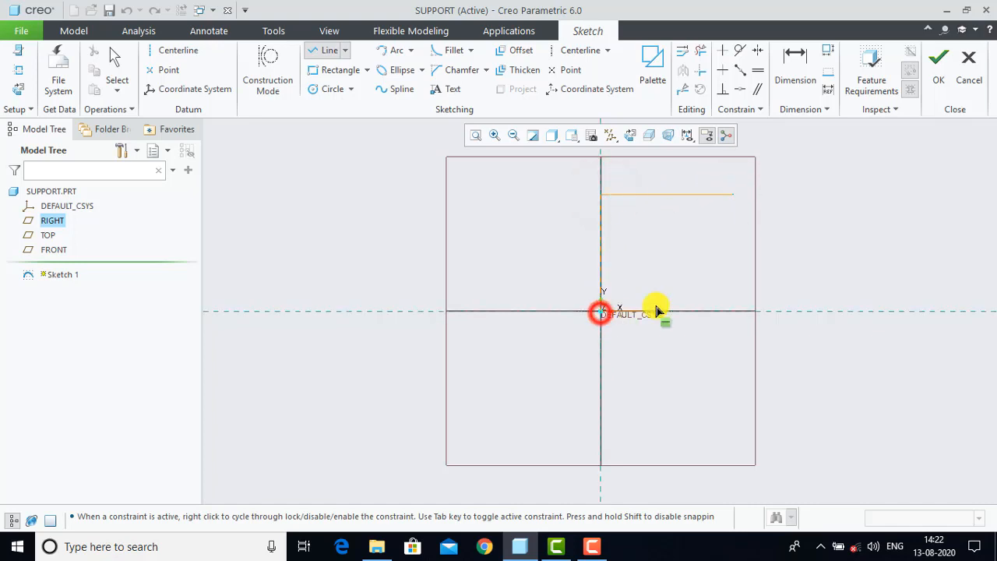
pyautogui.click(646, 310)
pyautogui.middleClick(646, 310)
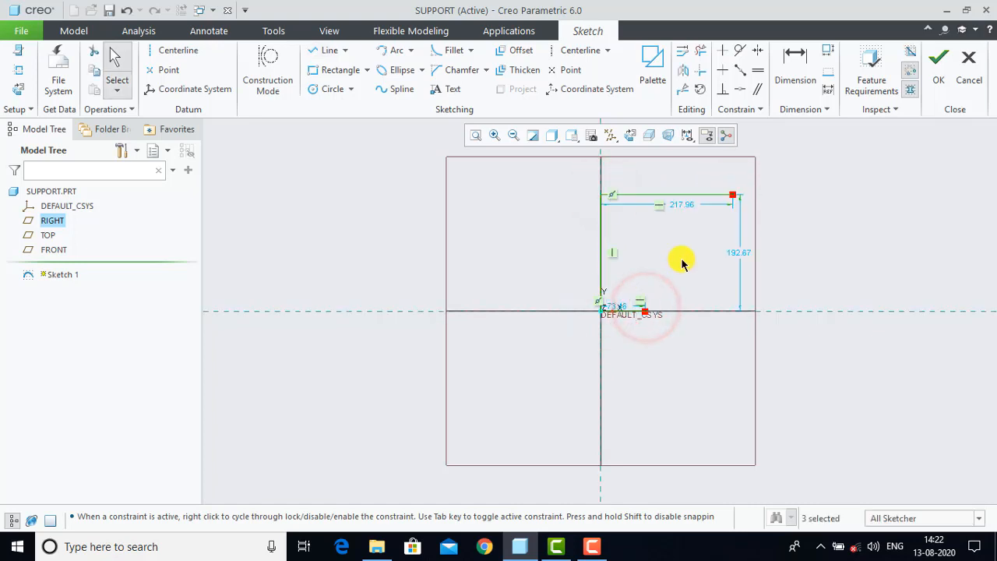
pyautogui.scroll(-1, 704, 165)
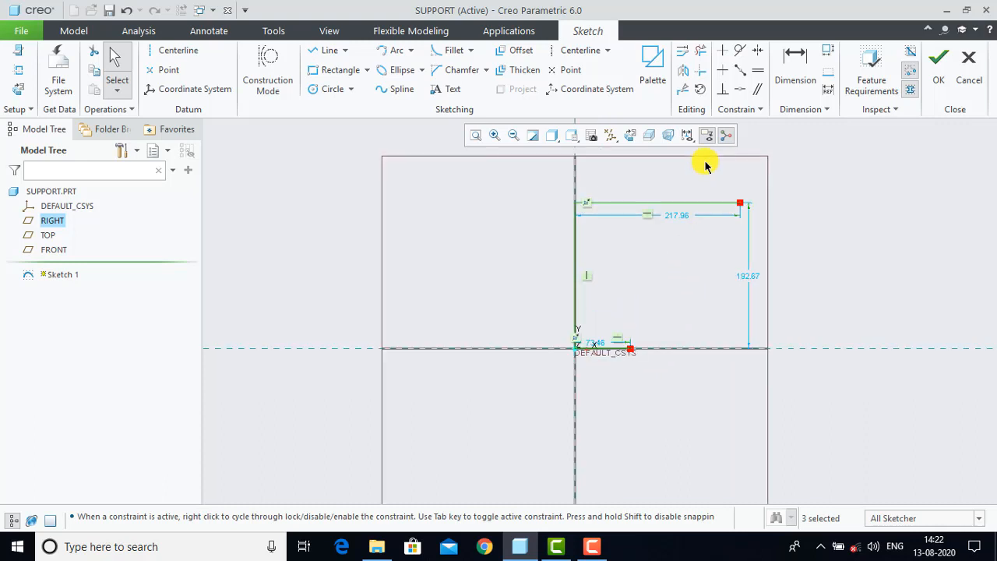
# Step: Set the profile's upper line to 210 mm, its vertical side to 120 mm, and its lower line to 30 mm
pyautogui.doubleClick(679, 215)
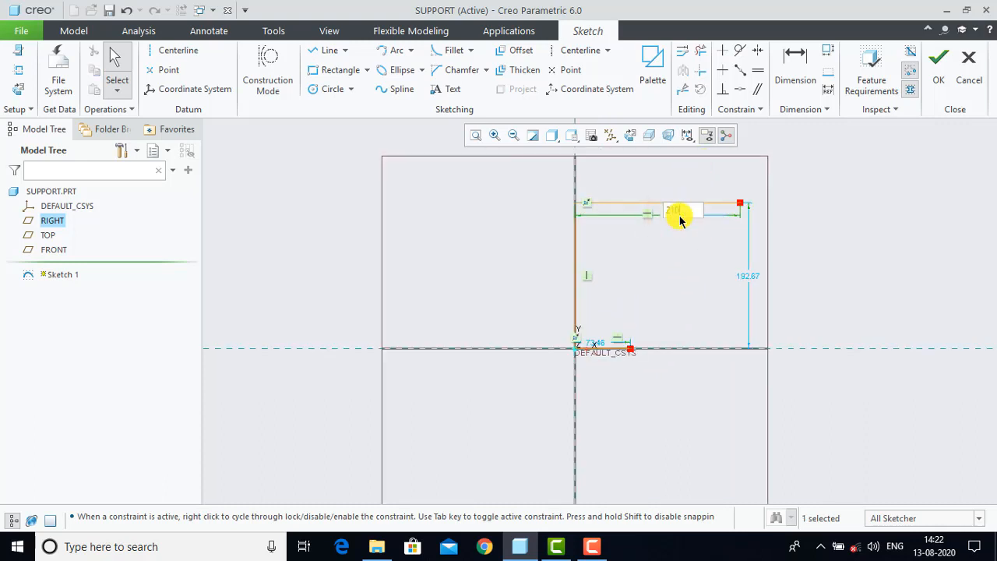
pyautogui.press('Return')
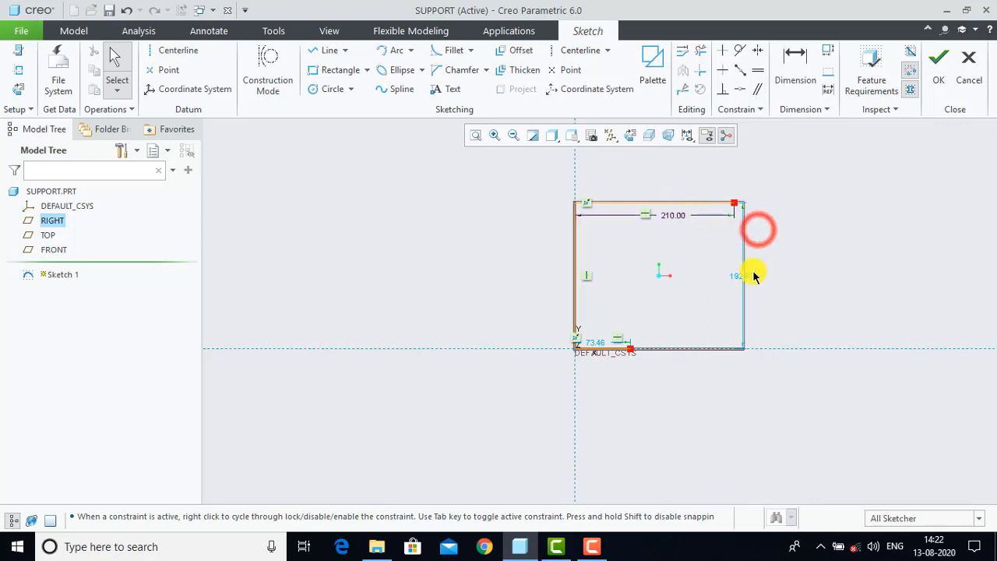
pyautogui.doubleClick(748, 276)
pyautogui.write('120')
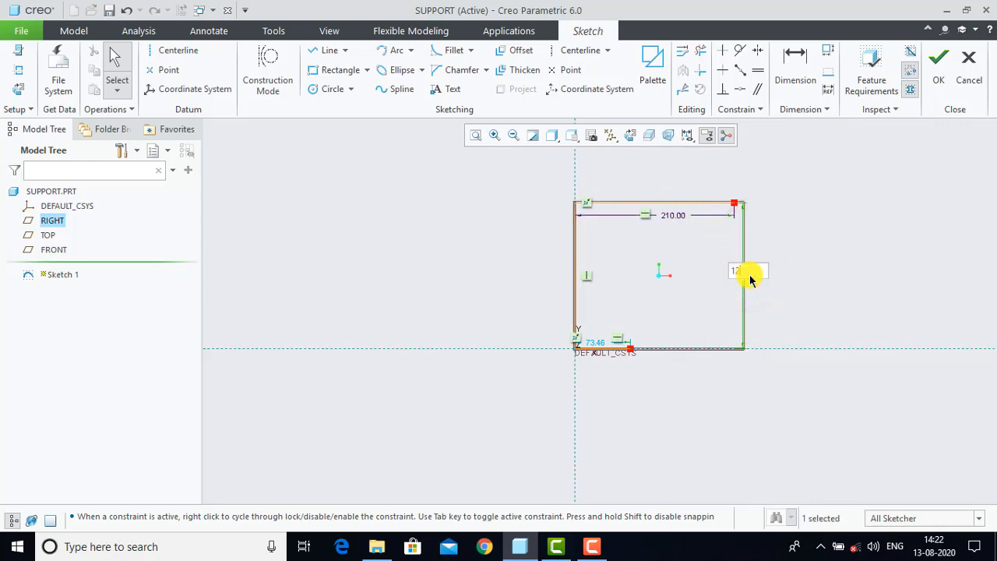
pyautogui.press('Return')
pyautogui.click(779, 290)
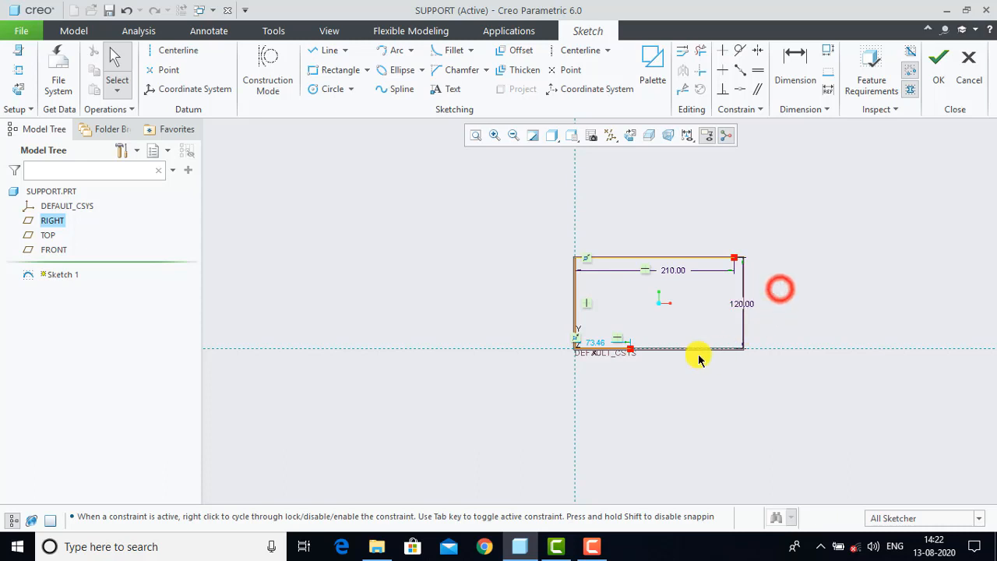
pyautogui.doubleClick(597, 341)
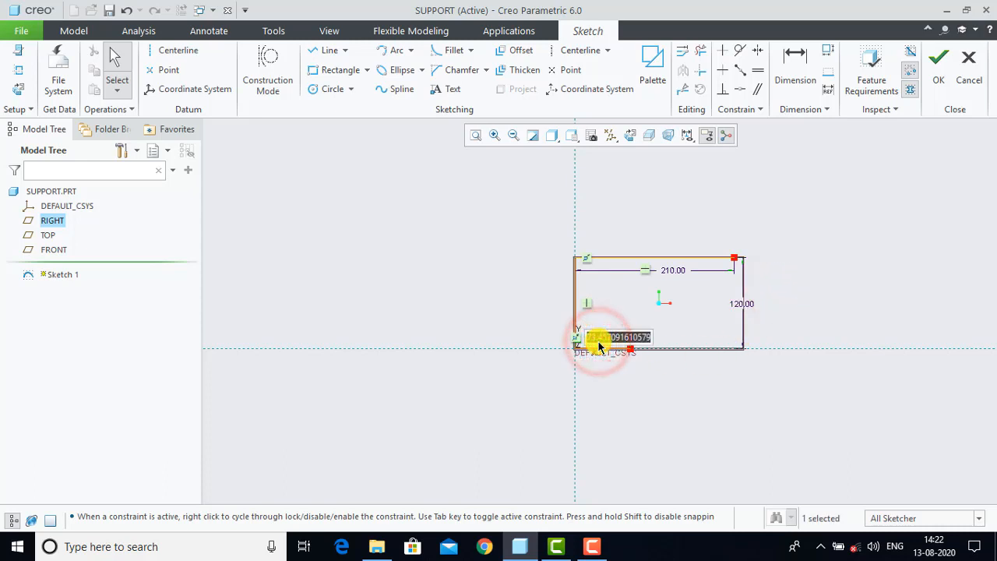
pyautogui.write('10')
pyautogui.press('Return')
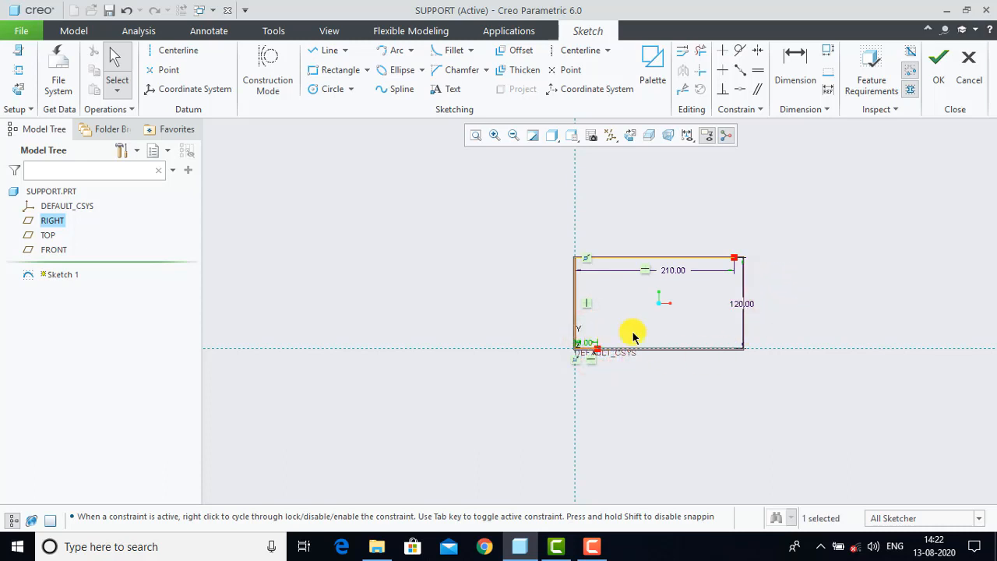
pyautogui.click(793, 297)
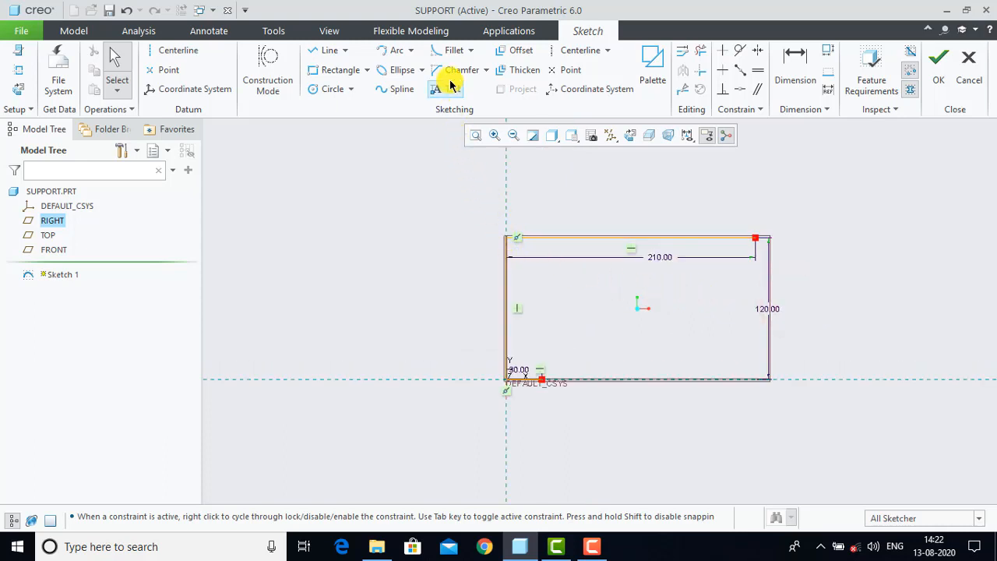
# Step: Fillet the profile's two corners, with a radius of about 10 mm at the upper one and about 15 mm at the lower one
pyautogui.click(450, 49)
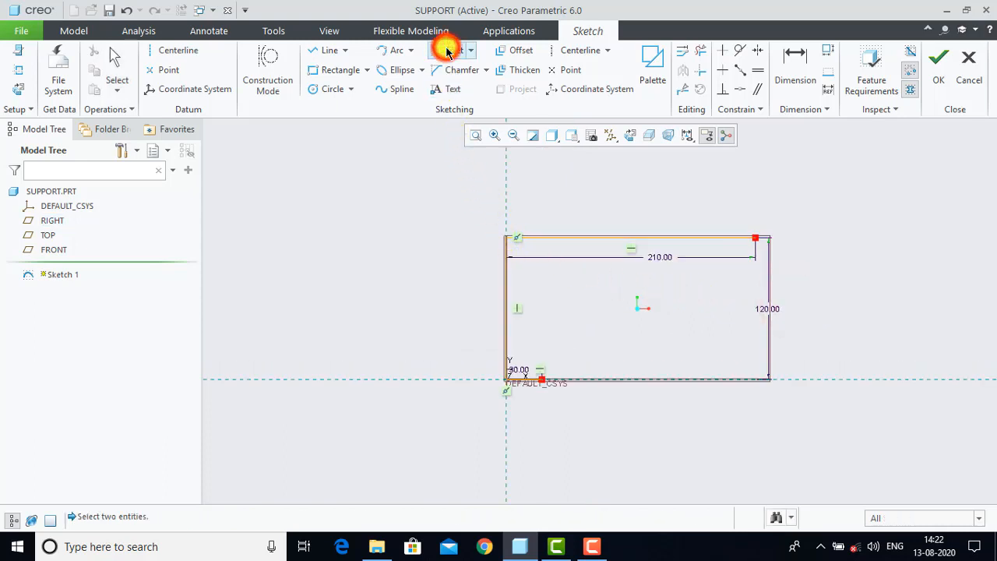
pyautogui.click(545, 240)
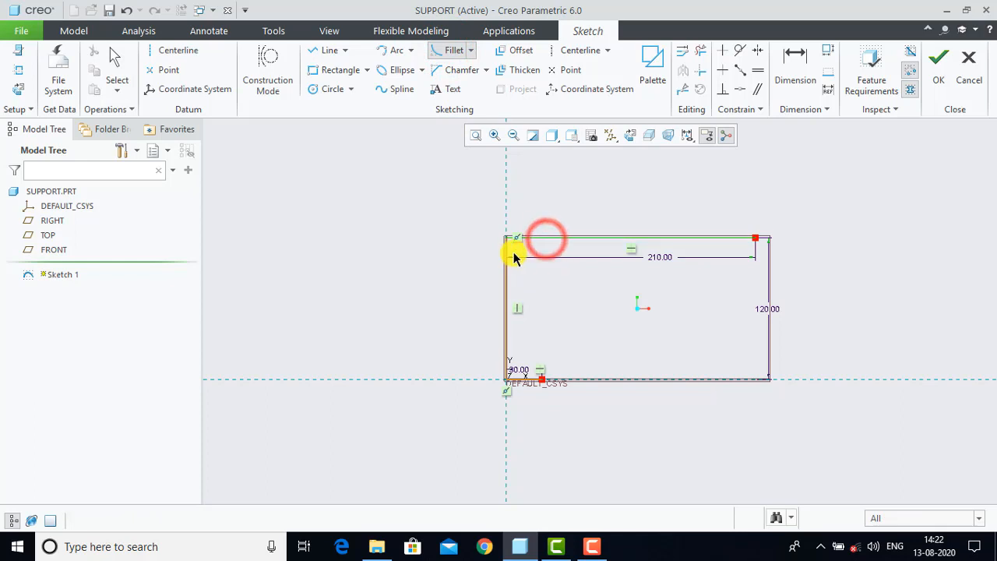
pyautogui.click(508, 251)
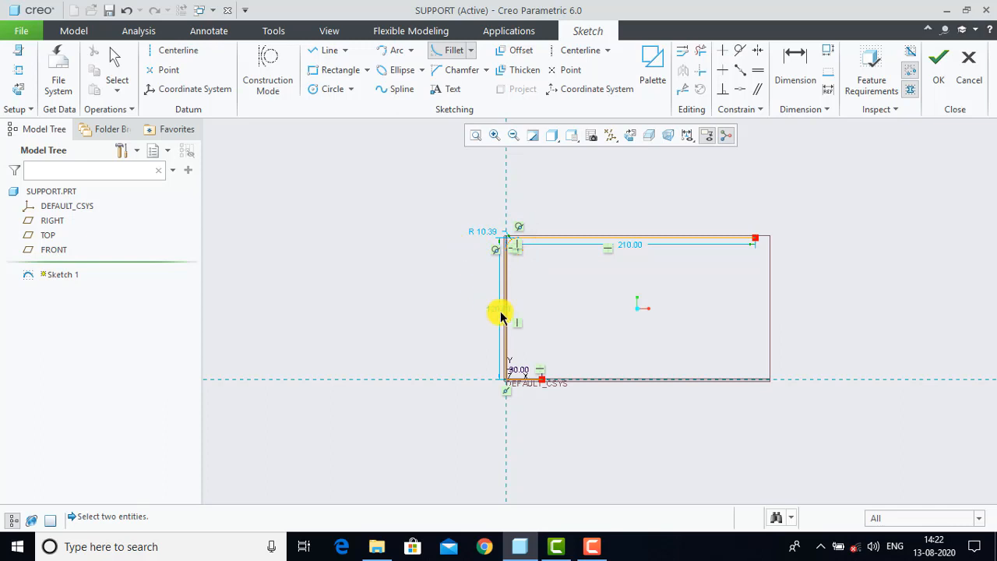
pyautogui.scroll(-1, 562, 336)
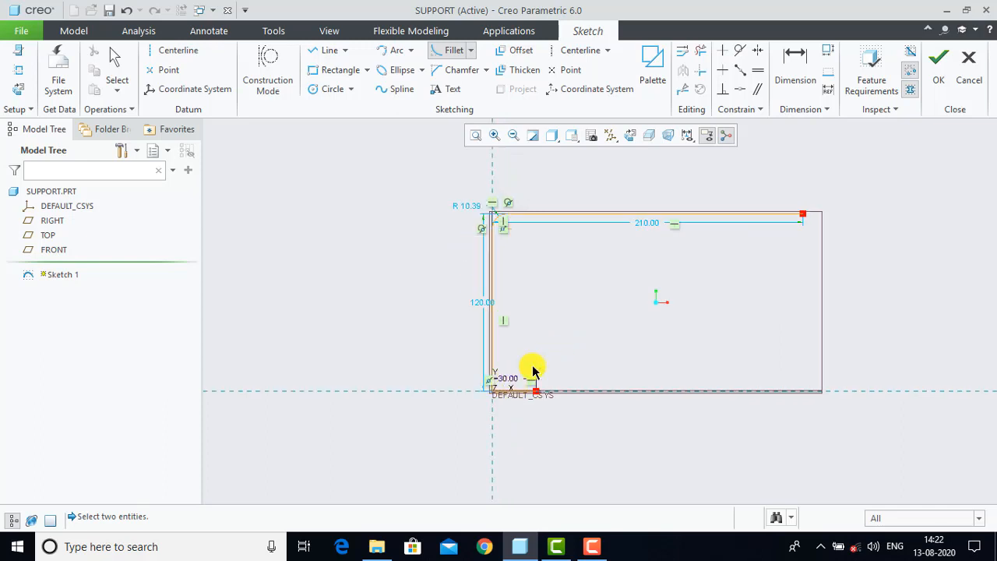
pyautogui.scroll(-1, 533, 372)
pyautogui.scroll(-6, 513, 404)
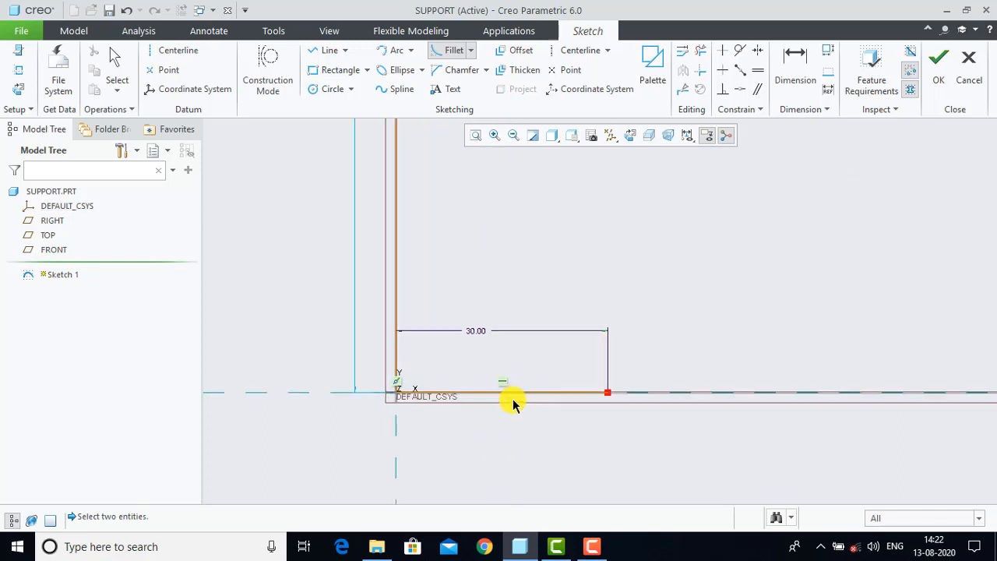
pyautogui.click(517, 396)
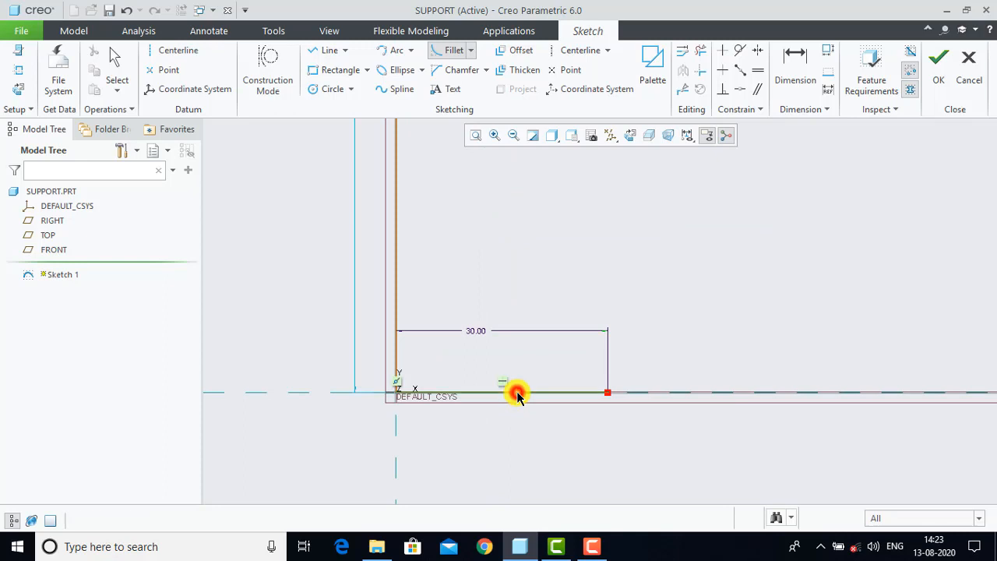
pyautogui.click(396, 290)
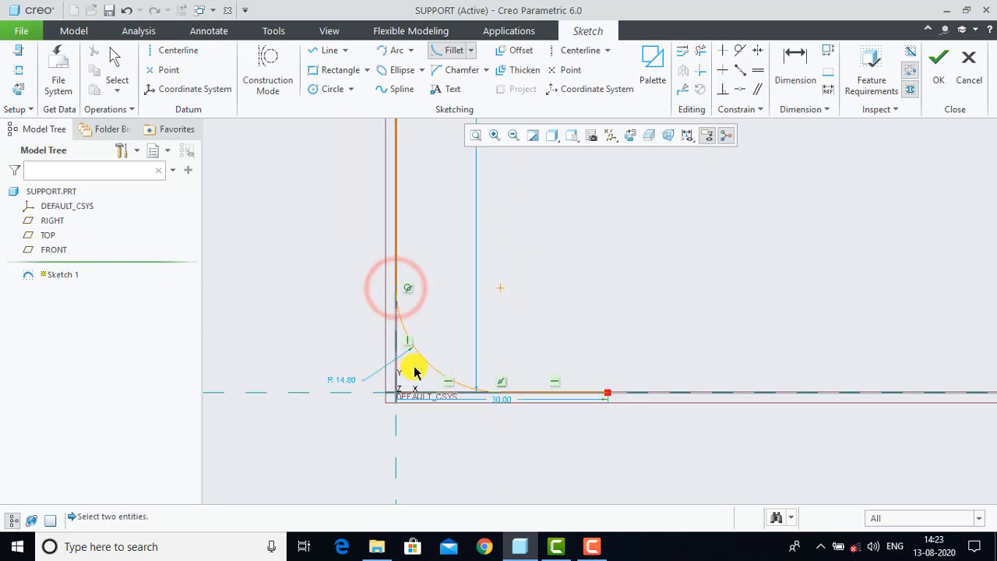
pyautogui.middleClick(505, 360)
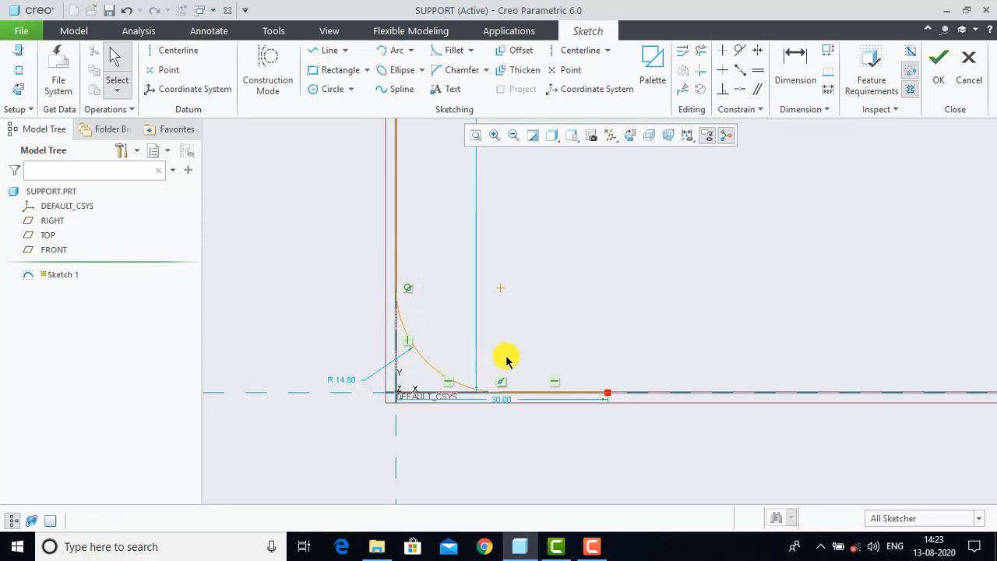
# Step: Set the radius of both corner fillets to 20 mm and finish the sketch
pyautogui.doubleClick(343, 381)
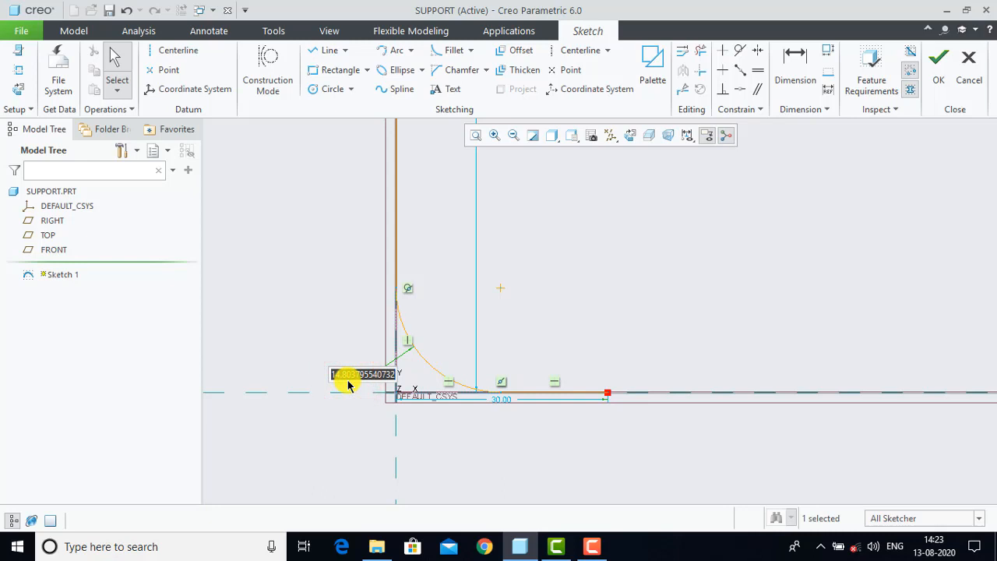
pyautogui.write('20')
pyautogui.press('Return')
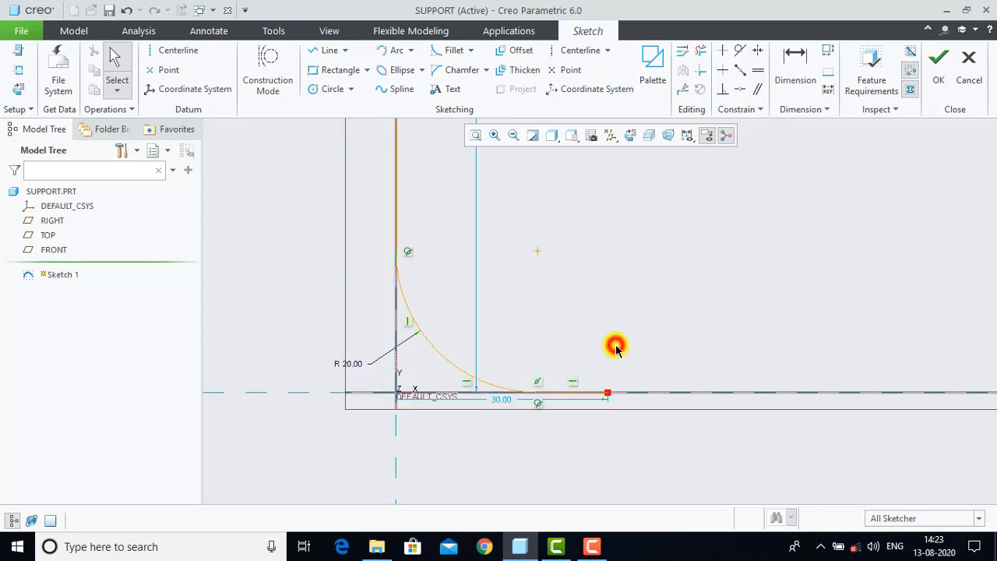
pyautogui.scroll(-8, 614, 345)
pyautogui.scroll(5, 644, 267)
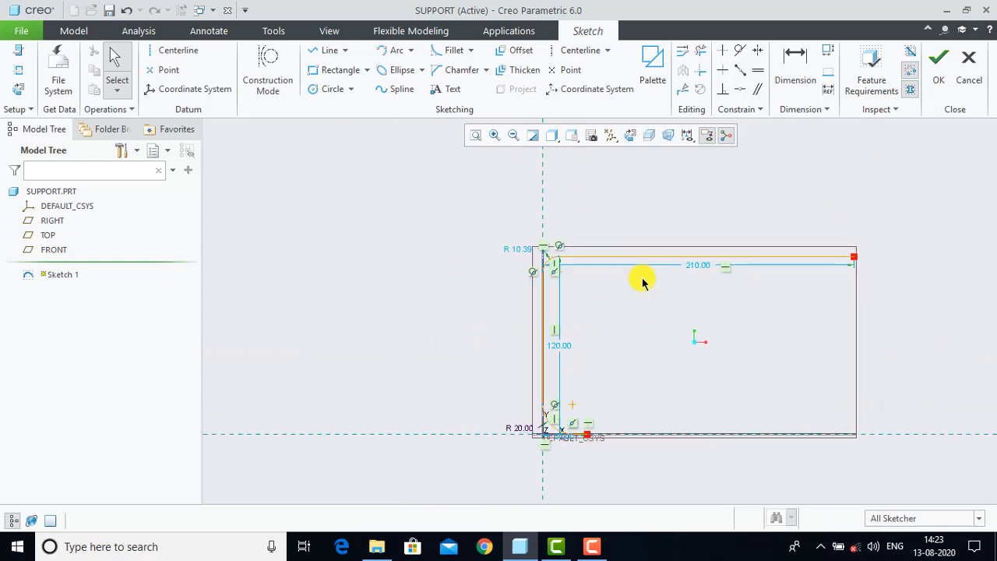
pyautogui.doubleClick(493, 244)
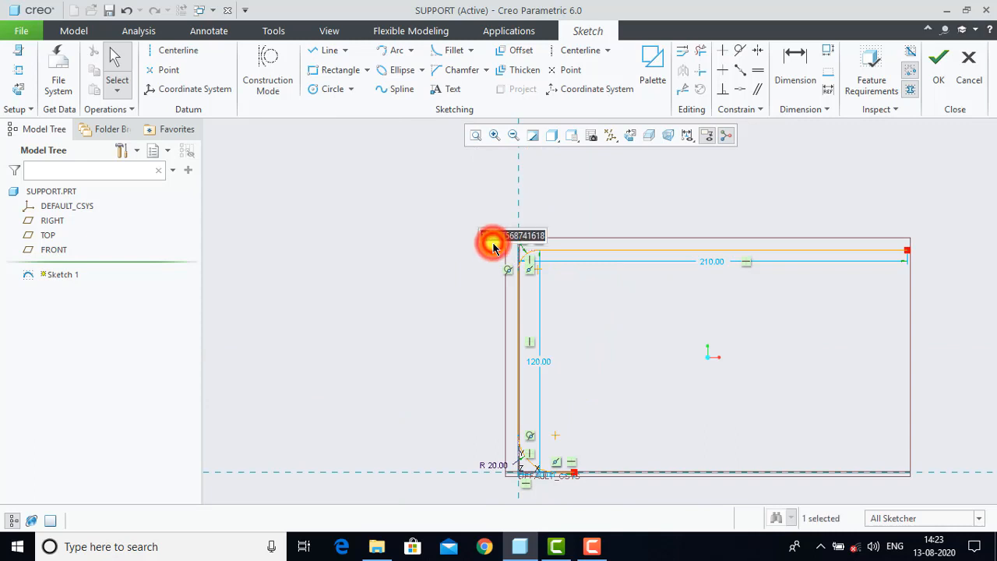
pyautogui.write('20')
pyautogui.press('Return')
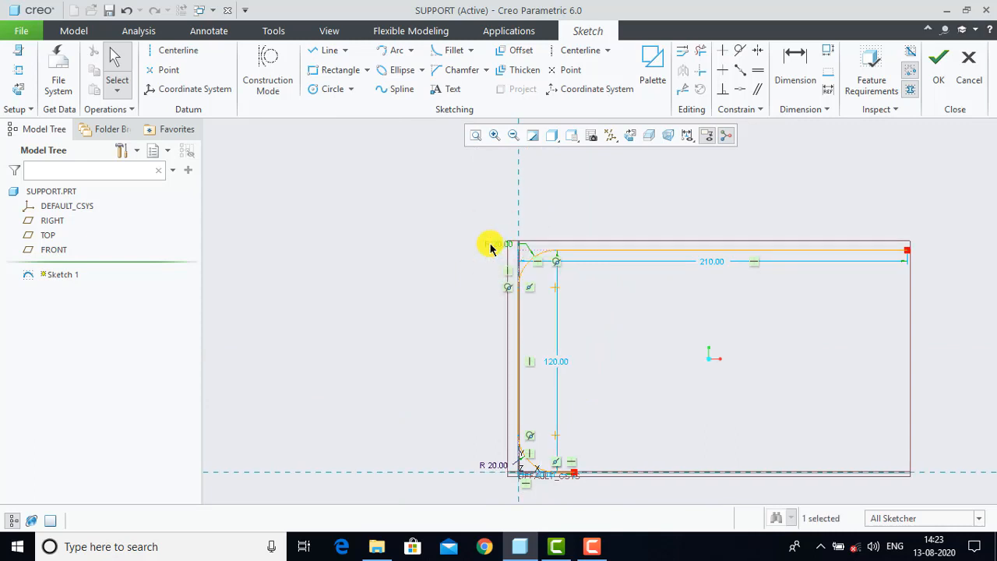
pyautogui.click(585, 208)
pyautogui.scroll(-1, 611, 250)
pyautogui.scroll(-1, 773, 359)
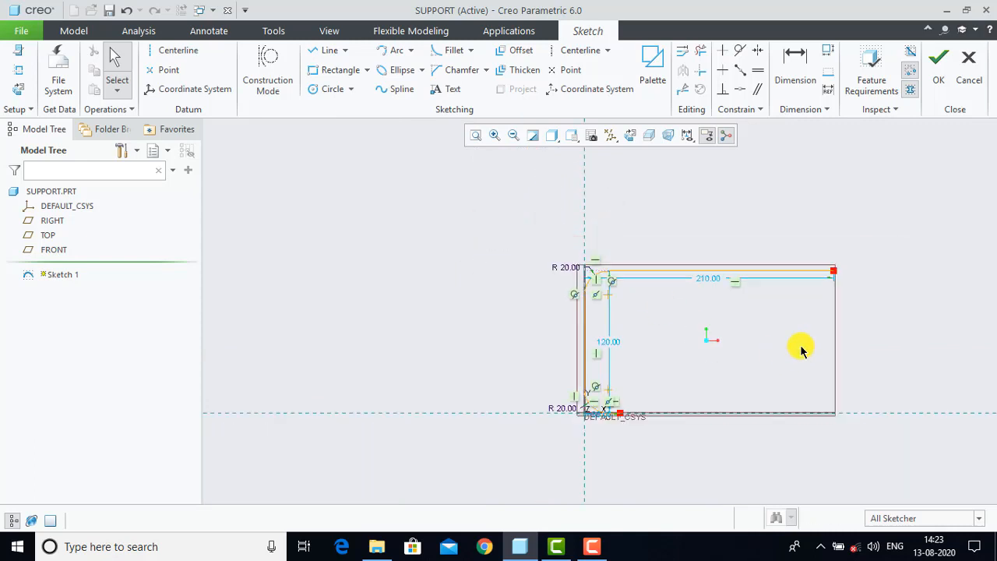
pyautogui.scroll(1, 803, 350)
pyautogui.scroll(2, 805, 352)
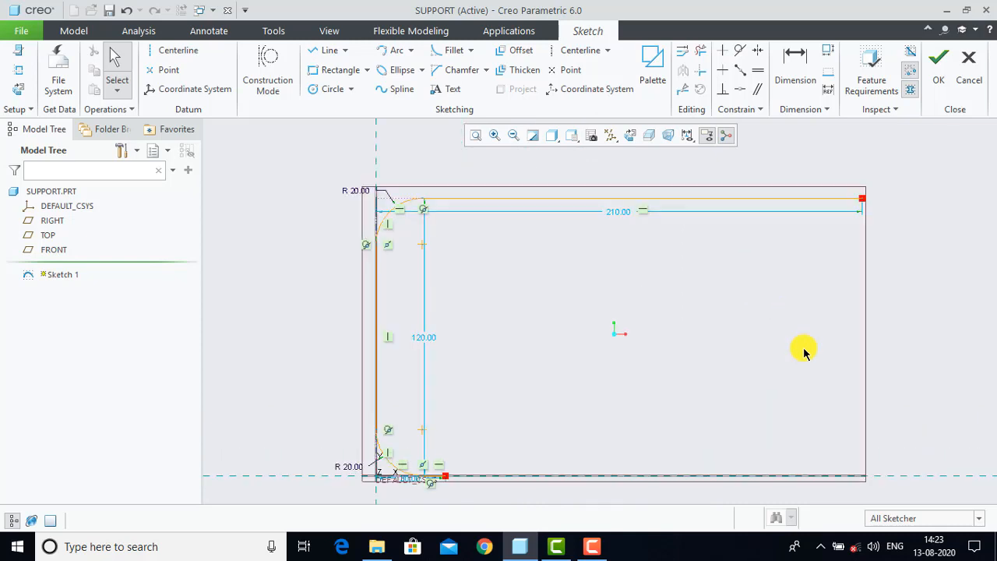
pyautogui.click(938, 78)
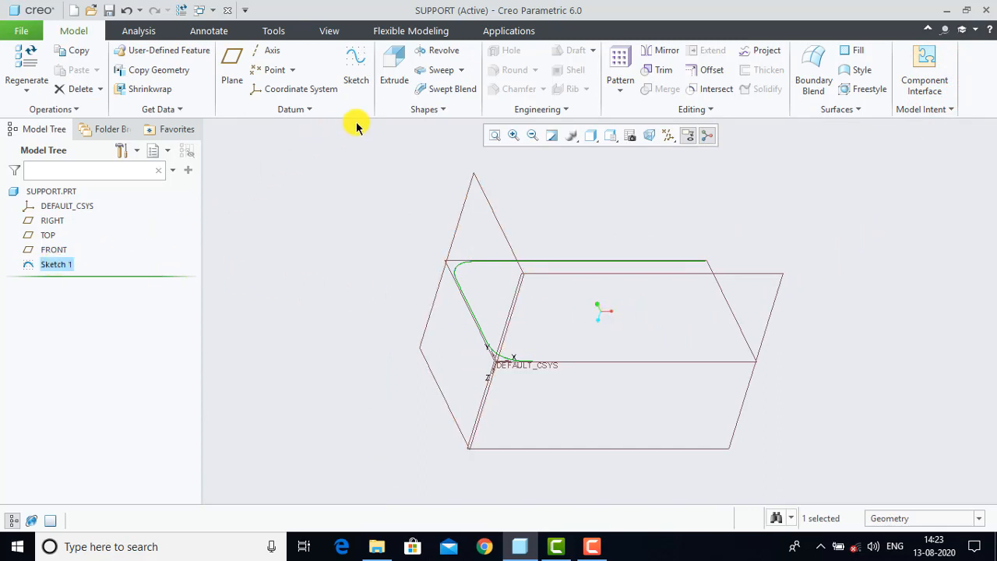
# Step: Start a solid Sweep along the sketched profile and open its section sketch, oriented parallel to the screen
pyautogui.click(441, 70)
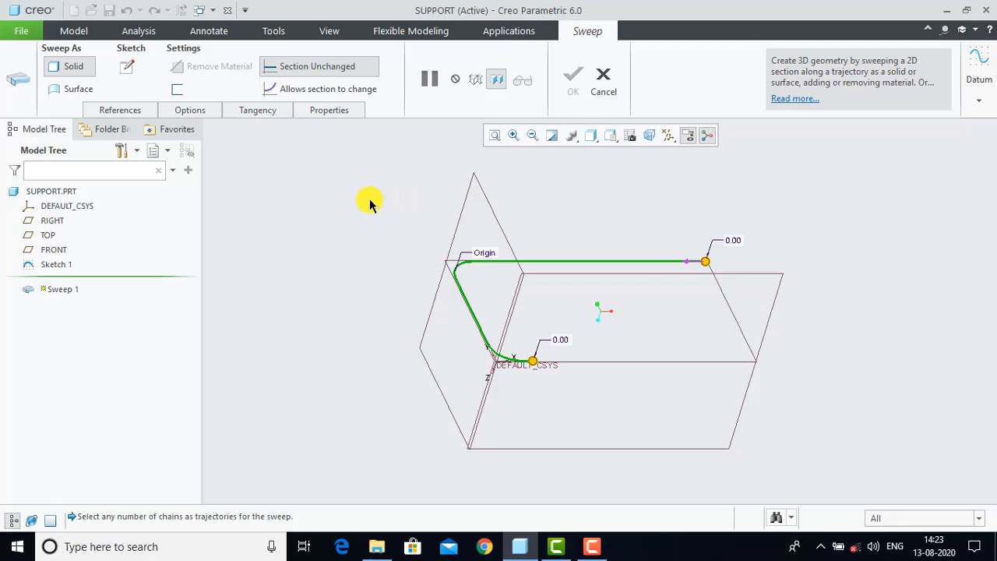
pyautogui.click(129, 68)
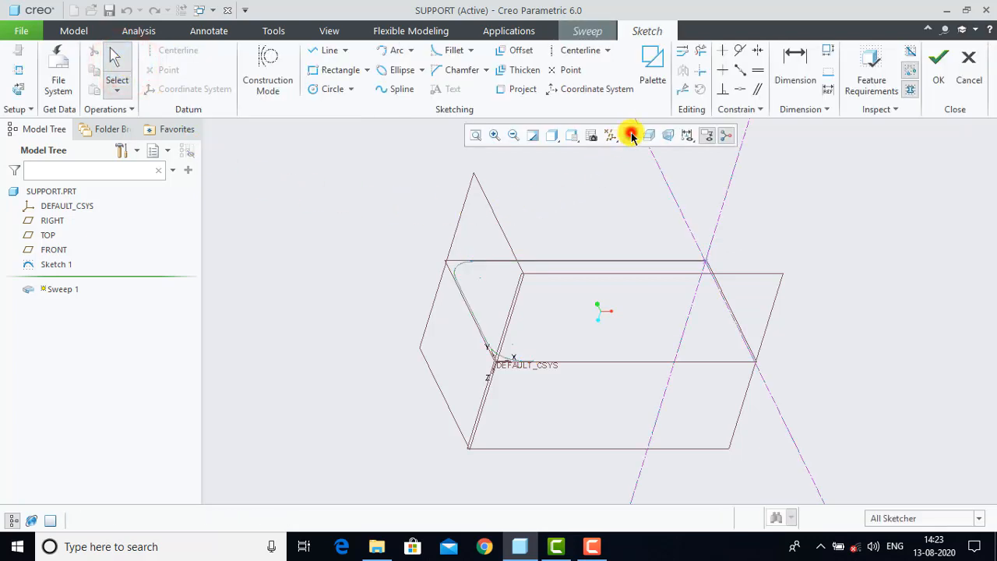
pyautogui.click(631, 136)
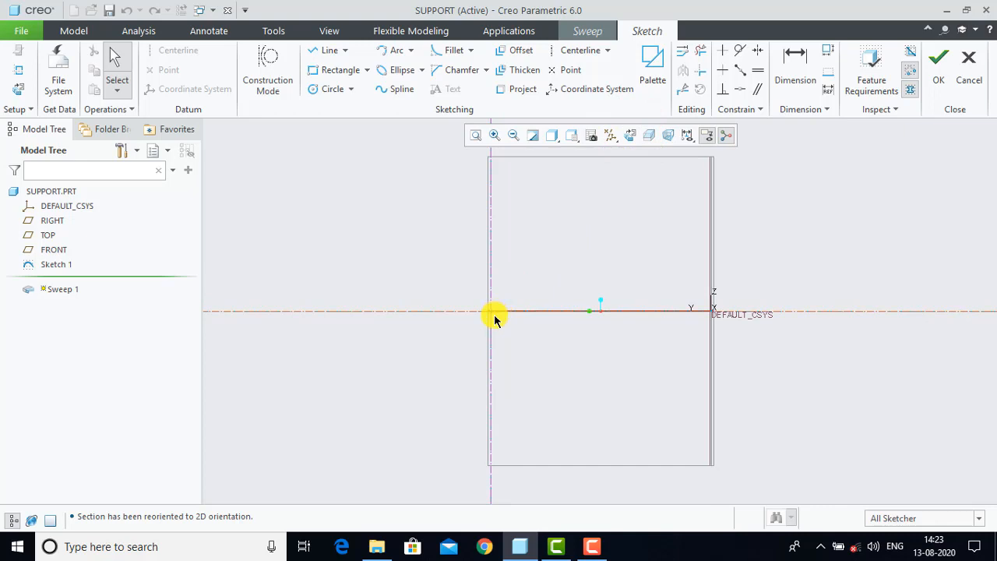
# Step: Sketch a center rectangle about 9 mm wide and 27 mm high, centred on the trajectory's start point
pyautogui.scroll(-3, 494, 314)
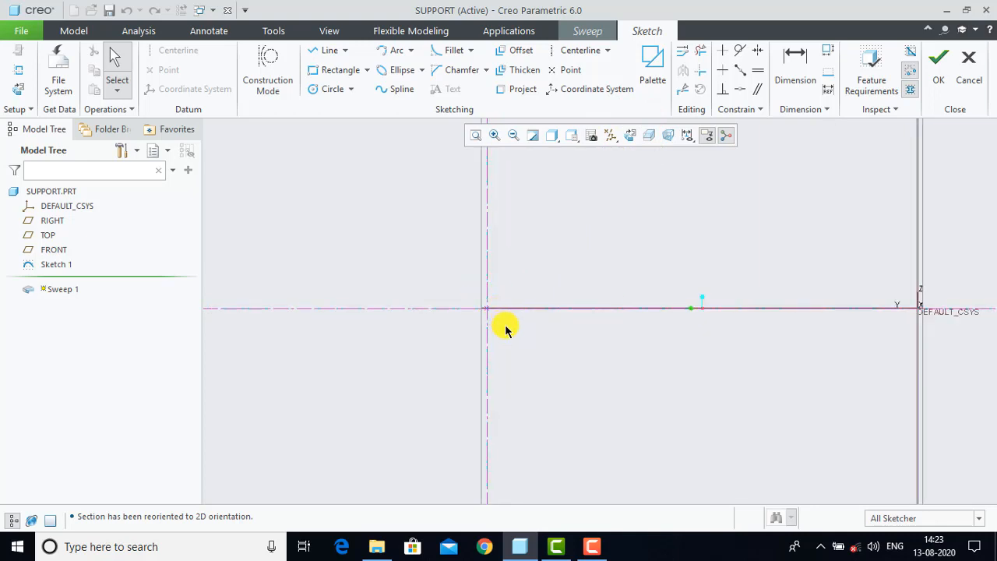
pyautogui.click(367, 70)
pyautogui.click(363, 119)
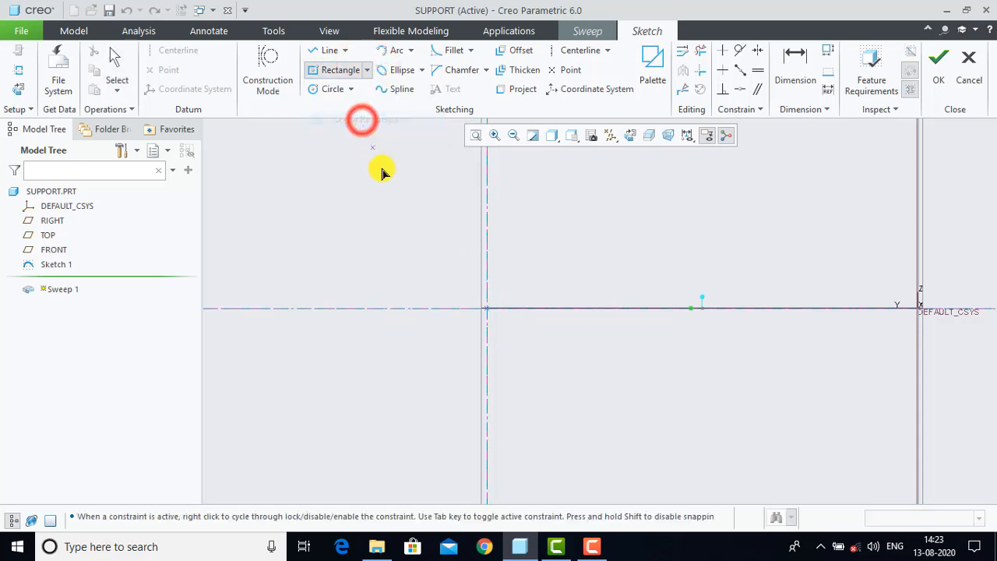
pyautogui.click(488, 310)
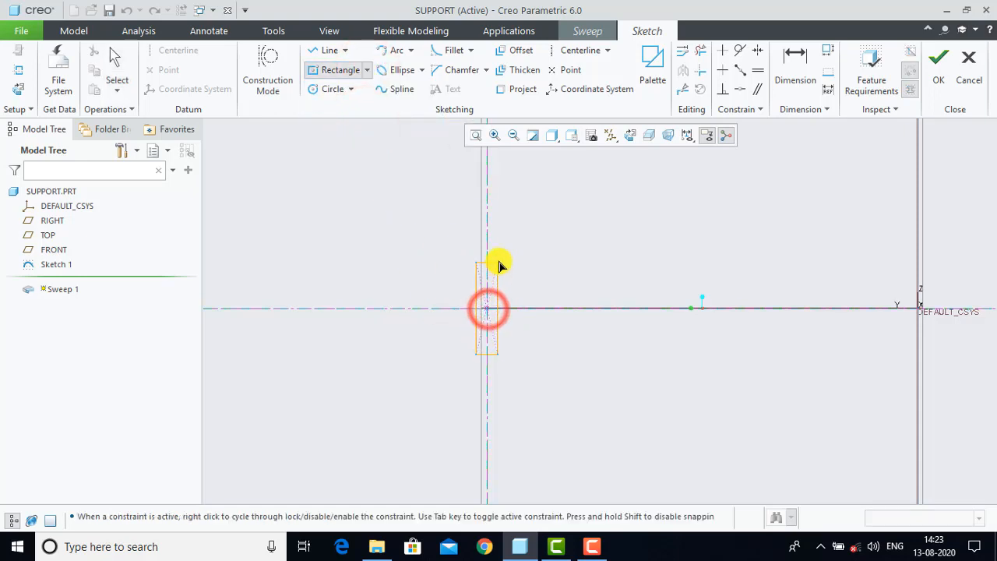
pyautogui.click(503, 260)
pyautogui.click(531, 277)
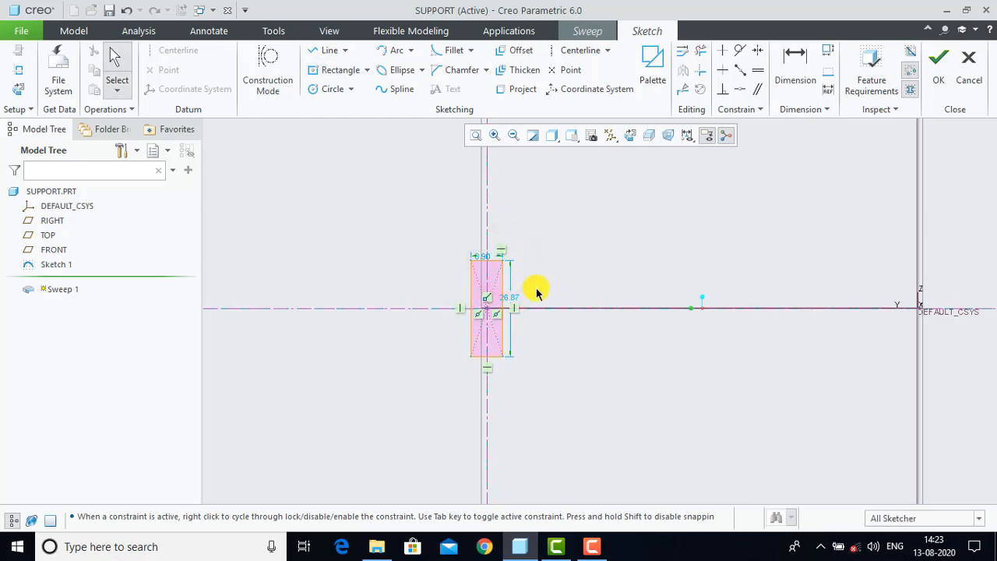
# Step: Set the section rectangle's height to 20 mm and its width to 10 mm
pyautogui.scroll(1, 535, 289)
pyautogui.doubleClick(509, 303)
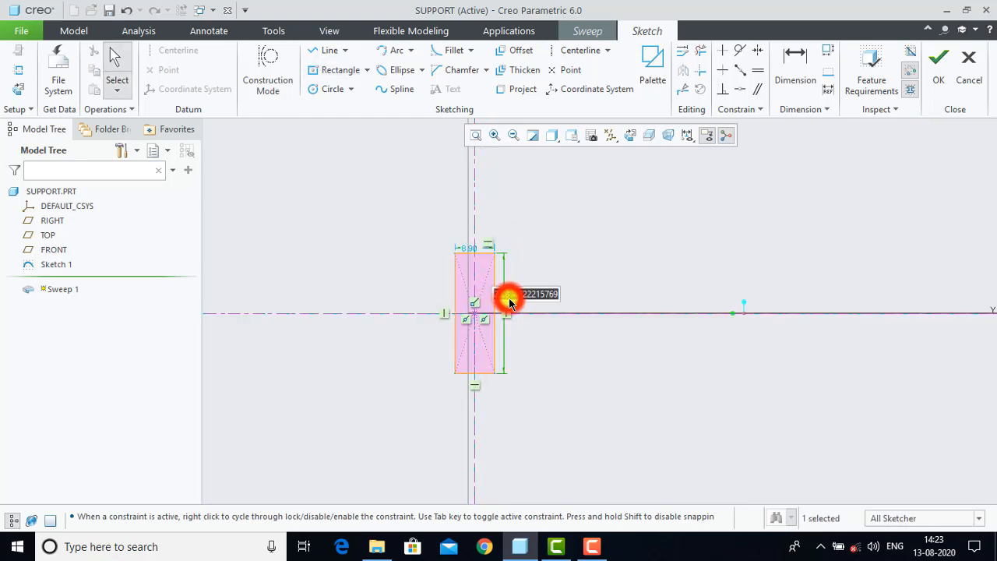
pyautogui.write('20')
pyautogui.press('Return')
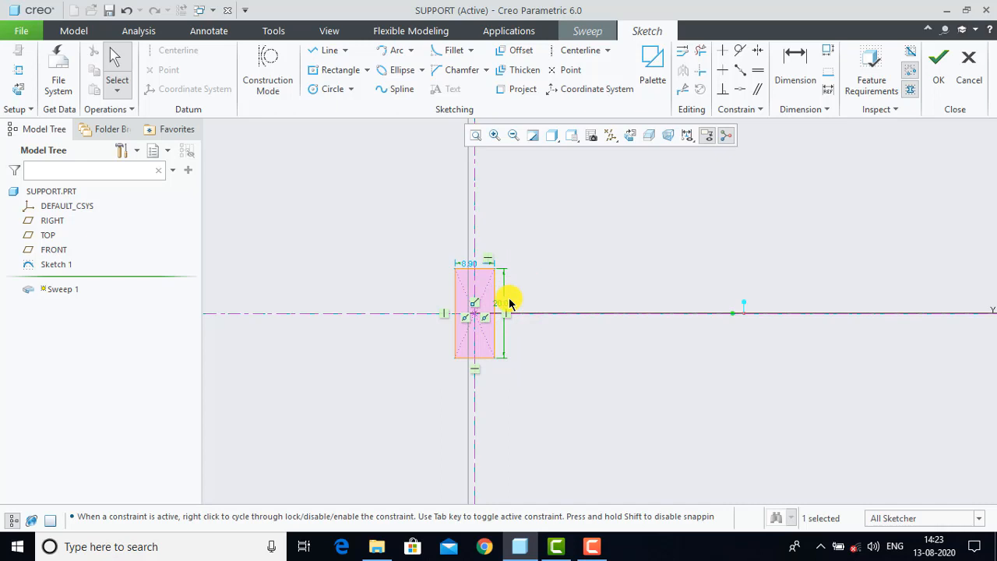
pyautogui.doubleClick(471, 264)
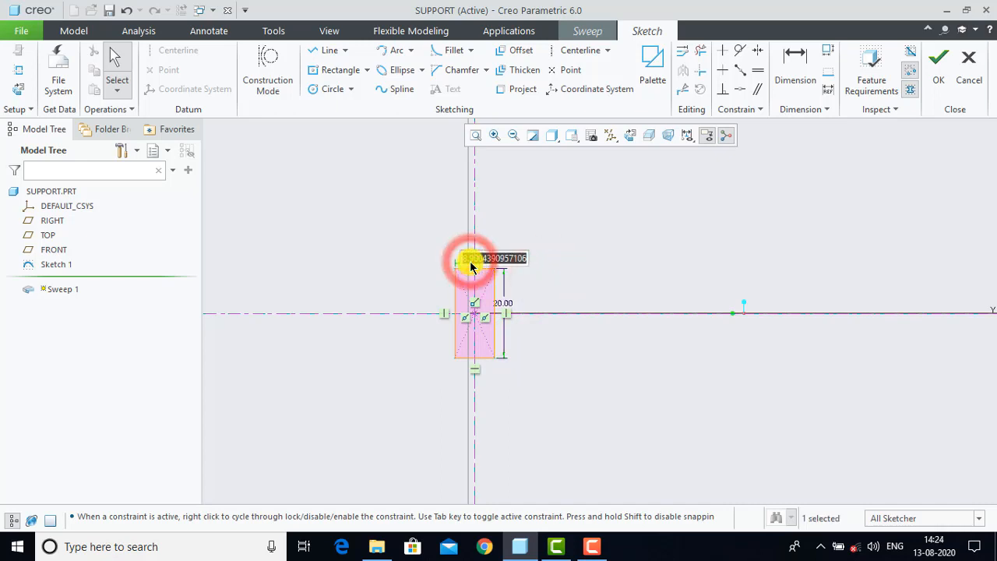
pyautogui.write('10')
pyautogui.press('Return')
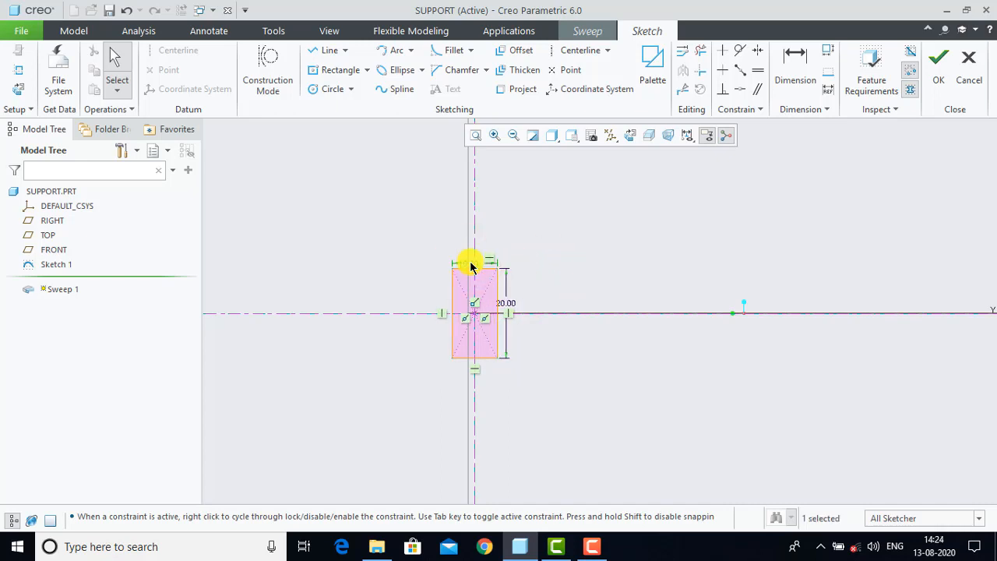
pyautogui.click(553, 263)
pyautogui.scroll(1, 504, 296)
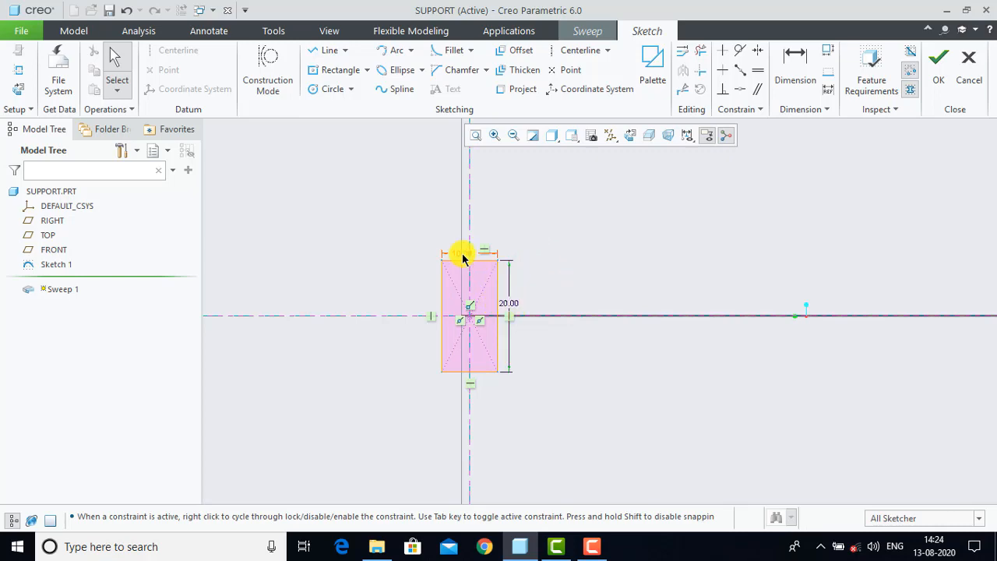
# Step: Finish the rectangular section sketch and complete the solid sweep with an unchanged section
pyautogui.click(937, 76)
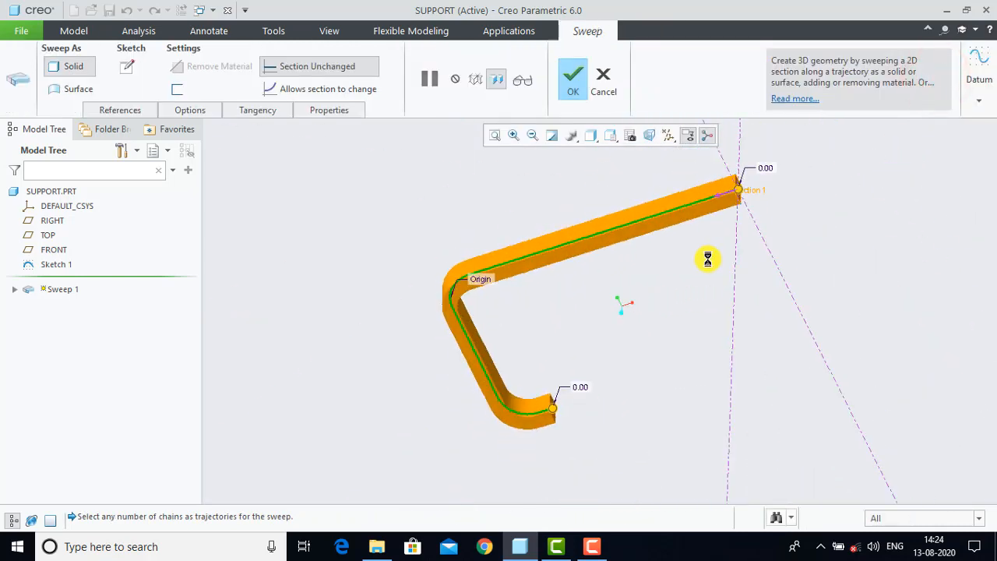
pyautogui.scroll(3, 572, 303)
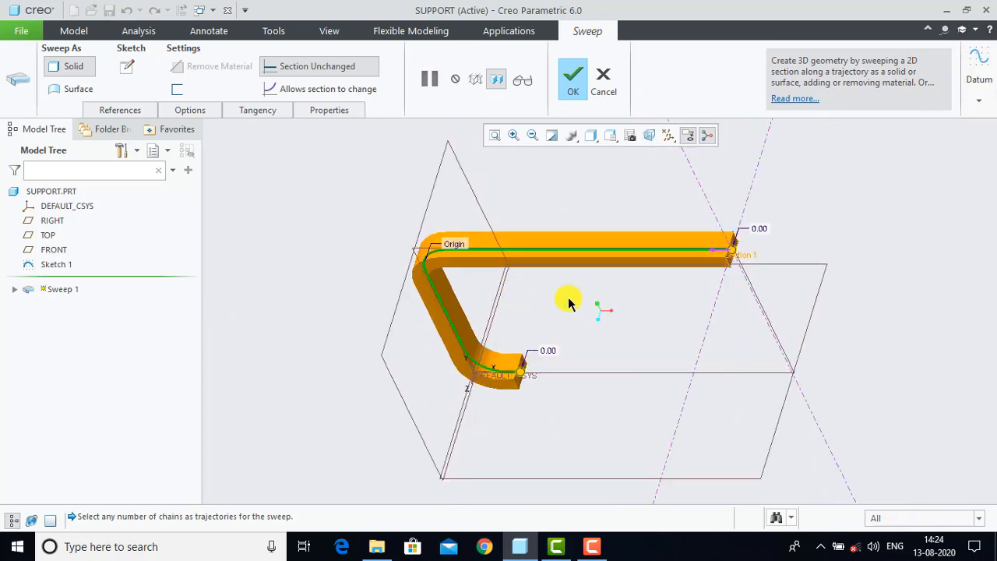
pyautogui.click(576, 87)
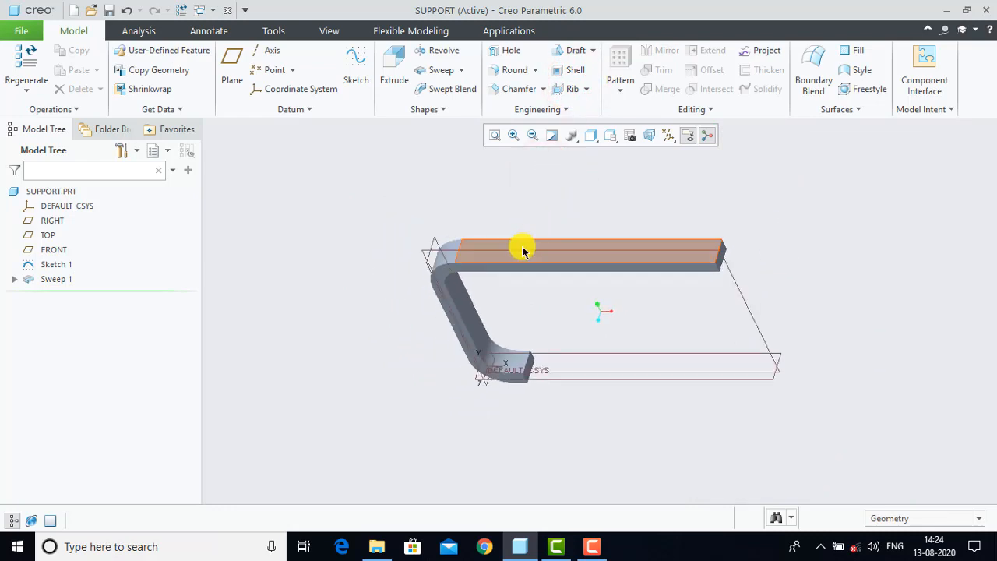
# Step: Start a sketch on the broad outer face of the support's long arm, oriented parallel to the screen
pyautogui.click(348, 70)
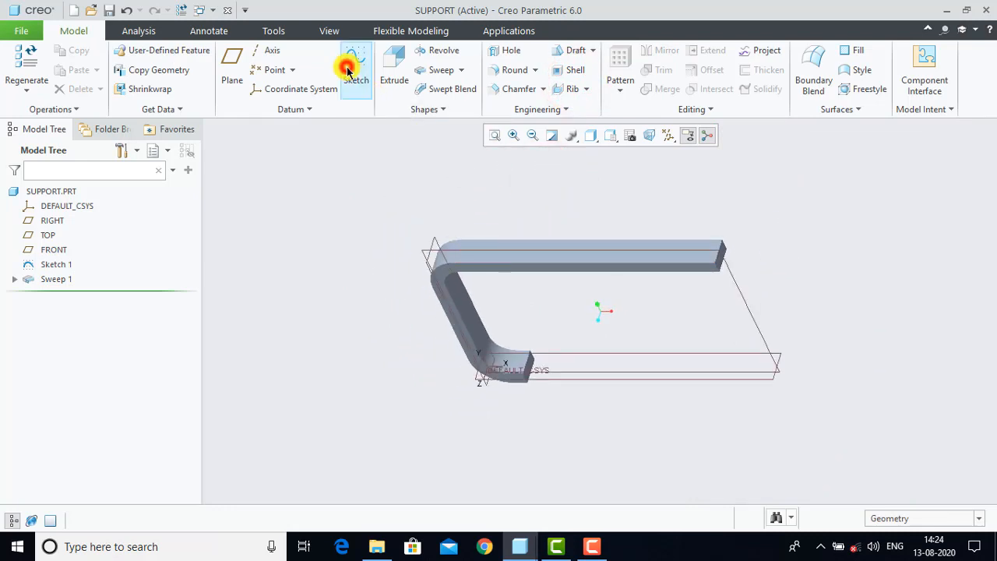
pyautogui.click(511, 260)
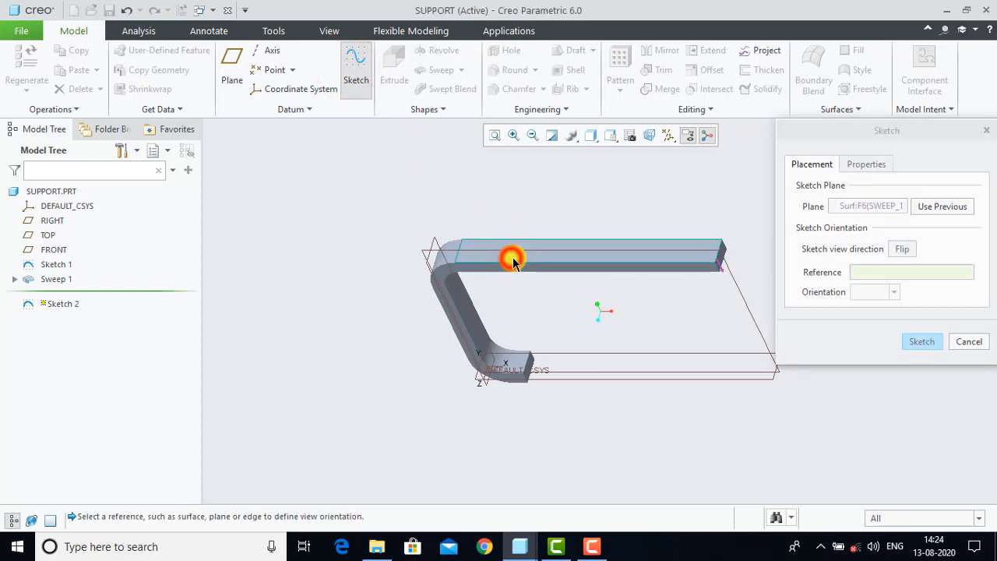
pyautogui.click(919, 343)
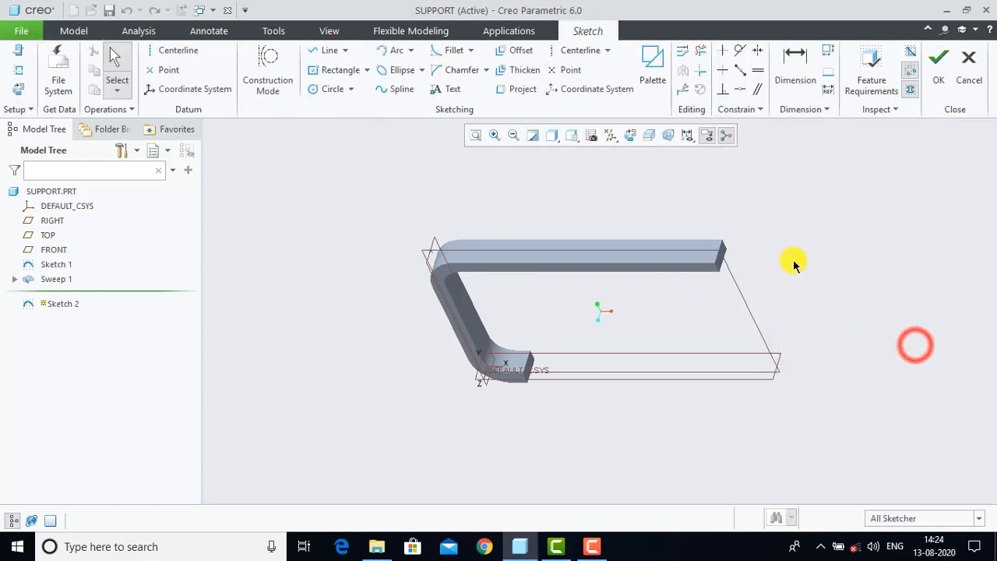
pyautogui.click(630, 134)
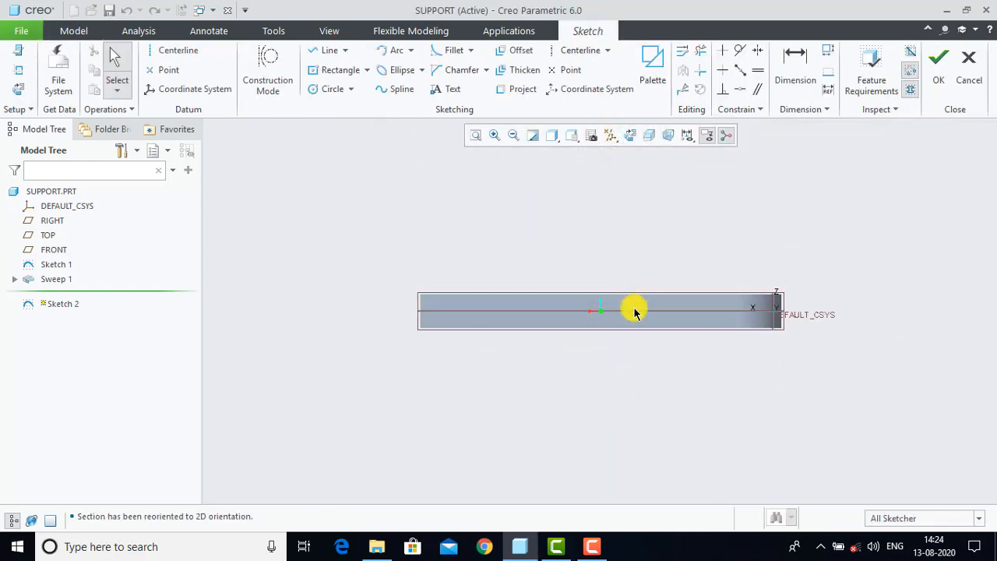
pyautogui.scroll(2, 634, 313)
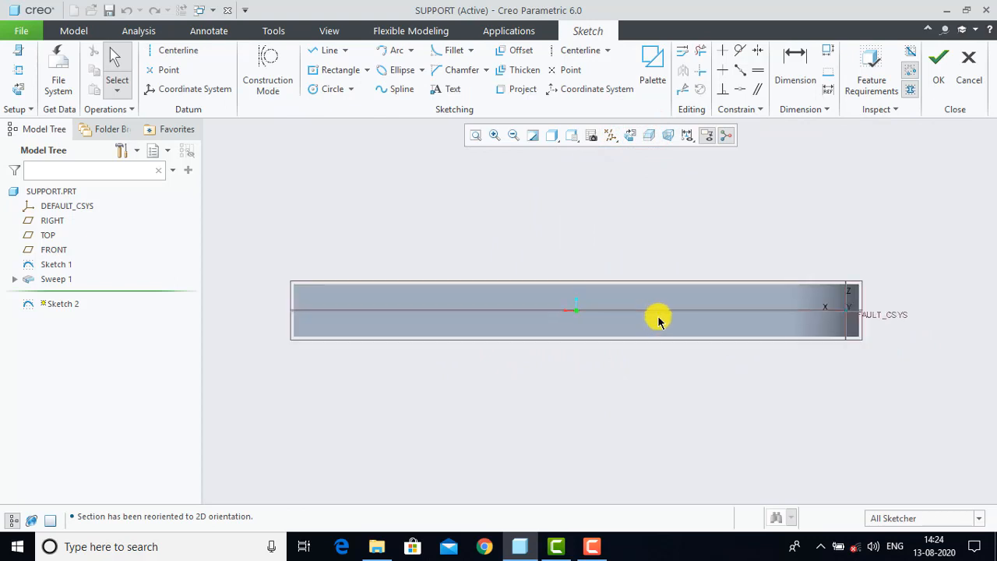
pyautogui.scroll(-1, 659, 319)
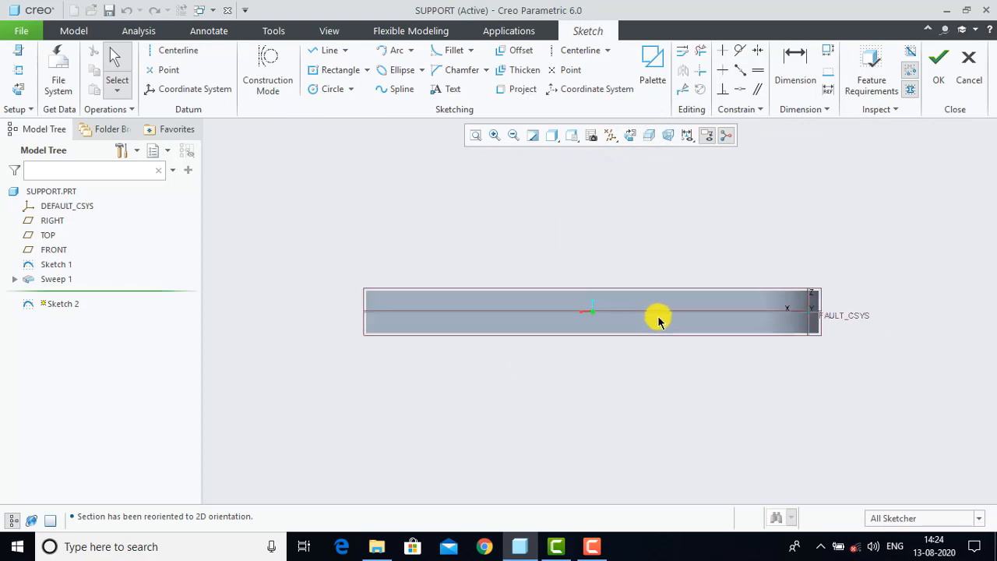
# Step: Sketch a corner rectangle about 166 mm long and 10 mm high inside the long arm's face
pyautogui.click(367, 70)
pyautogui.click(366, 86)
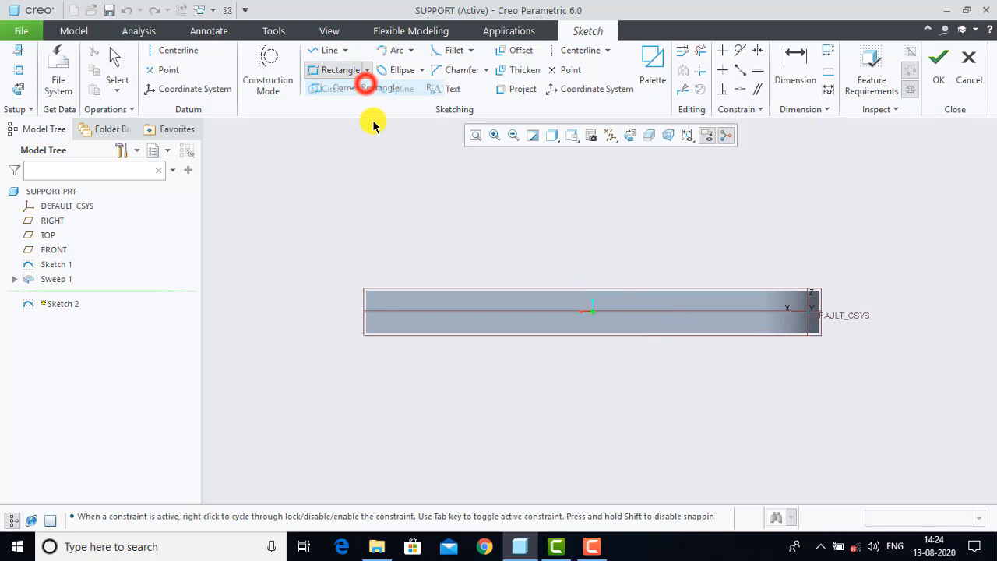
pyautogui.click(381, 304)
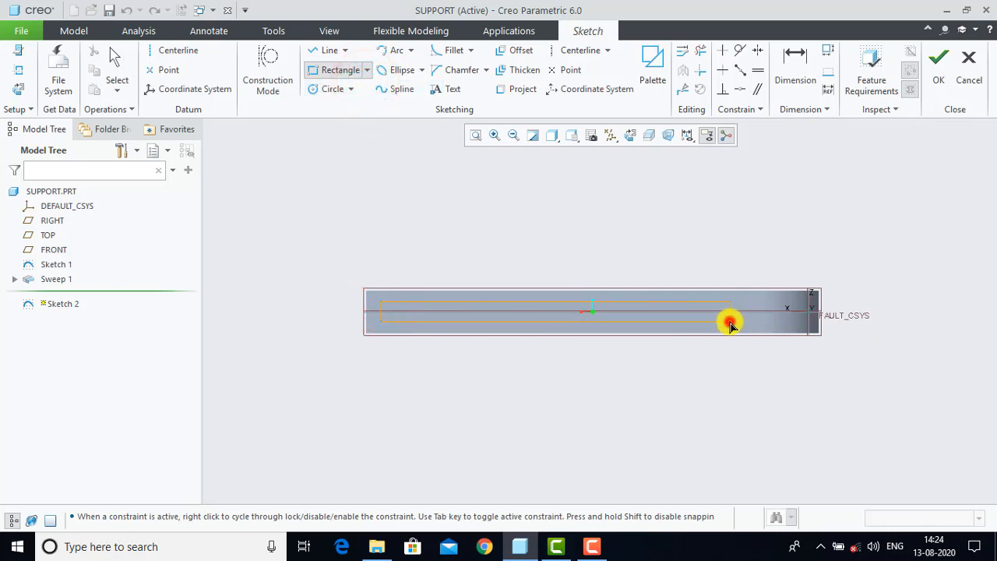
pyautogui.click(729, 323)
pyautogui.middleClick(725, 329)
pyautogui.scroll(1, 571, 351)
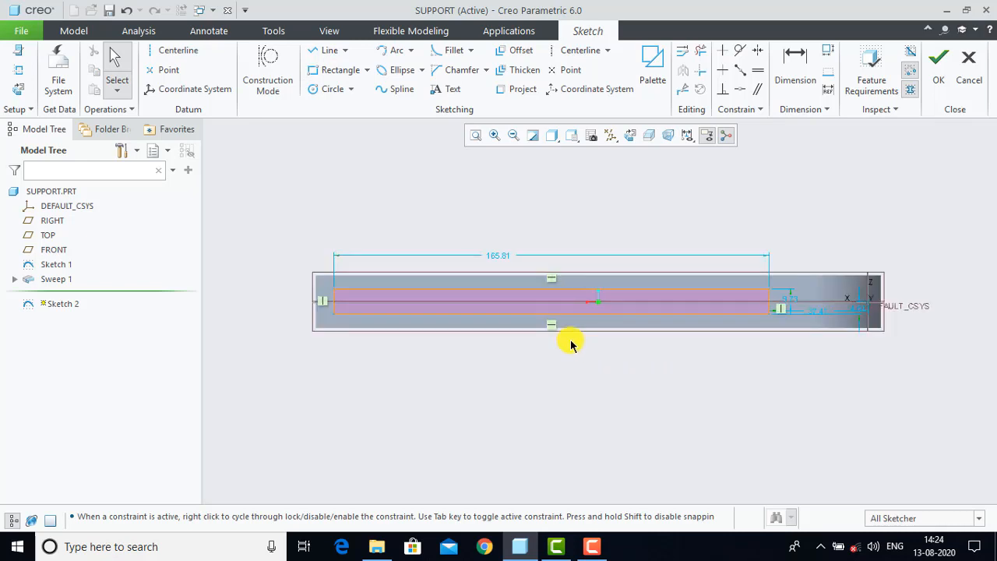
# Step: Add the long arm's free end edge and its two long edges as sketch references
pyautogui.click(17, 70)
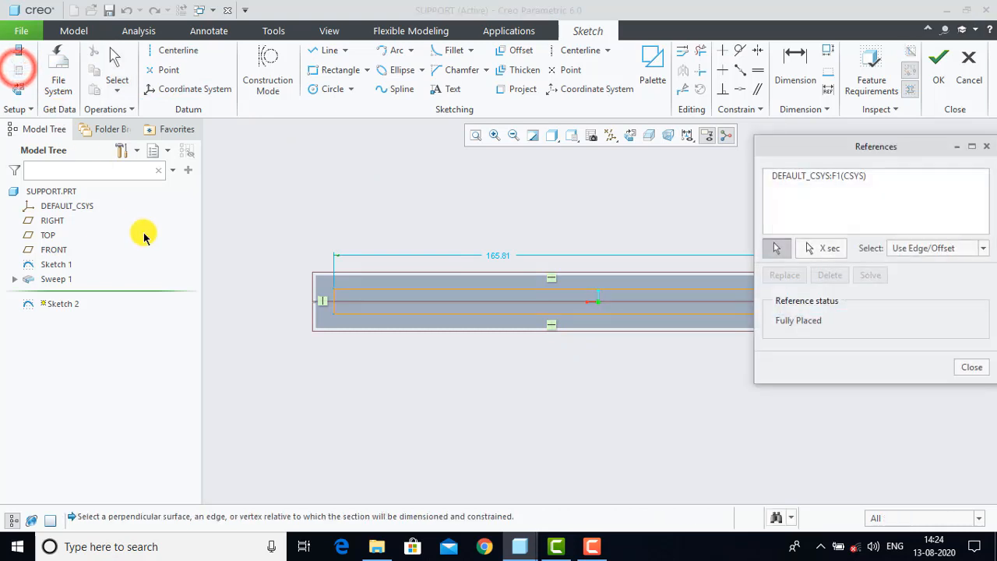
pyautogui.click(315, 320)
pyautogui.click(352, 277)
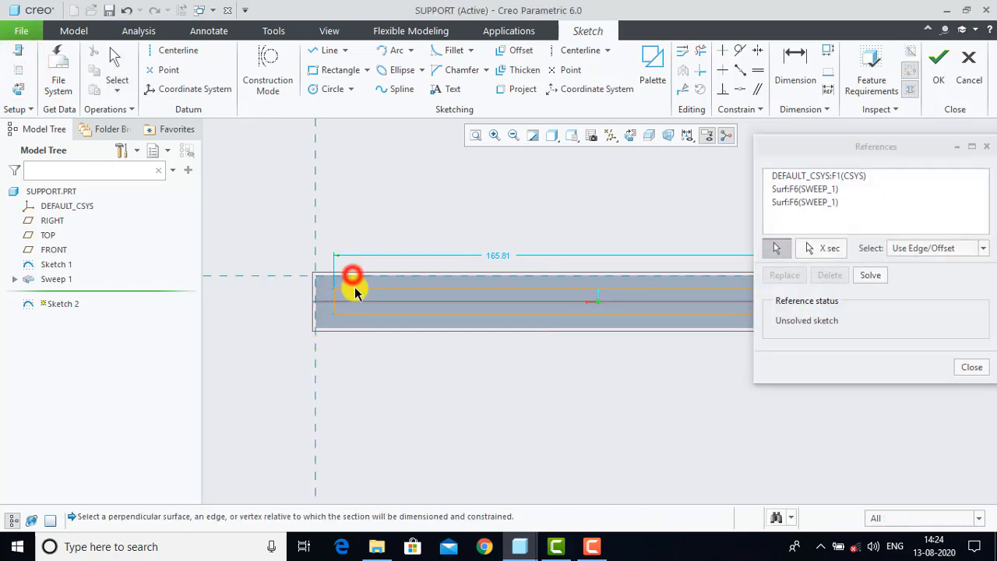
pyautogui.click(352, 327)
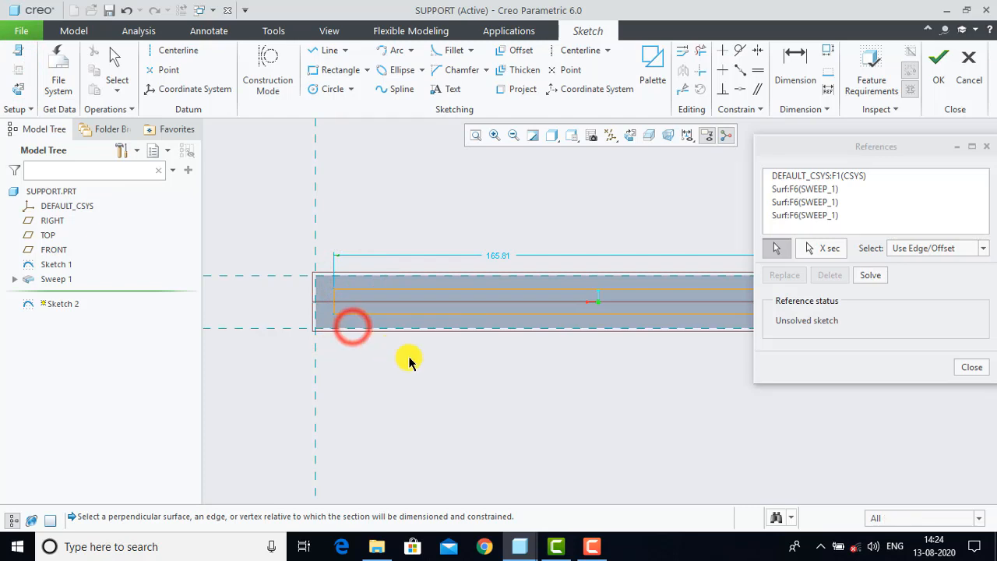
pyautogui.click(969, 369)
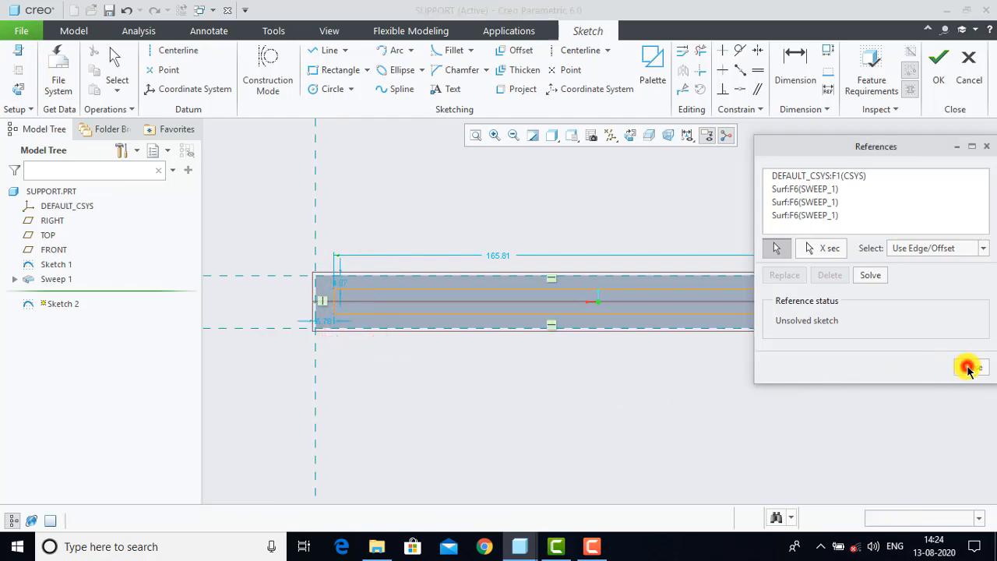
pyautogui.click(610, 195)
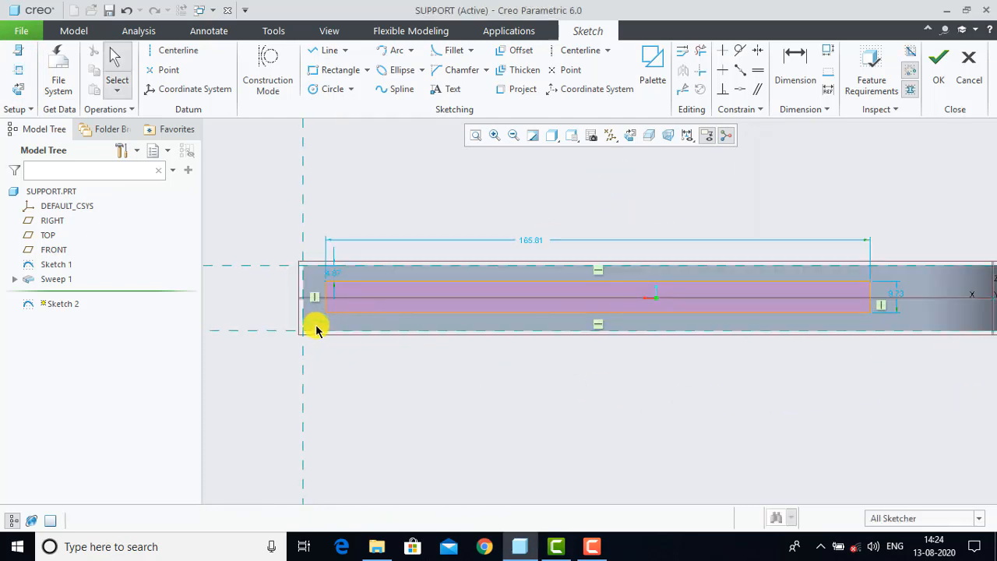
# Step: Set the rectangle's offsets from the arm's end edge and from its upper long edge to 5 mm each
pyautogui.moveTo(314, 326); pyautogui.dragTo(316, 321)
pyautogui.click(345, 355)
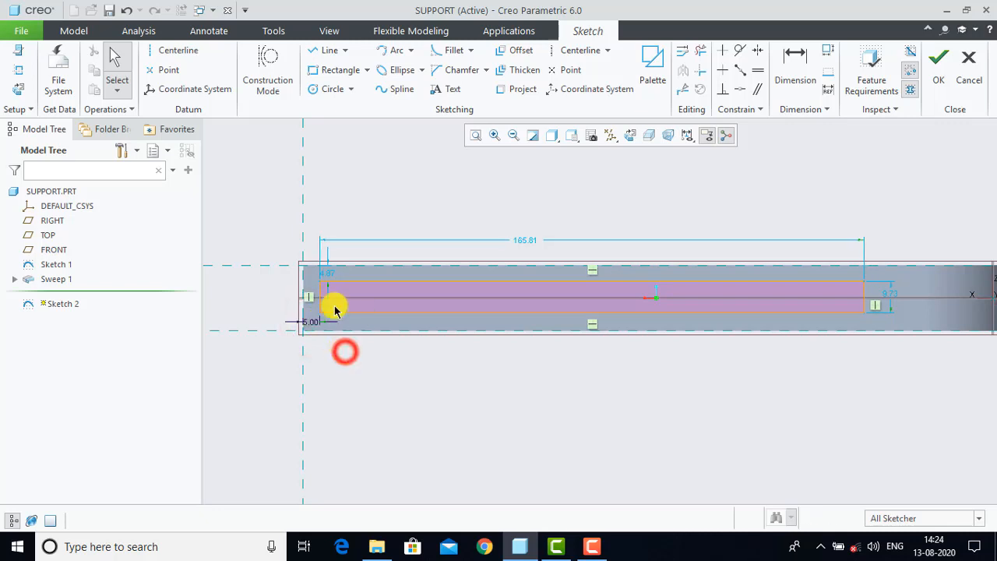
pyautogui.click(331, 278)
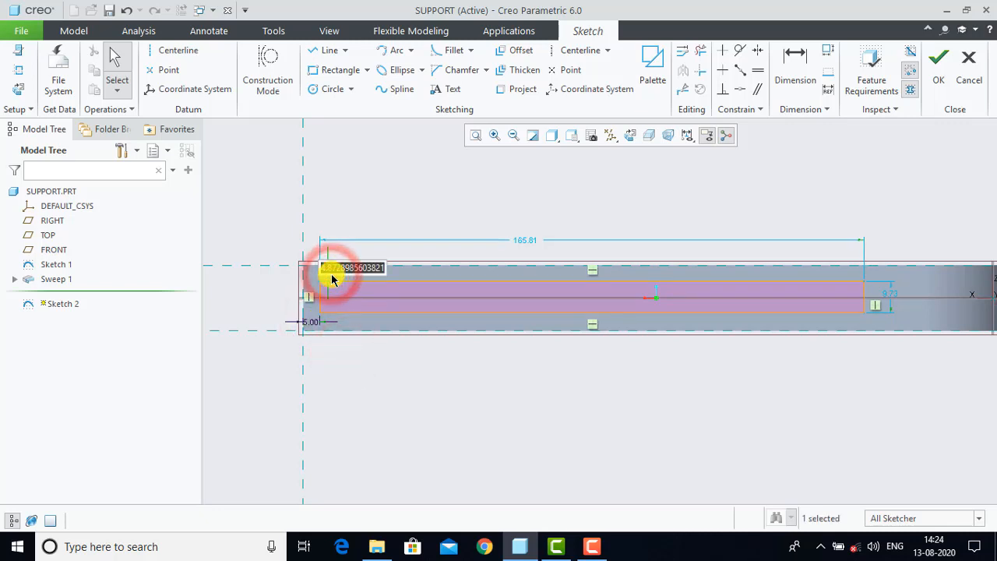
pyautogui.write('5')
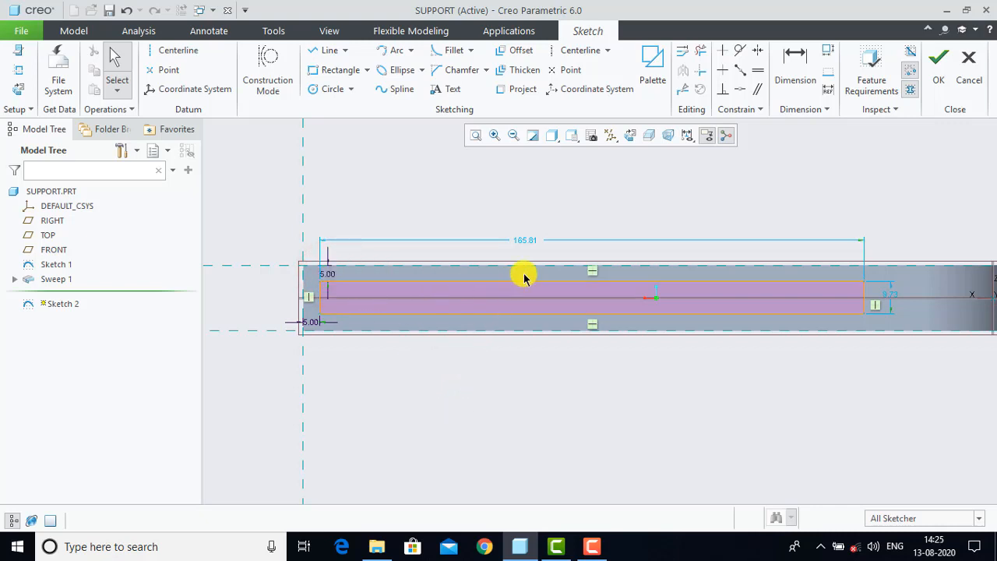
# Step: Set the rectangle's length to 170 mm and its height to 10 mm, and finish the sketch
pyautogui.doubleClick(524, 246)
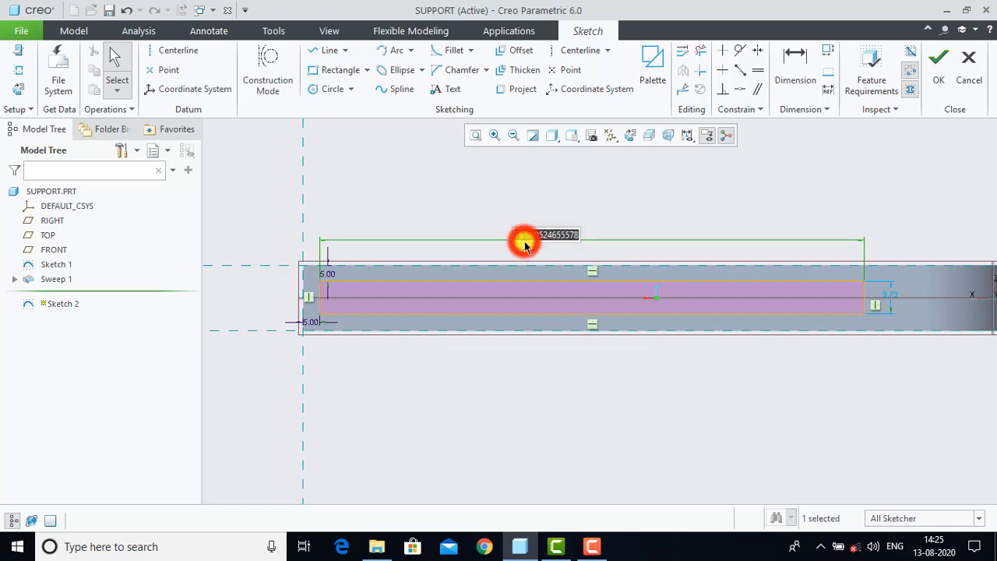
pyautogui.press('Return')
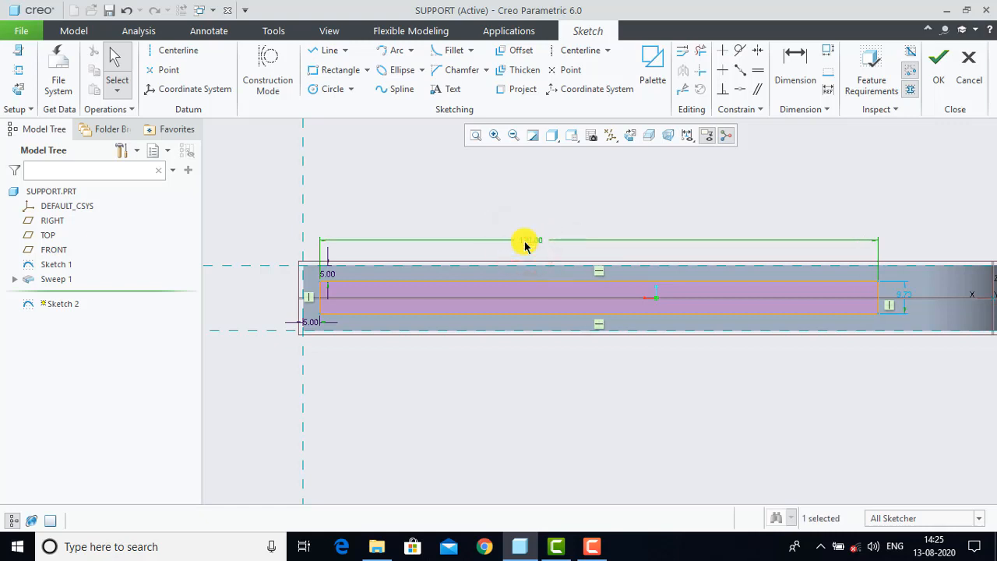
pyautogui.click(669, 371)
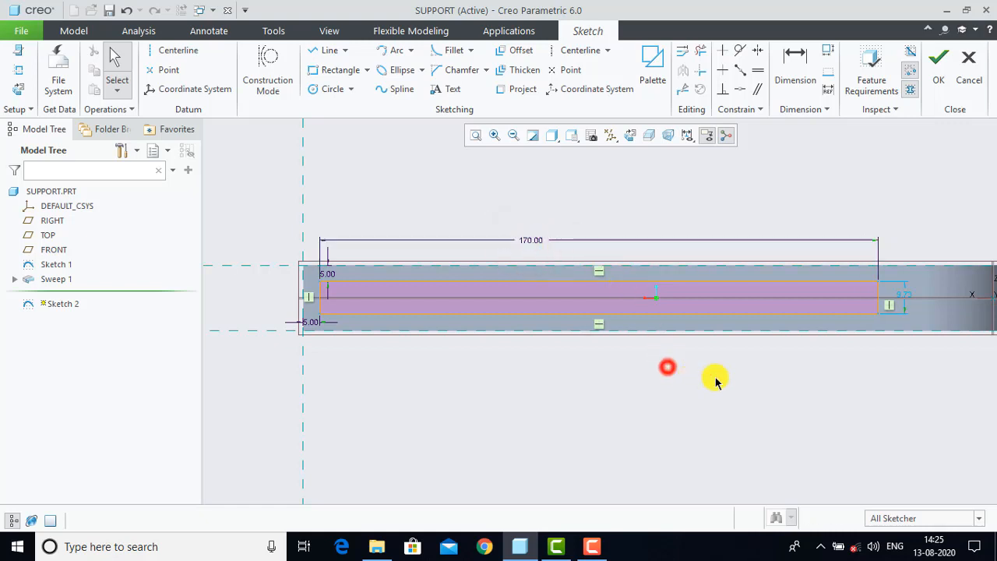
pyautogui.doubleClick(902, 296)
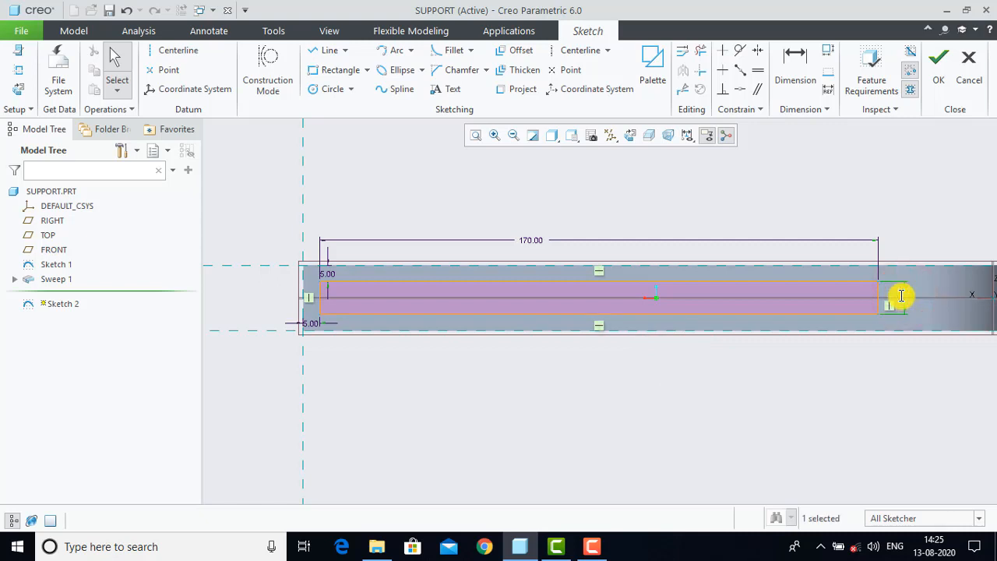
pyautogui.scroll(-2, 758, 387)
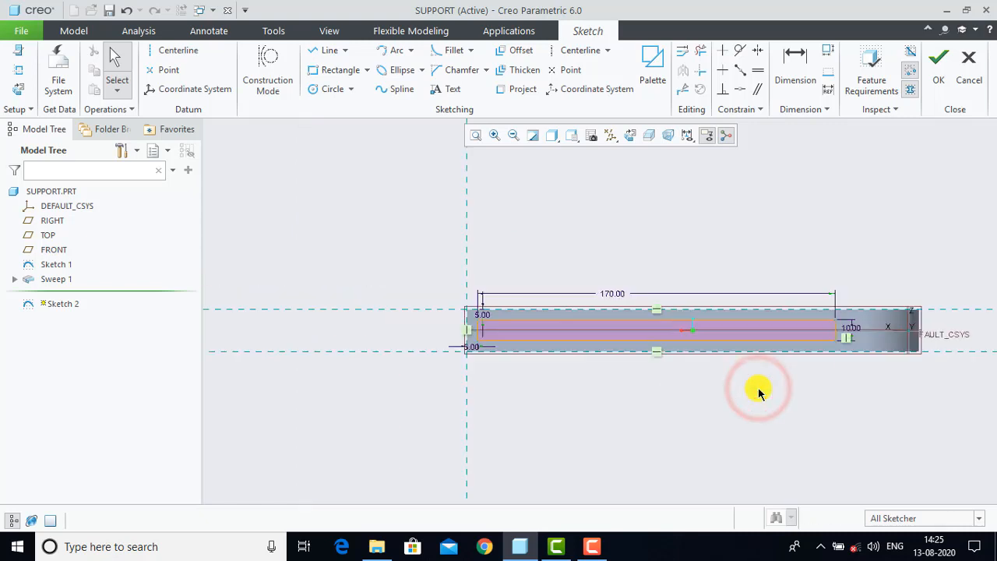
pyautogui.scroll(1, 919, 347)
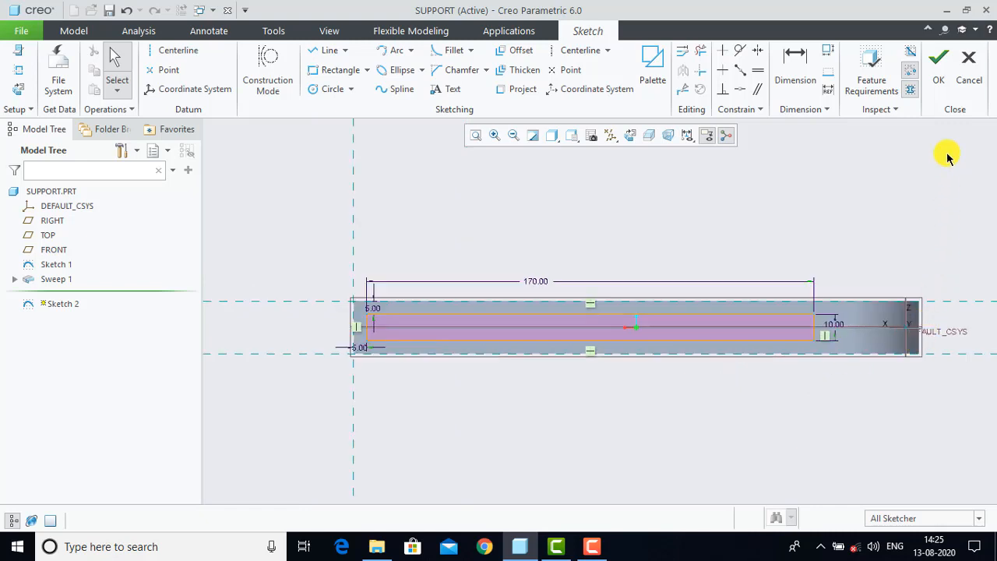
pyautogui.click(938, 81)
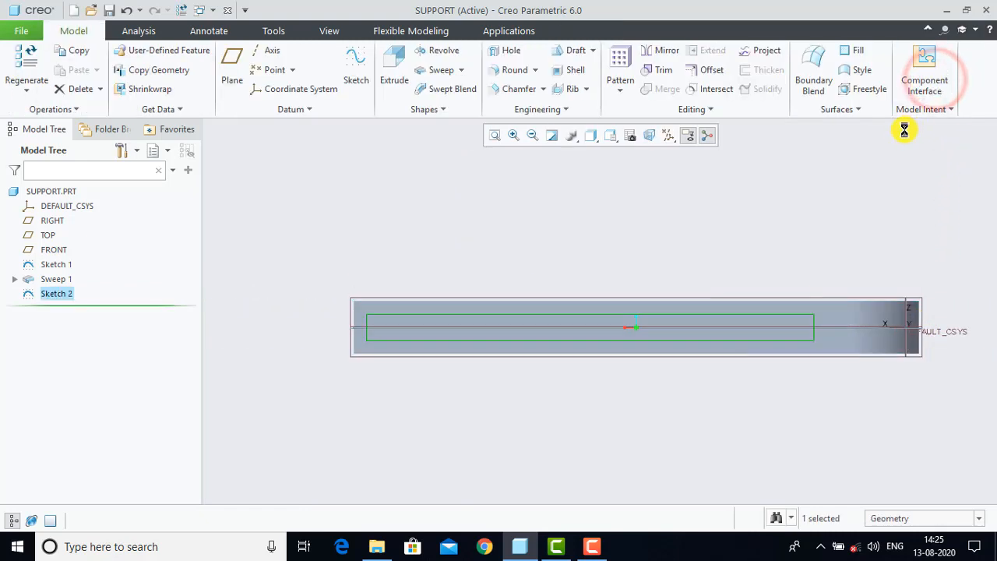
# Step: Extrude the rectangle 90 mm in the reversed direction with material removed, cutting a slot through the long arm
pyautogui.click(392, 73)
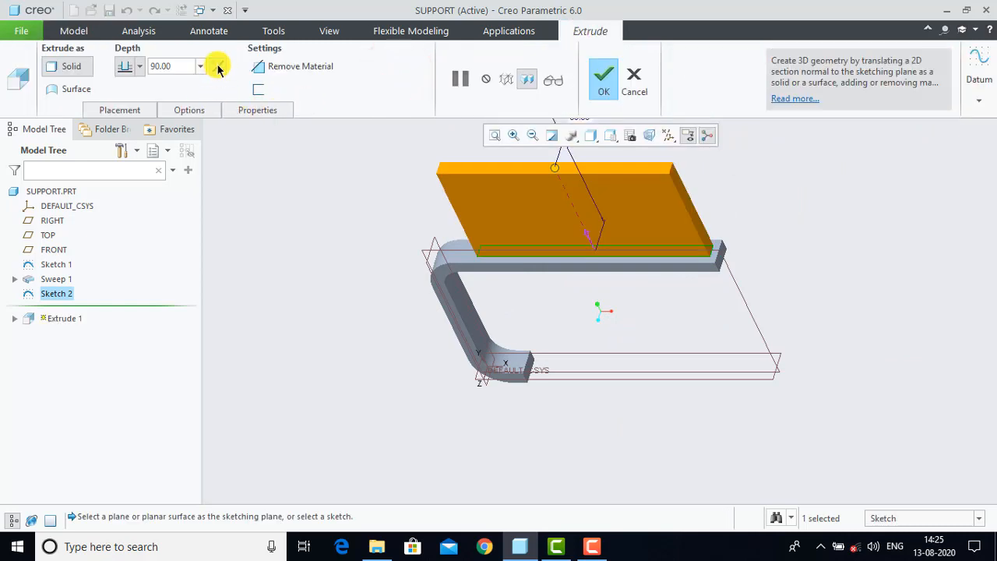
pyautogui.click(218, 68)
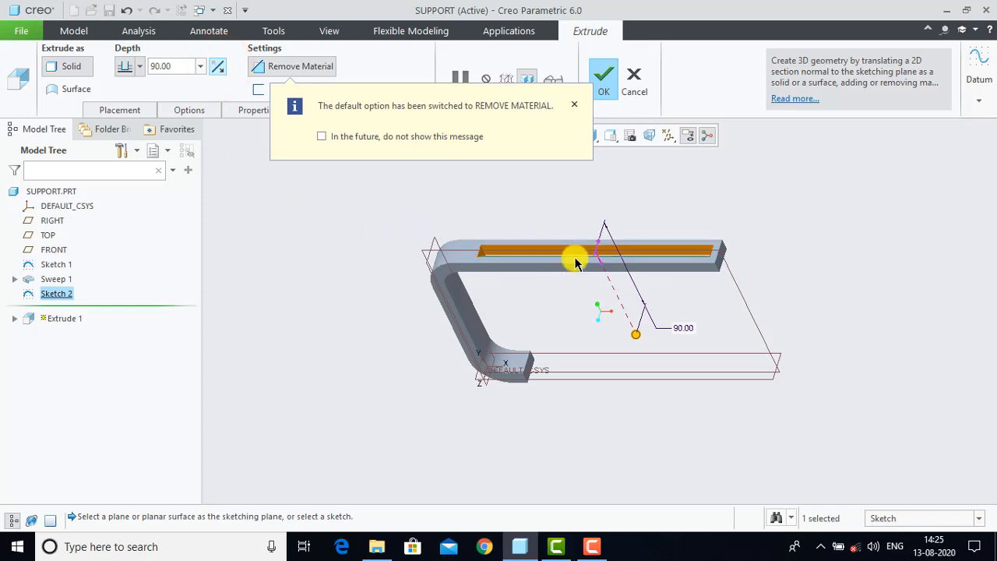
pyautogui.scroll(3, 576, 265)
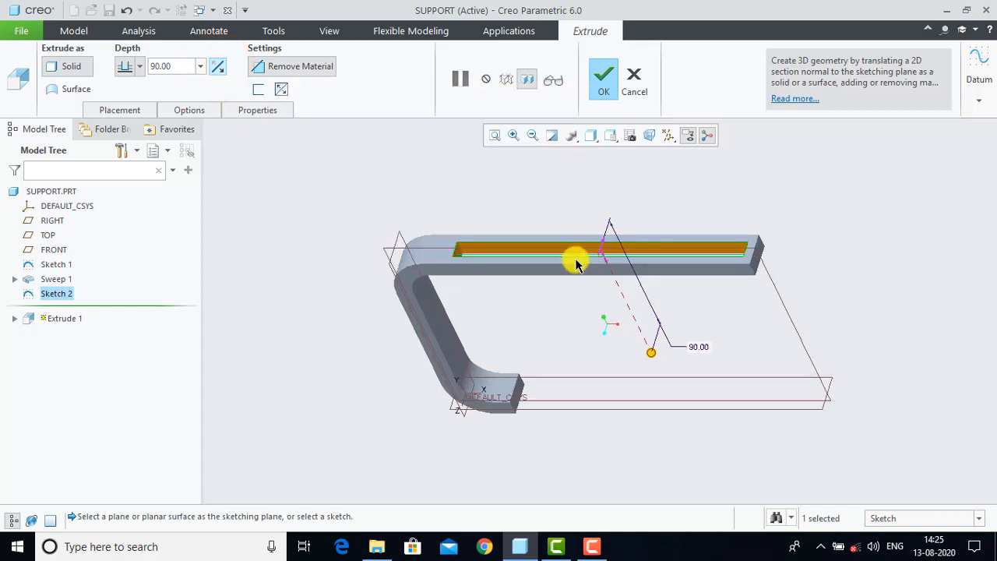
pyautogui.click(603, 84)
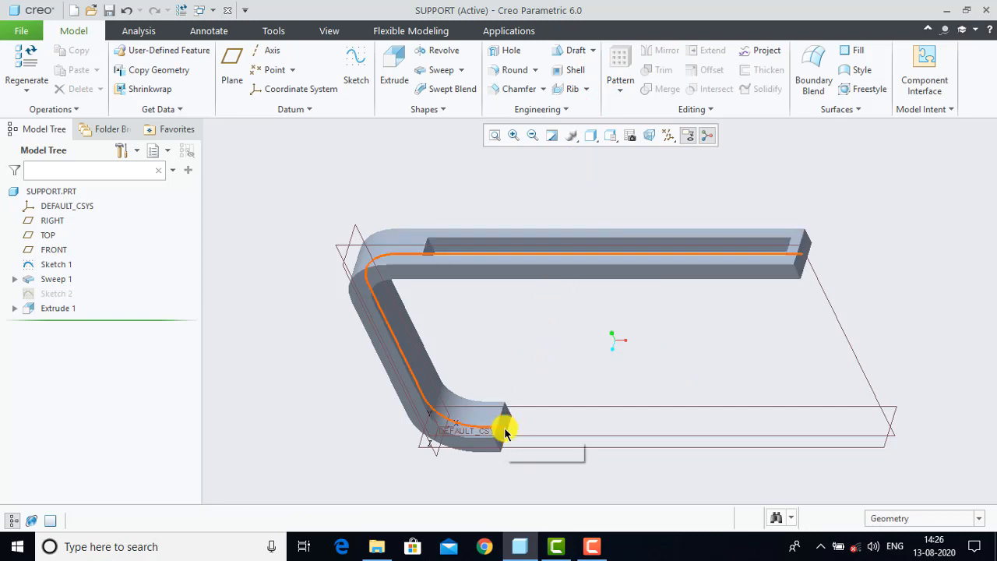
# Step: Start a sketch on the end face of the support's short leg, oriented parallel to the screen
pyautogui.scroll(2, 510, 460)
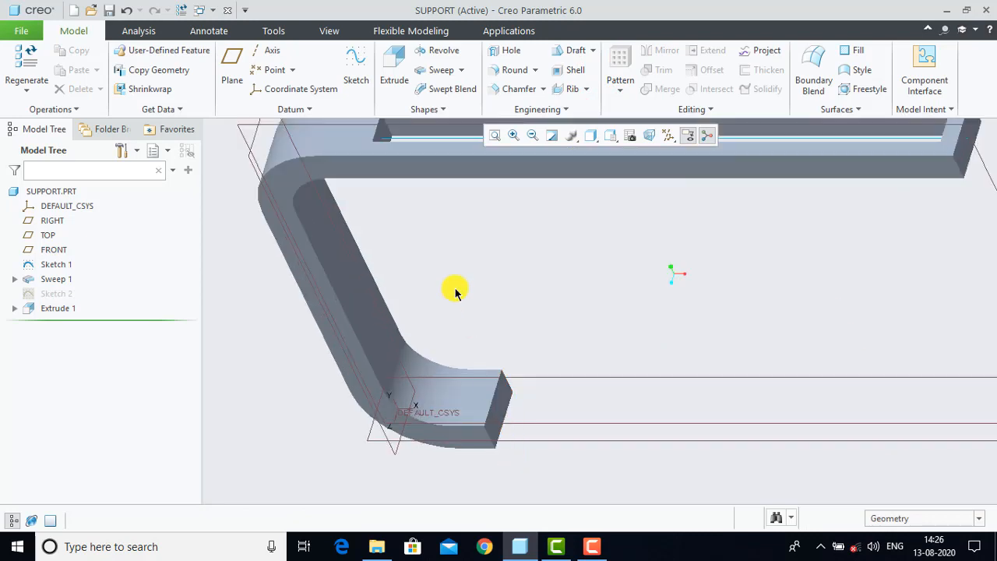
pyautogui.click(360, 78)
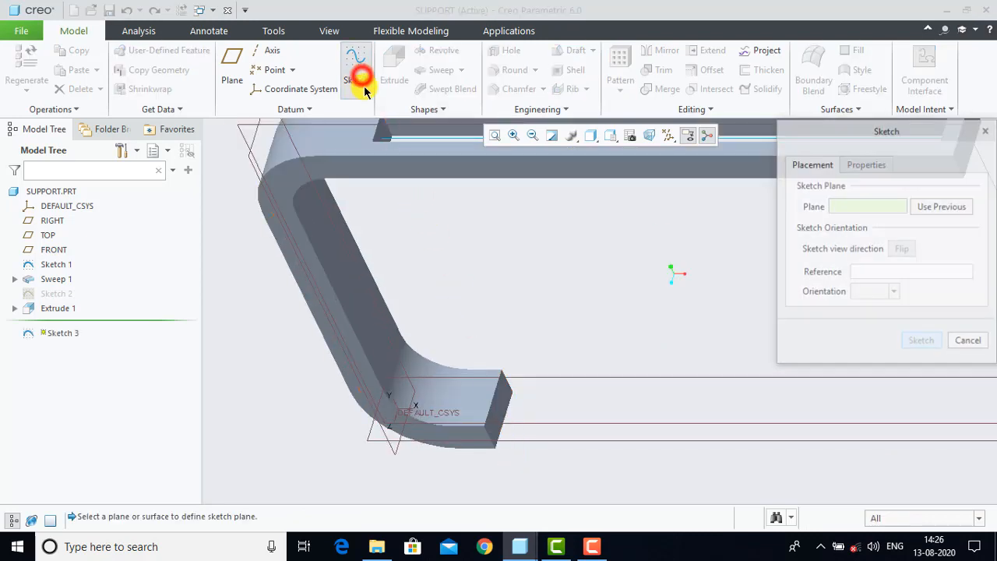
pyautogui.click(505, 399)
pyautogui.click(914, 340)
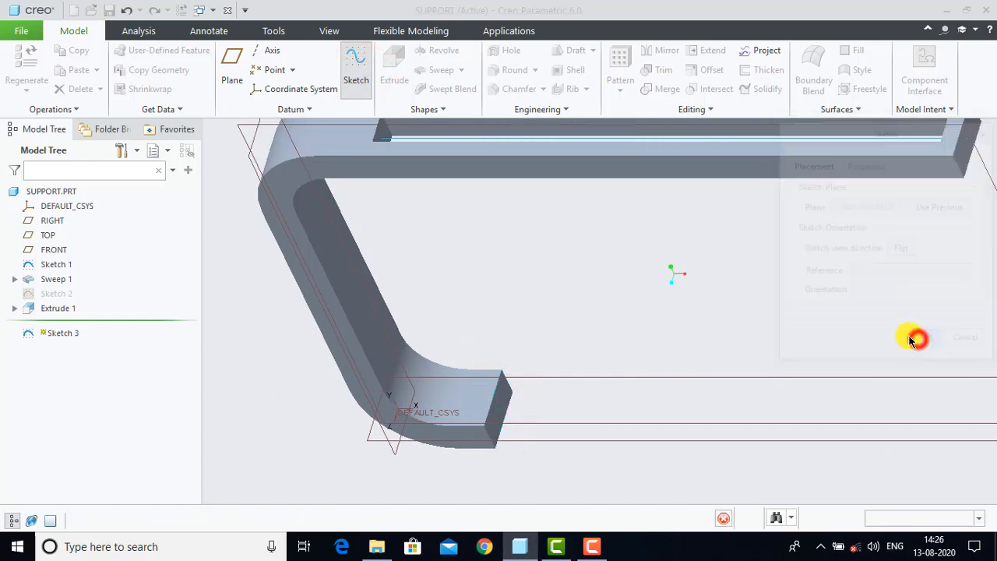
pyautogui.click(631, 135)
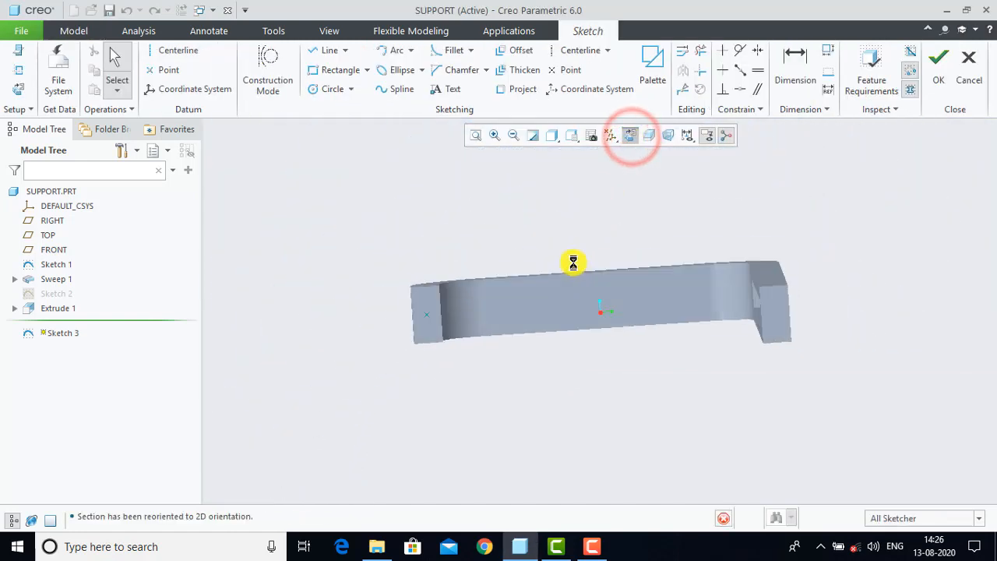
# Step: Sketch a 24 mm diameter circle centred on the short leg's end face at the origin, and finish the sketch
pyautogui.scroll(5, 438, 314)
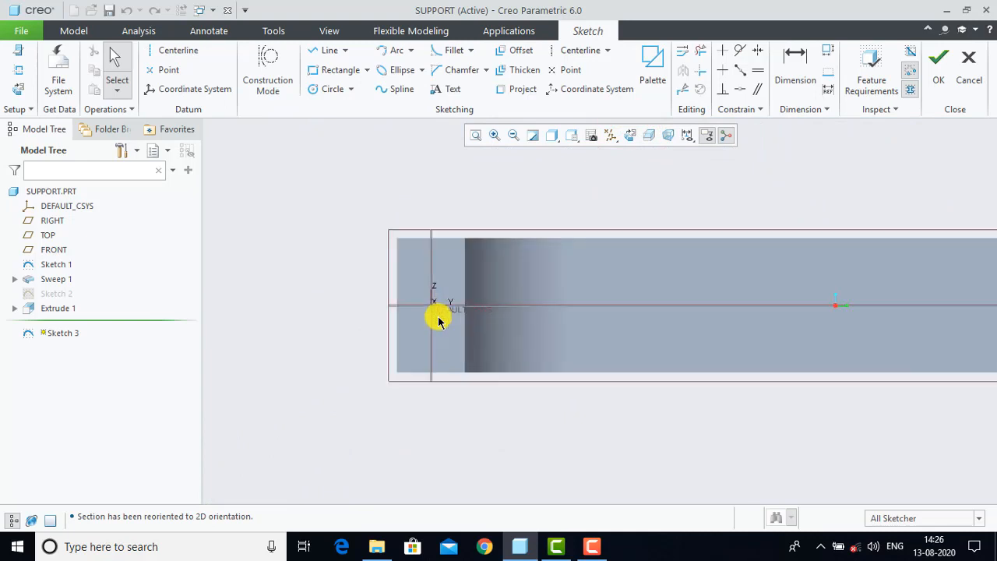
pyautogui.click(327, 89)
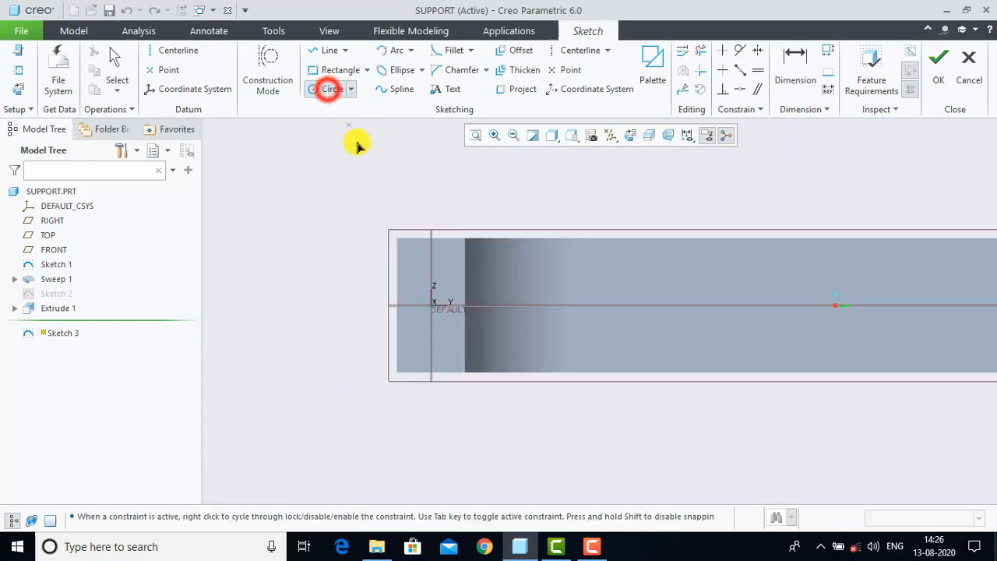
pyautogui.click(433, 306)
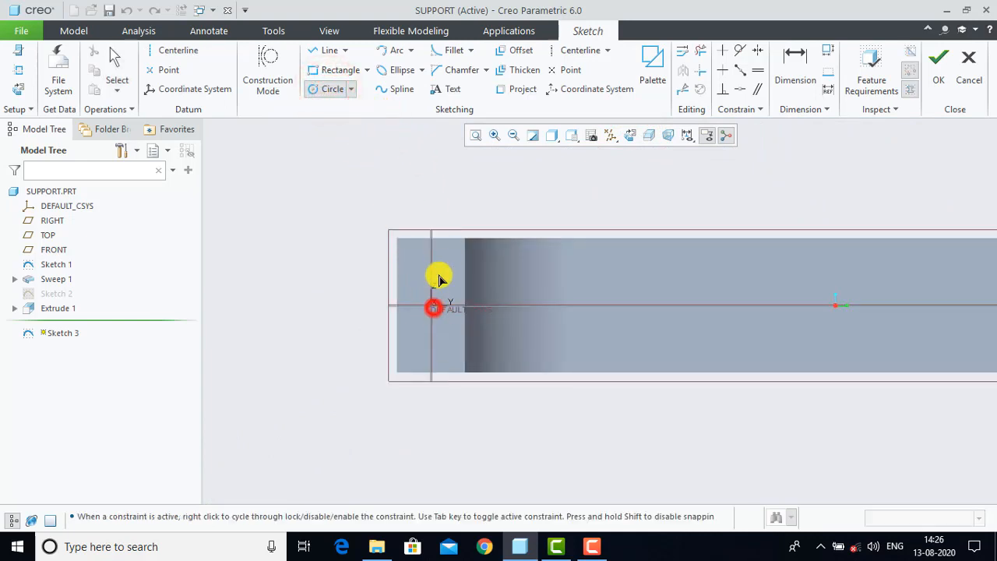
pyautogui.click(460, 208)
pyautogui.middleClick(462, 212)
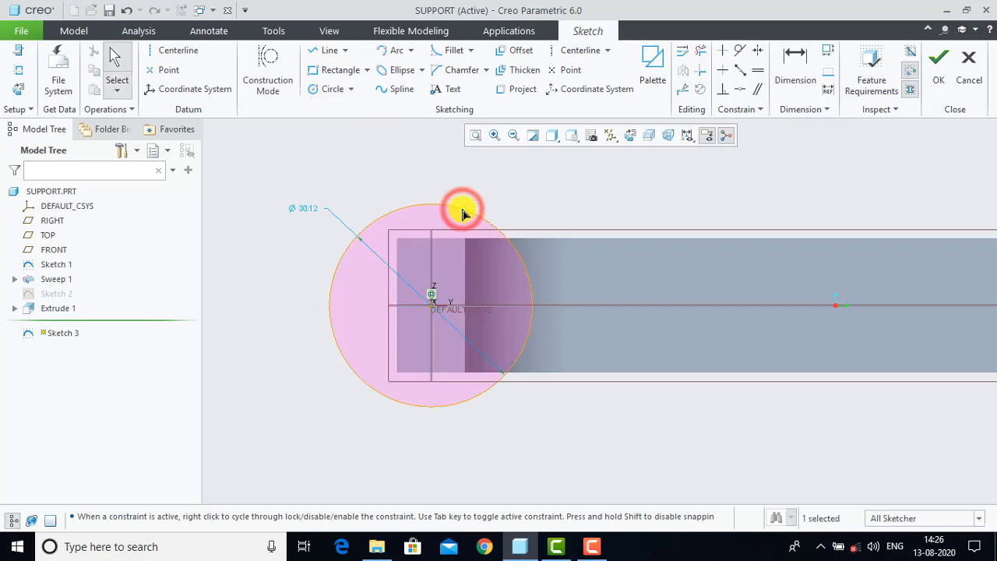
pyautogui.doubleClick(309, 214)
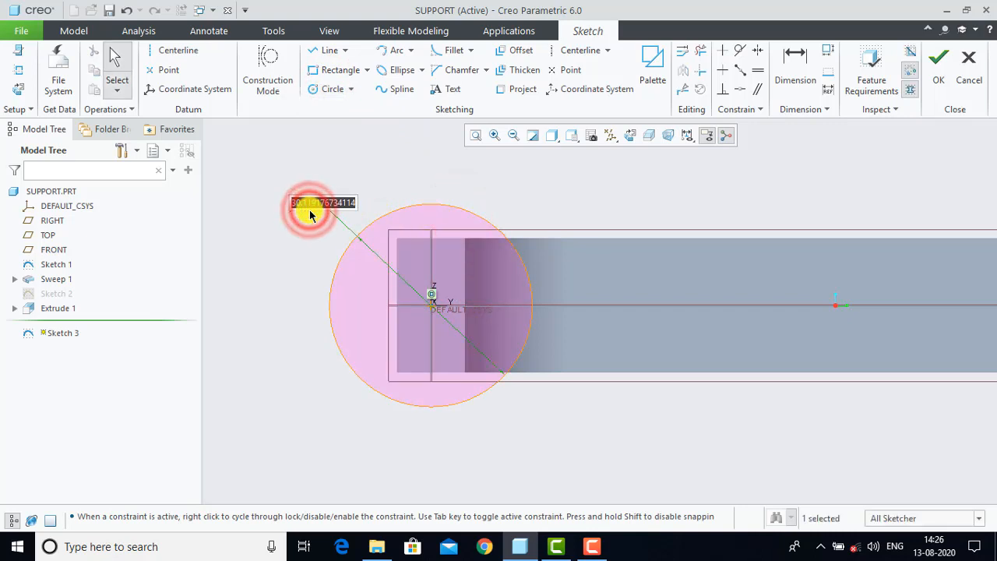
pyautogui.write('24')
pyautogui.press('Return')
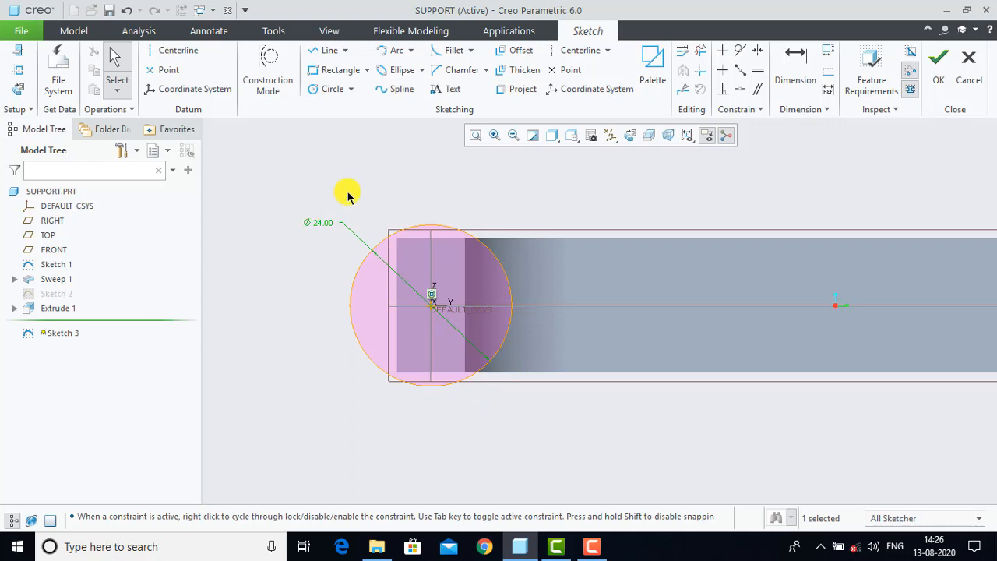
pyautogui.click(939, 59)
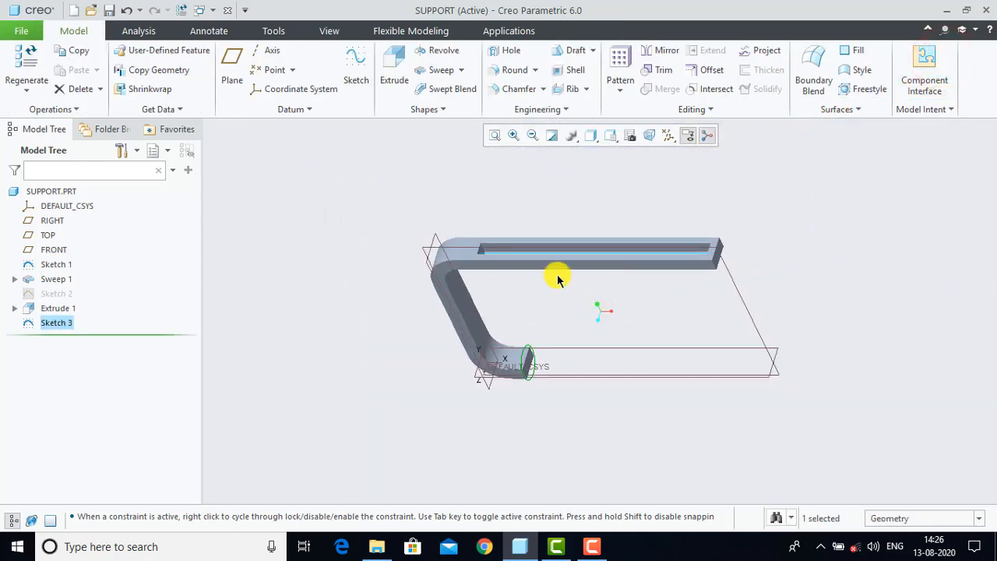
# Step: Extrude the circle 15 mm outward from the short leg's end as a solid cylindrical boss
pyautogui.click(395, 77)
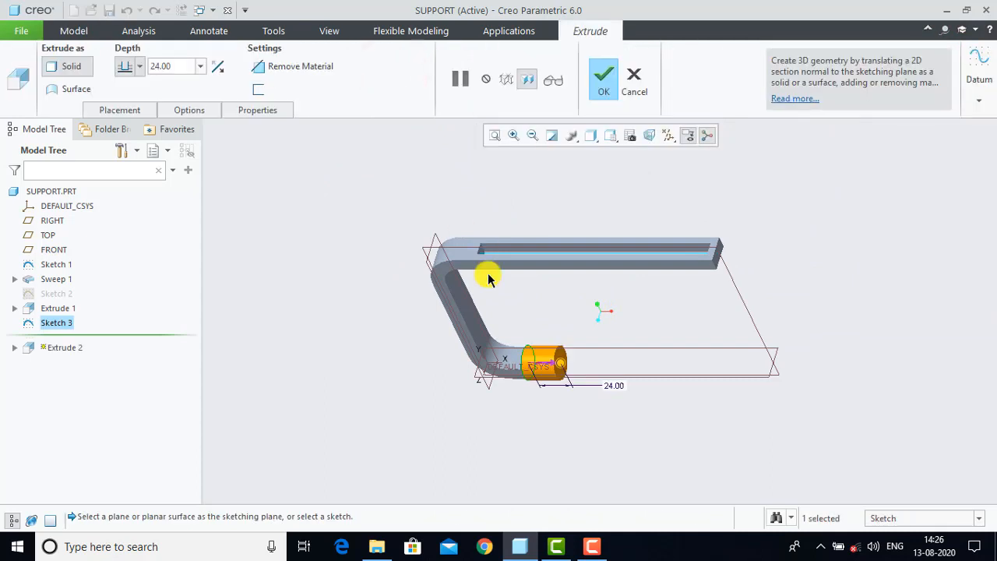
pyautogui.scroll(2, 560, 372)
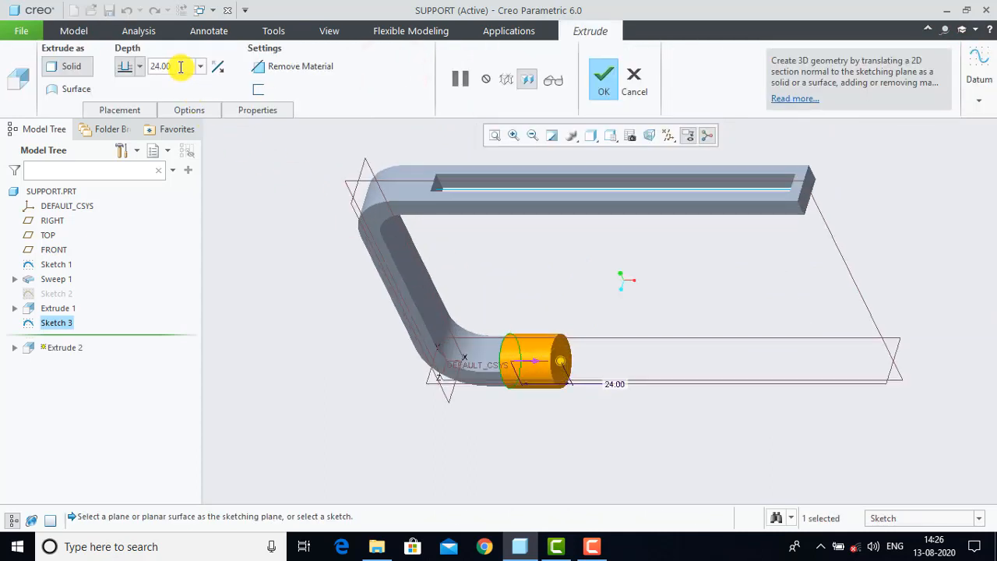
pyautogui.write('15')
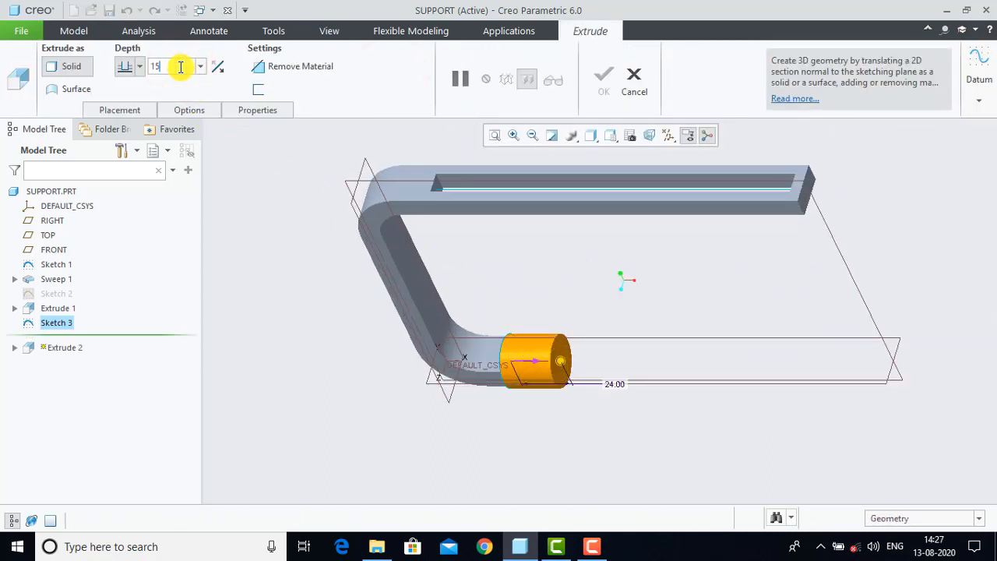
pyautogui.press('Return')
pyautogui.click(590, 94)
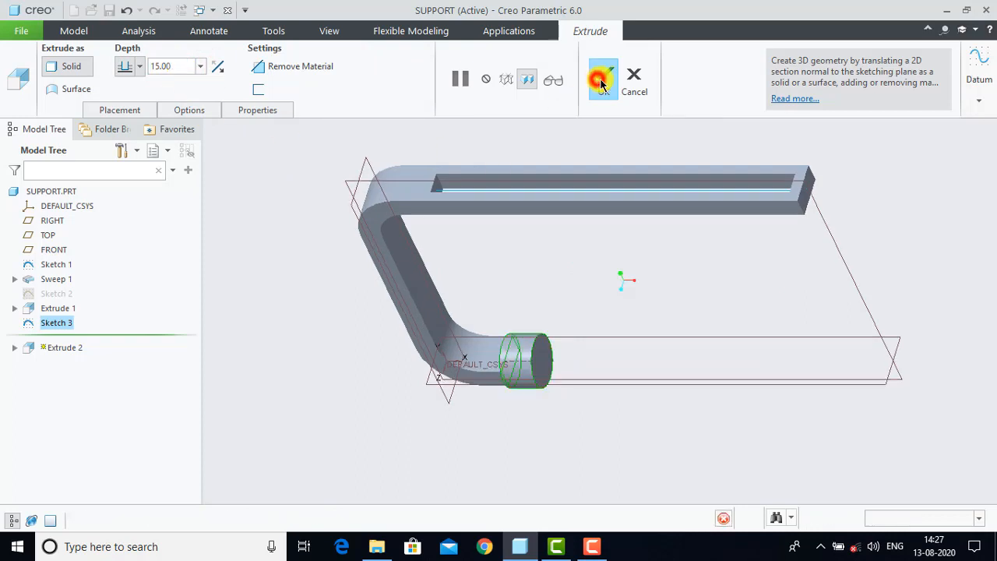
pyautogui.click(861, 199)
pyautogui.scroll(-4, 801, 216)
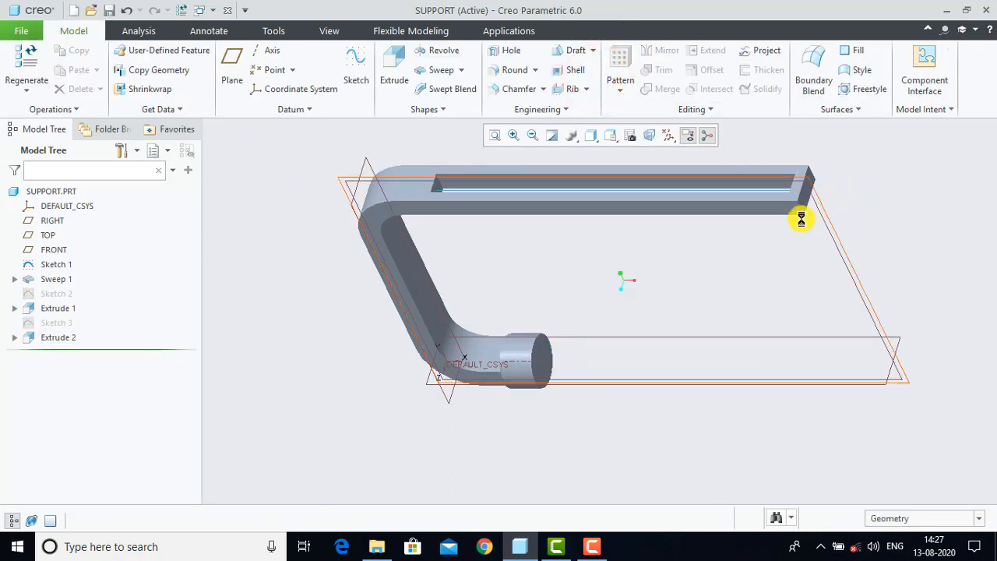
pyautogui.scroll(1, 574, 296)
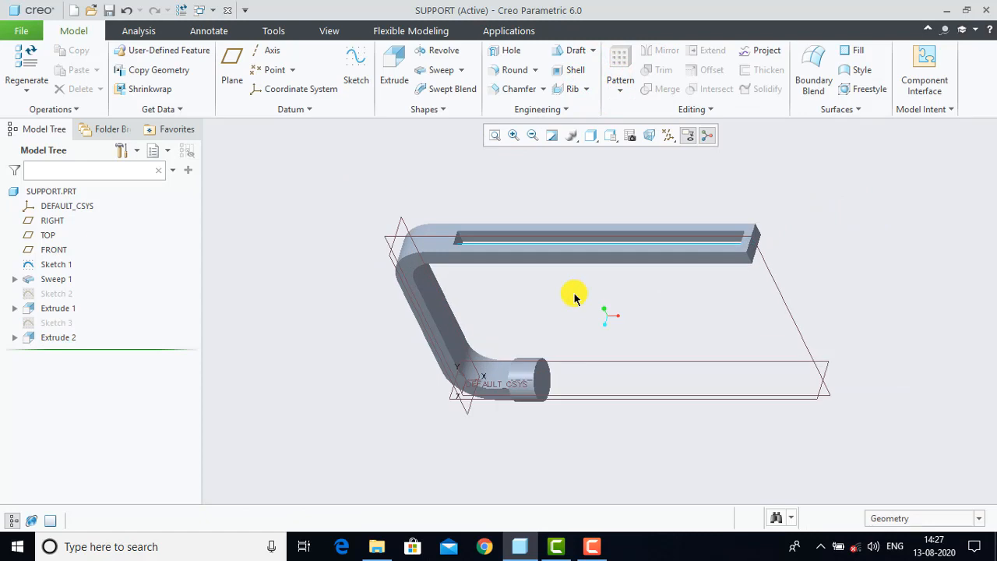
# Step: Apply the red glossy plastic appearance from the Plastics-Gloss library to the whole support part
pyautogui.click(319, 32)
pyautogui.click(136, 92)
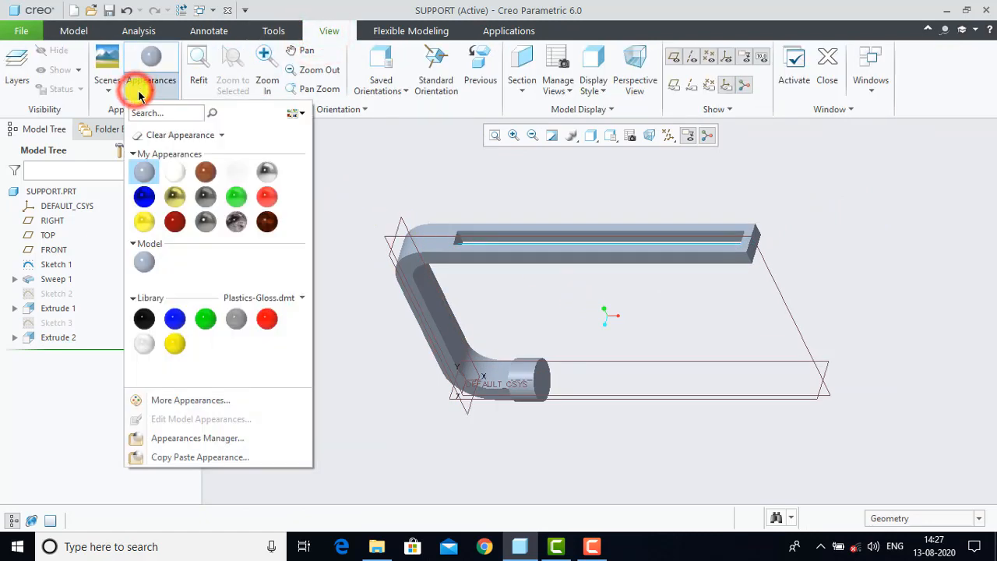
pyautogui.click(267, 318)
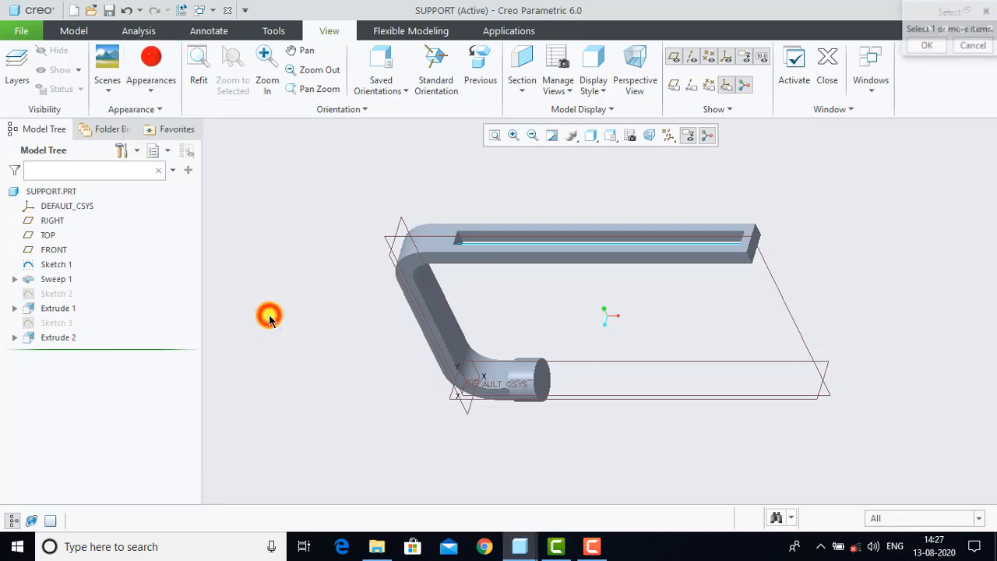
pyautogui.click(52, 192)
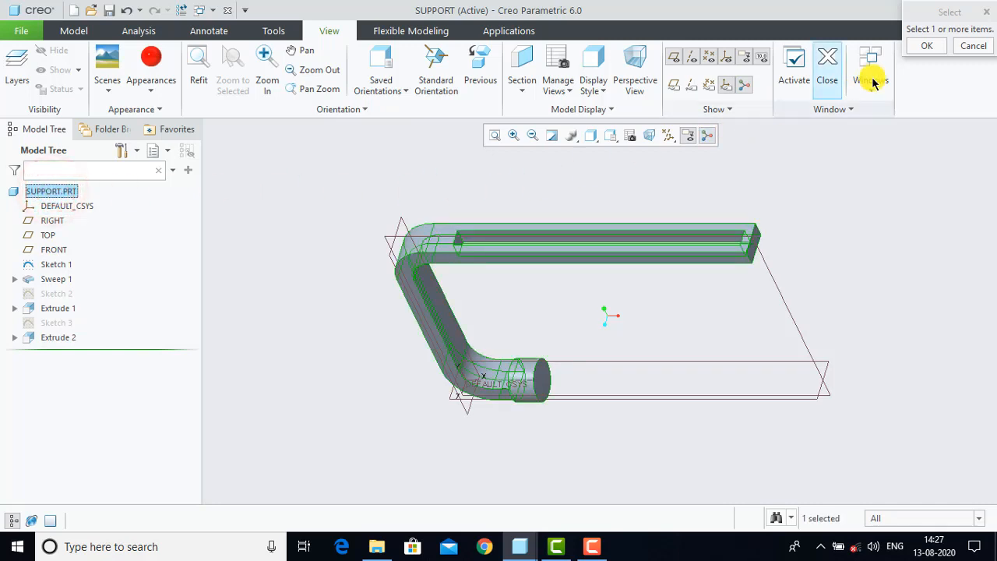
pyautogui.click(924, 47)
pyautogui.click(857, 213)
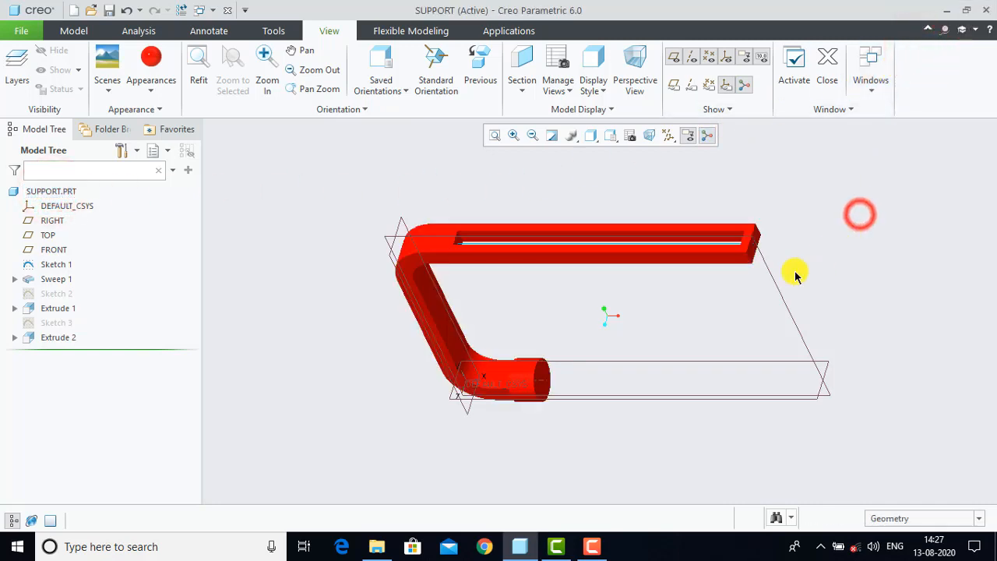
# Step: Save SUPPORT.PRT in the cylindrical cam and follower folder and close its window
pyautogui.scroll(-1, 569, 289)
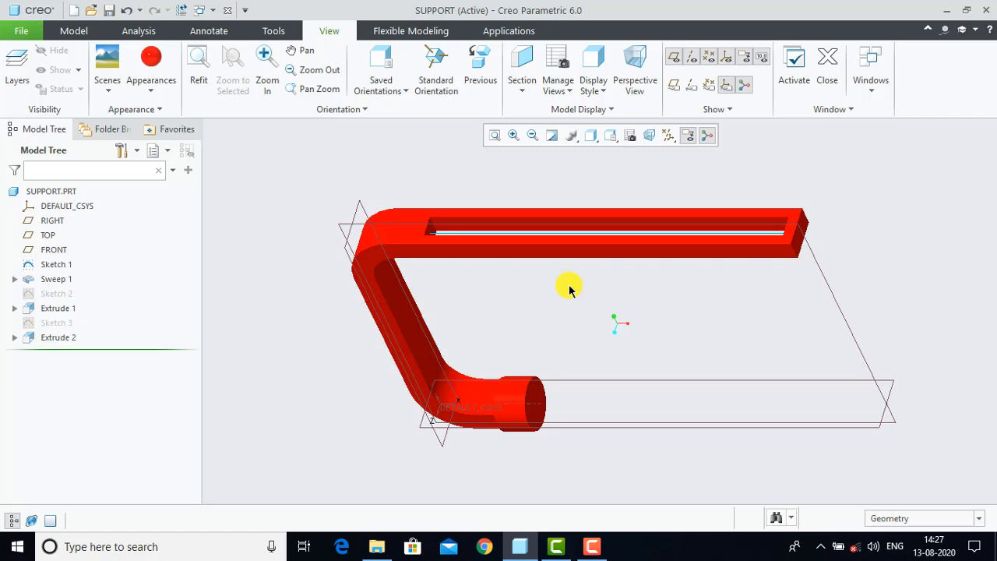
pyautogui.click(109, 10)
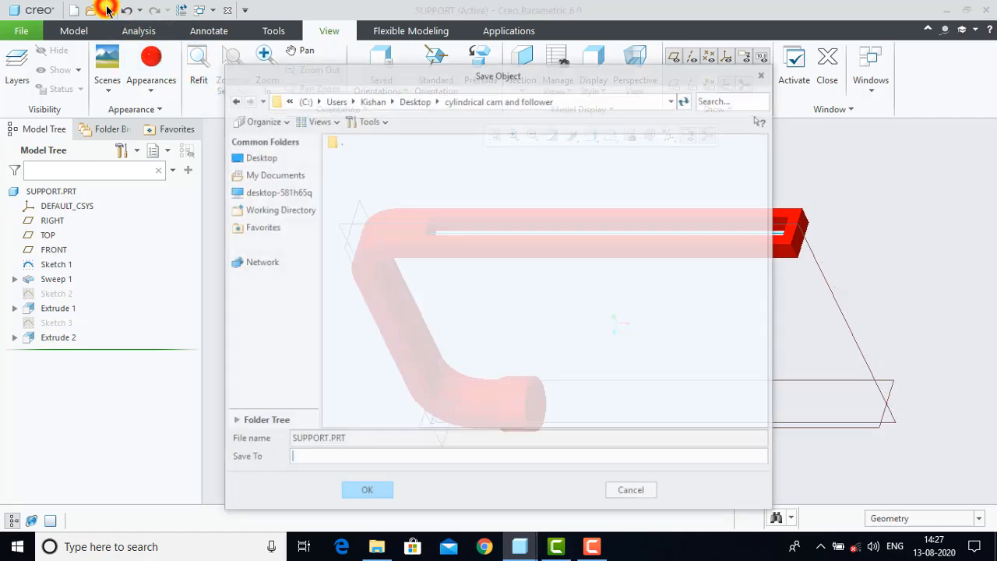
pyautogui.click(363, 491)
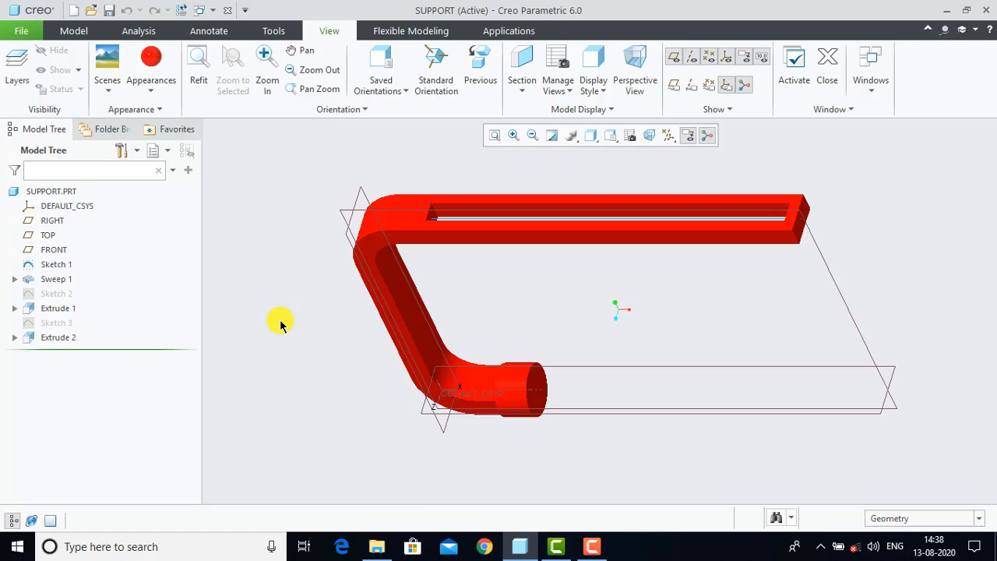
pyautogui.click(229, 11)
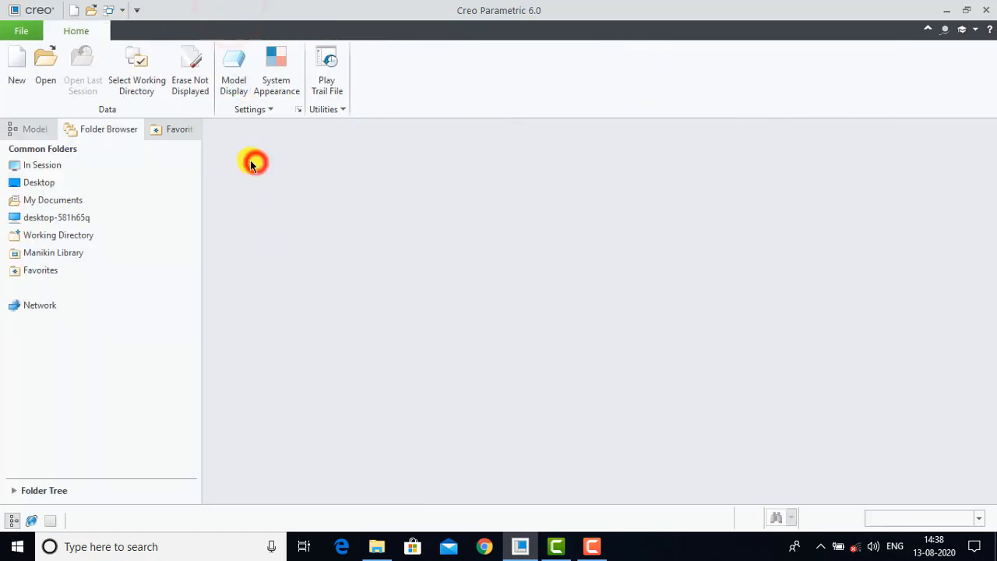
# Step: Create a new solid part named follower using the solid_part_mmks template
pyautogui.click(16, 61)
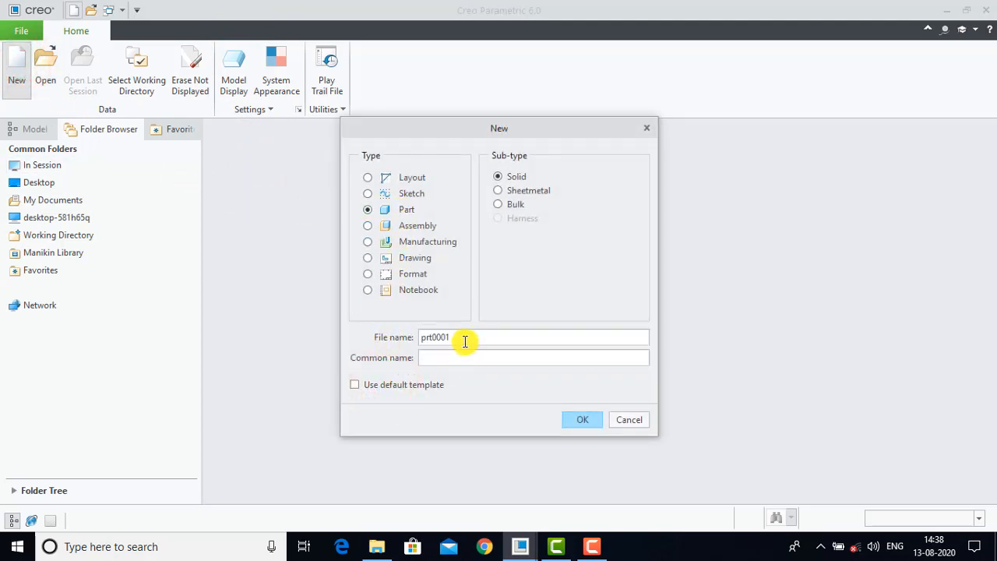
pyautogui.moveTo(463, 338); pyautogui.dragTo(401, 334)
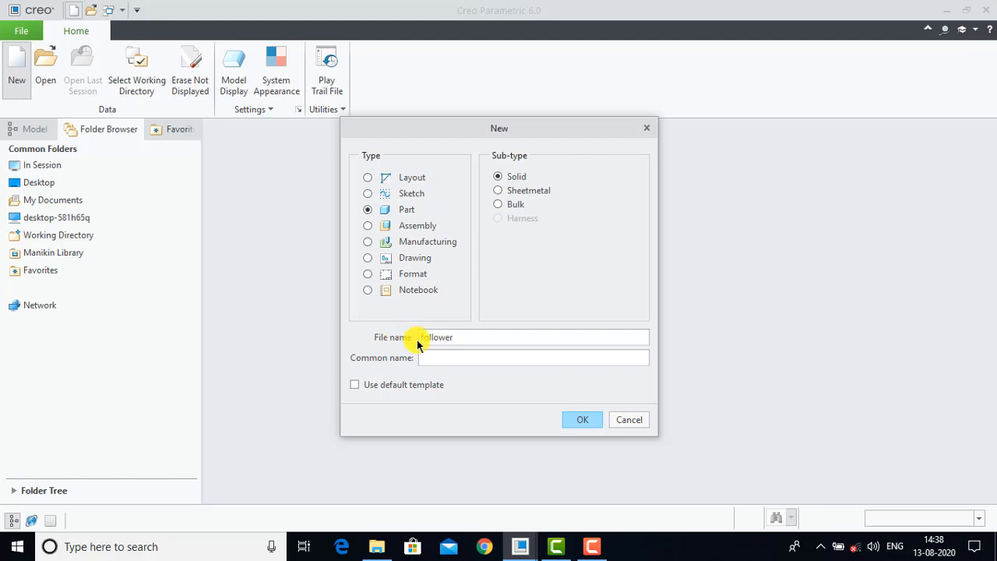
pyautogui.click(576, 414)
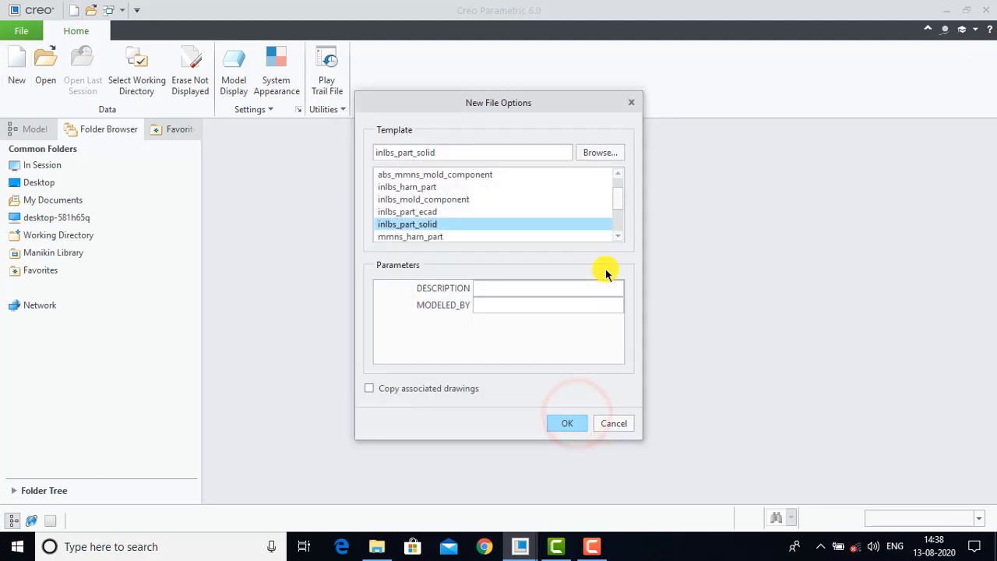
pyautogui.click(618, 201)
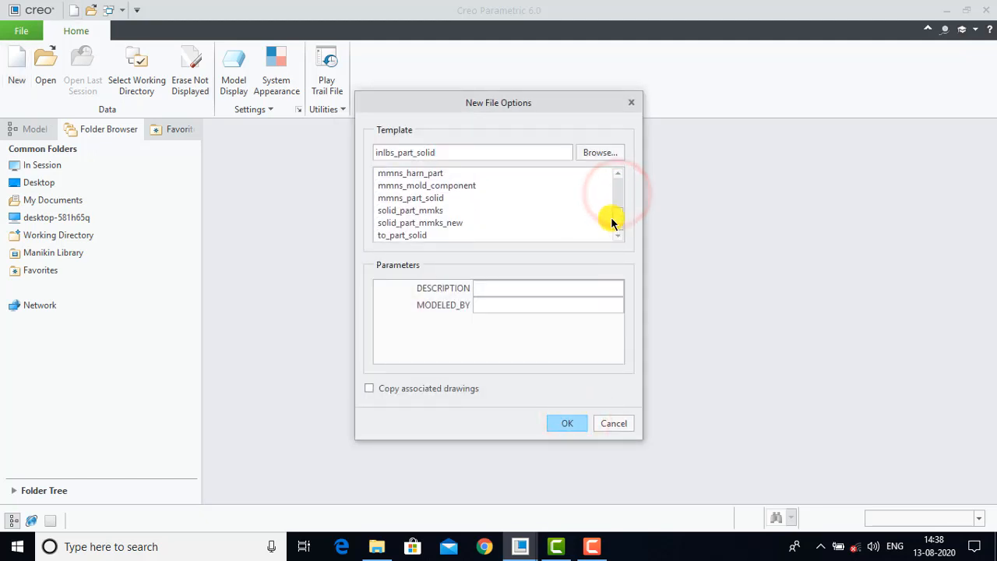
pyautogui.click(429, 212)
pyautogui.click(554, 421)
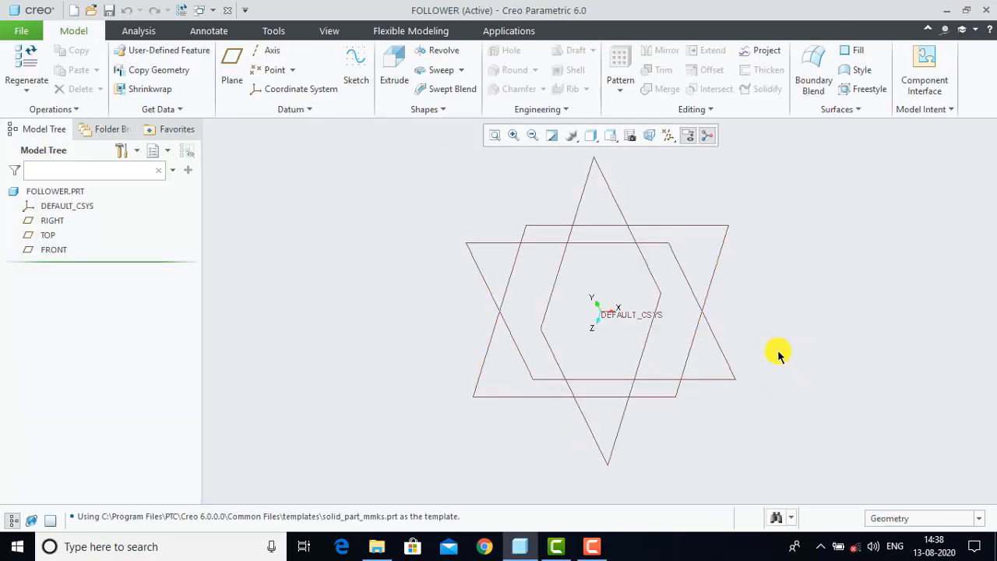
# Step: Start a sketch on the TOP plane with RIGHT as the orientation reference, oriented parallel to the screen
pyautogui.click(362, 67)
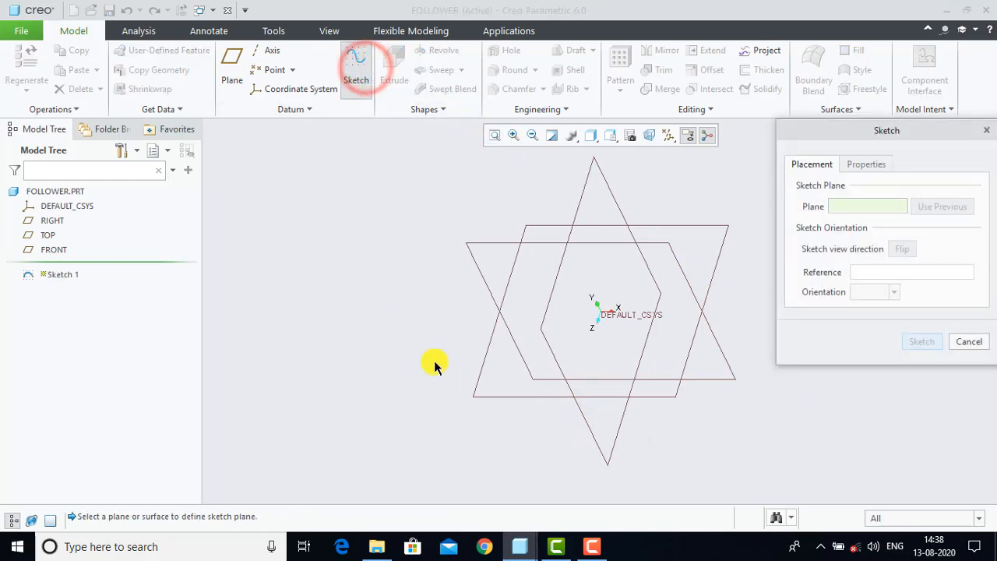
pyautogui.click(472, 396)
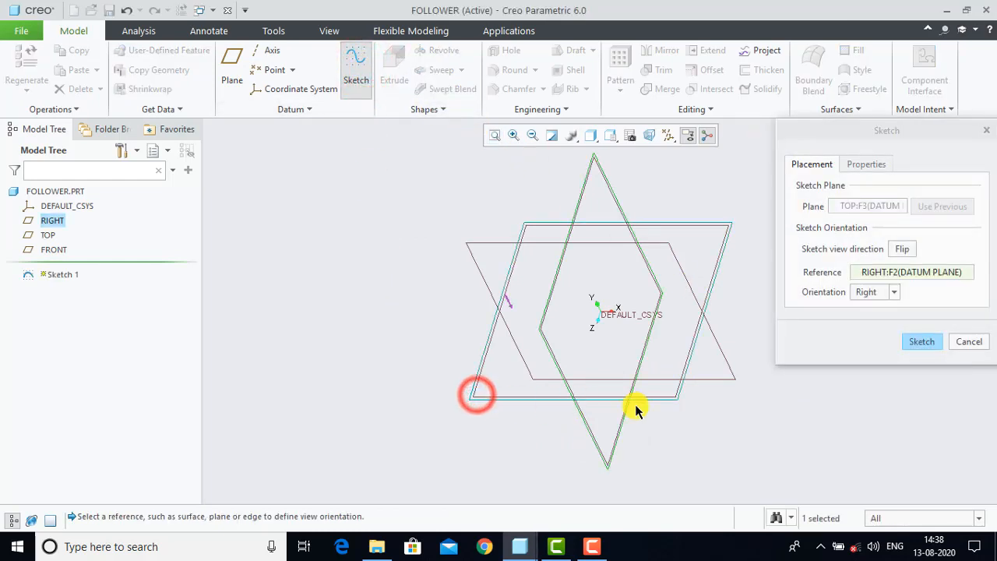
pyautogui.click(914, 343)
pyautogui.click(628, 138)
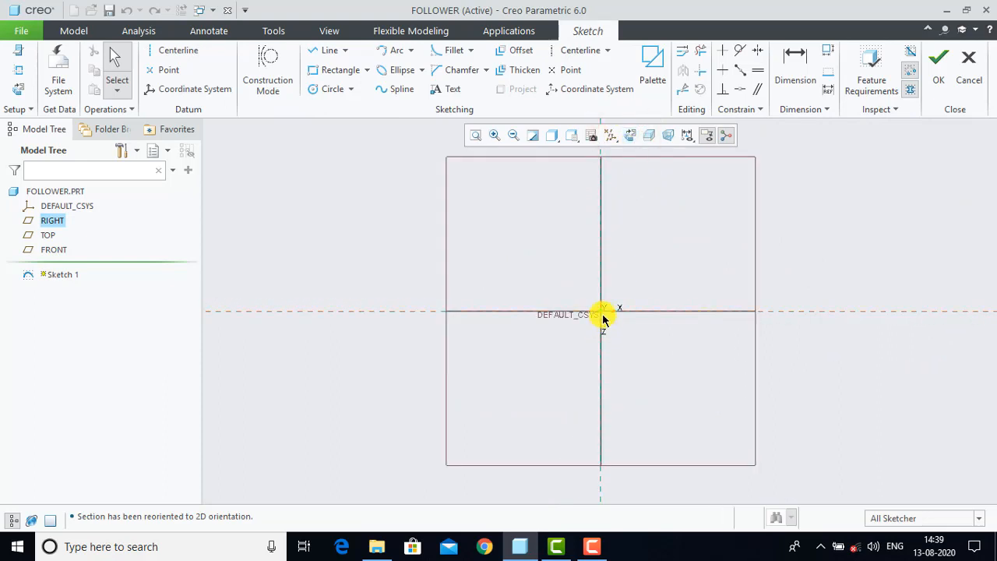
# Step: Sketch a center rectangle about 72 mm high, centred on the origin
pyautogui.click(367, 70)
pyautogui.click(369, 119)
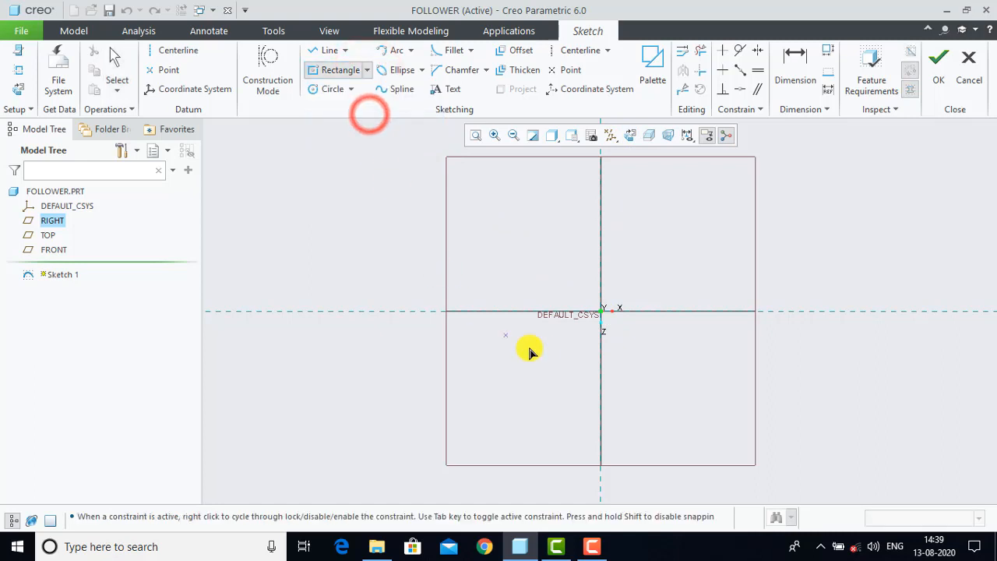
pyautogui.click(600, 311)
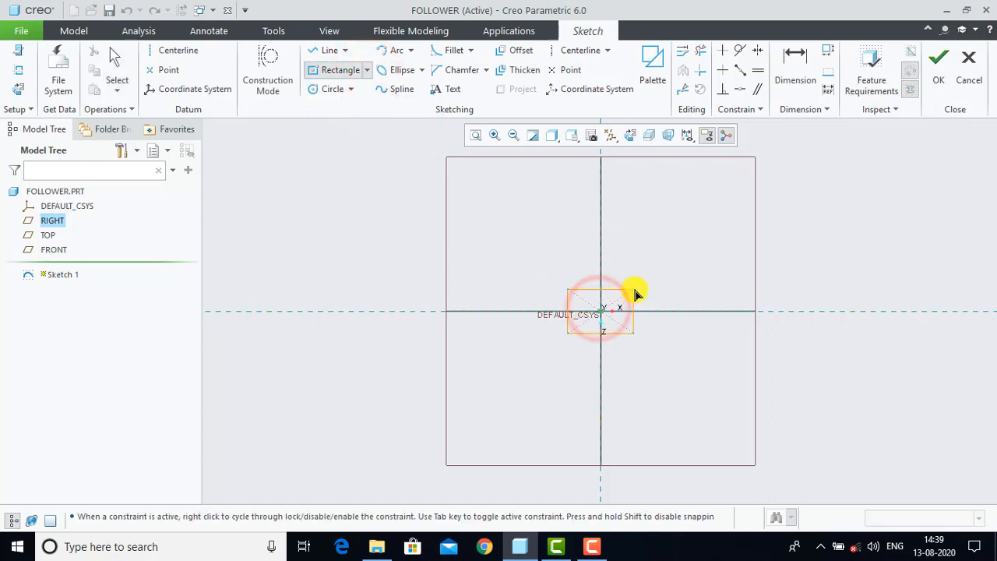
pyautogui.click(637, 290)
pyautogui.middleClick(638, 290)
pyautogui.scroll(2, 610, 301)
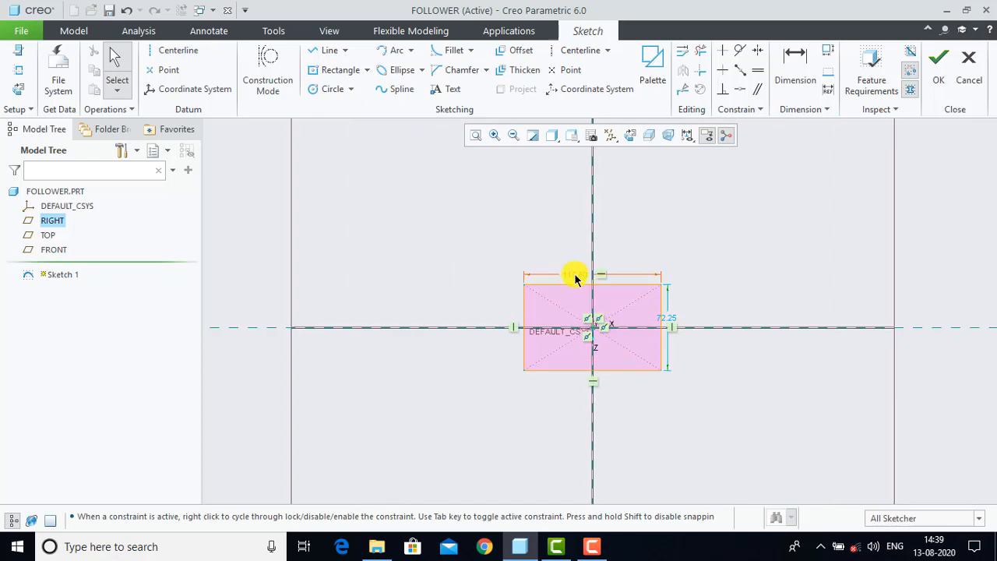
# Step: Set the rectangle's width and height to 10 mm each
pyautogui.doubleClick(575, 277)
pyautogui.write('10')
pyautogui.press('Return')
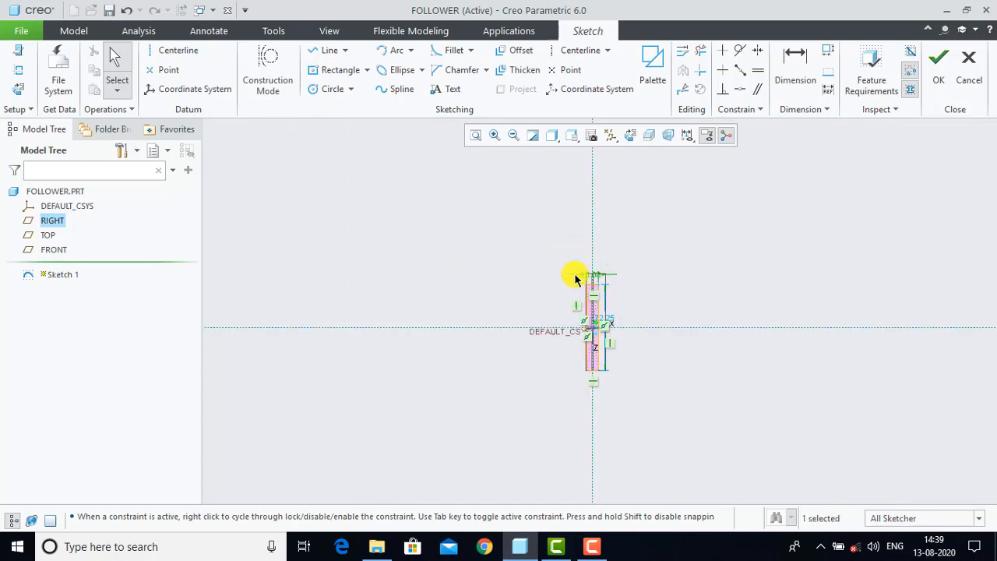
pyautogui.click(649, 297)
pyautogui.scroll(-2, 621, 325)
pyautogui.doubleClick(601, 314)
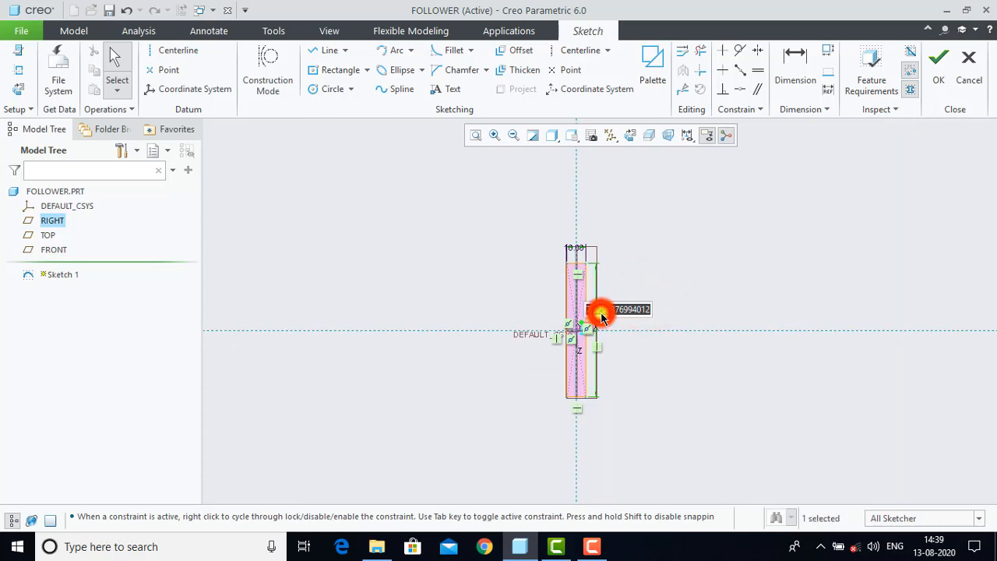
pyautogui.write('10')
pyautogui.press('Return')
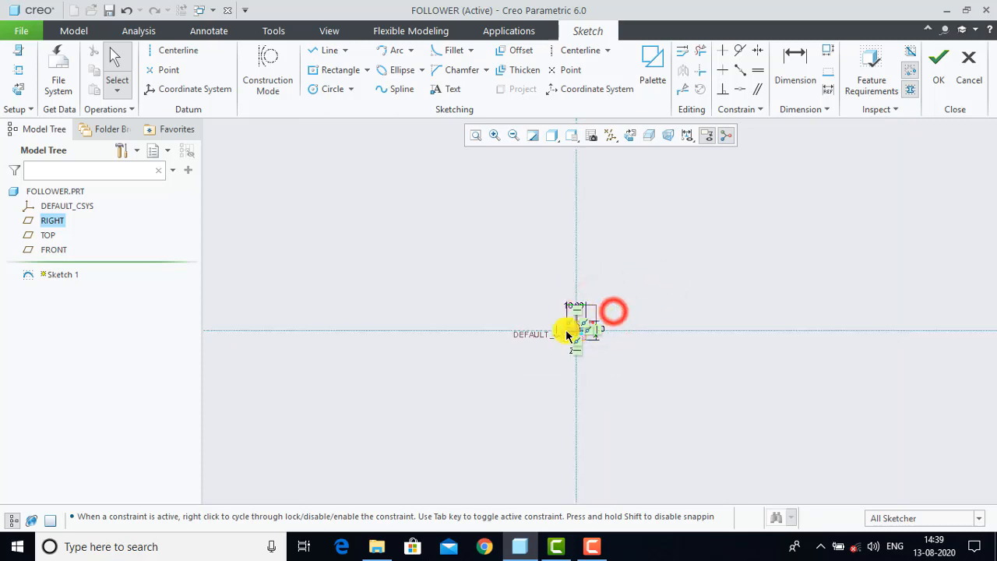
# Step: Finish the square sketch and extrude it 100 mm as a solid bar
pyautogui.scroll(-4, 581, 332)
pyautogui.scroll(-2, 589, 333)
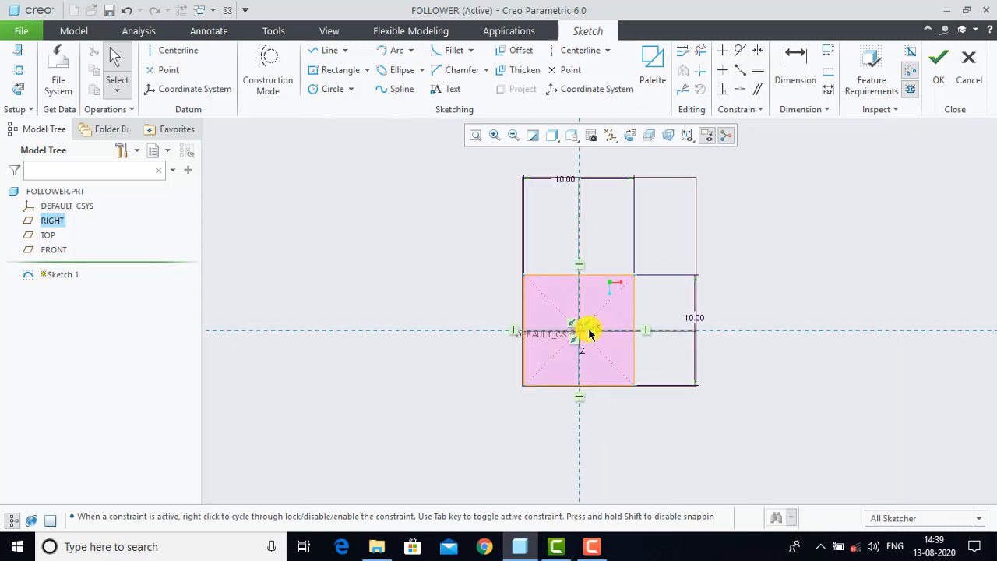
pyautogui.click(938, 78)
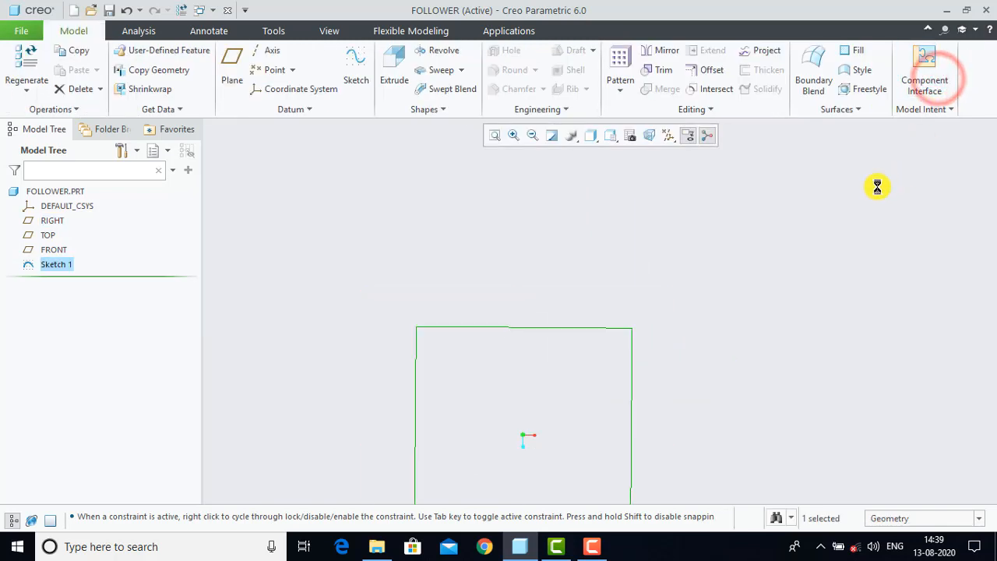
pyautogui.click(403, 75)
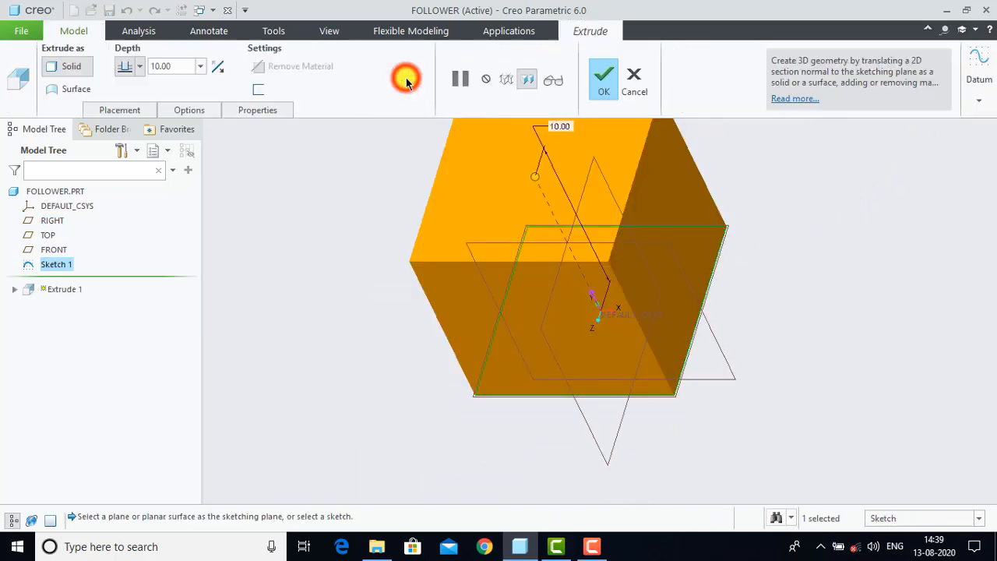
pyautogui.doubleClick(182, 68)
pyautogui.write('100')
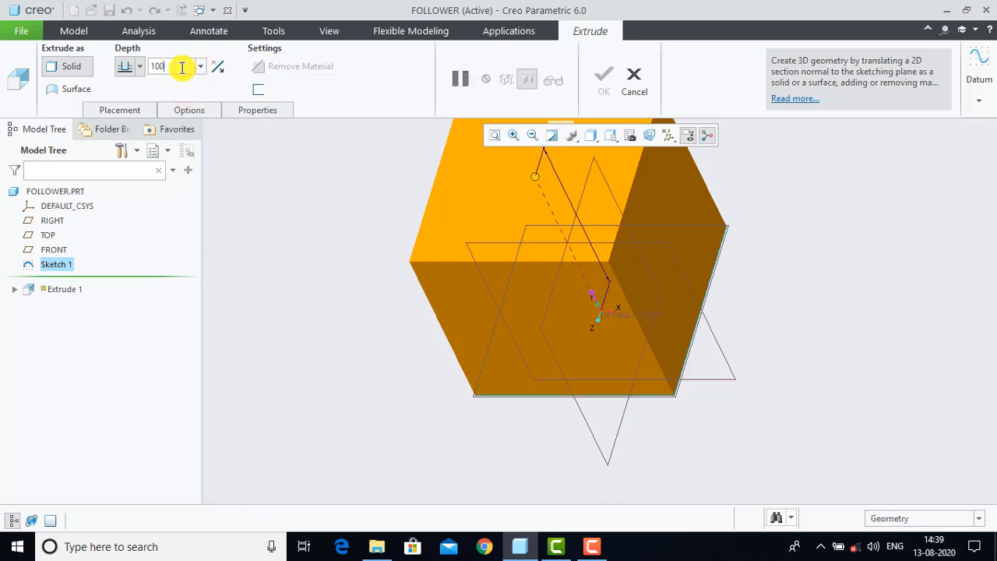
pyautogui.press('Return')
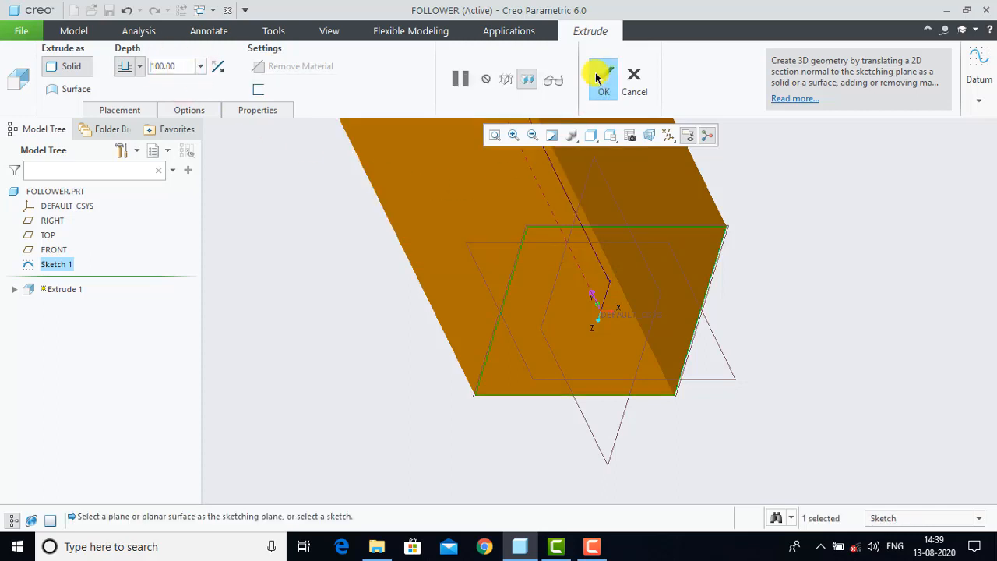
pyautogui.click(600, 80)
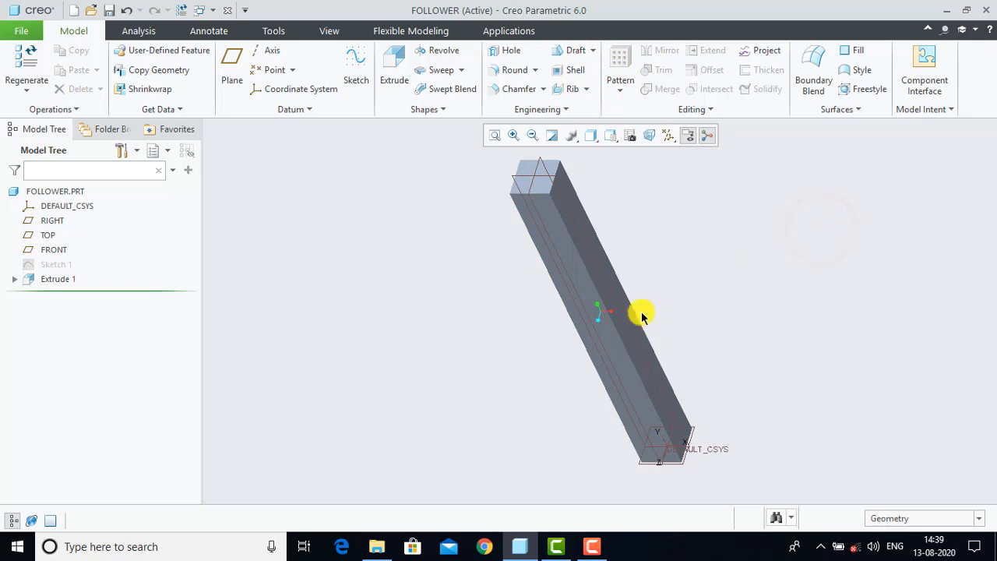
# Step: Start a sketch on the FRONT plane with RIGHT as the orientation reference, oriented parallel to the screen
pyautogui.scroll(-2, 666, 462)
pyautogui.moveTo(671, 467); pyautogui.dragTo(717, 457, button='middle')
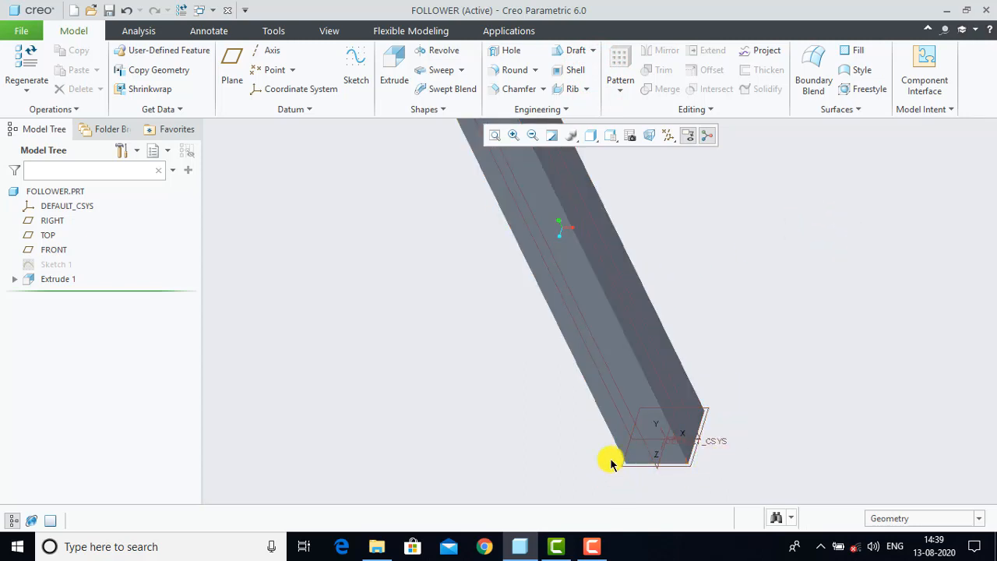
pyautogui.click(356, 56)
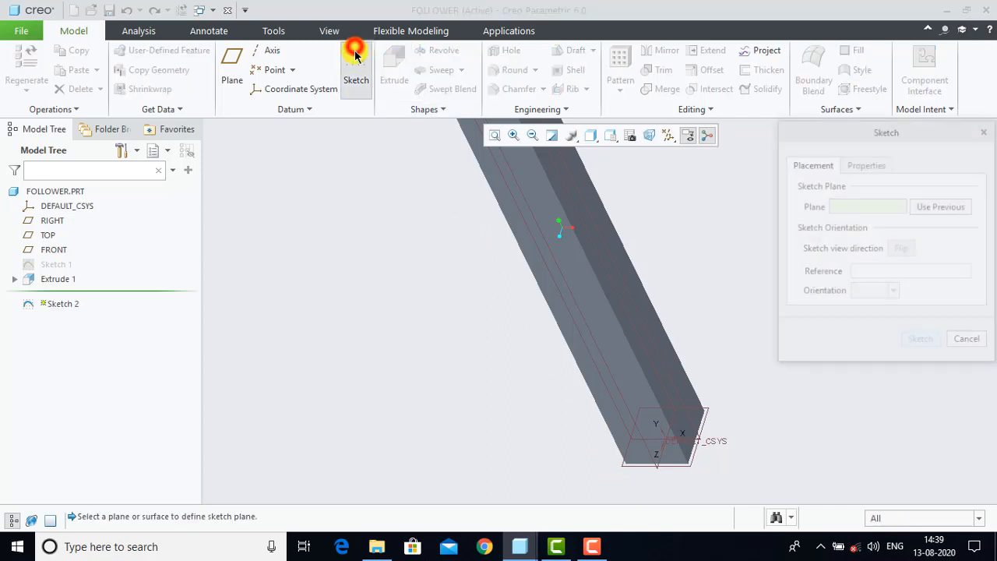
pyautogui.click(694, 423)
pyautogui.click(917, 339)
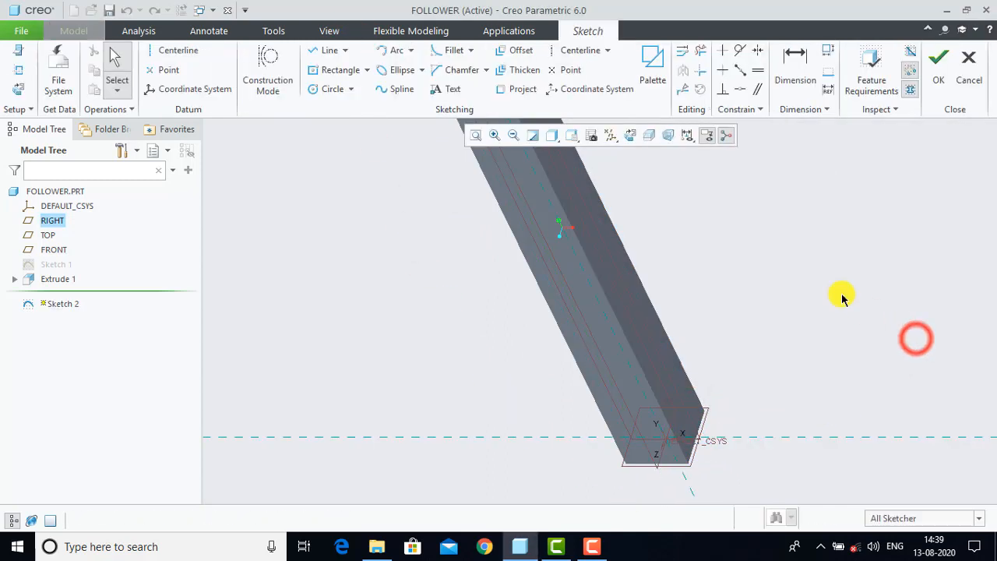
pyautogui.click(628, 135)
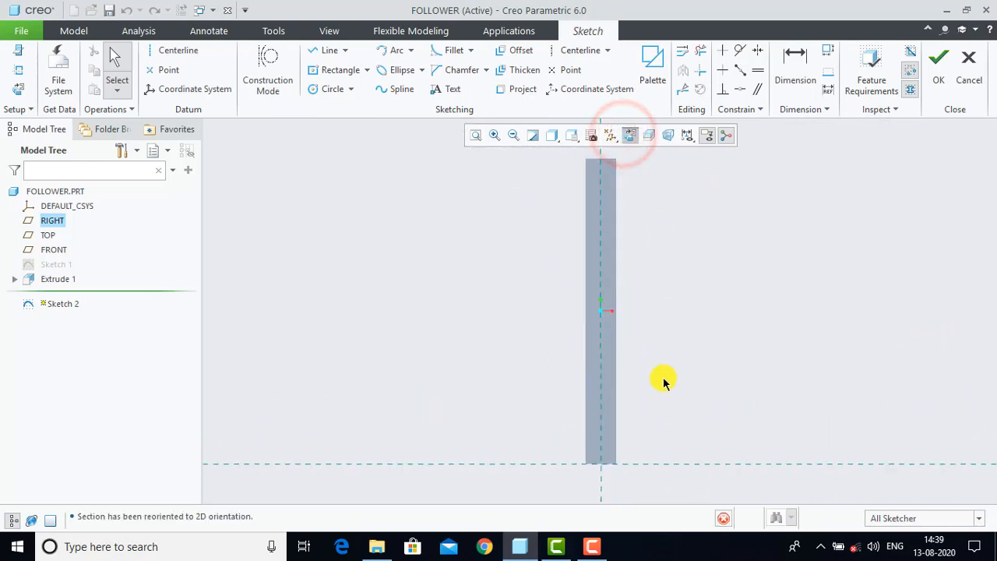
# Step: Sketch a three-point semicircular arc of about 9.79 mm radius at the bar's lower end, with both endpoints on the vertical reference
pyautogui.scroll(-8, 606, 487)
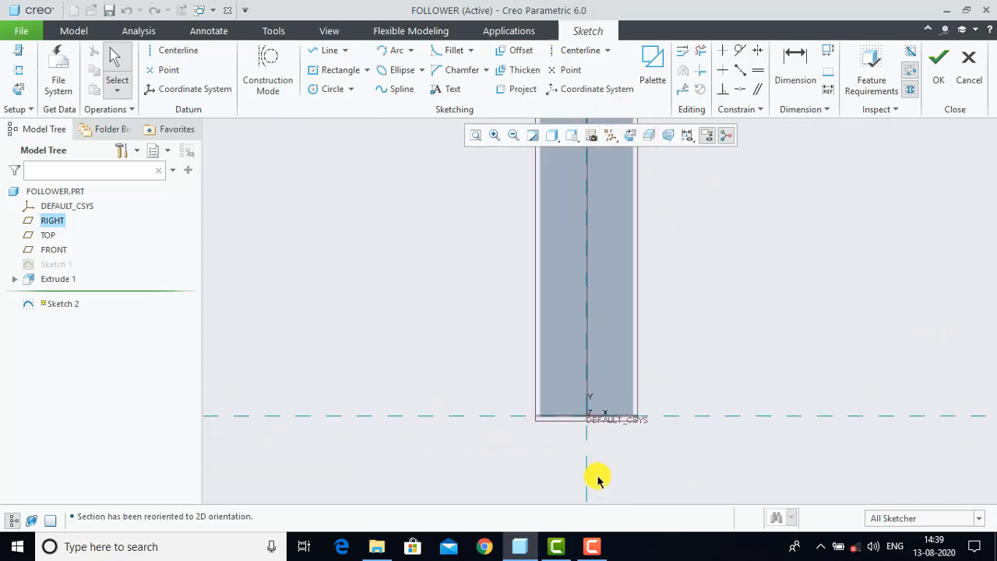
pyautogui.scroll(2, 607, 474)
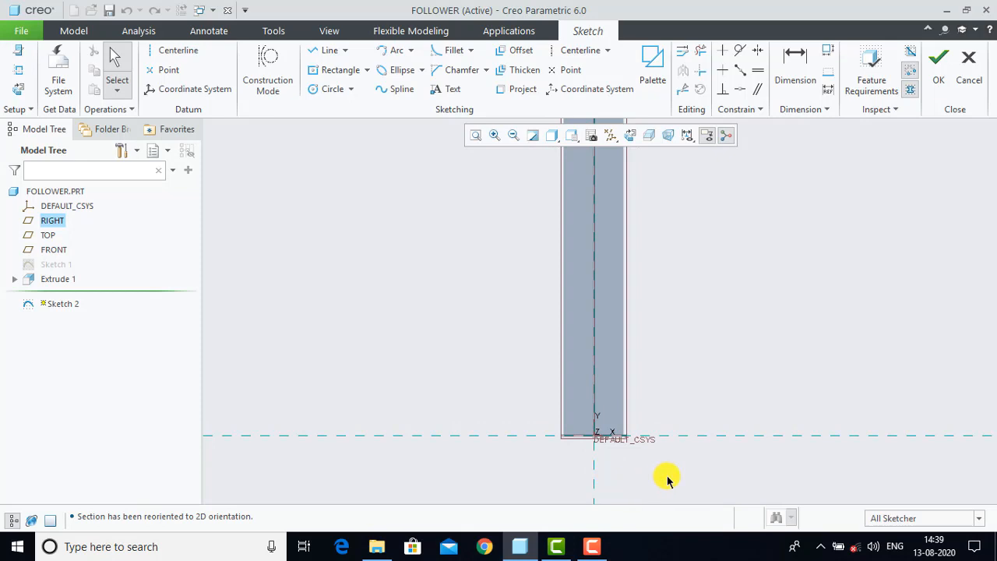
pyautogui.moveTo(667, 476); pyautogui.dragTo(666, 419, button='middle')
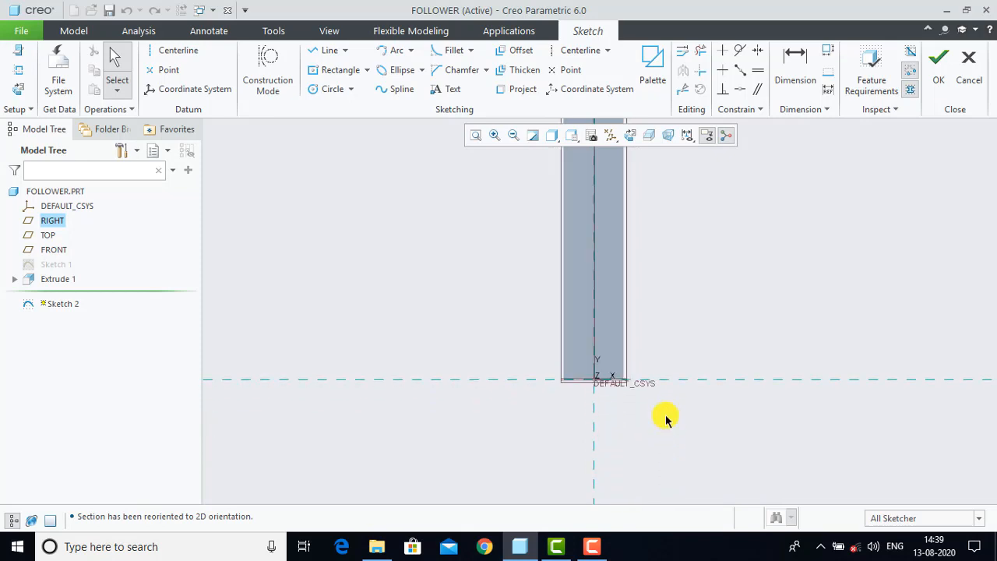
pyautogui.click(410, 50)
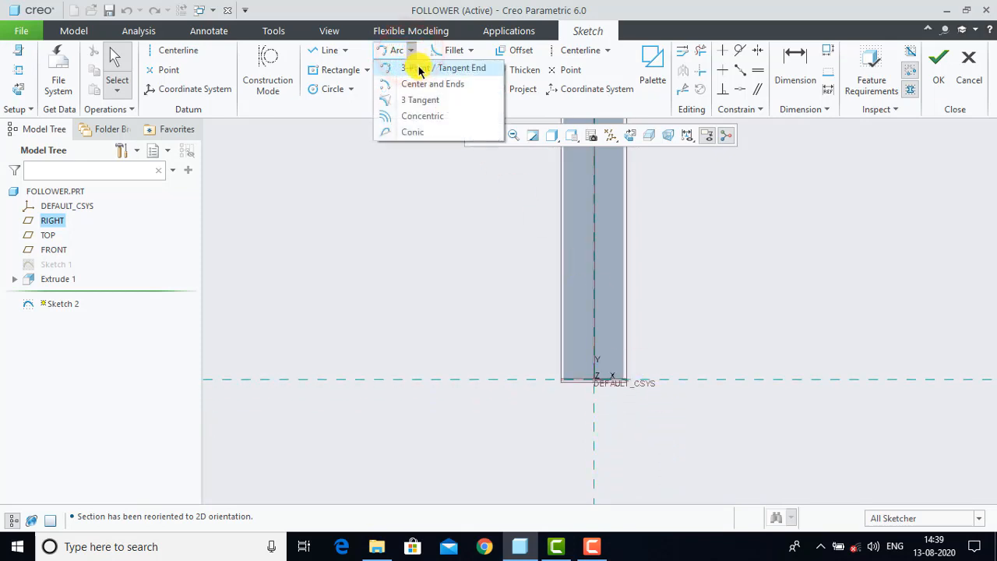
pyautogui.click(419, 69)
pyautogui.scroll(1, 605, 407)
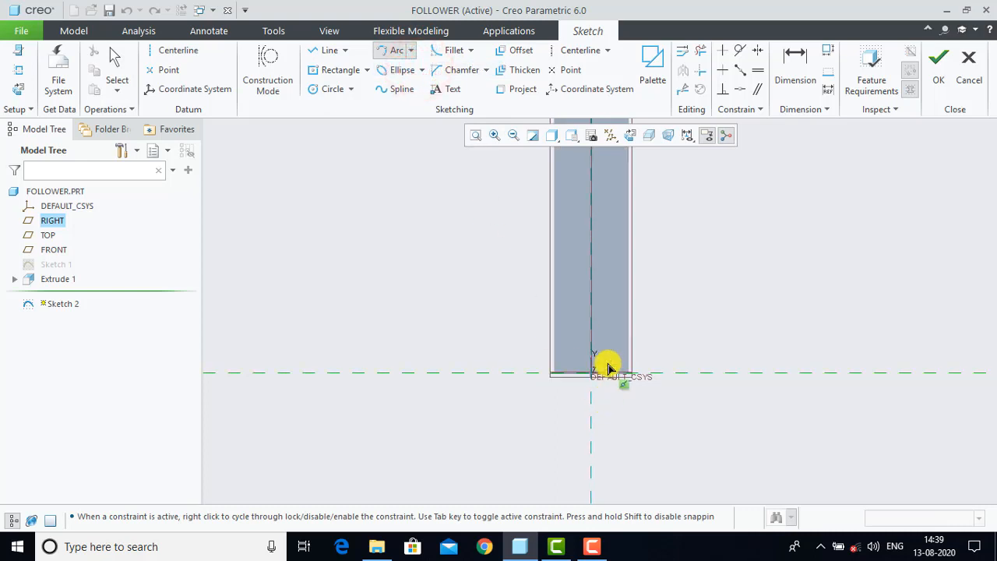
pyautogui.click(589, 329)
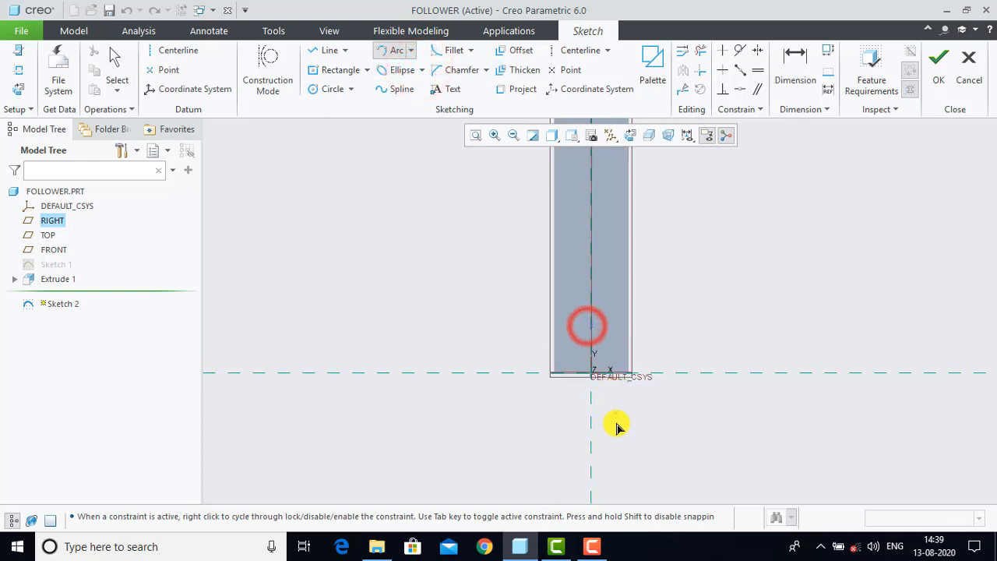
pyautogui.click(590, 472)
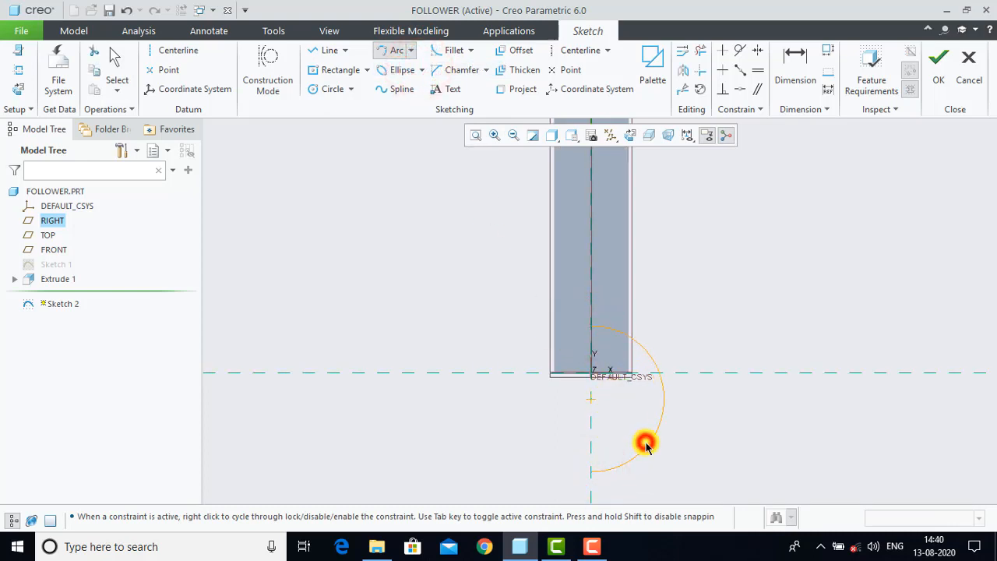
pyautogui.click(645, 443)
# Step: Set the arc centre's offset from the horizontal reference to 0 and the arc's radius to 7.5 mm
pyautogui.scroll(-2, 604, 409)
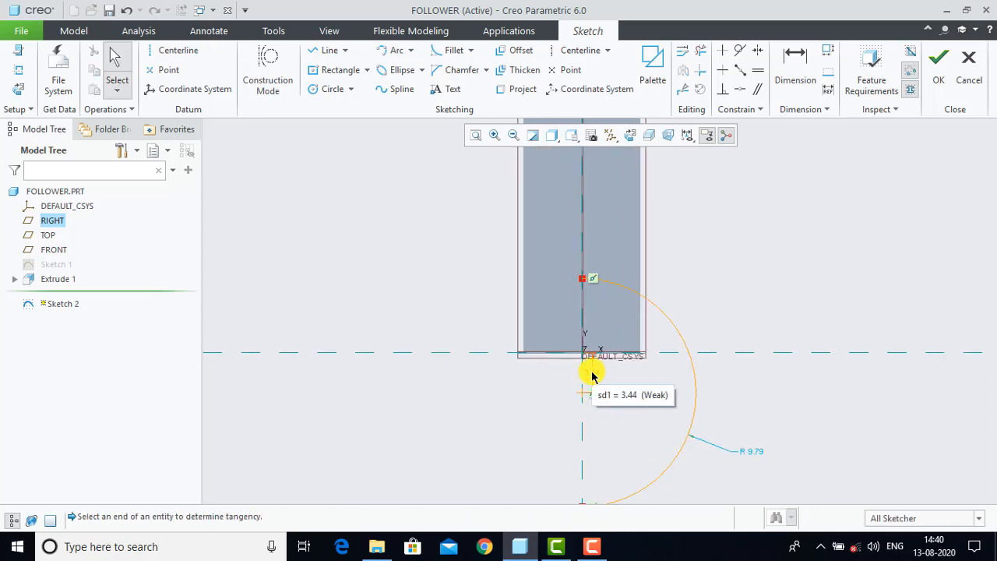
pyautogui.click(592, 375)
pyautogui.press('Return')
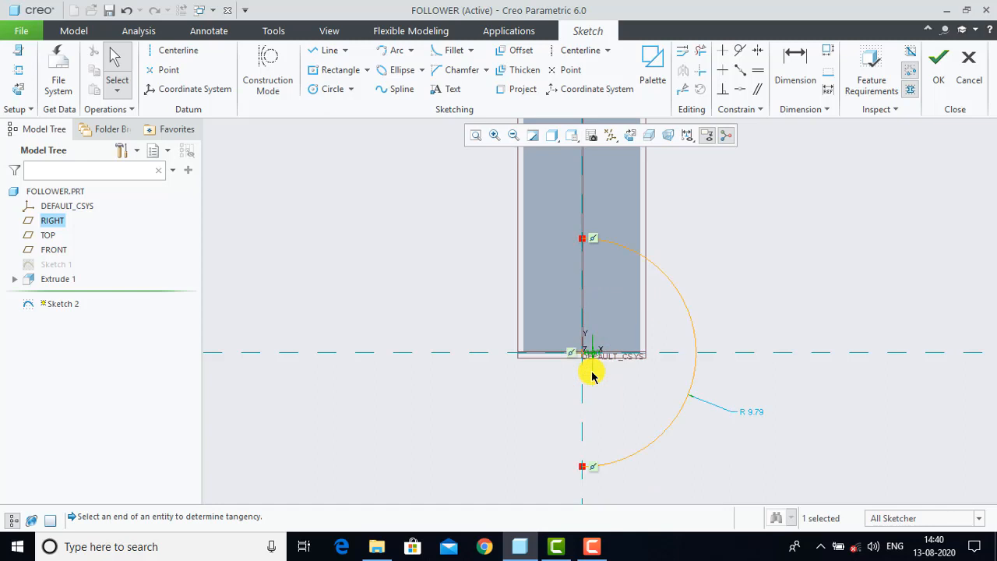
pyautogui.click(754, 309)
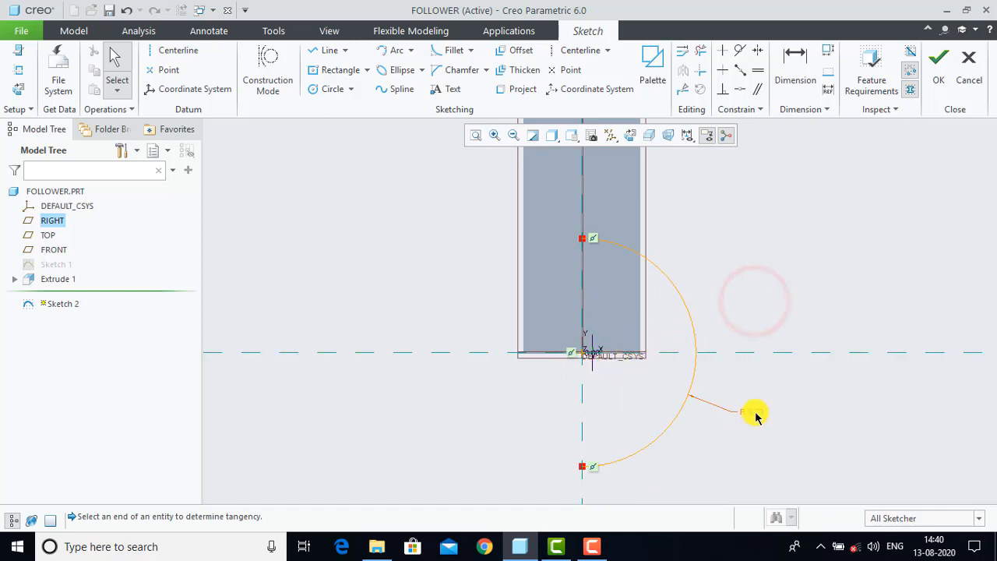
pyautogui.doubleClick(756, 418)
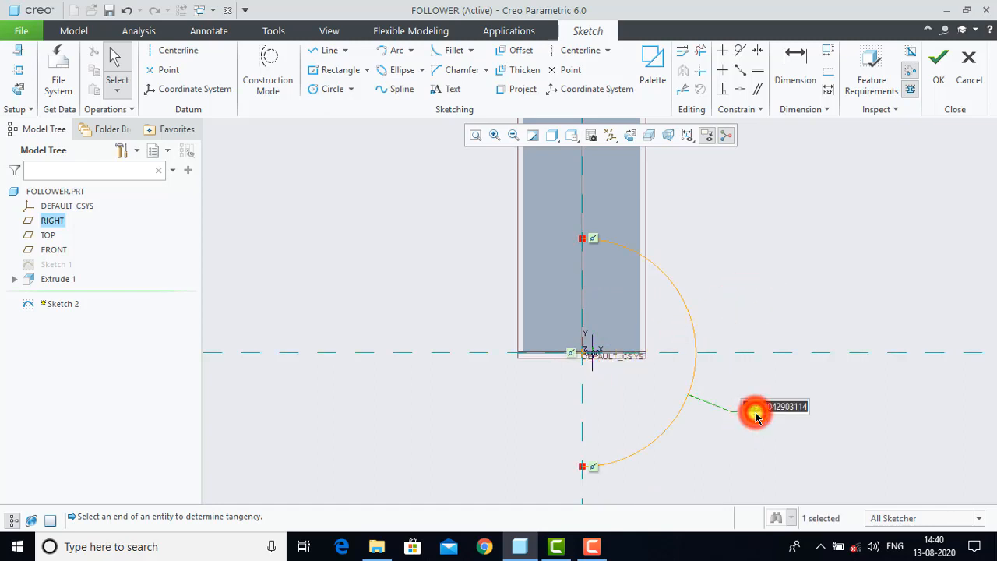
pyautogui.write('7.5')
pyautogui.press('Return')
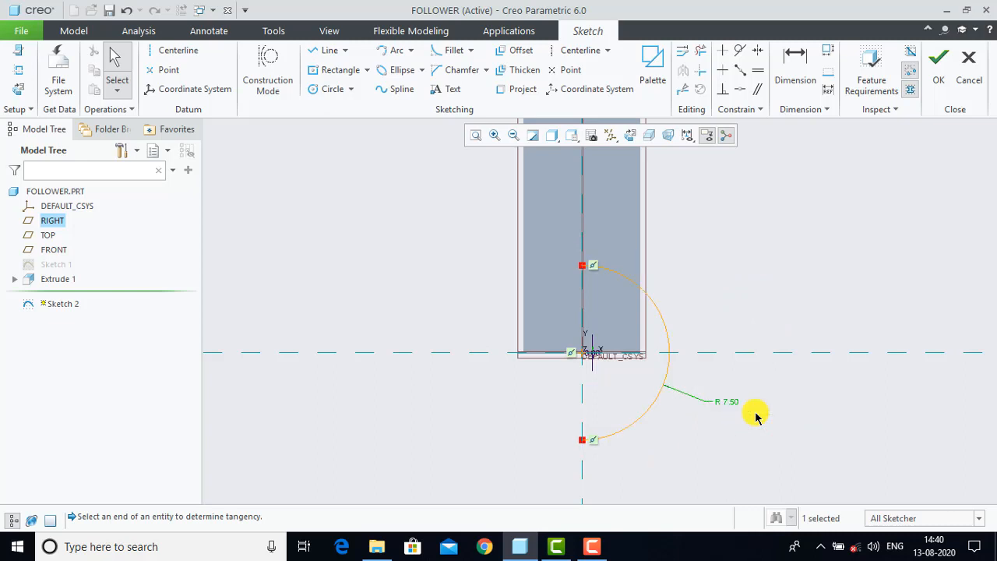
pyautogui.click(742, 321)
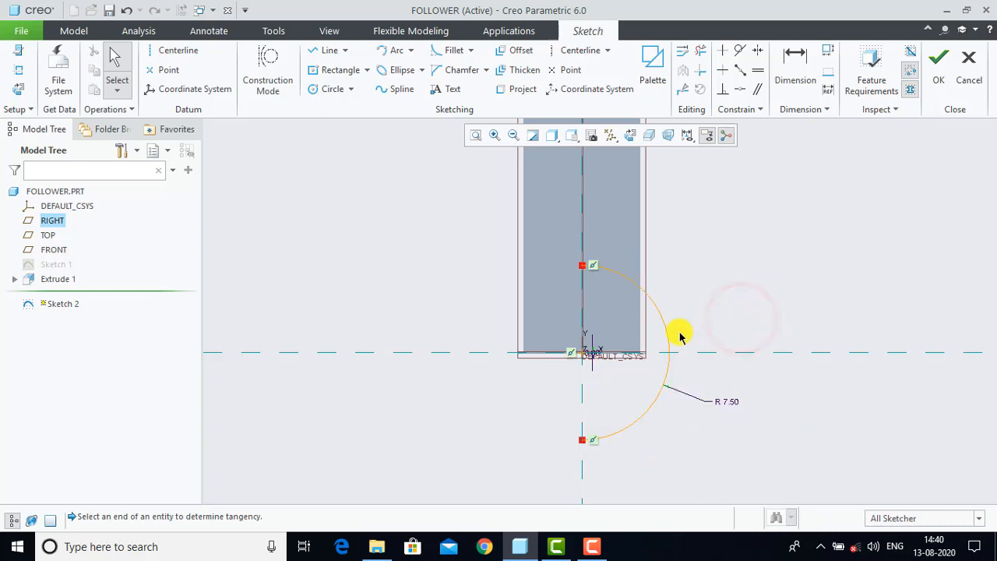
# Step: Close the semicircle with a vertical line between the arc's endpoints and finish the sketch
pyautogui.scroll(1, 612, 370)
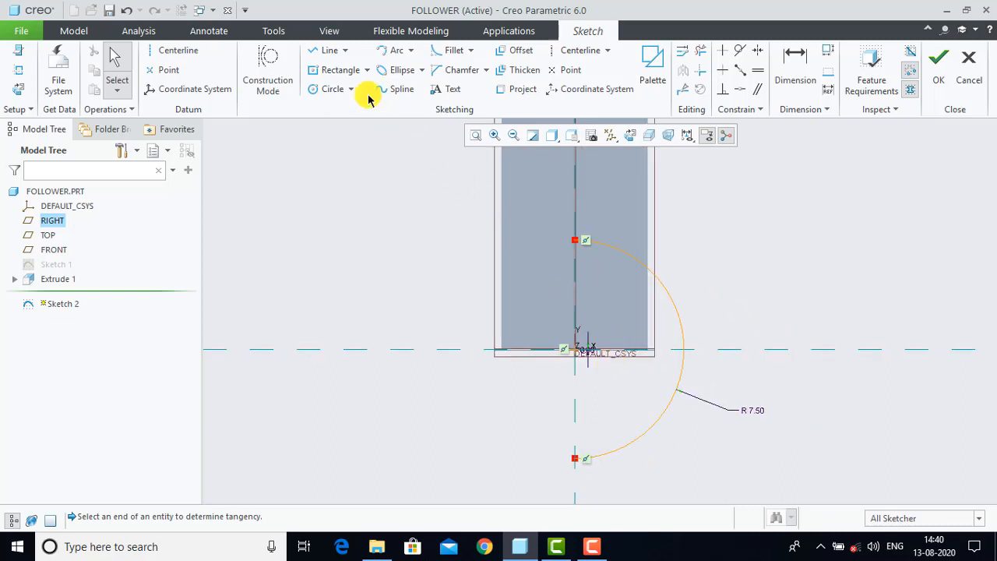
pyautogui.click(325, 50)
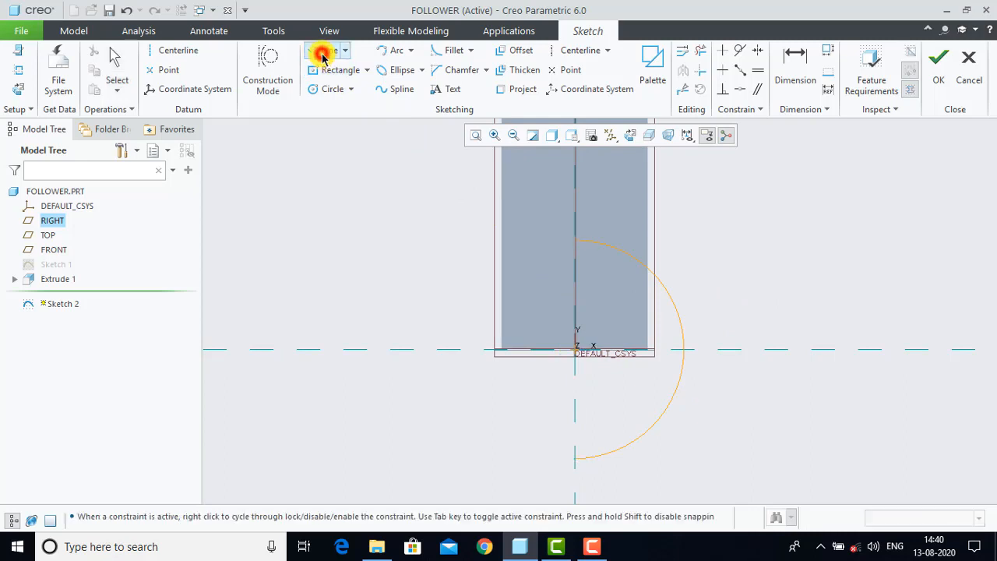
pyautogui.click(576, 242)
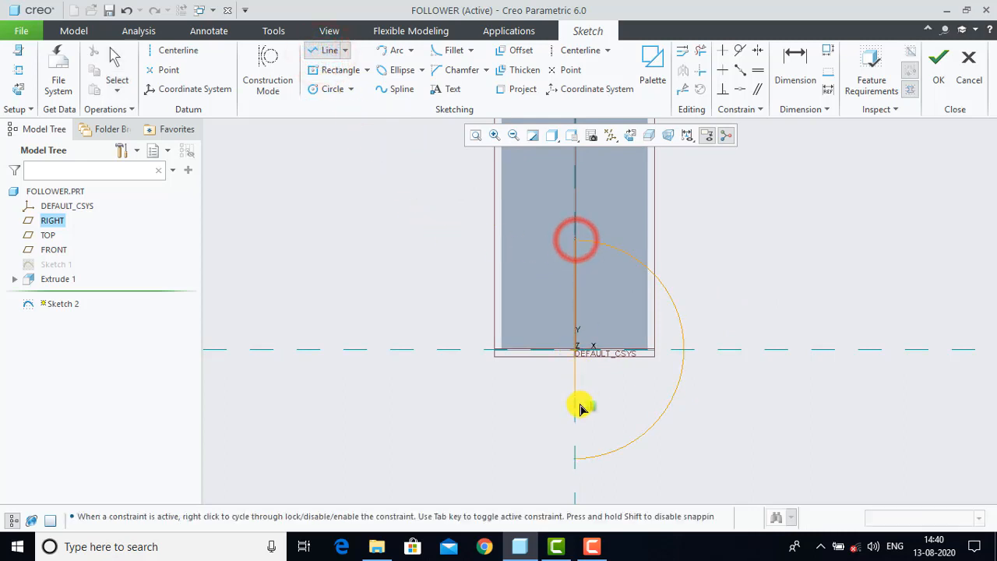
pyautogui.click(577, 458)
pyautogui.middleClick(576, 458)
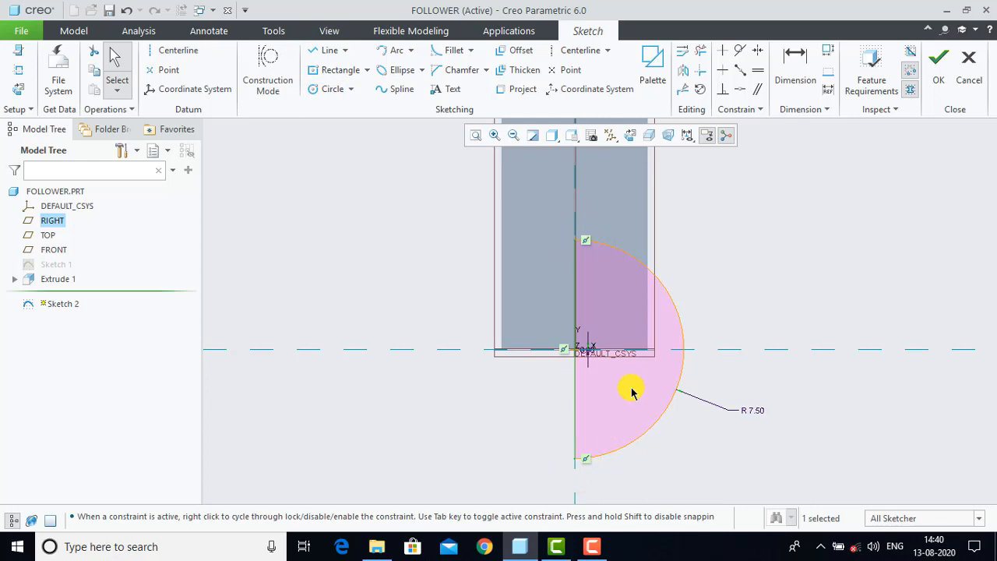
pyautogui.scroll(-2, 631, 392)
pyautogui.scroll(1, 629, 401)
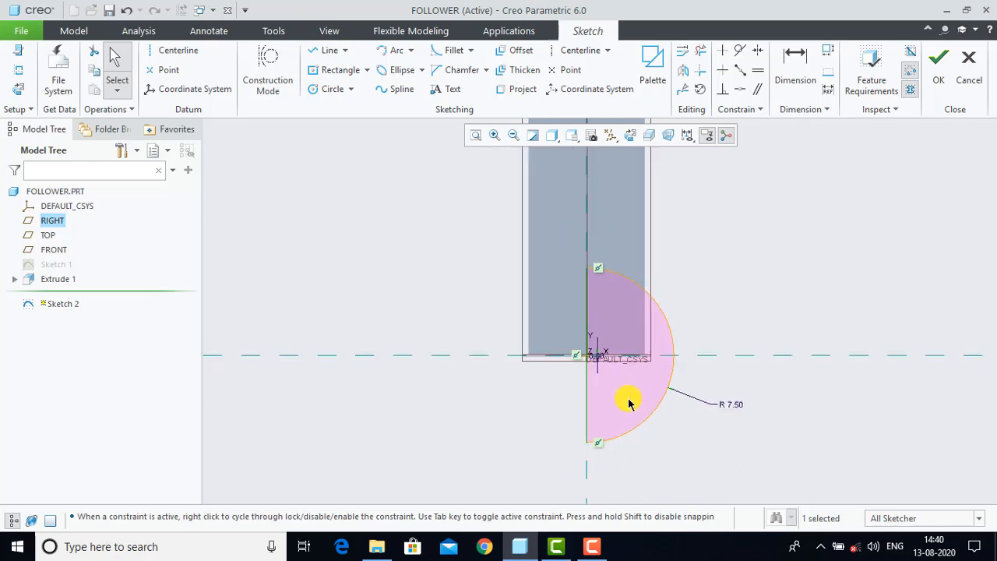
pyautogui.click(940, 75)
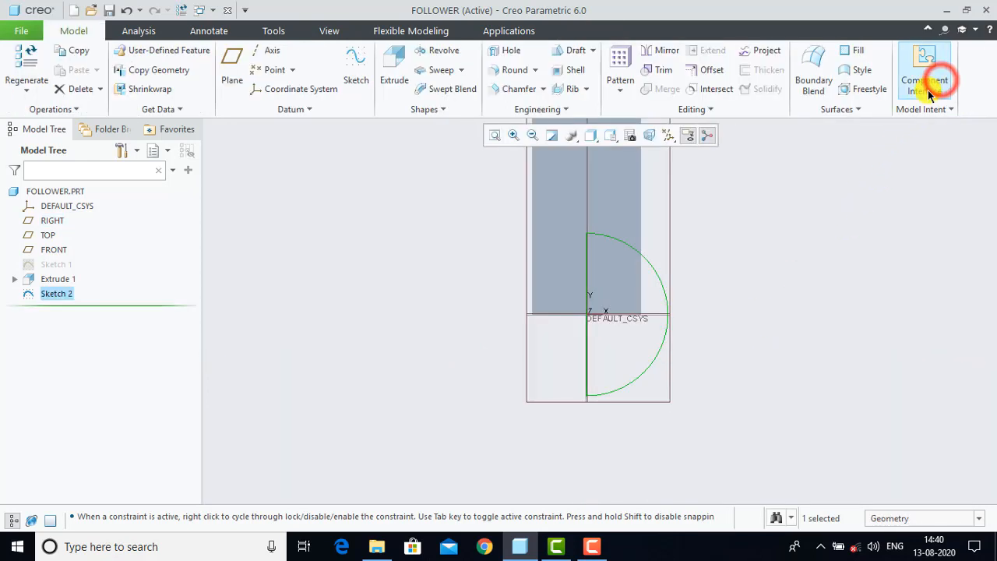
# Step: Revolve the semicircle 360° about its straight edge as a solid to form a ball on the bar's end
pyautogui.click(437, 50)
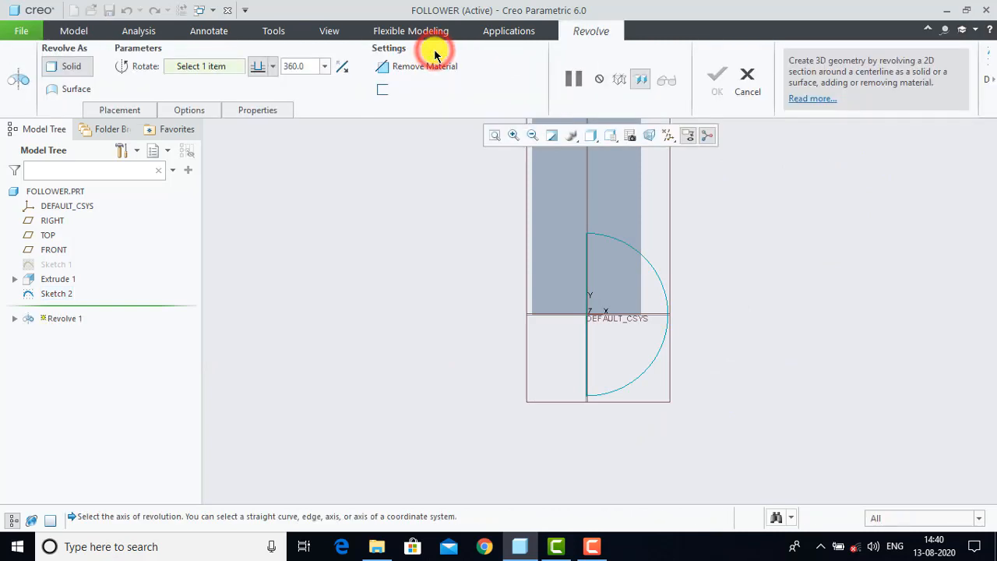
pyautogui.click(586, 343)
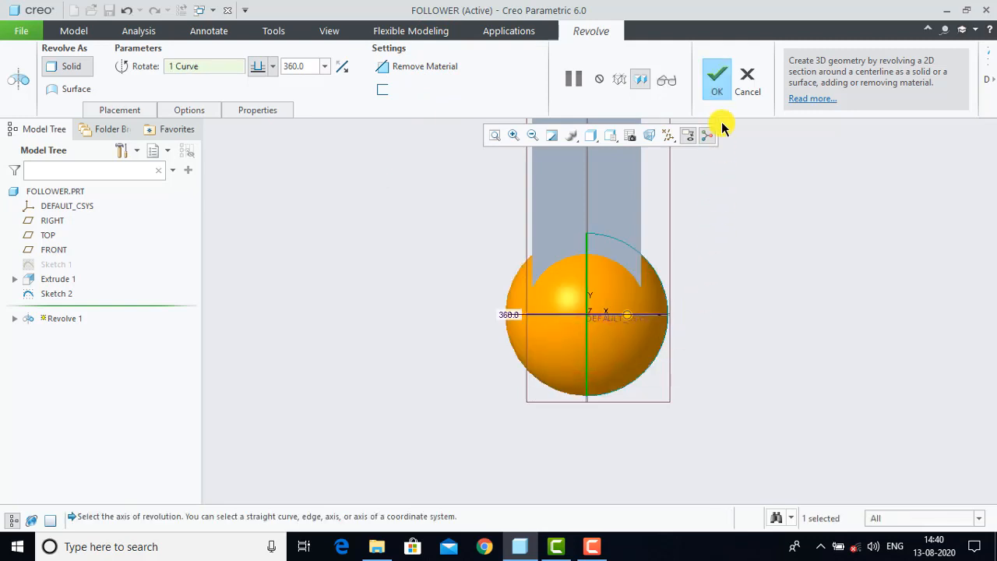
pyautogui.click(719, 81)
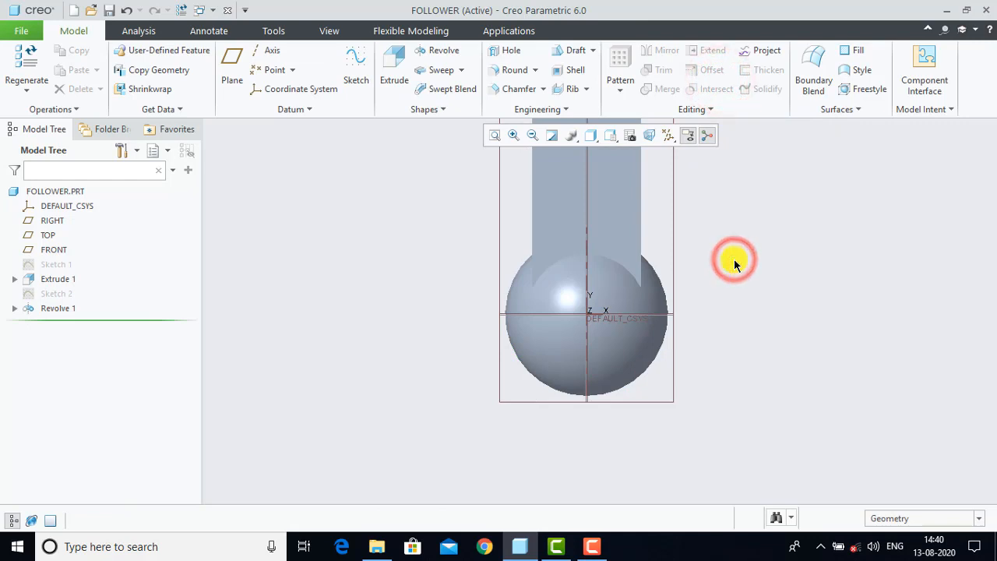
# Step: Create a datum point at the center of the follower ball's spherical surface
pyautogui.scroll(4, 734, 260)
pyautogui.moveTo(734, 260); pyautogui.dragTo(679, 405, button='middle')
pyautogui.scroll(-5, 662, 436)
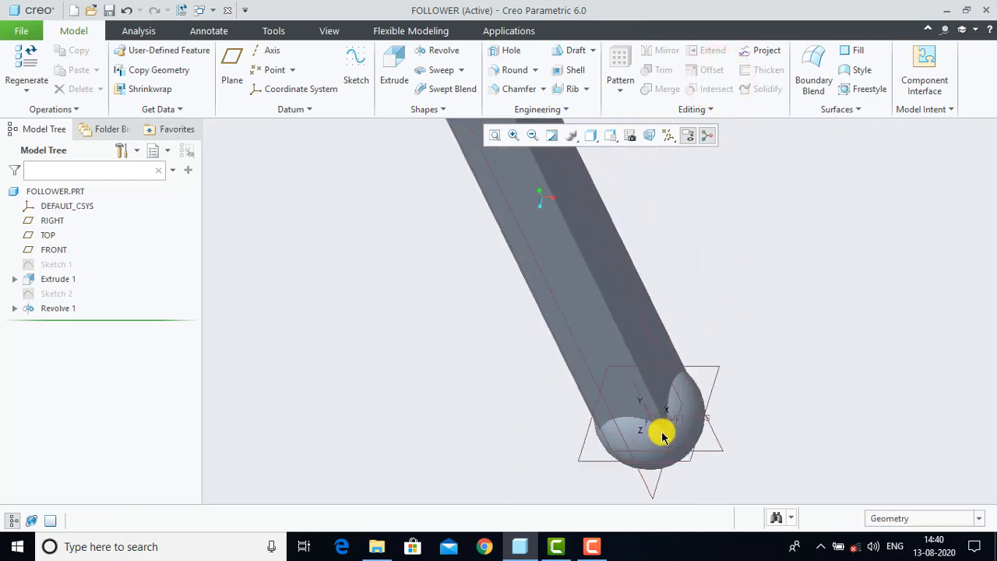
pyautogui.scroll(-1, 654, 451)
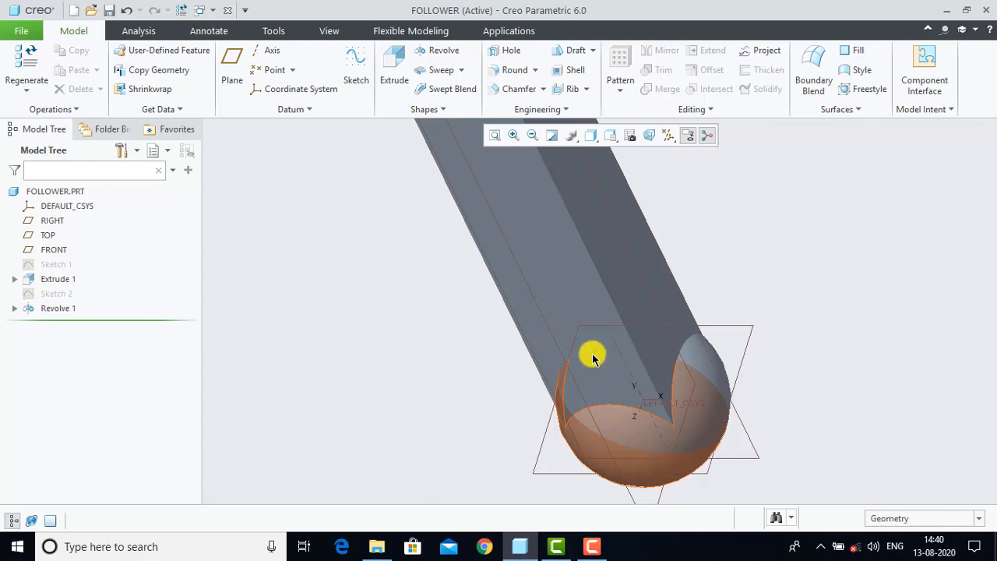
pyautogui.click(274, 70)
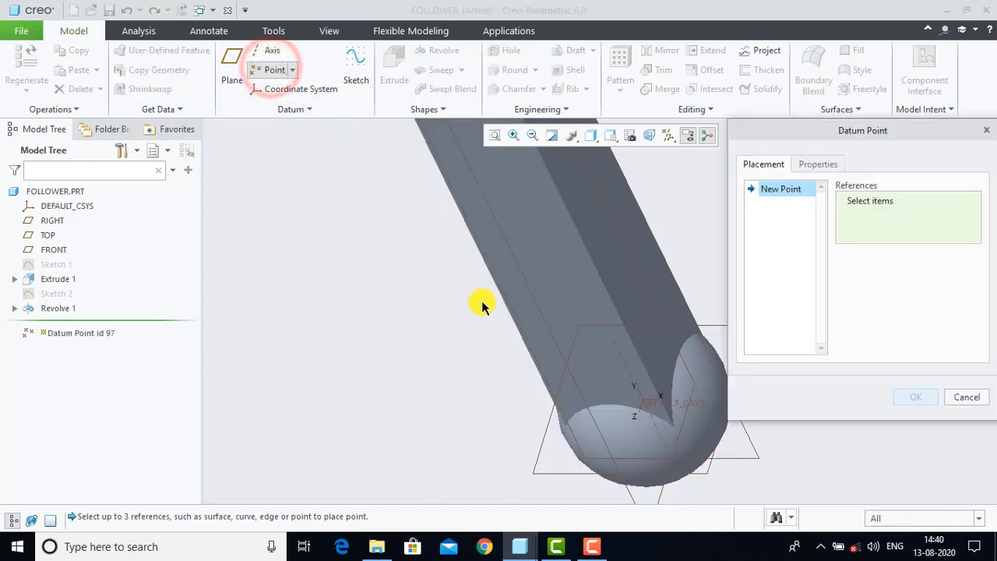
pyautogui.click(632, 449)
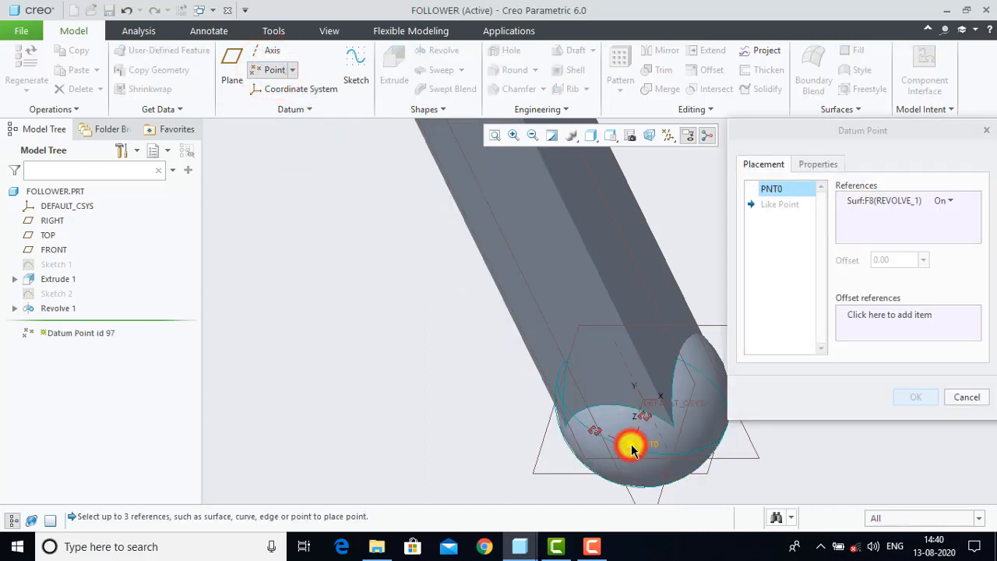
pyautogui.click(950, 201)
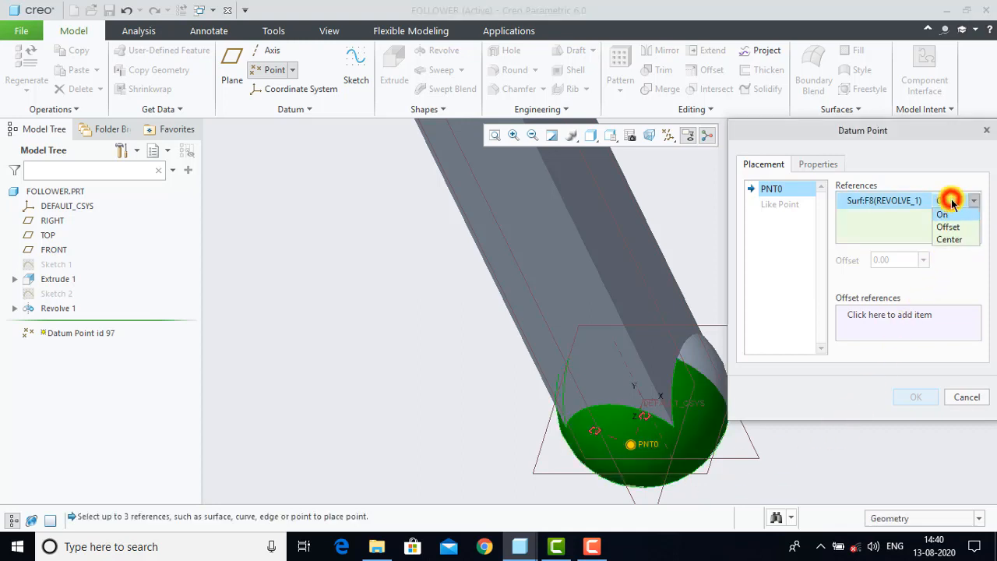
pyautogui.click(957, 242)
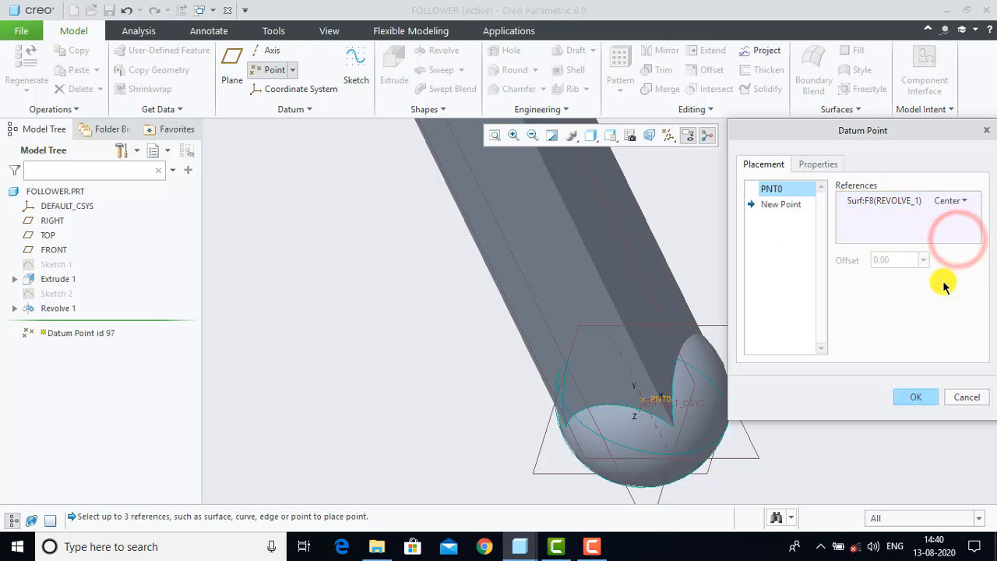
pyautogui.click(916, 399)
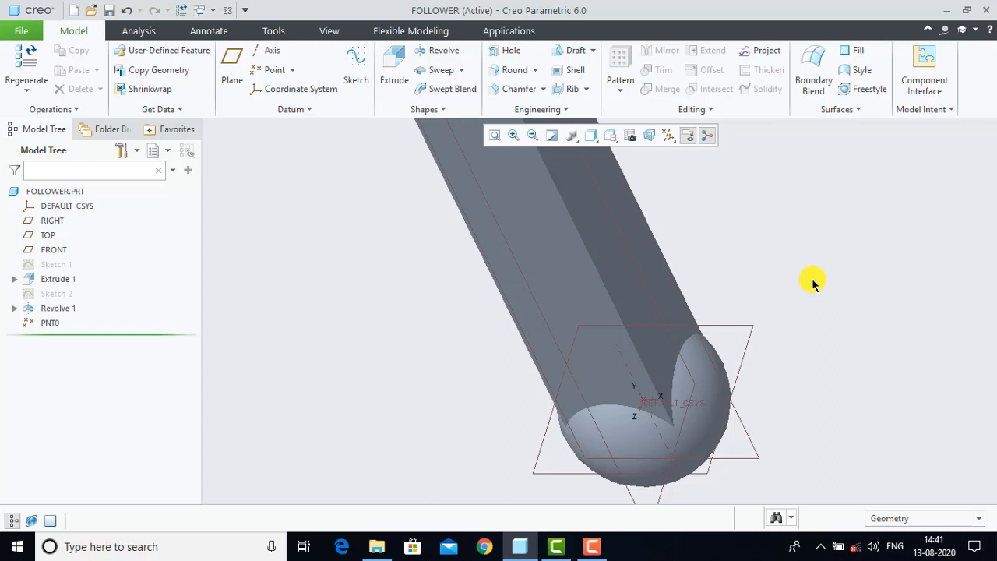
# Step: Apply the blue appearance from the Plastics-Gloss library to the whole FOLLOWER part
pyautogui.hotkey('ctrl', 'd')
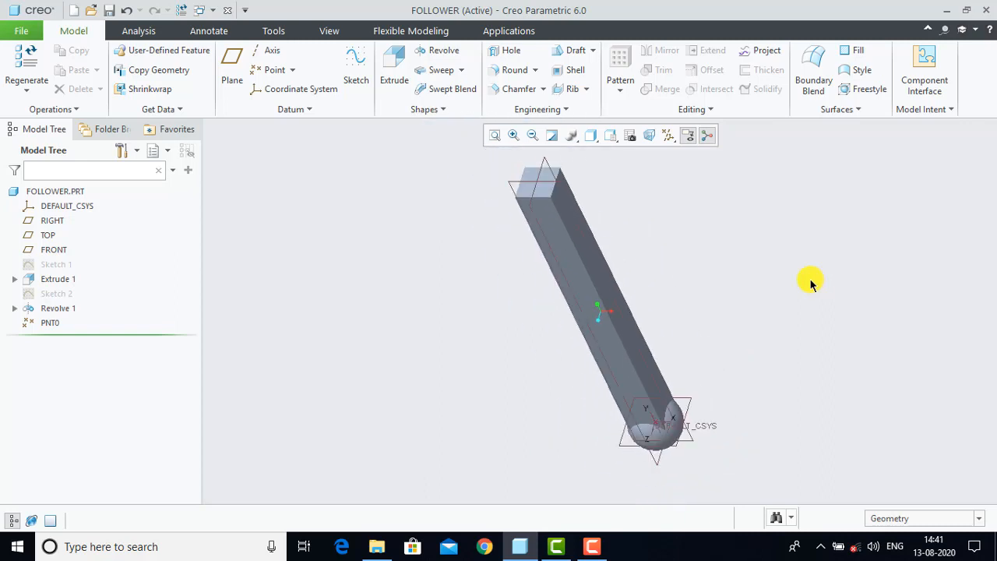
pyautogui.click(331, 30)
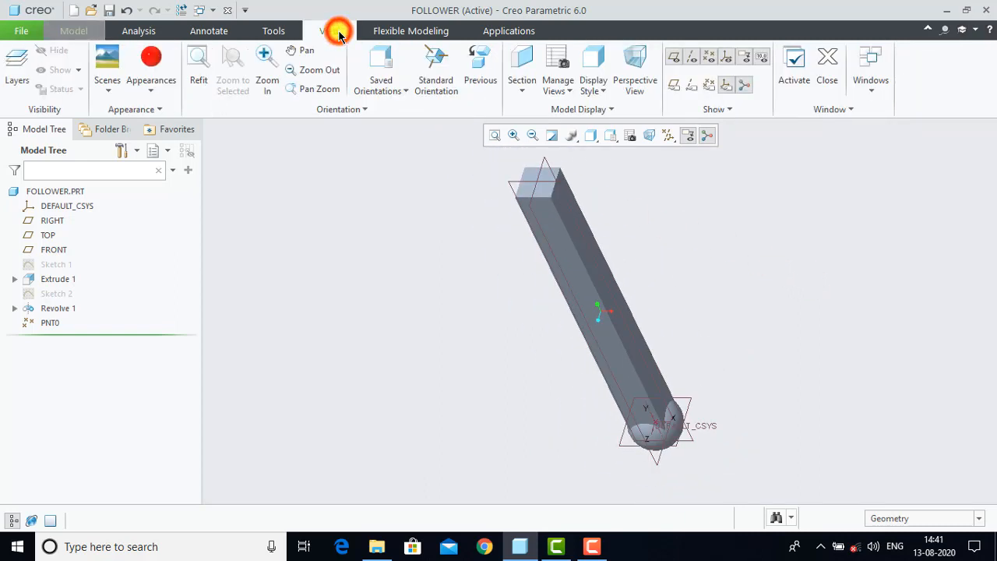
pyautogui.click(153, 93)
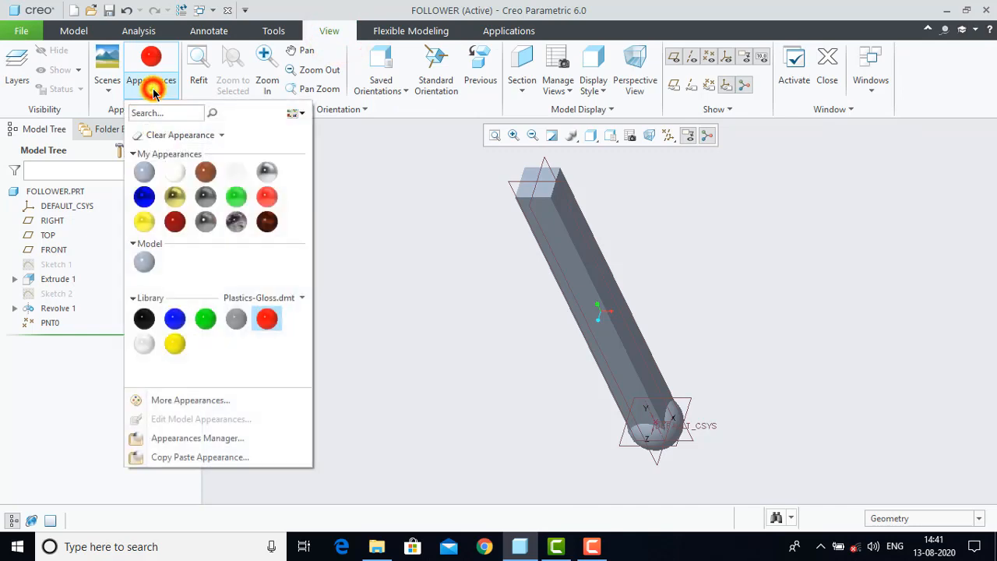
pyautogui.click(177, 321)
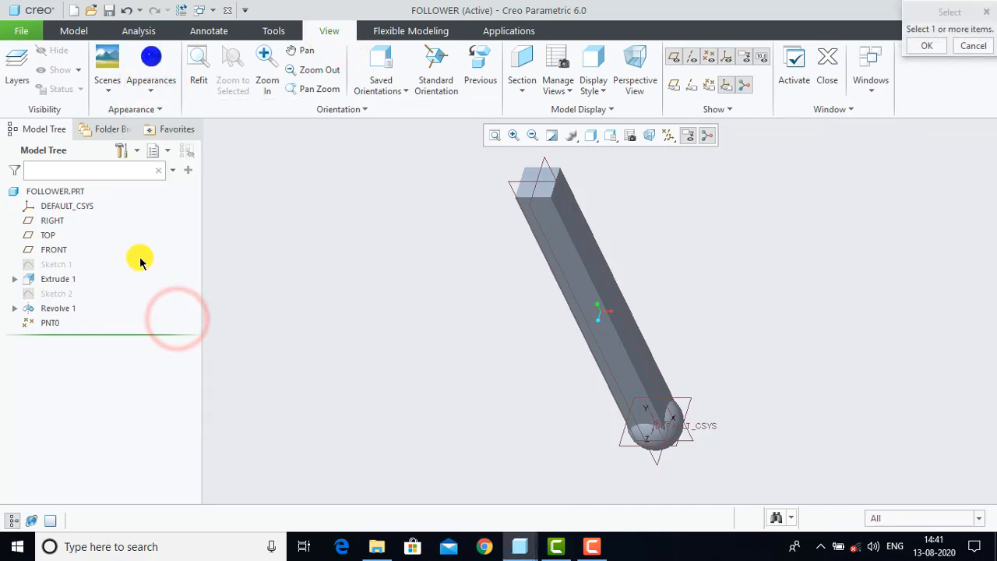
pyautogui.click(60, 192)
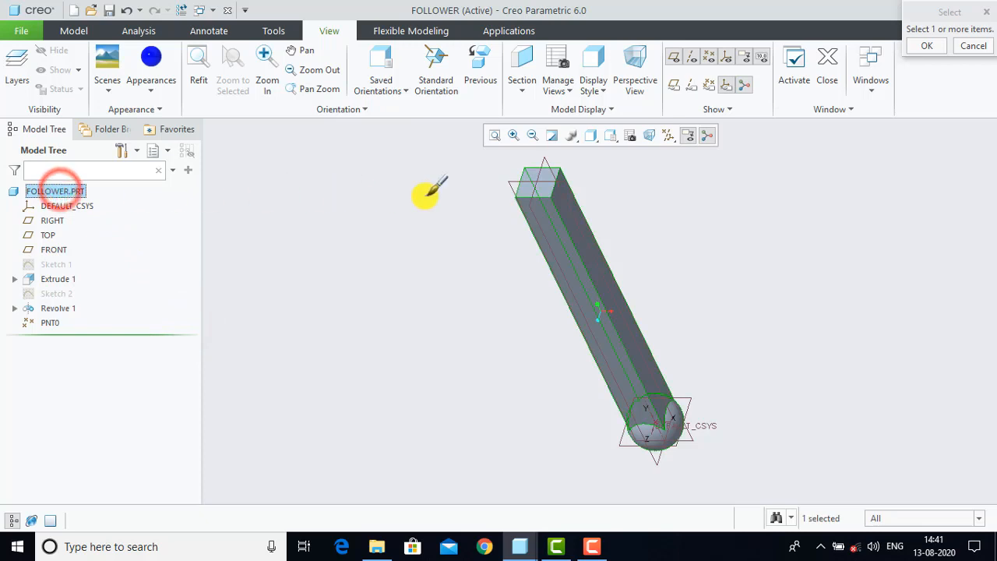
pyautogui.click(927, 45)
pyautogui.click(748, 249)
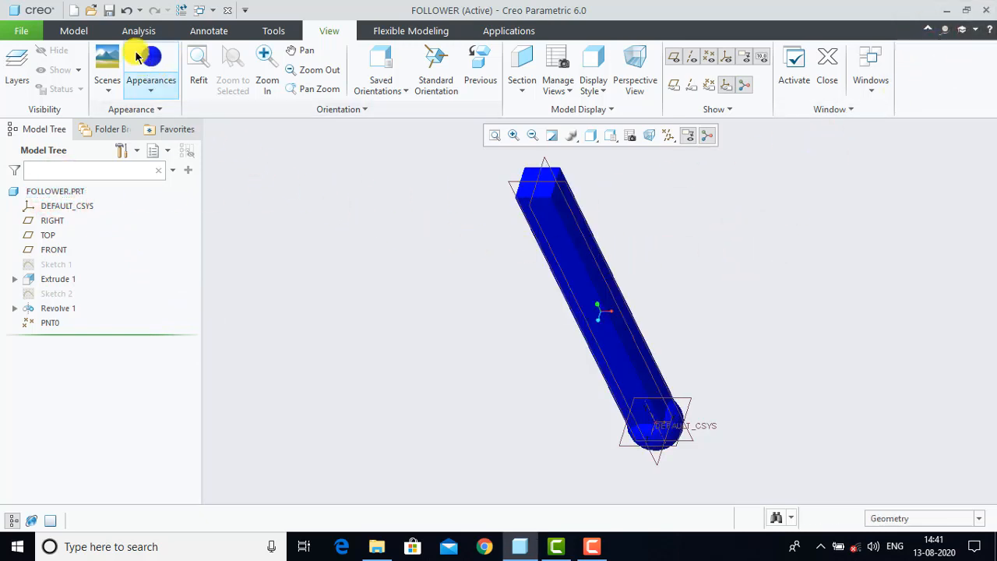
# Step: Save FOLLOWER.PRT in the cylindrical cam and follower folder and close its window
pyautogui.click(110, 10)
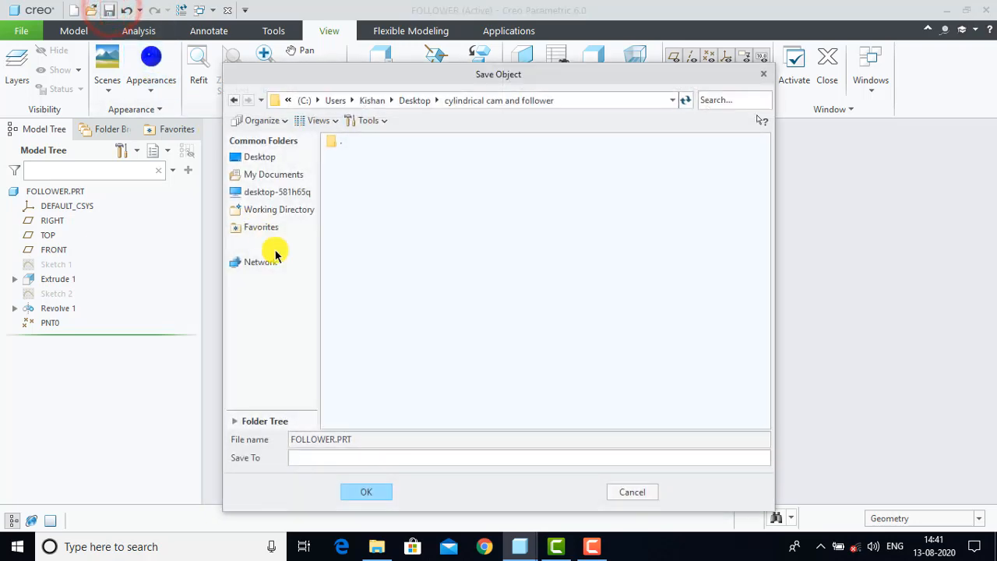
pyautogui.click(360, 493)
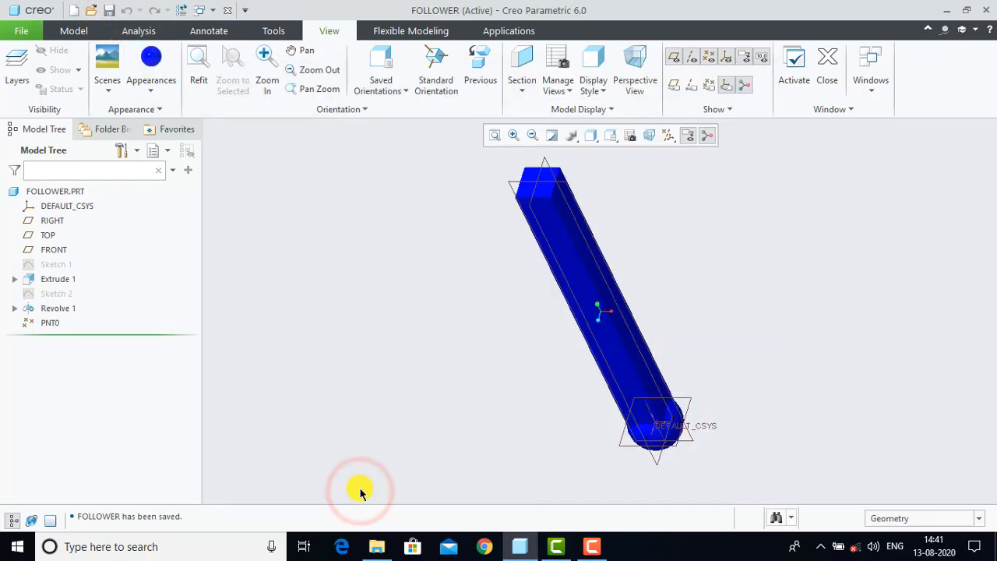
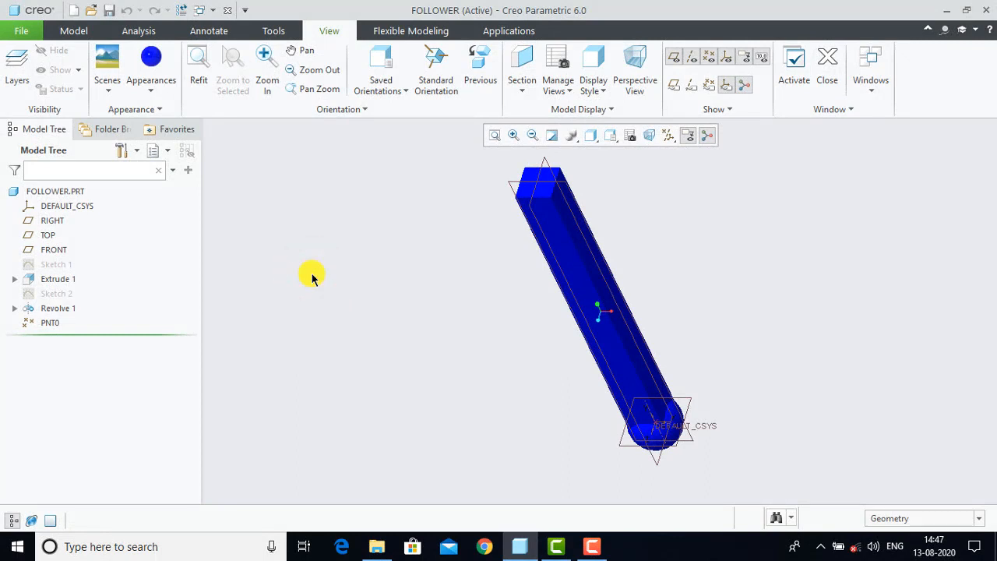
pyautogui.click(230, 11)
# Step: Create a new design assembly named final_assembly with the mmks_asm_design template instead of the default one
pyautogui.click(17, 62)
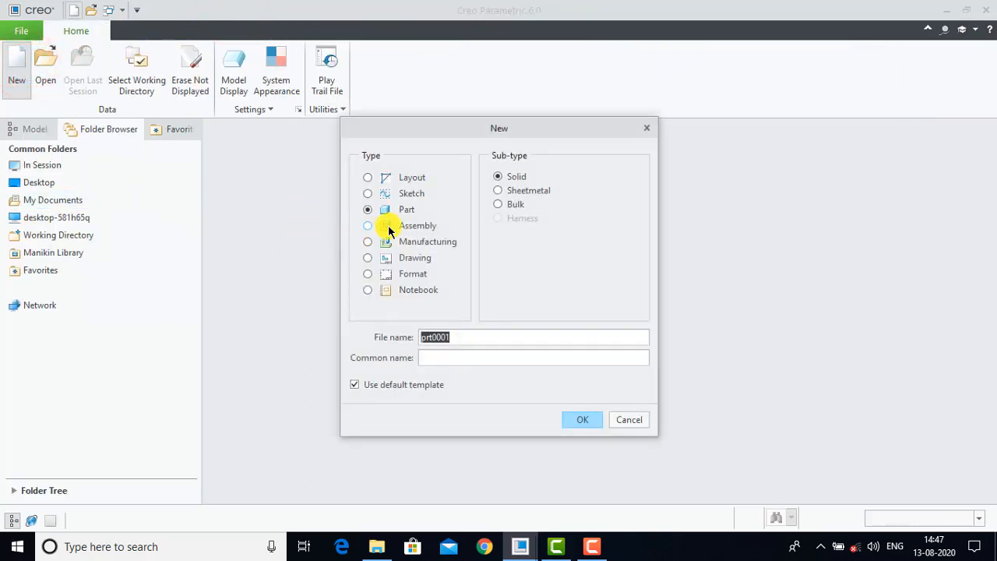
pyautogui.click(383, 226)
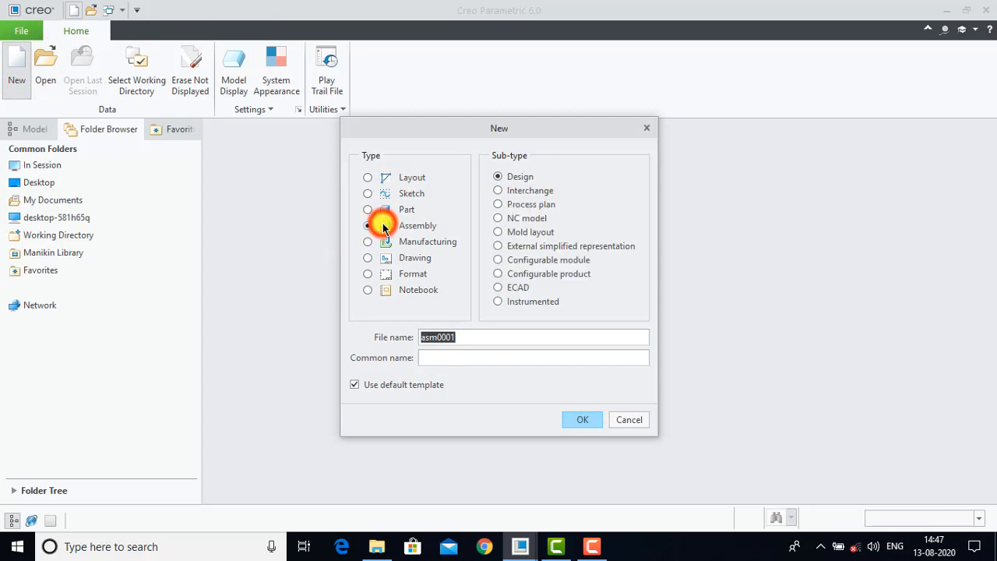
pyautogui.click(356, 387)
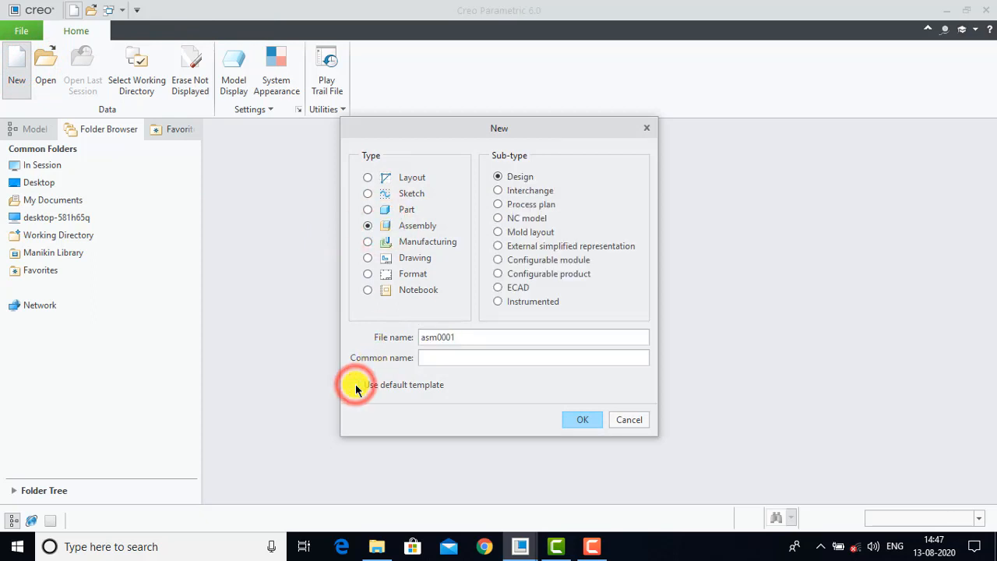
pyautogui.moveTo(471, 338); pyautogui.dragTo(419, 337)
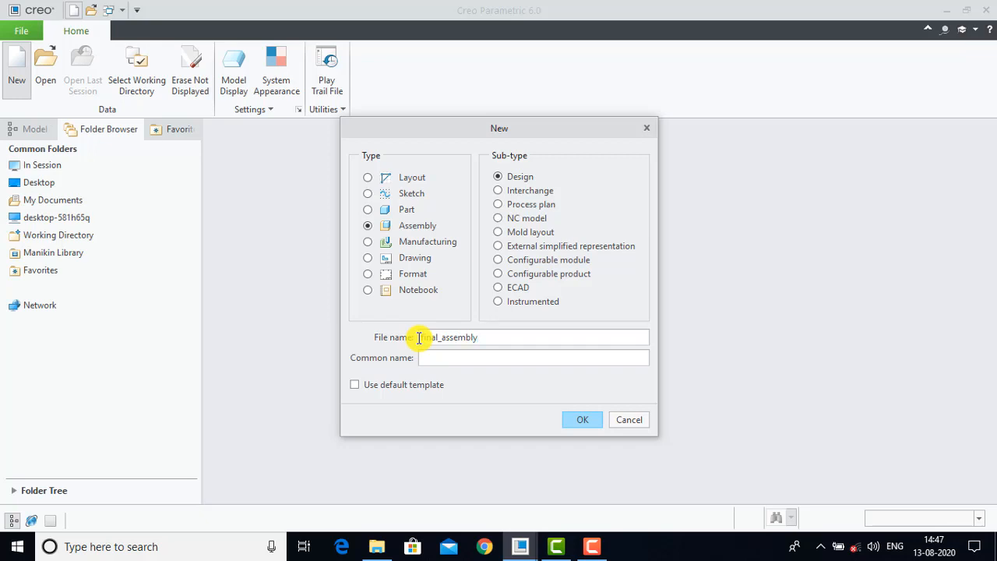
pyautogui.click(583, 419)
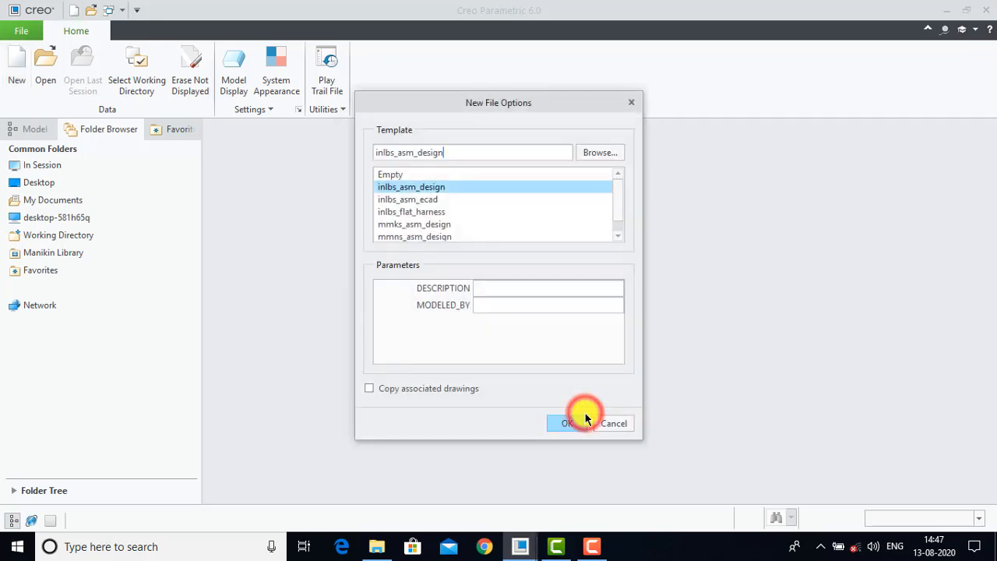
pyautogui.click(615, 209)
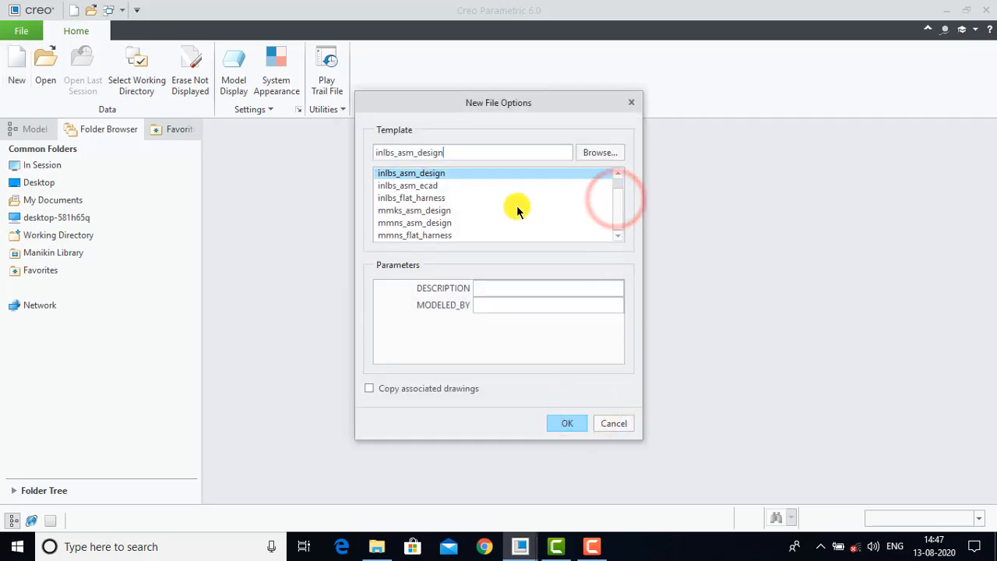
pyautogui.click(414, 210)
pyautogui.click(555, 425)
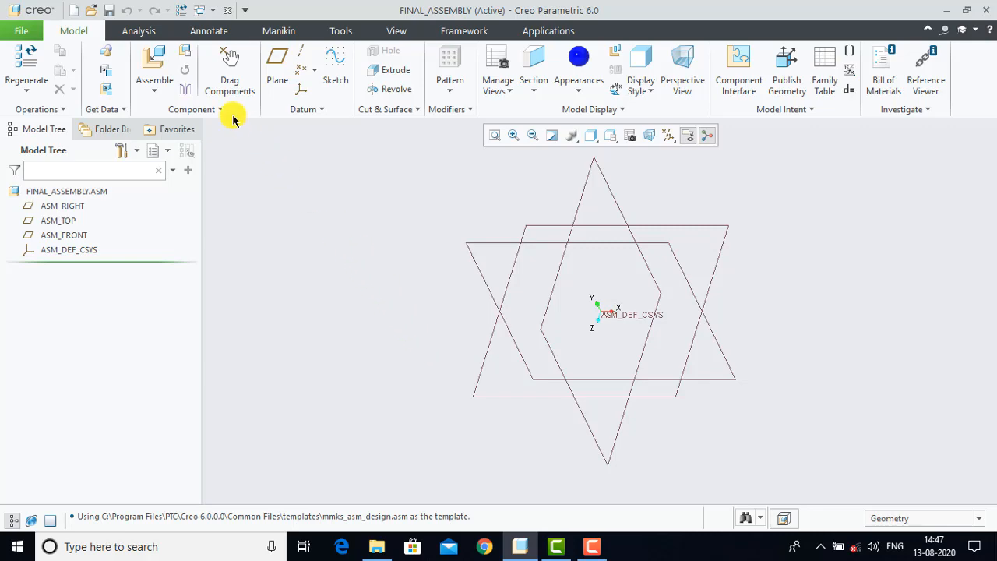
# Step: Assemble support.prt as the first component and fix it with a Default constraint
pyautogui.click(162, 68)
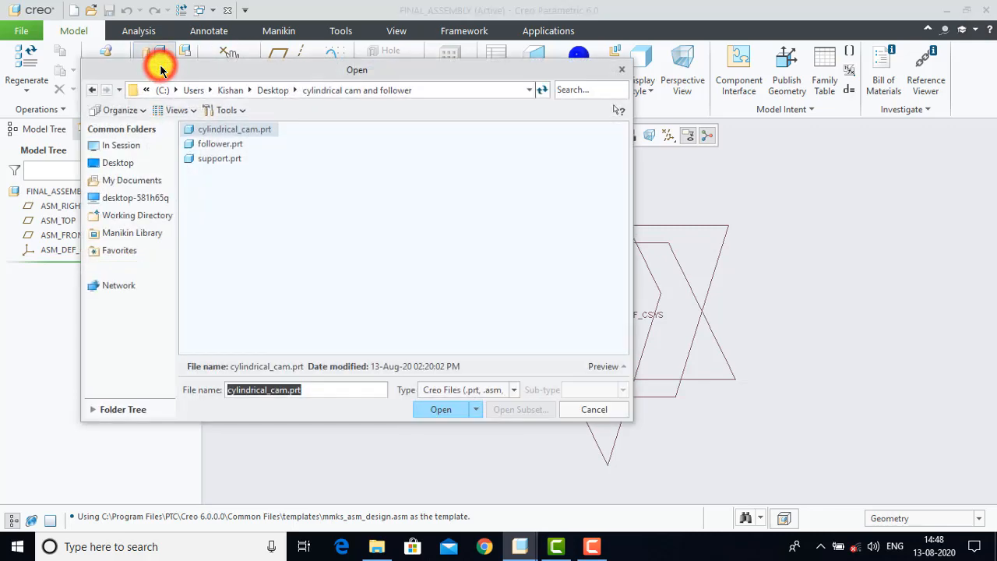
pyautogui.click(211, 159)
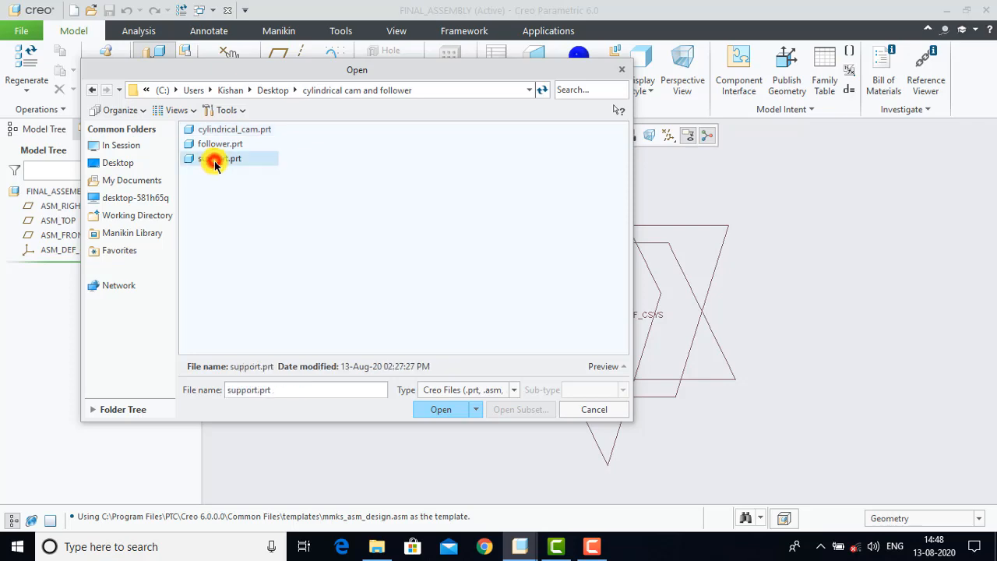
pyautogui.click(428, 407)
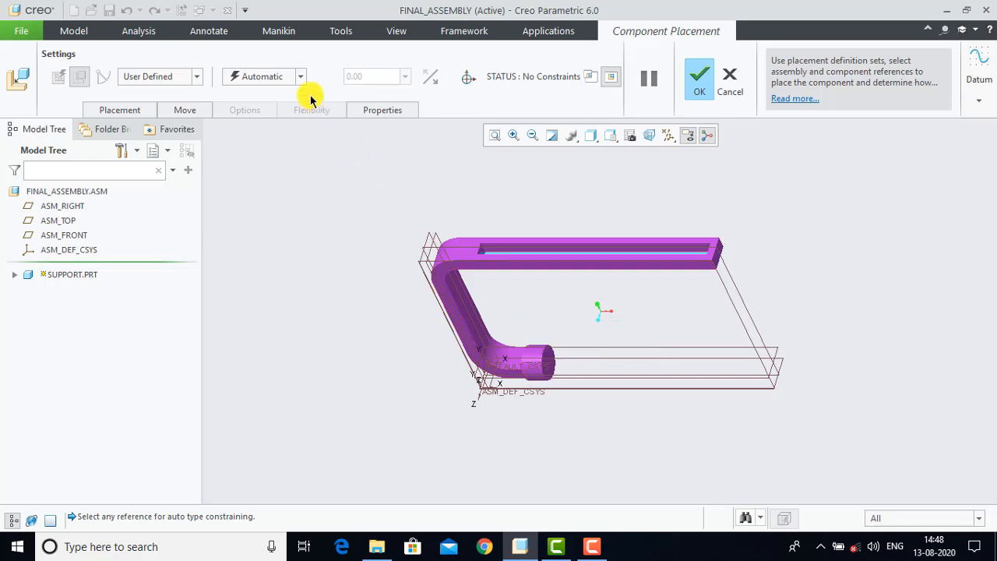
pyautogui.click(272, 76)
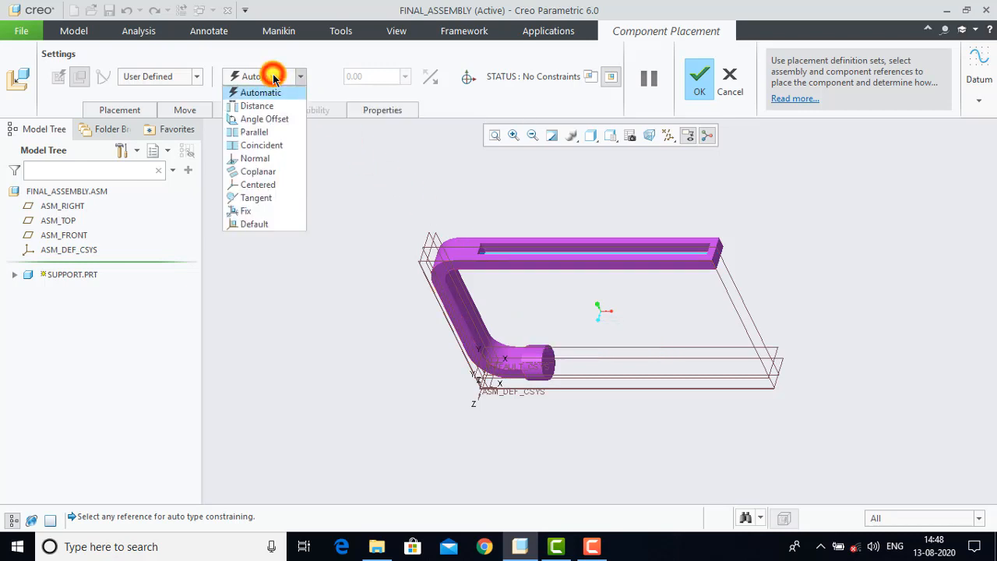
pyautogui.click(259, 223)
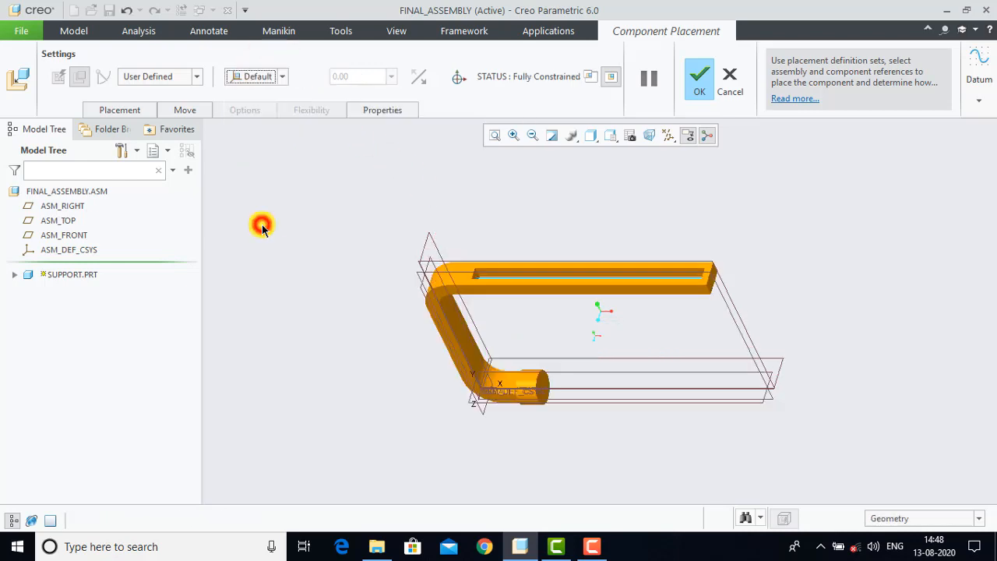
pyautogui.click(698, 81)
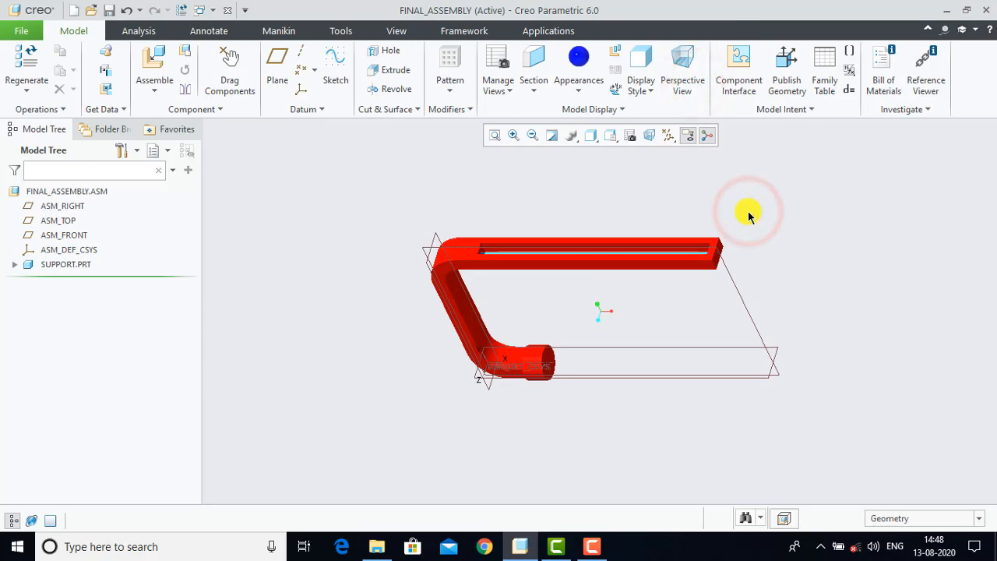
# Step: Bring cylindrical_cam.prt into the assembly as the second component
pyautogui.click(155, 60)
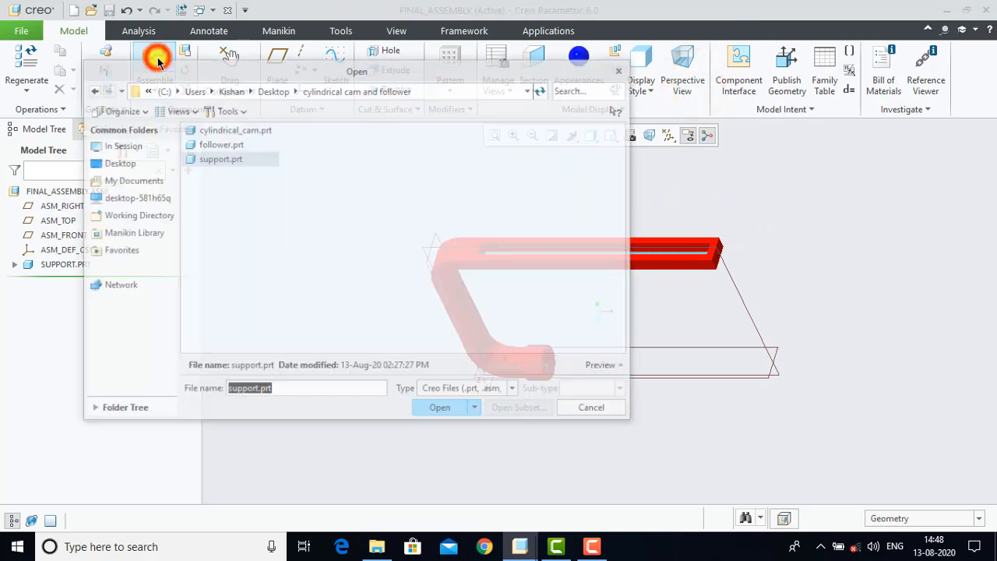
pyautogui.click(226, 131)
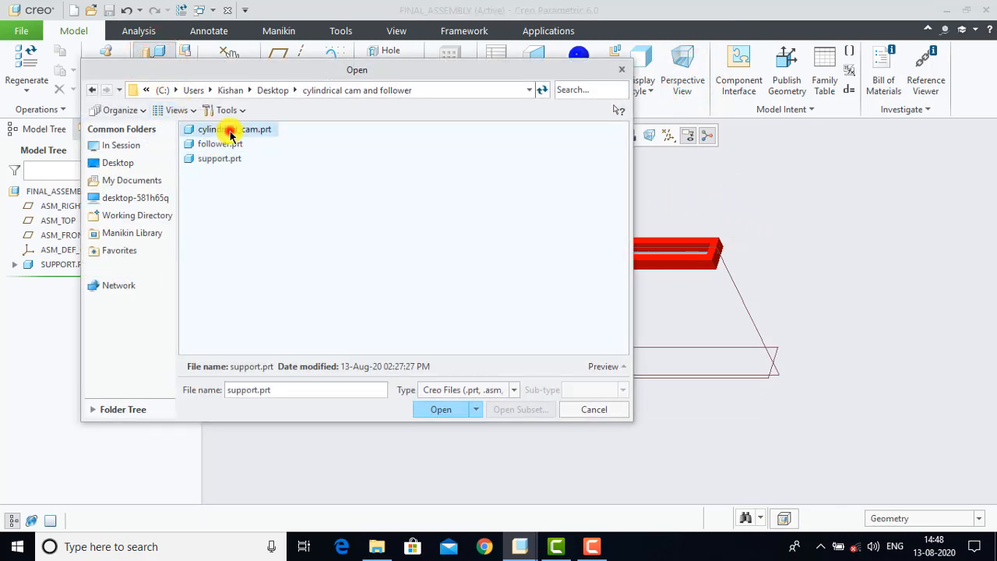
pyautogui.click(438, 411)
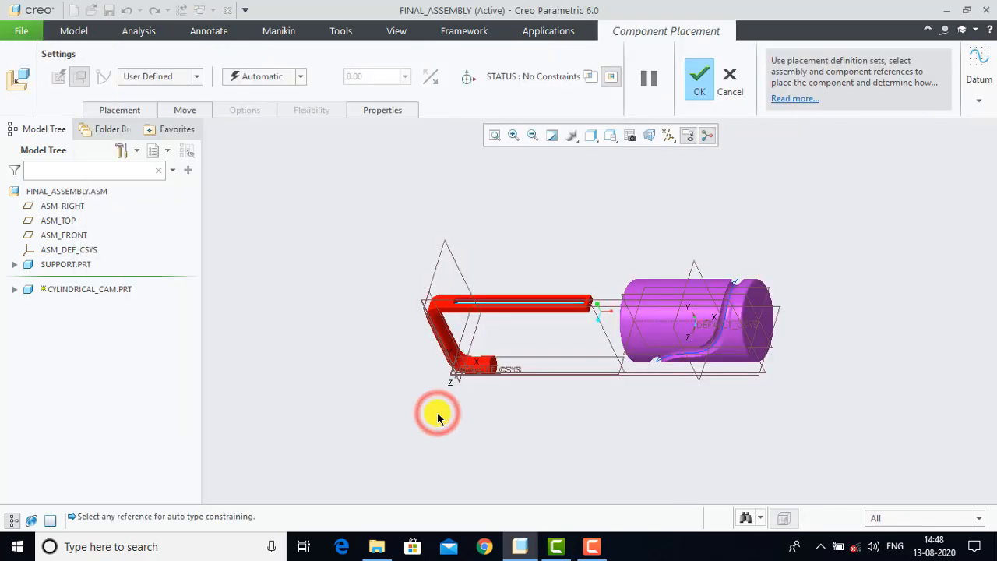
pyautogui.scroll(-3, 517, 405)
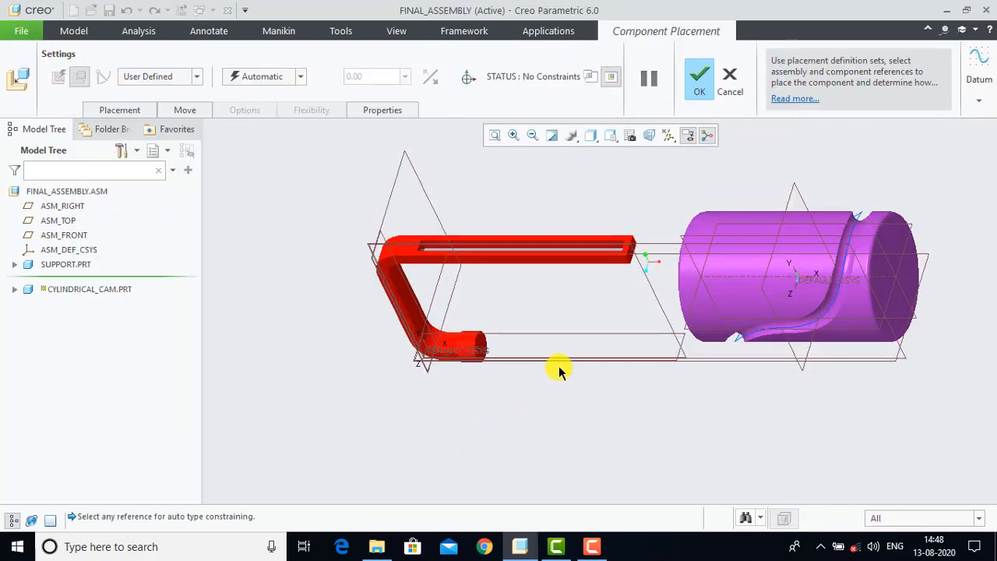
pyautogui.scroll(-2, 572, 304)
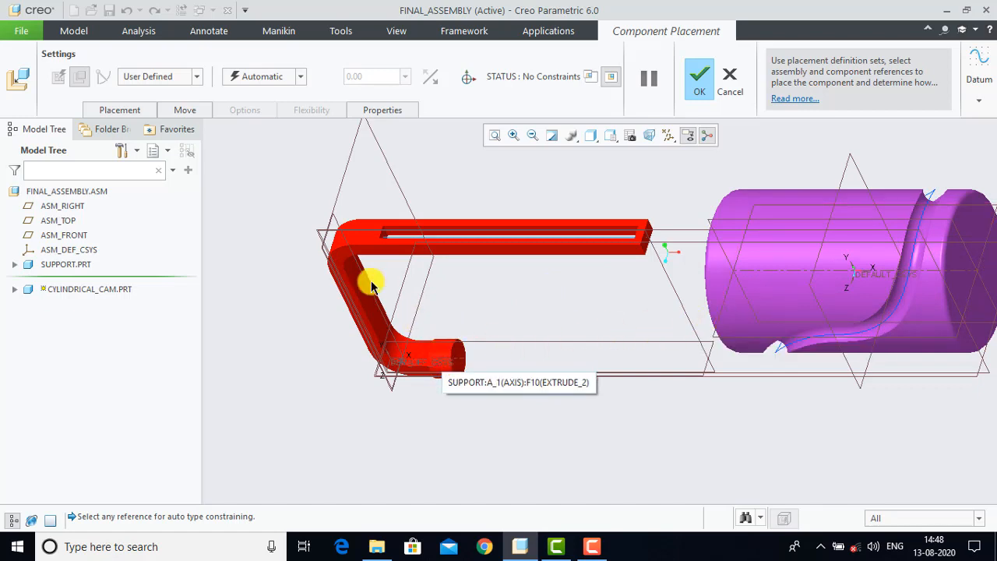
# Step: Choose a Pin connection for the cam and align its central hole with the cylindrical surface of the support's end boss
pyautogui.click(172, 74)
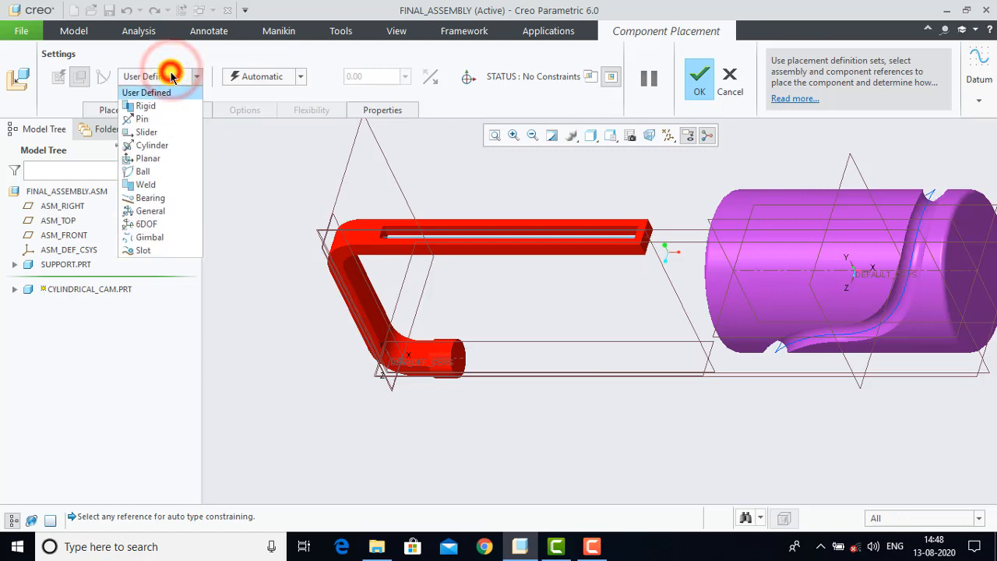
pyautogui.click(156, 117)
pyautogui.scroll(4, 445, 353)
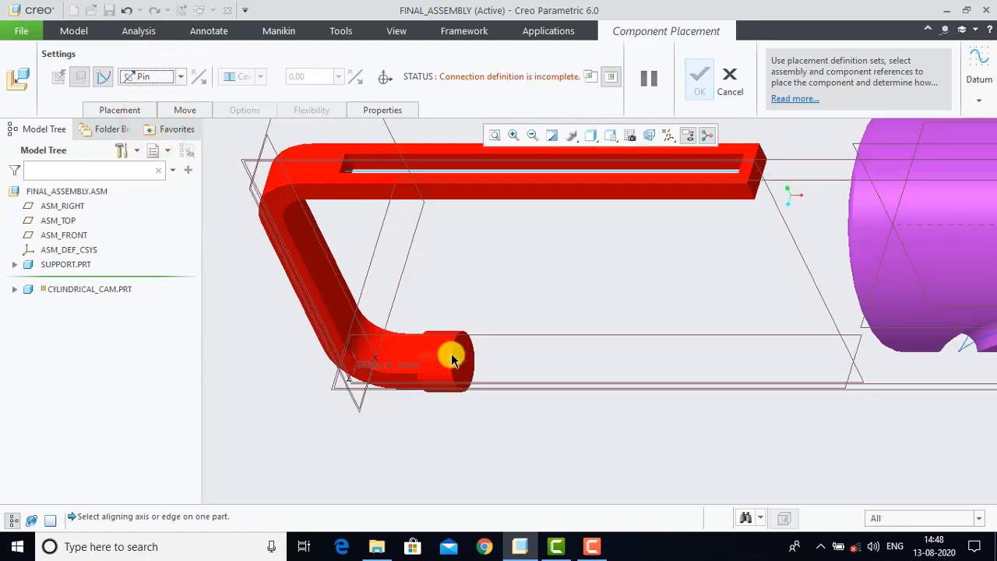
pyautogui.click(439, 351)
pyautogui.scroll(-4, 440, 353)
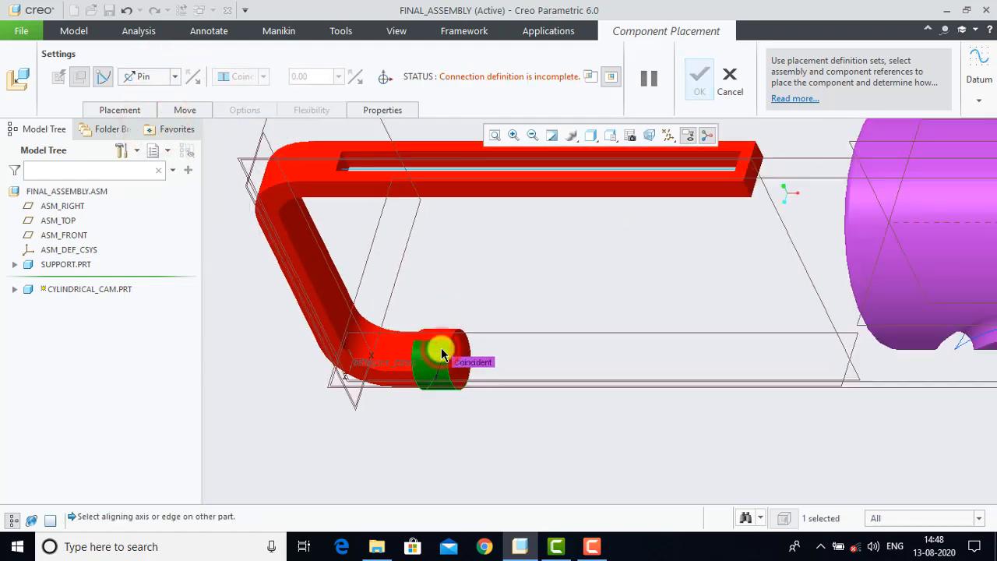
pyautogui.moveTo(460, 410); pyautogui.dragTo(530, 403, button='middle')
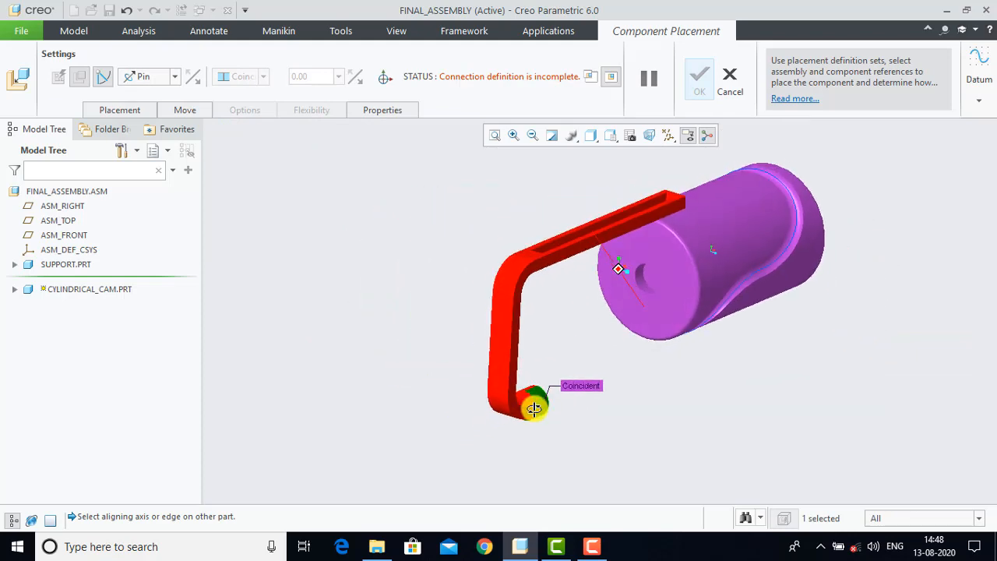
pyautogui.scroll(5, 646, 284)
pyautogui.click(649, 267)
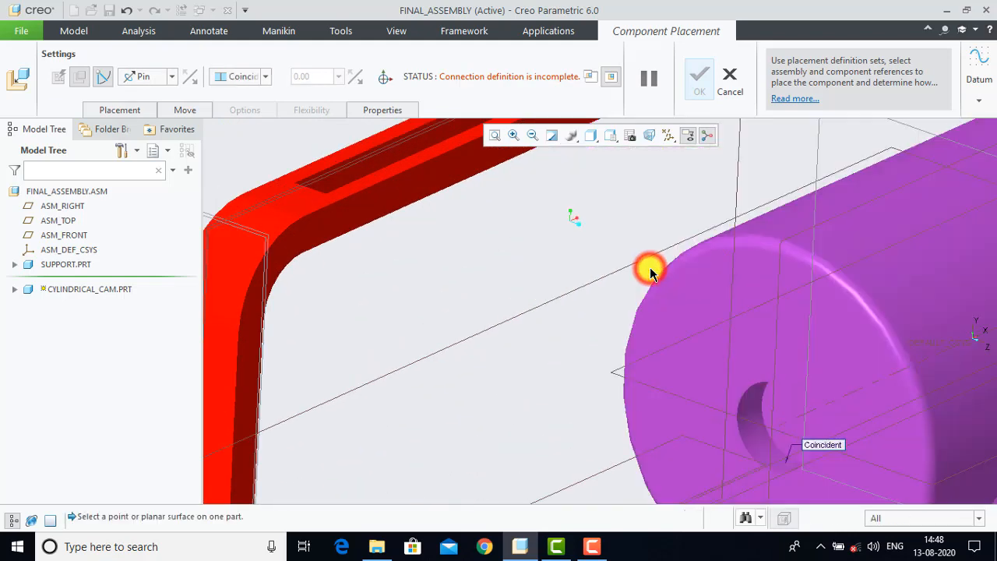
# Step: Make the bottom face of the cam's hole coincident with the support boss's end face and complete the cam placement
pyautogui.scroll(-4, 608, 294)
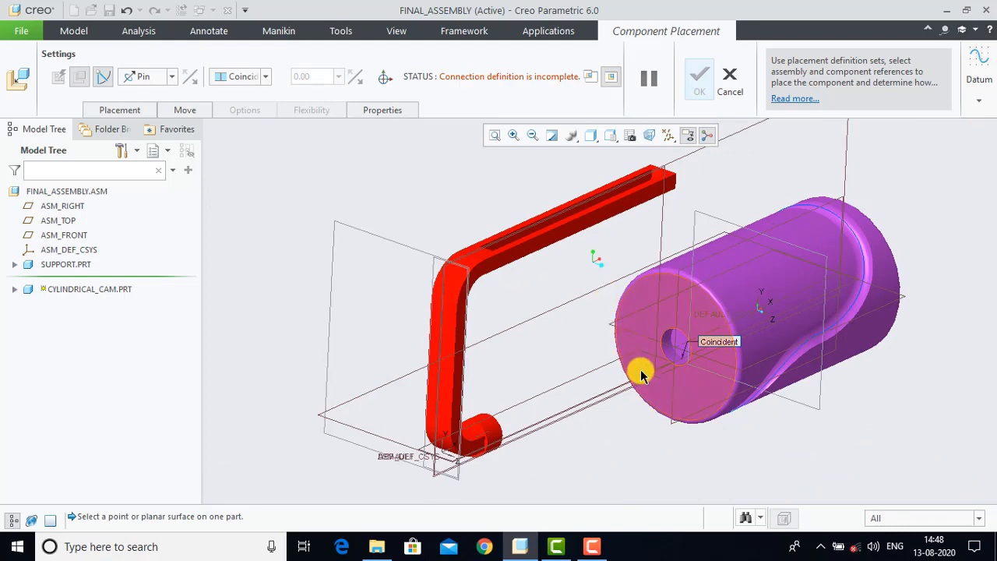
pyautogui.scroll(3, 650, 363)
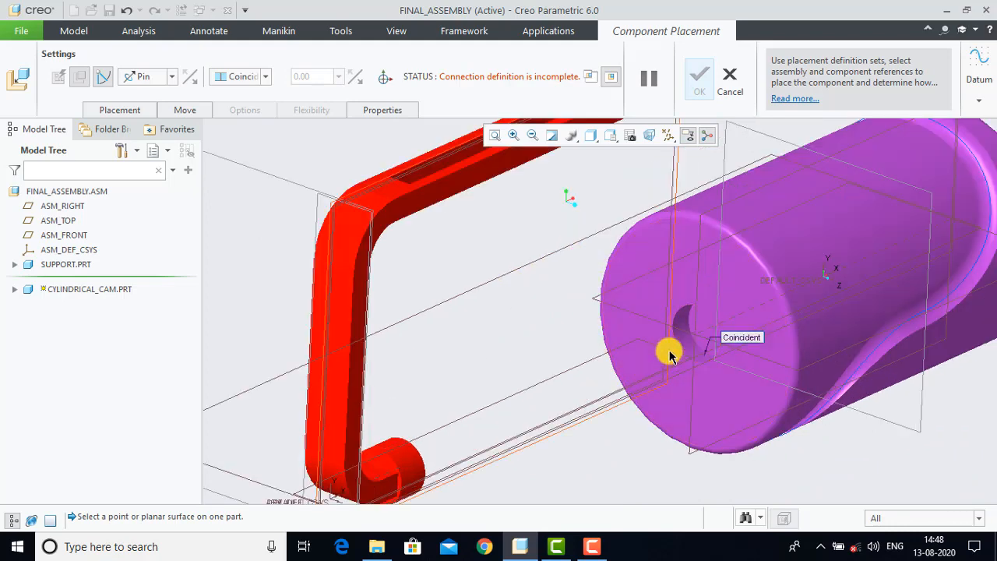
pyautogui.click(701, 324)
pyautogui.scroll(-3, 686, 358)
pyautogui.moveTo(666, 421); pyautogui.dragTo(576, 413, button='middle')
pyautogui.scroll(3, 476, 339)
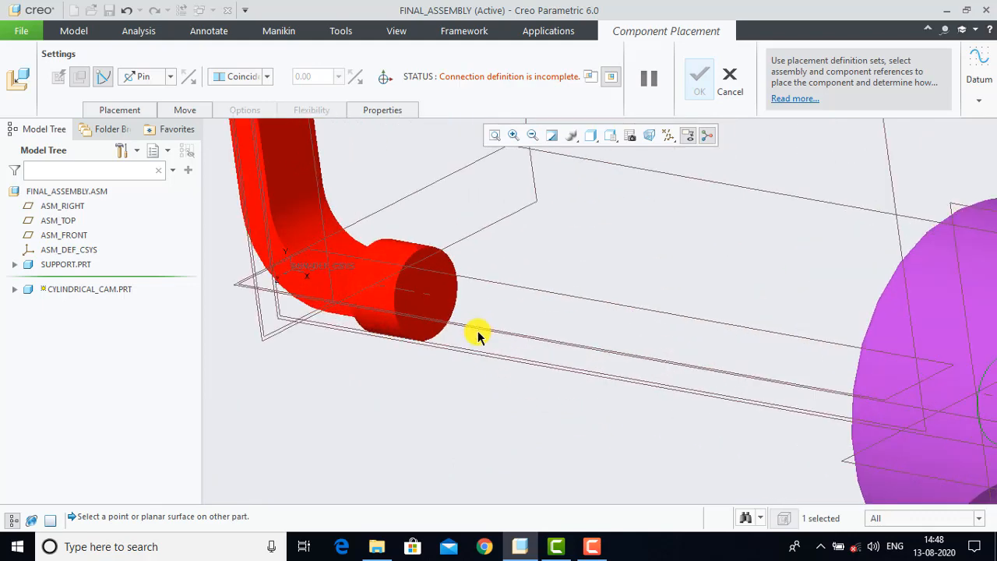
pyautogui.click(446, 289)
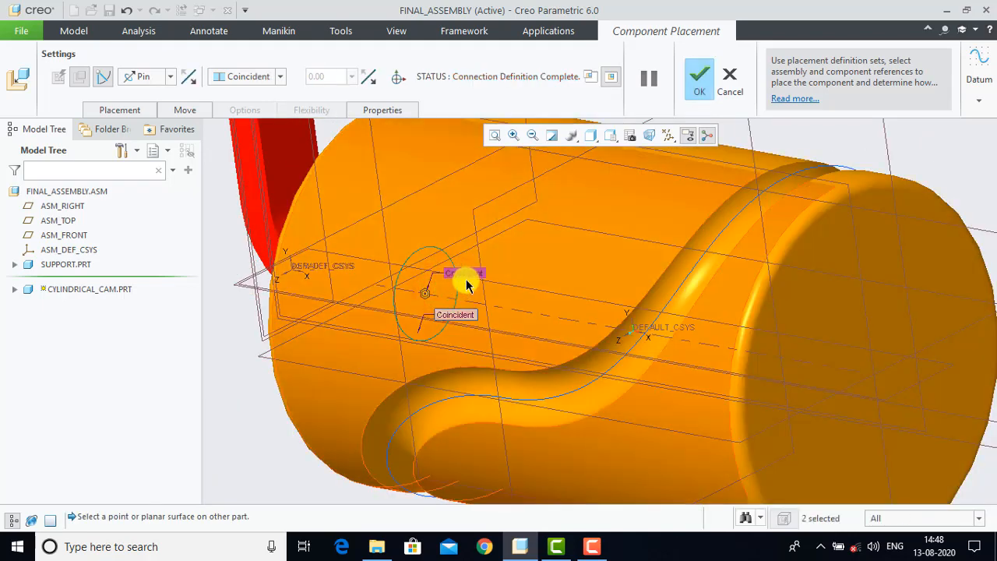
pyautogui.click(698, 81)
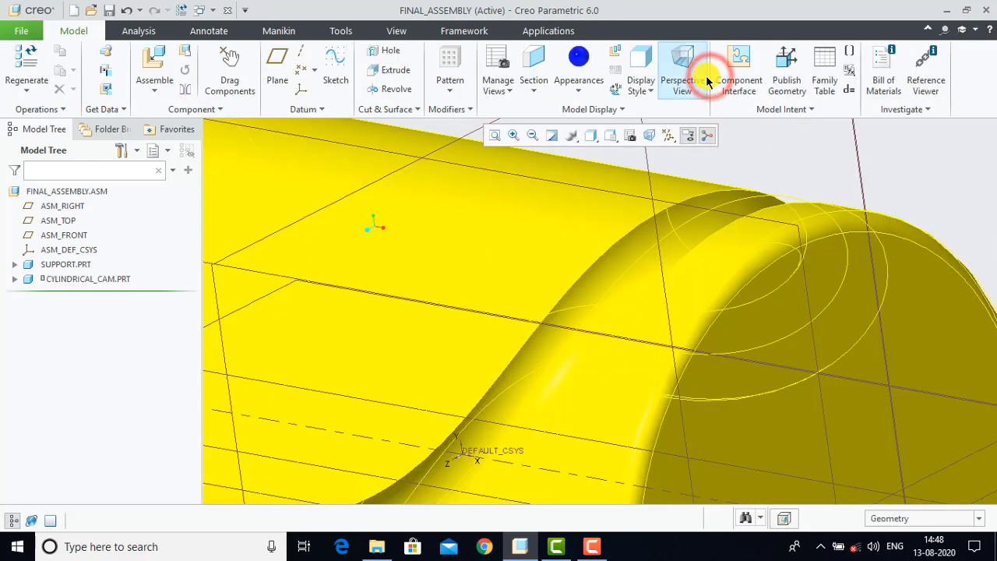
pyautogui.click(708, 81)
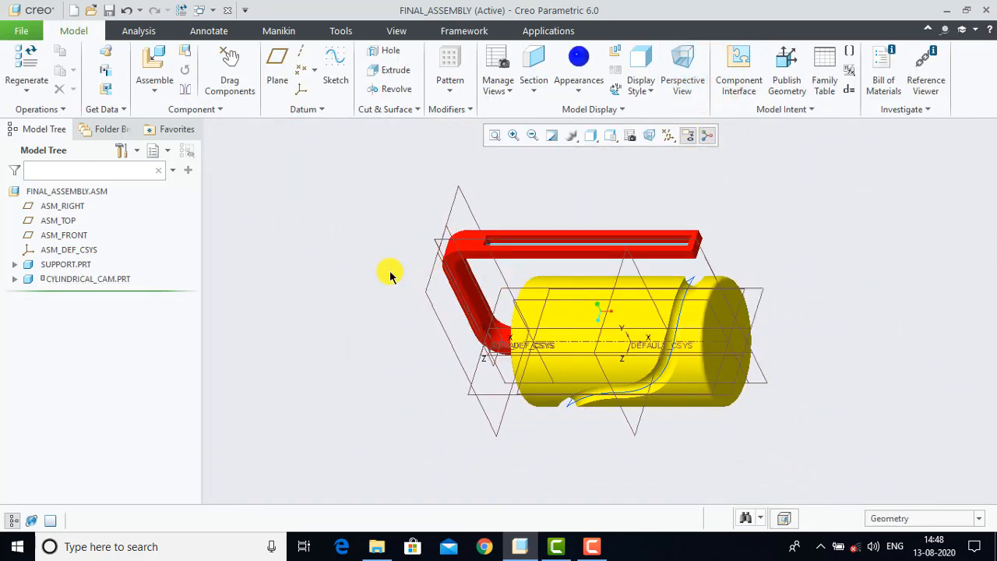
pyautogui.click(389, 274)
# Step: Bring follower.prt into the assembly and set its connection type to Slot
pyautogui.click(155, 57)
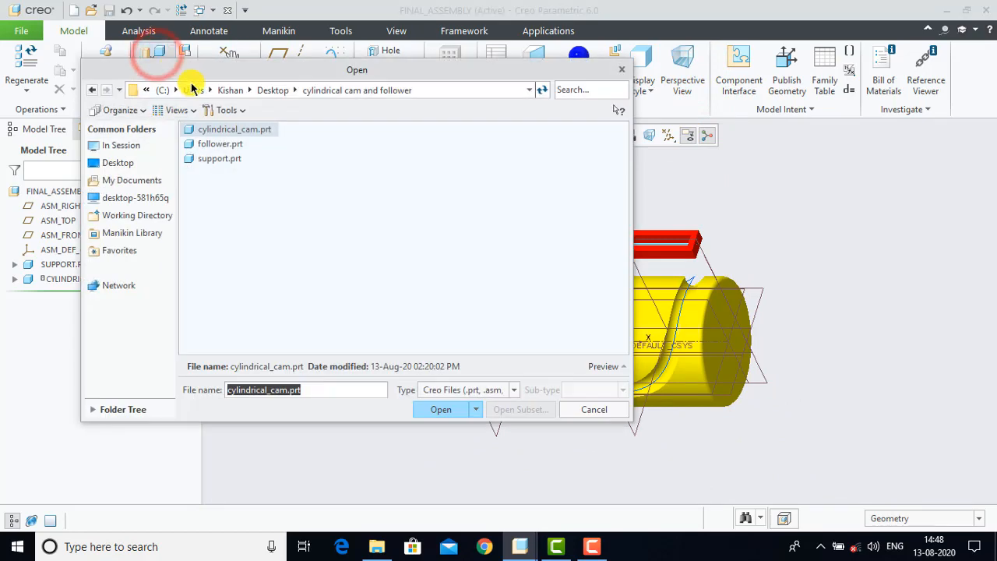
pyautogui.click(225, 145)
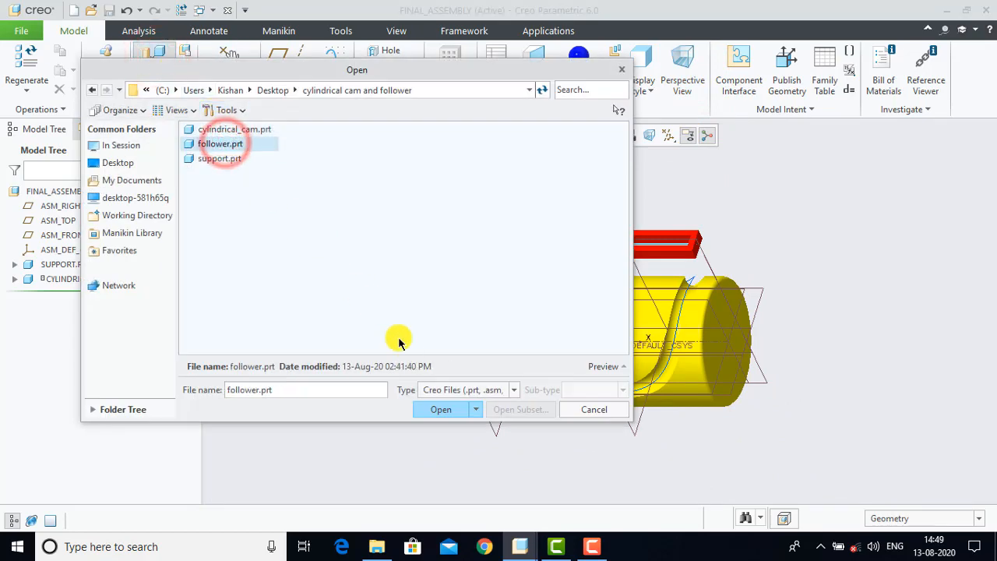
pyautogui.click(430, 408)
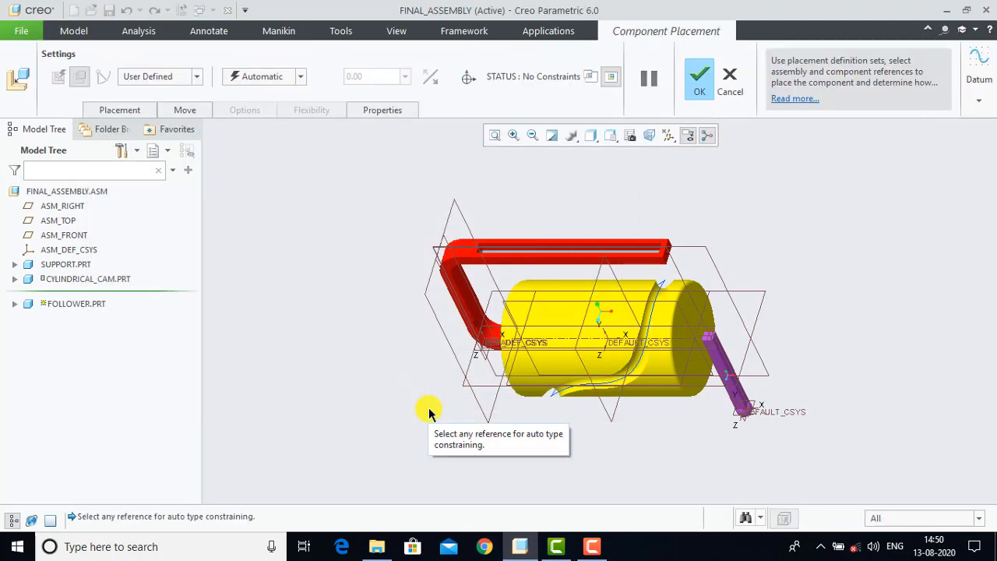
pyautogui.click(175, 80)
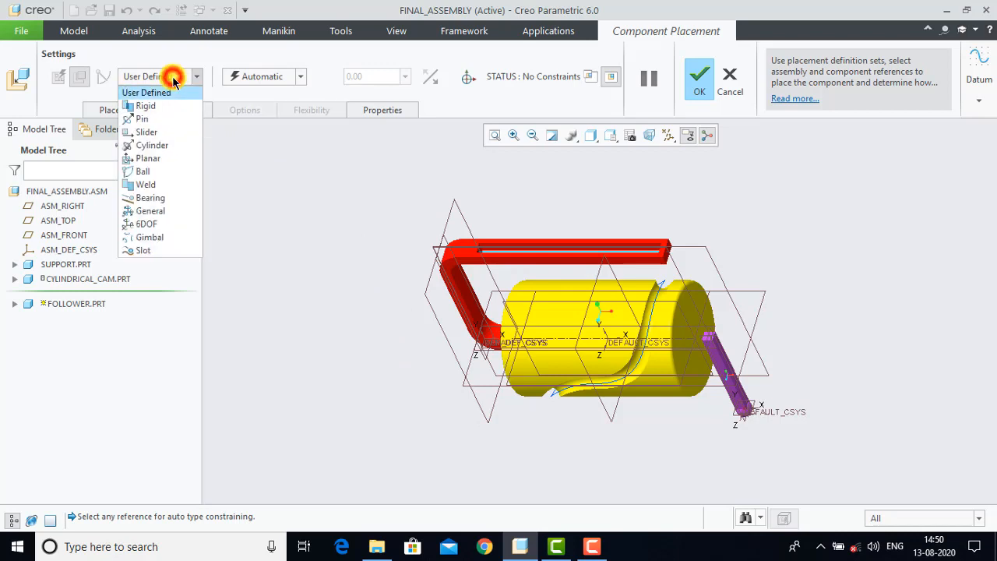
pyautogui.click(151, 251)
# Step: Select all four curve segments along the cam's groove as the path of the follower's slot connection
pyautogui.scroll(-3, 627, 362)
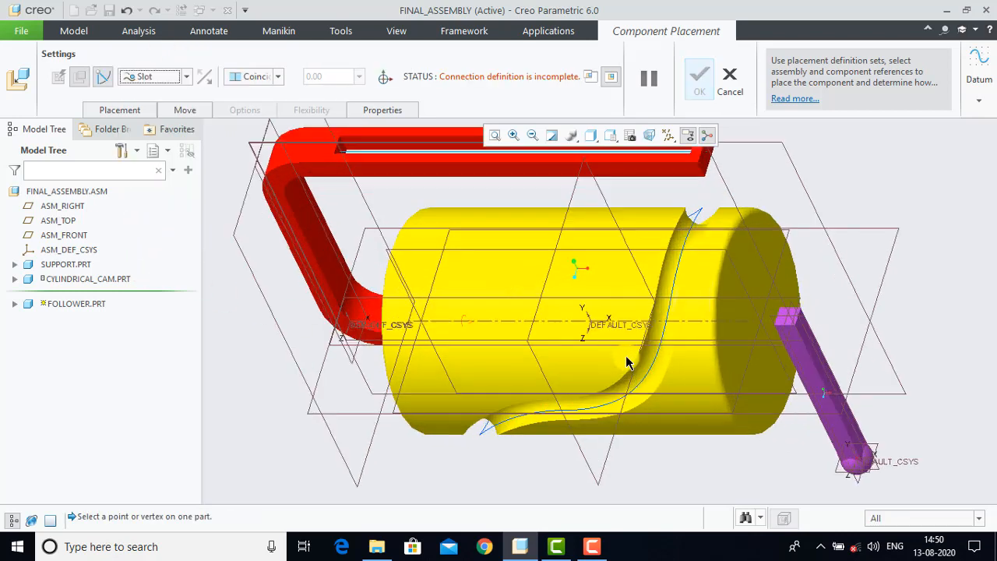
pyautogui.click(674, 283)
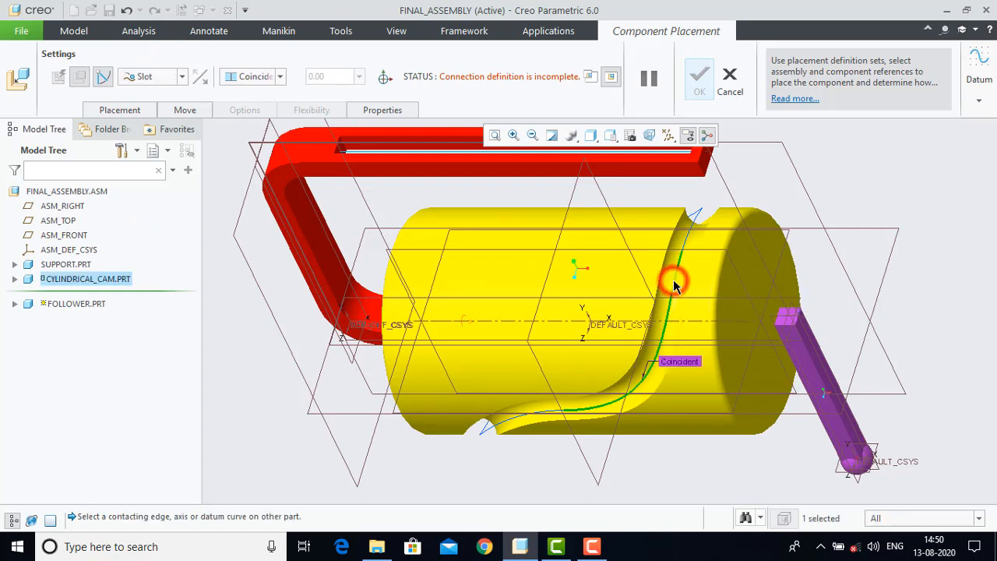
pyautogui.click(694, 214)
pyautogui.moveTo(781, 315); pyautogui.dragTo(745, 370, button='middle')
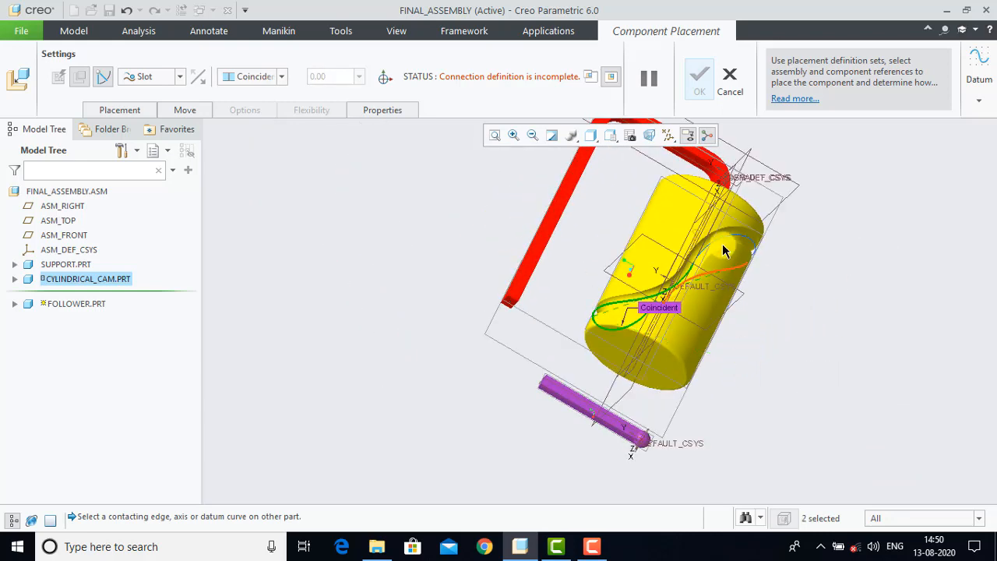
pyautogui.scroll(5, 733, 242)
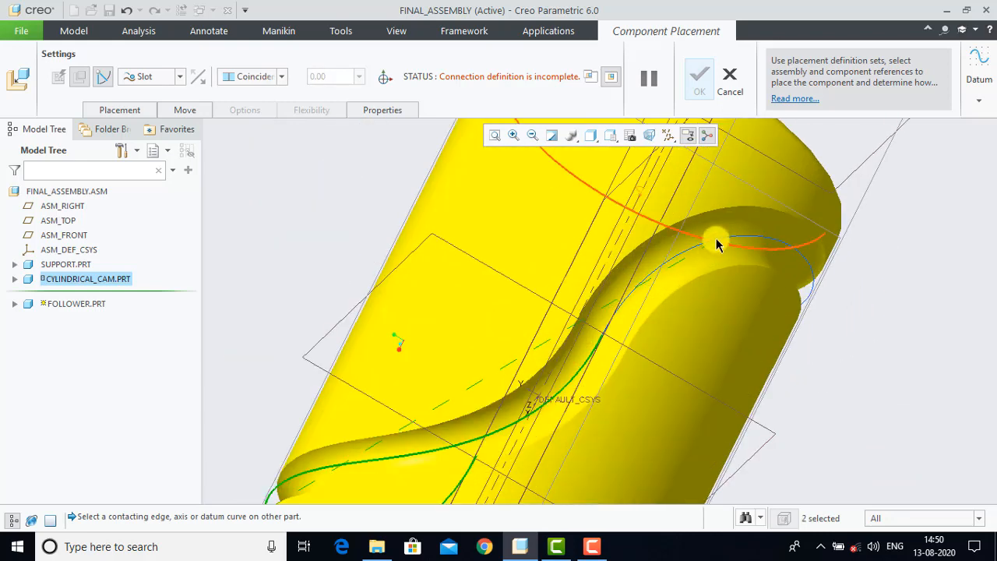
pyautogui.click(725, 237)
pyautogui.scroll(-6, 775, 284)
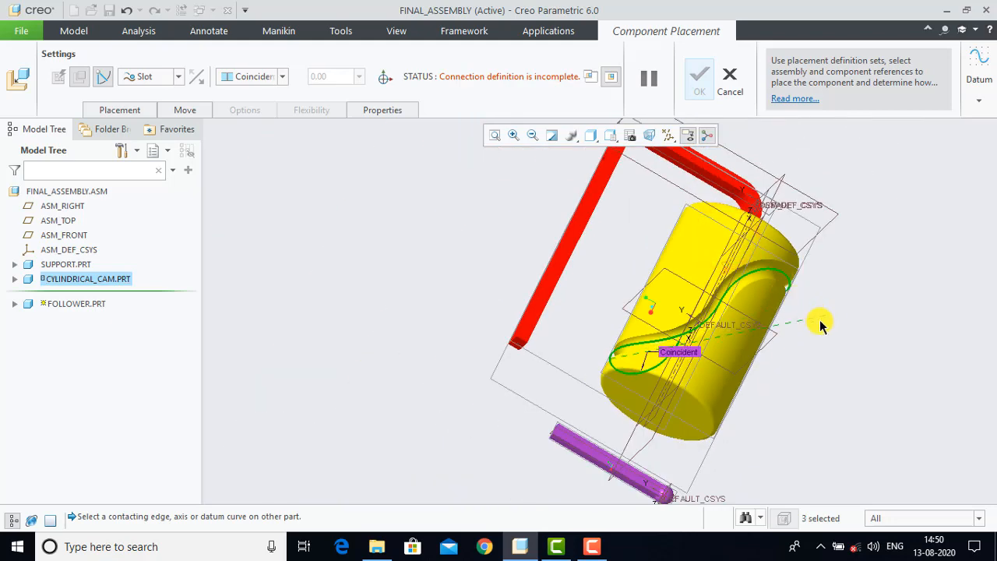
pyautogui.moveTo(818, 325); pyautogui.dragTo(653, 383, button='middle')
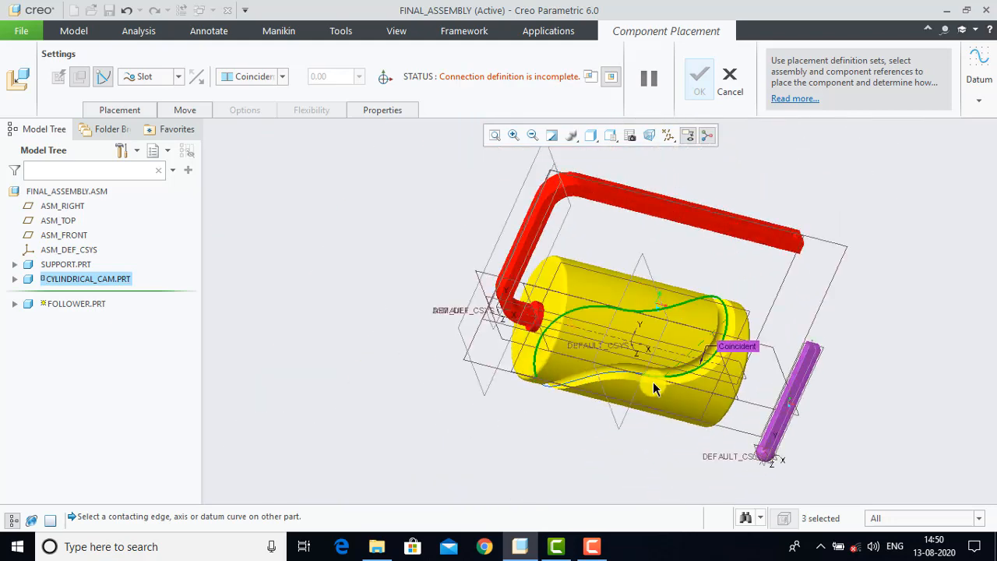
pyautogui.click(582, 378)
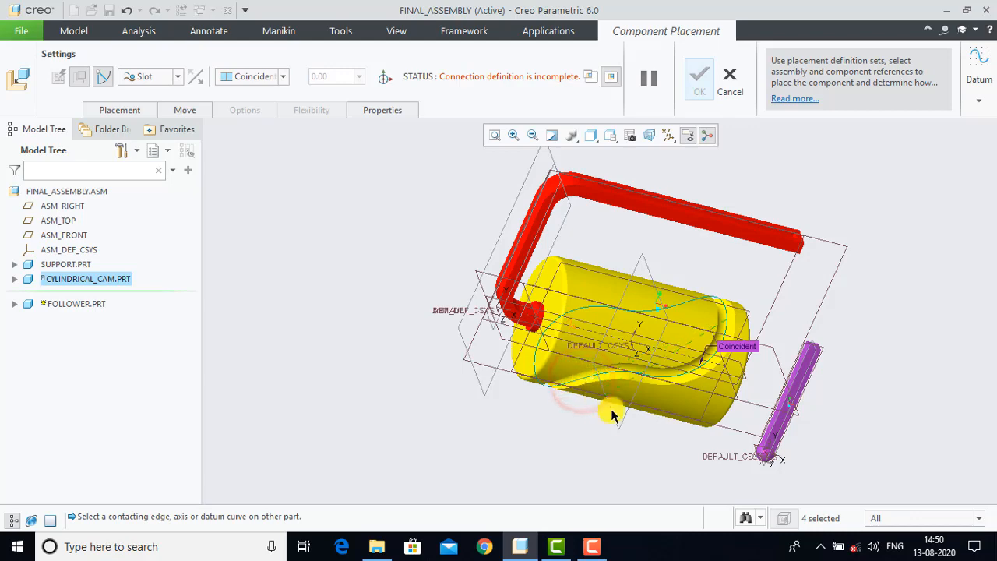
pyautogui.scroll(-2, 624, 419)
pyautogui.scroll(1, 651, 417)
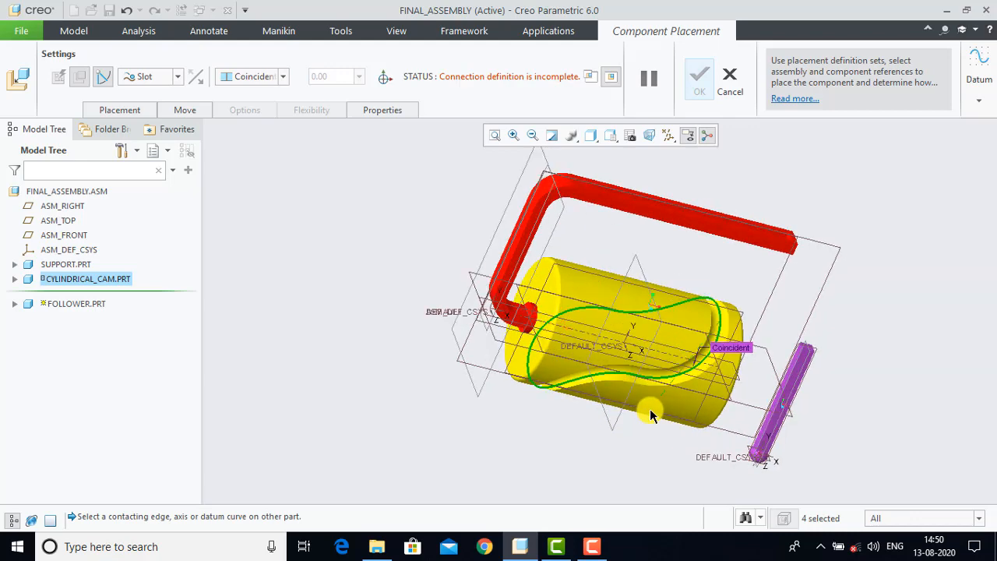
pyautogui.moveTo(652, 417); pyautogui.dragTo(735, 418, button='middle')
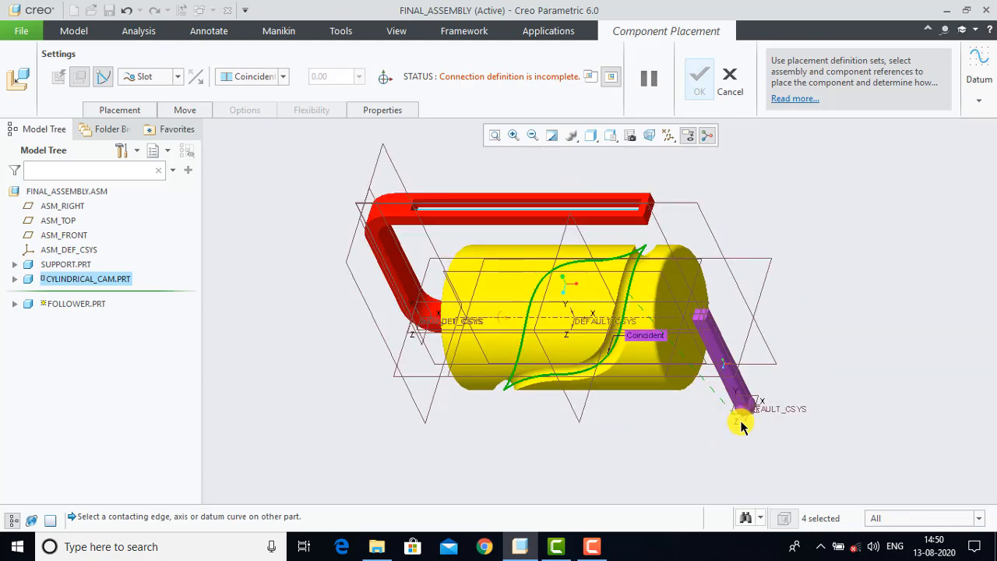
# Step: Pick datum point PNT0 at the follower's rounded end as the point that follows the cam groove curve
pyautogui.scroll(3, 753, 411)
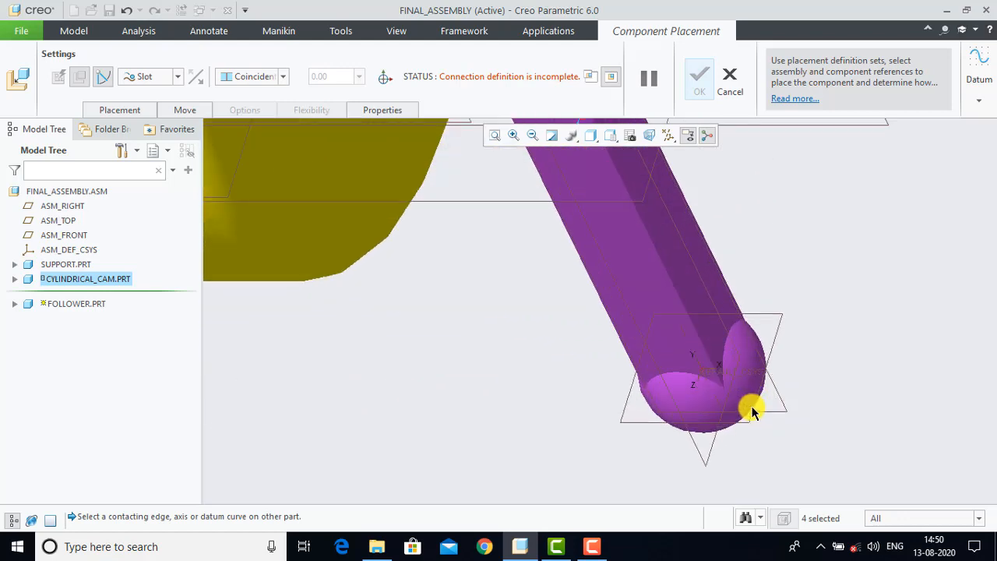
pyautogui.scroll(1, 754, 411)
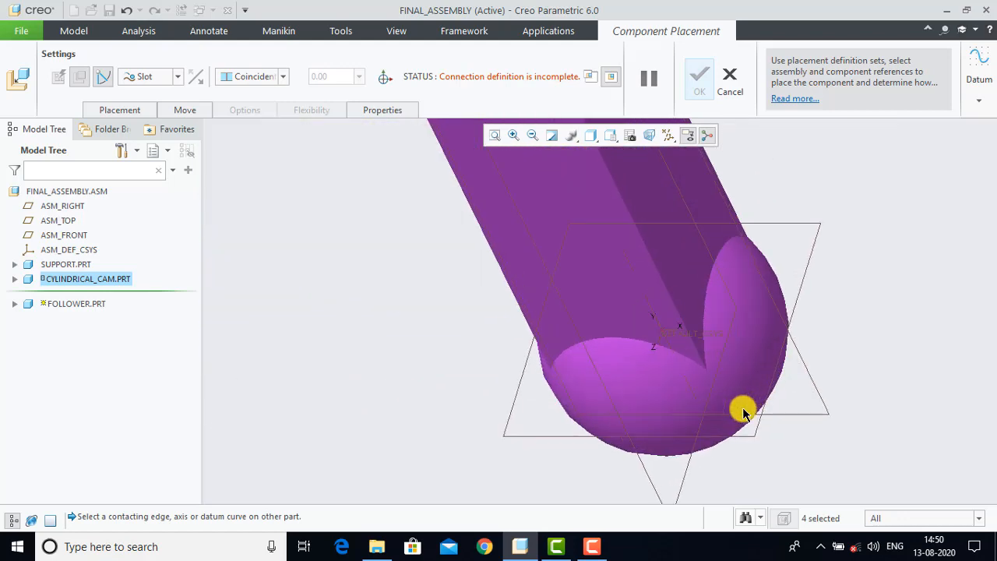
pyautogui.click(663, 333)
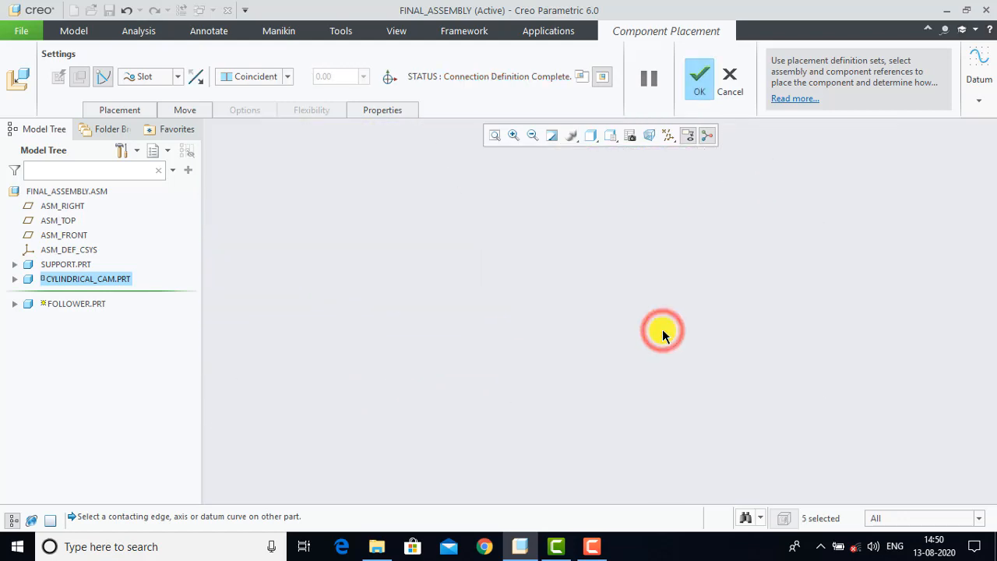
# Step: Add a second connection set to the follower's placement and set its type to General
pyautogui.scroll(1, 633, 338)
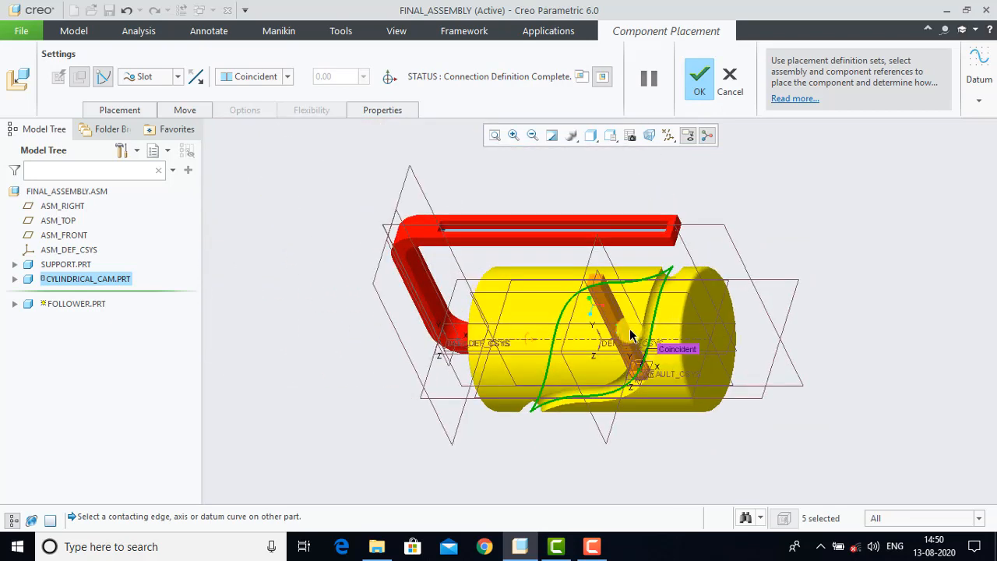
pyautogui.scroll(1, 572, 302)
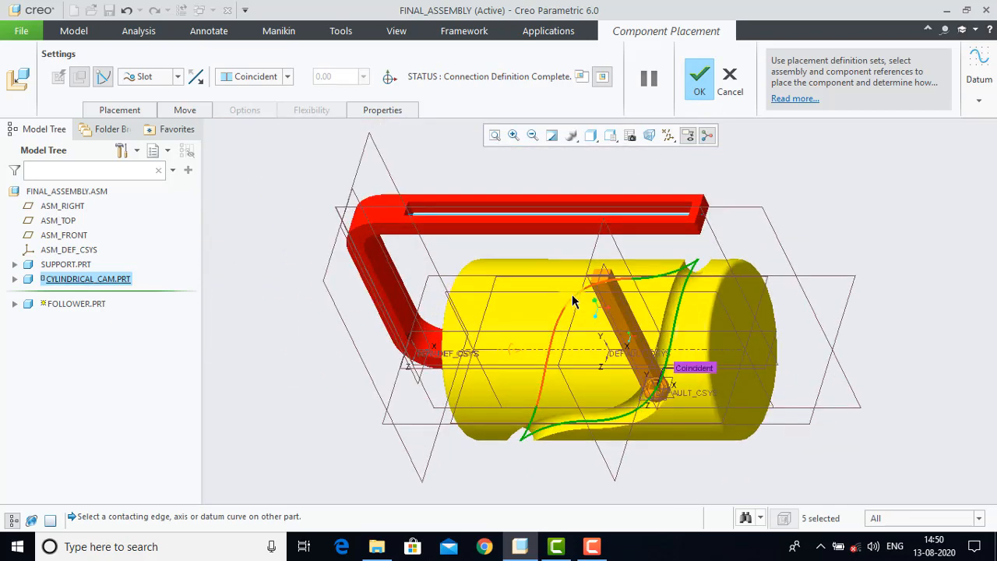
pyautogui.click(124, 111)
pyautogui.click(129, 153)
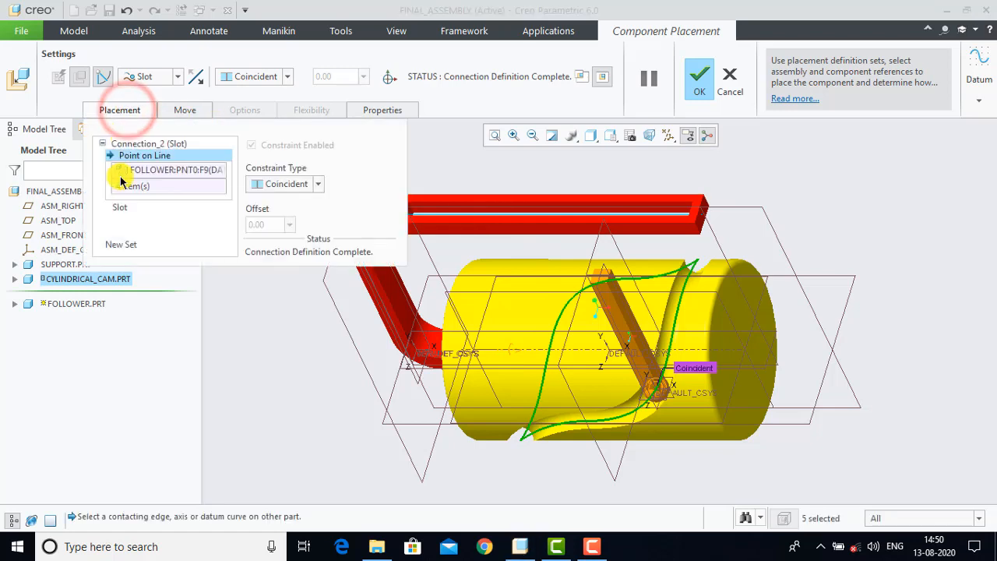
pyautogui.click(120, 244)
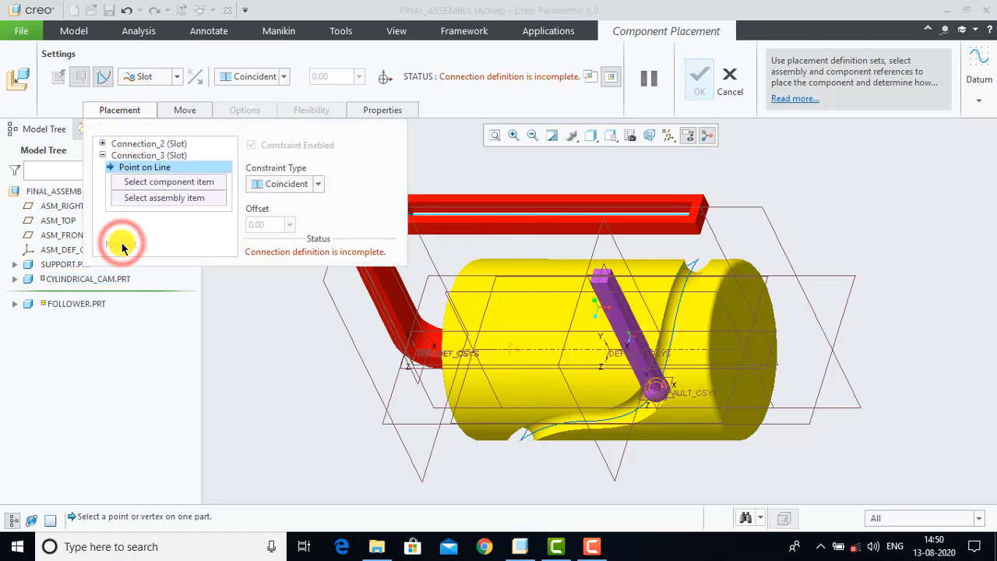
pyautogui.scroll(-5, 606, 211)
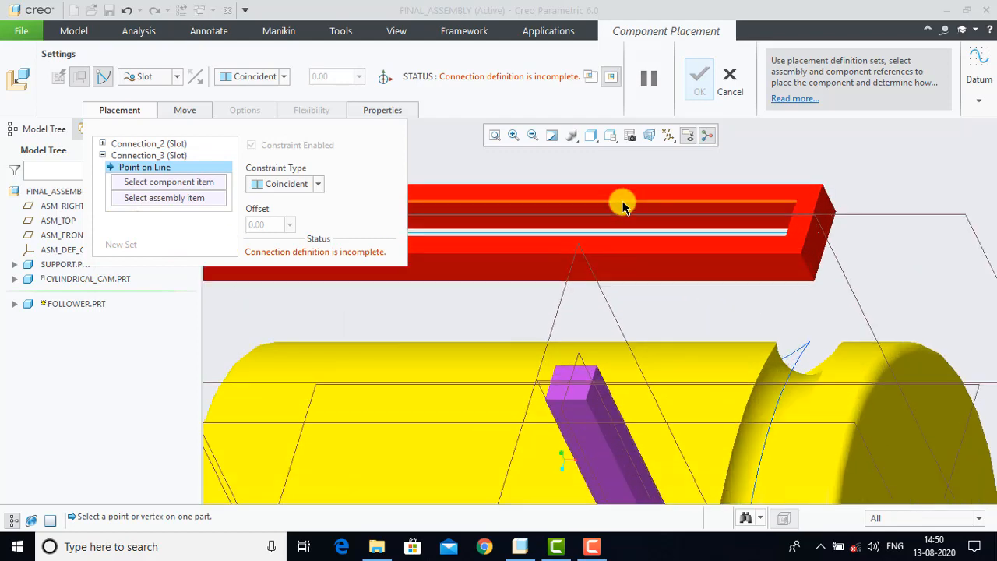
pyautogui.scroll(-3, 636, 217)
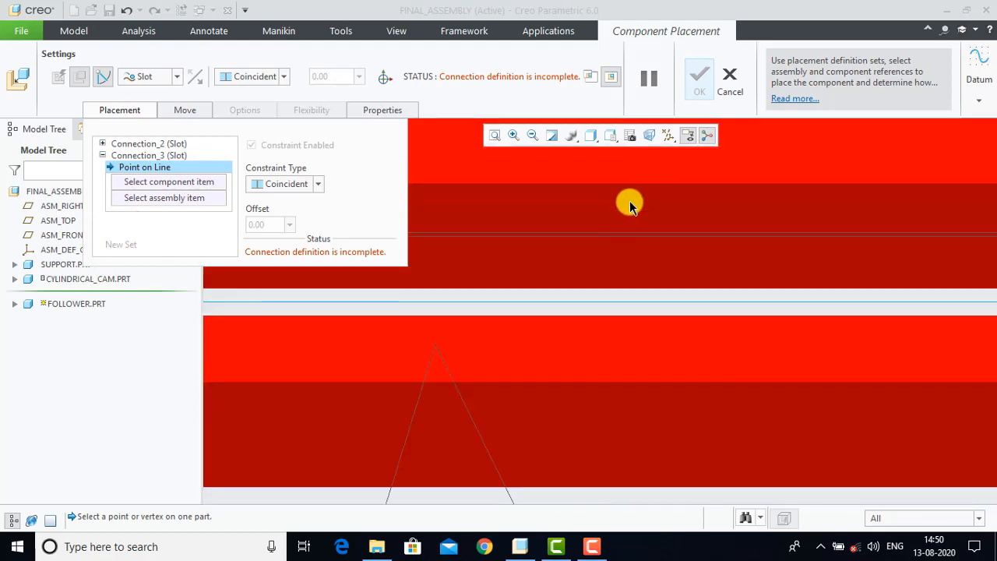
pyautogui.click(151, 75)
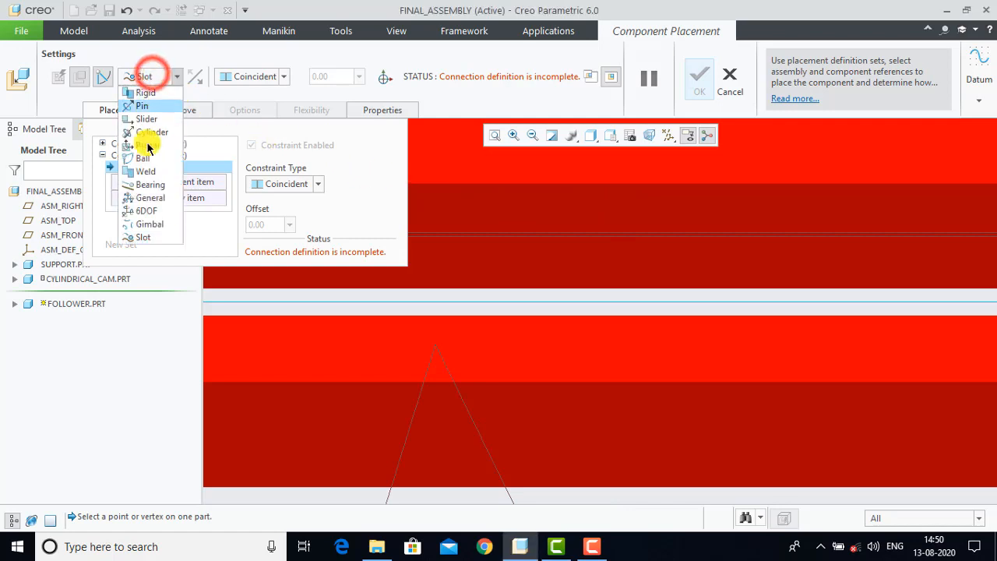
pyautogui.click(150, 197)
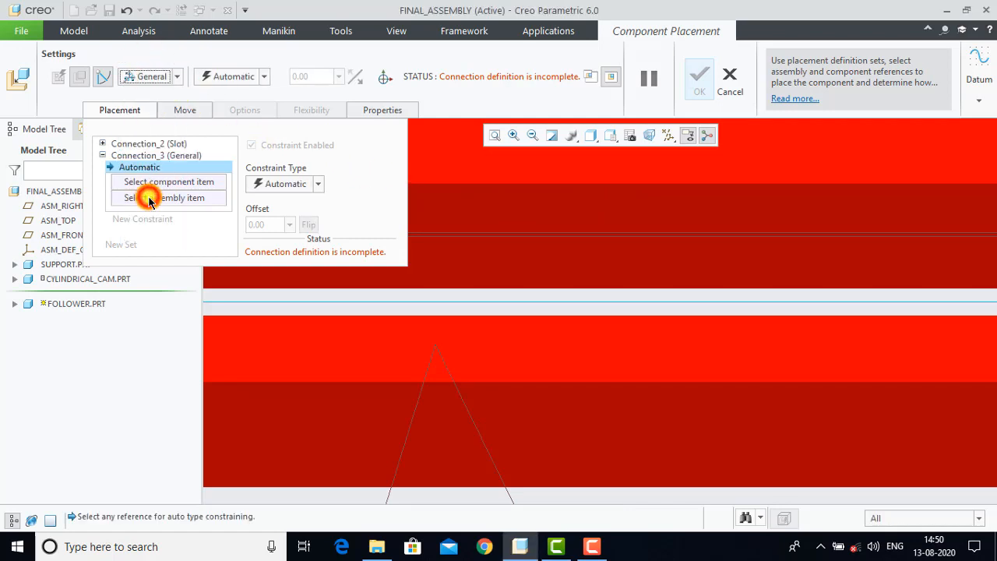
# Step: Make a side face of the follower coincident with the long inner face of the support arm's slot
pyautogui.click(651, 207)
pyautogui.scroll(-5, 678, 249)
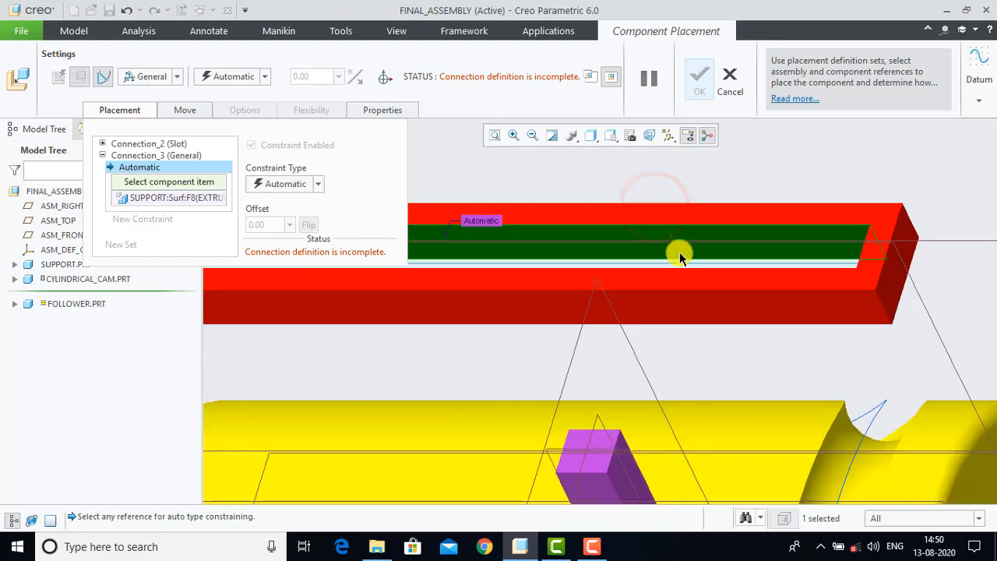
pyautogui.moveTo(859, 401); pyautogui.dragTo(781, 441, button='middle')
pyautogui.scroll(8, 608, 332)
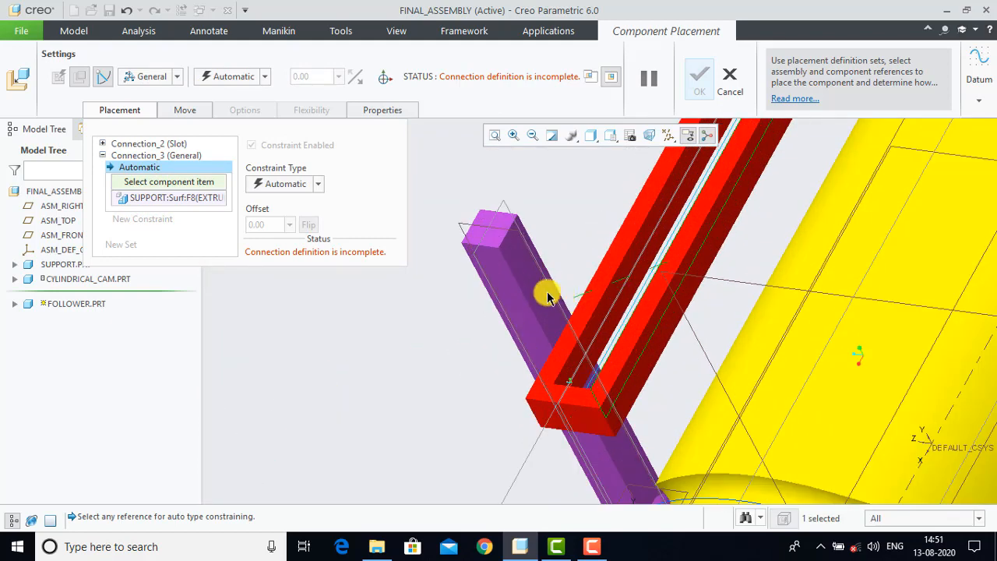
pyautogui.click(535, 285)
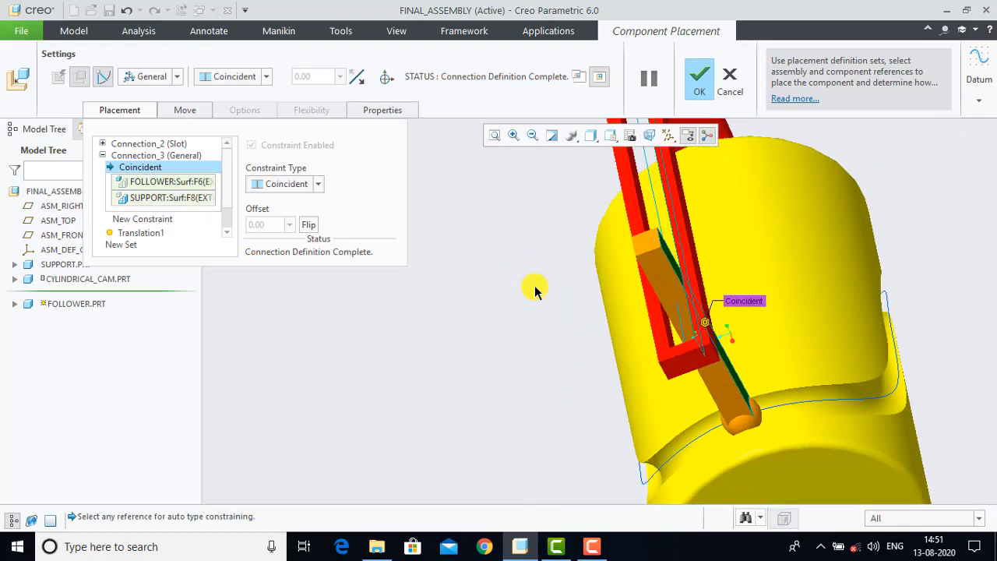
pyautogui.scroll(6, 639, 249)
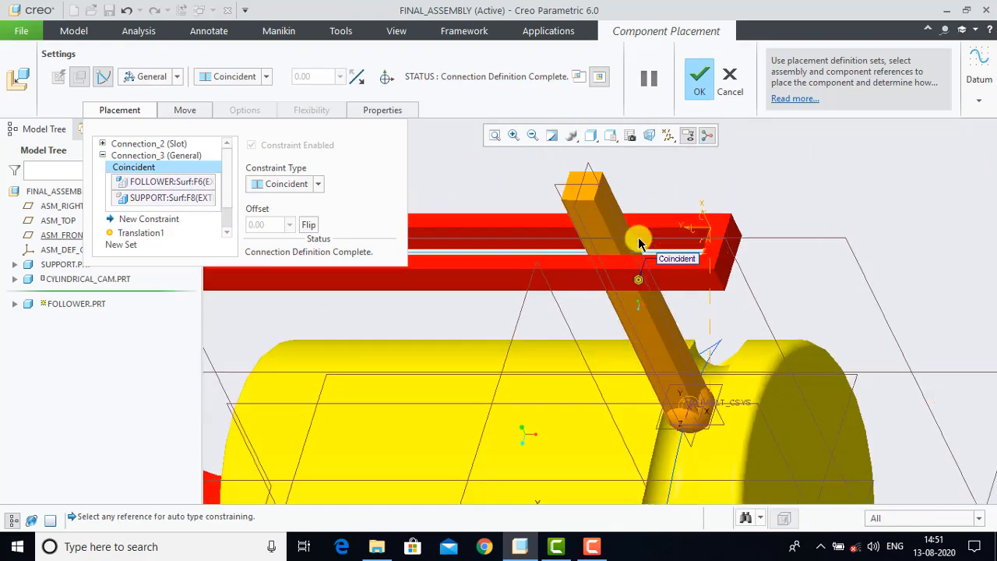
# Step: Constrain the follower's adjacent side face Parallel to the end face of the support's slot and complete the follower placement
pyautogui.click(589, 235)
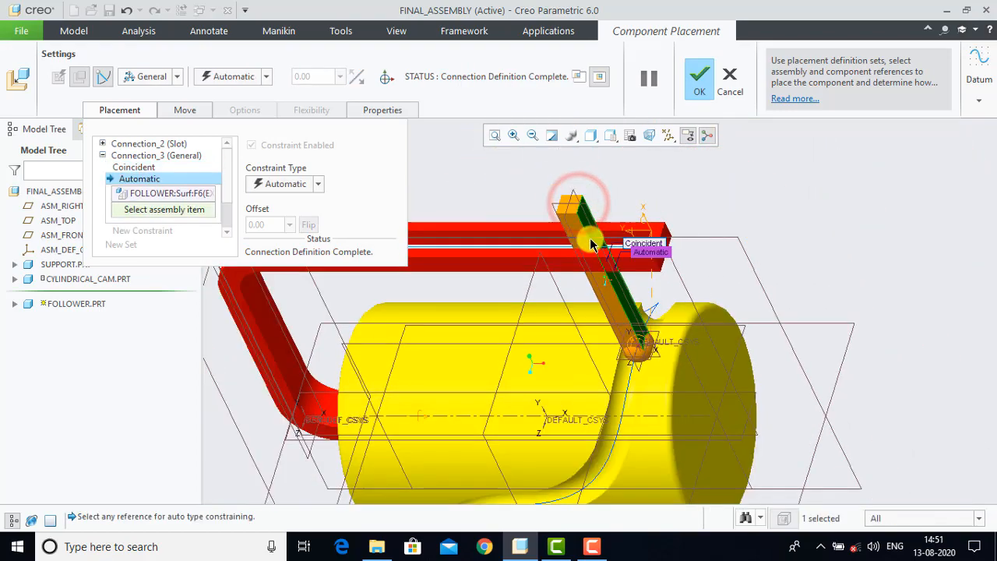
pyautogui.moveTo(798, 249); pyautogui.dragTo(739, 196, button='middle')
pyautogui.scroll(3, 703, 194)
pyautogui.scroll(2, 697, 197)
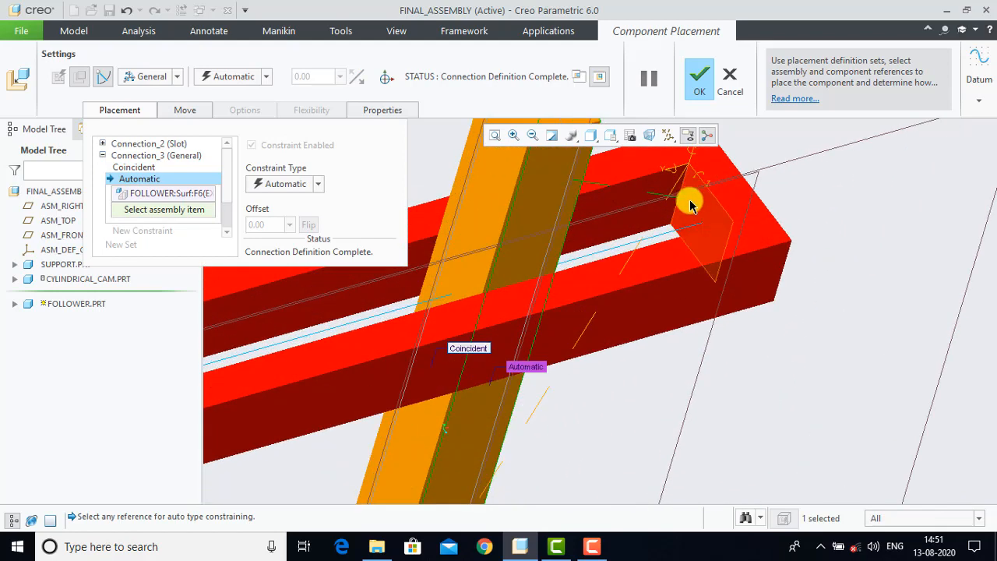
pyautogui.click(690, 198)
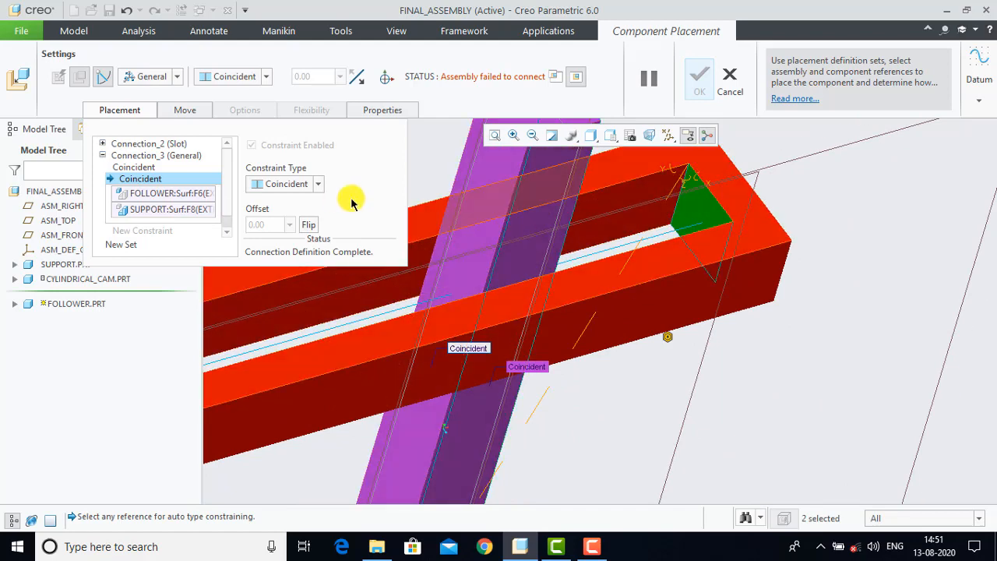
pyautogui.click(304, 185)
pyautogui.click(287, 212)
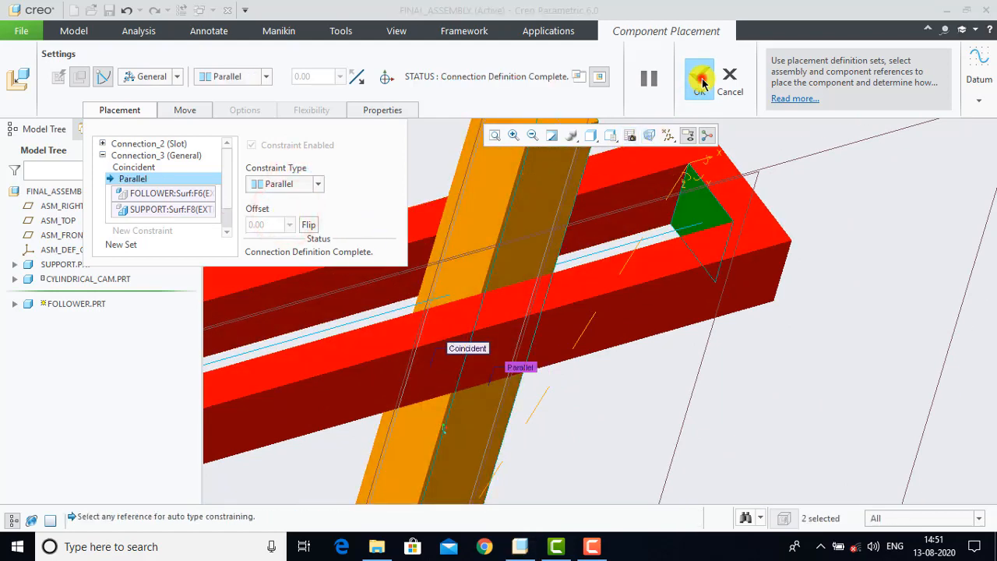
pyautogui.click(698, 78)
# Step: Turn off the display of all datum axes, points, coordinate systems and planes
pyautogui.scroll(-8, 806, 204)
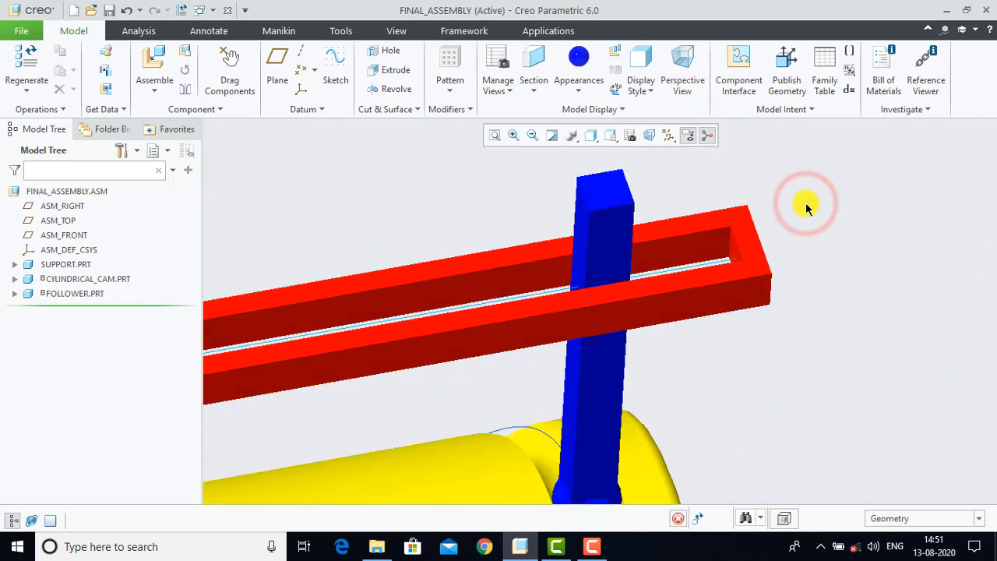
pyautogui.scroll(3, 606, 290)
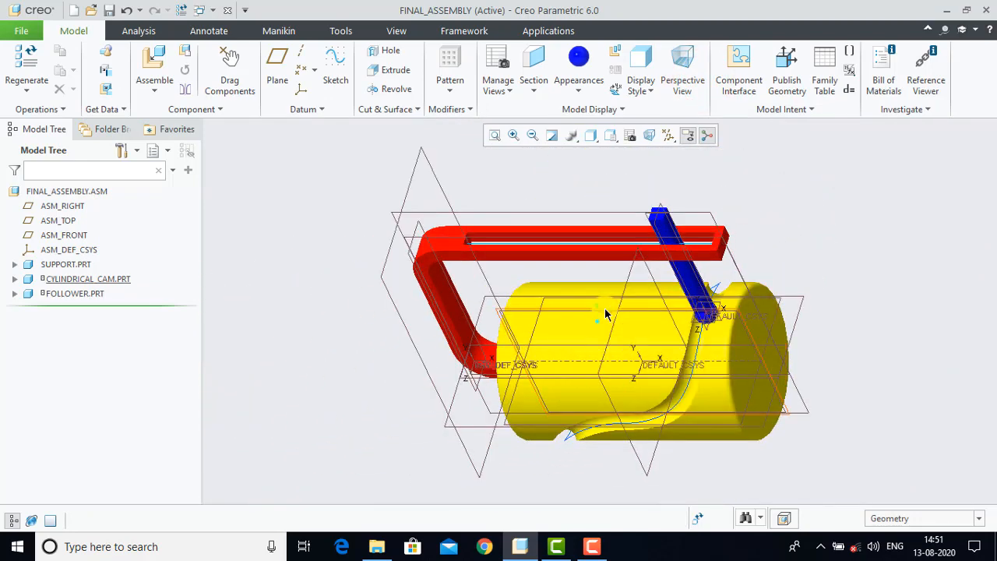
pyautogui.scroll(-2, 623, 336)
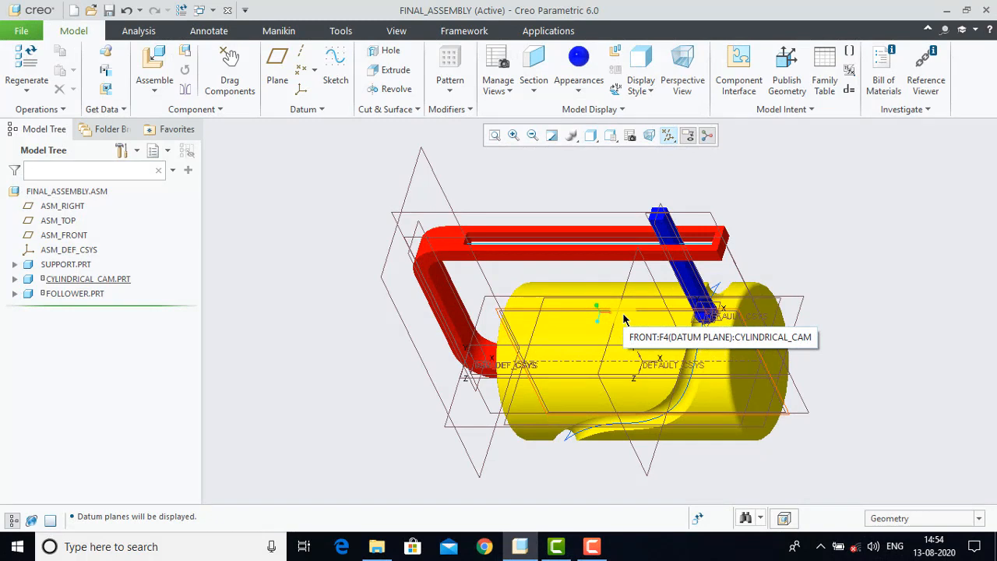
pyautogui.click(667, 136)
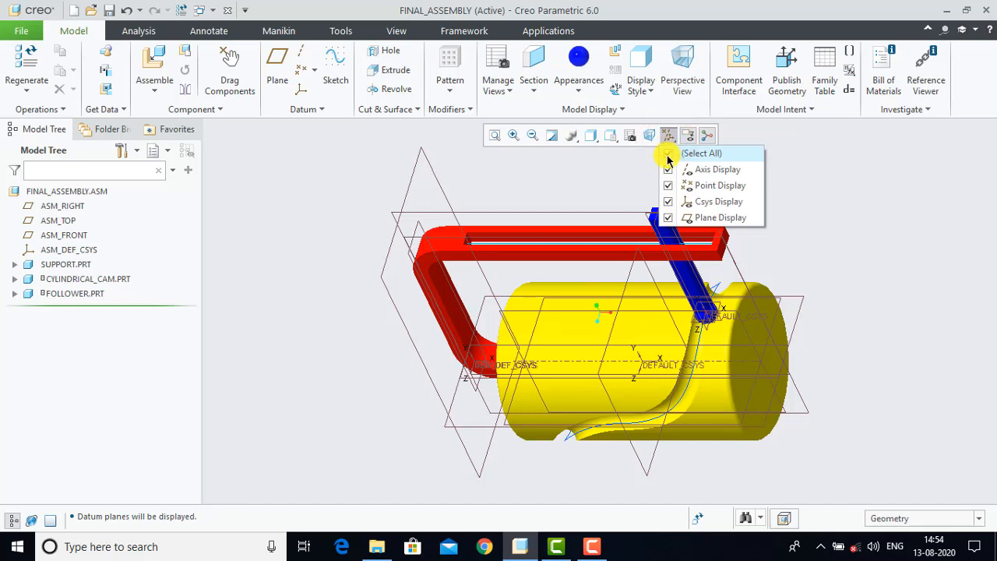
pyautogui.click(669, 154)
pyautogui.click(768, 257)
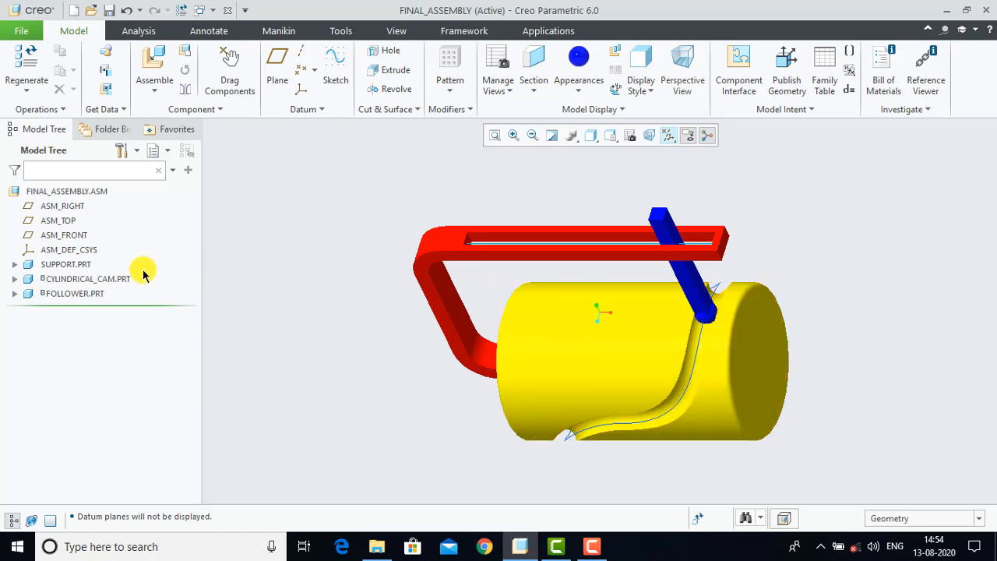
# Step: Hide the projected groove curve Project 1 of CYLINDRICAL_CAM.PRT
pyautogui.click(15, 281)
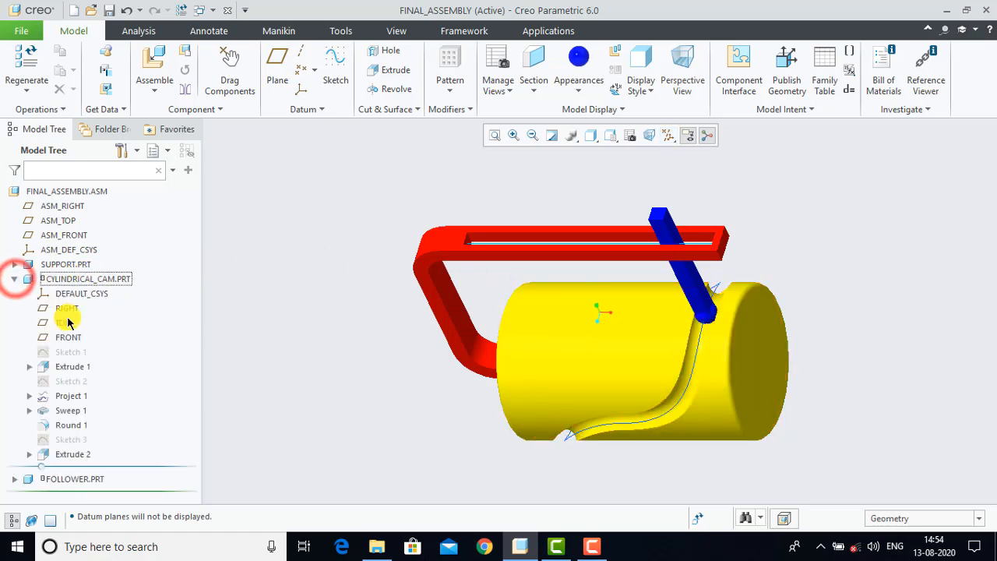
pyautogui.rightClick(67, 398)
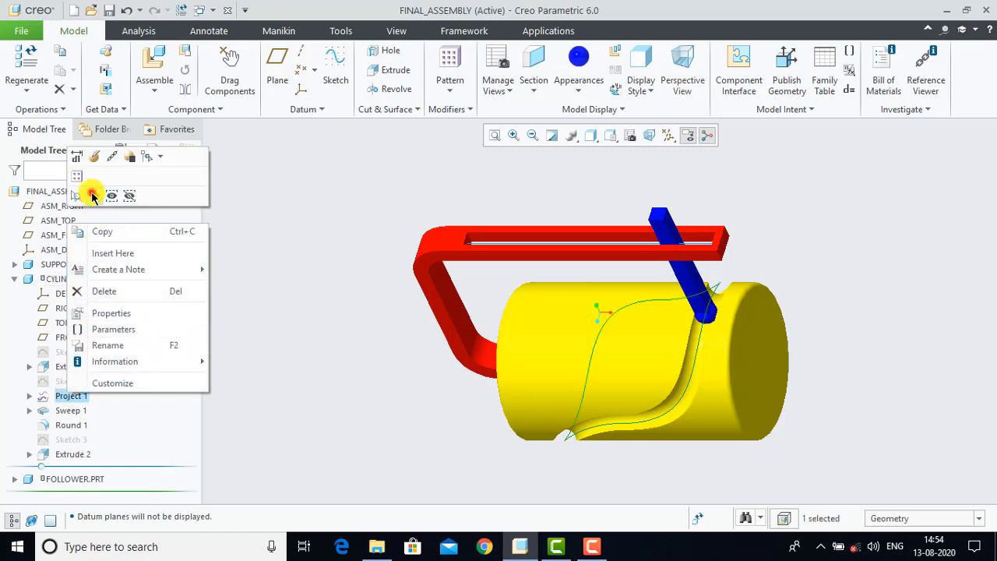
pyautogui.click(92, 194)
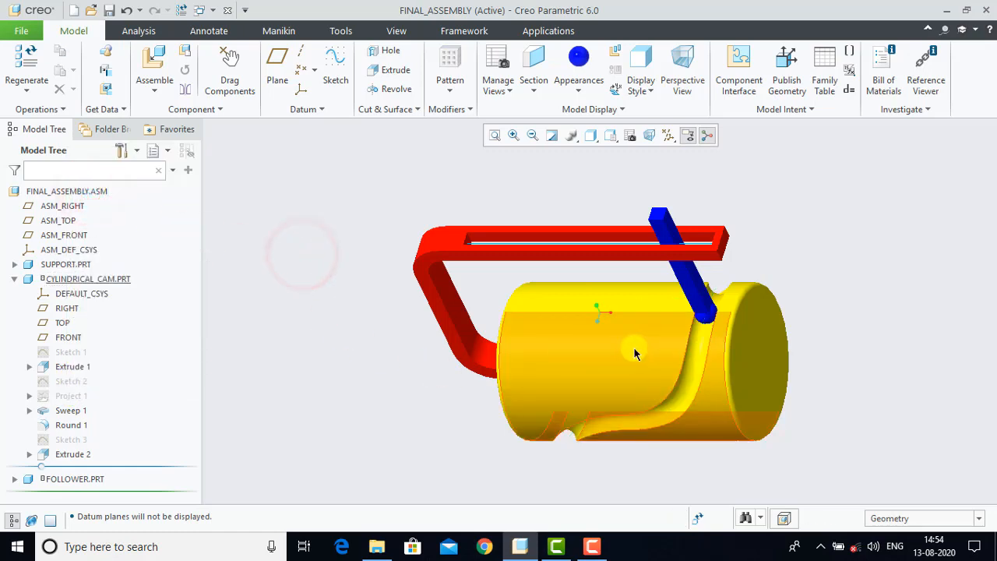
pyautogui.scroll(-2, 631, 352)
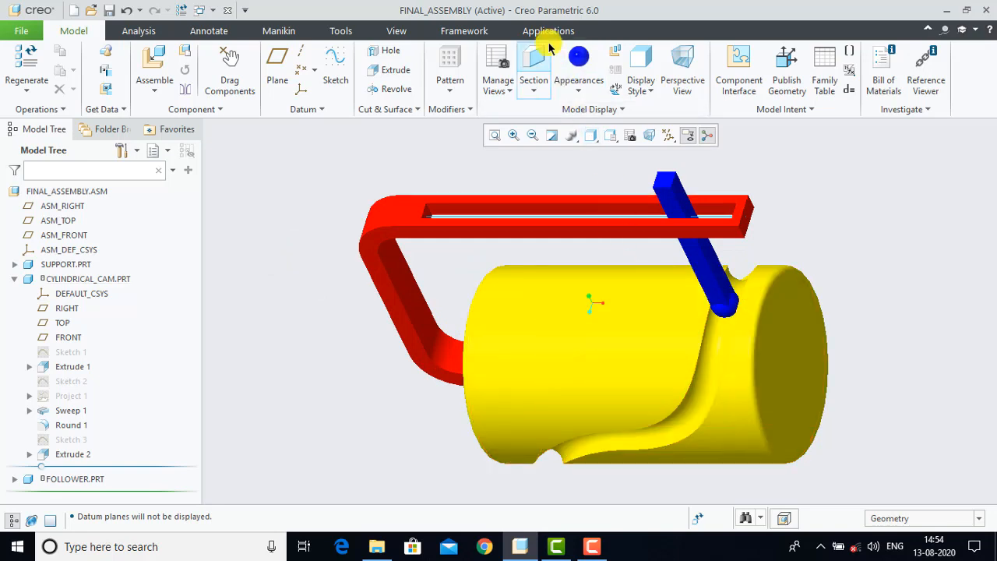
# Step: Switch to the Mechanism application and start a servo motor on the cam's pin connection rotation axis
pyautogui.click(546, 33)
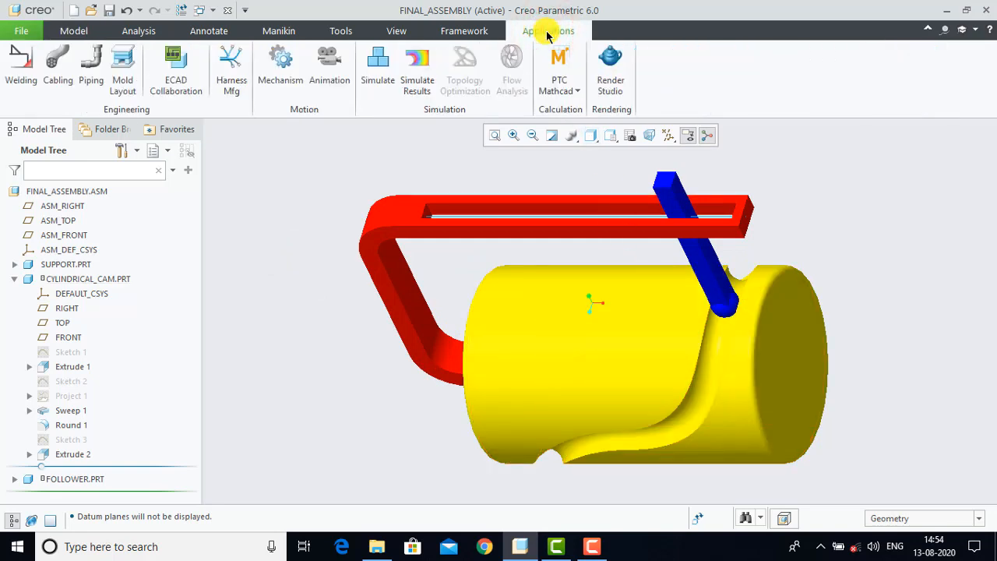
pyautogui.click(282, 68)
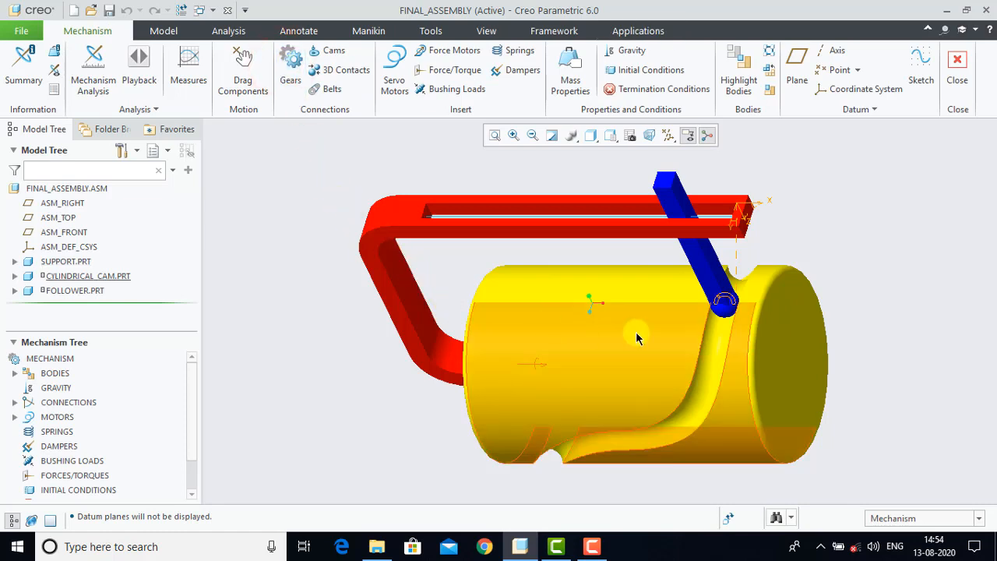
pyautogui.scroll(2, 636, 331)
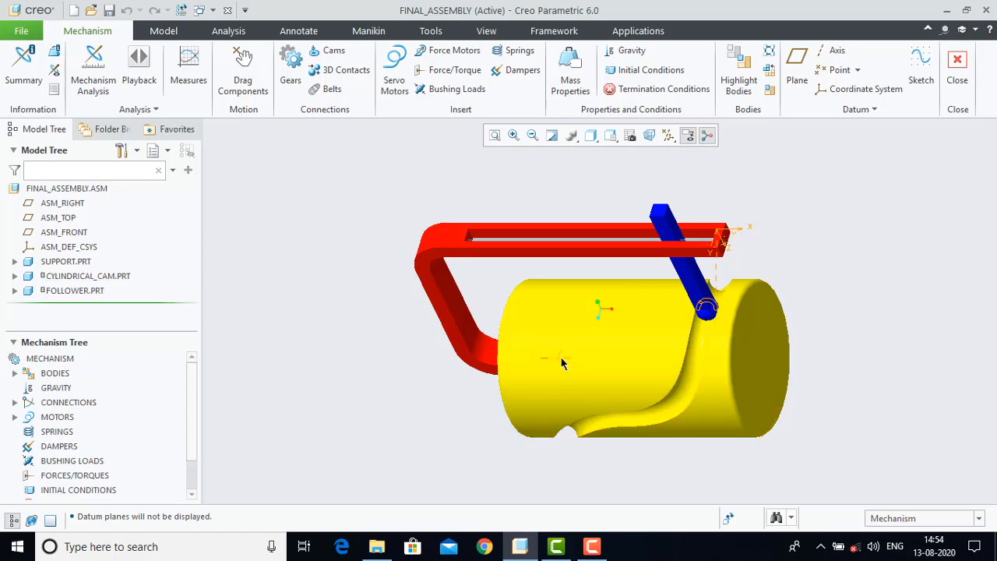
pyautogui.click(396, 81)
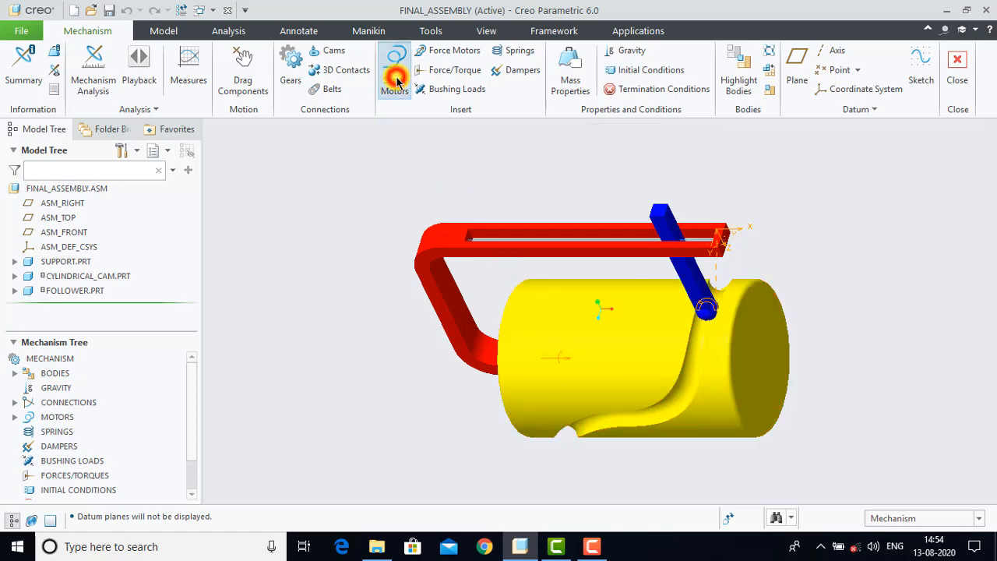
pyautogui.click(560, 358)
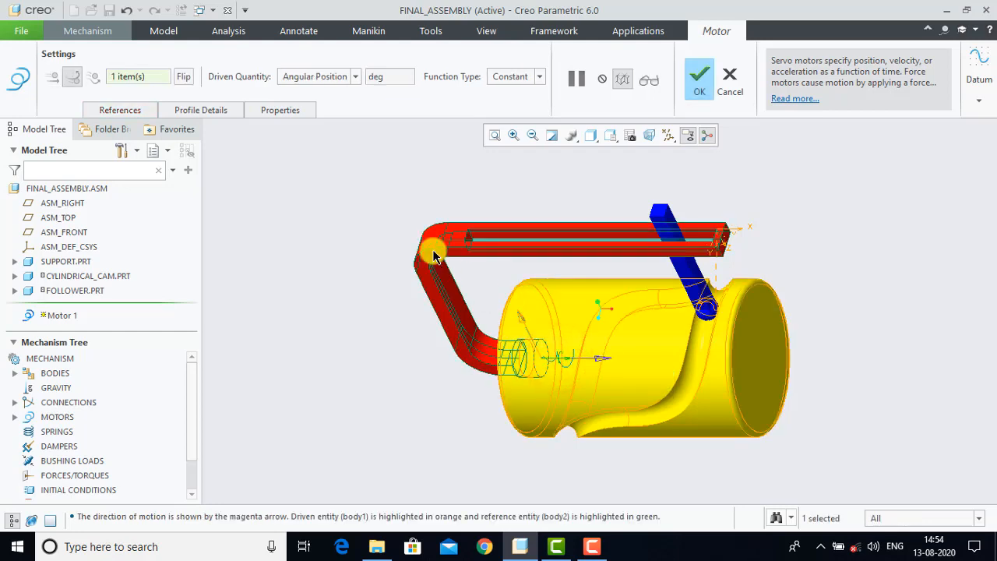
# Step: Set the motor's driven quantity to Angular Velocity with a Constant function type
pyautogui.click(213, 110)
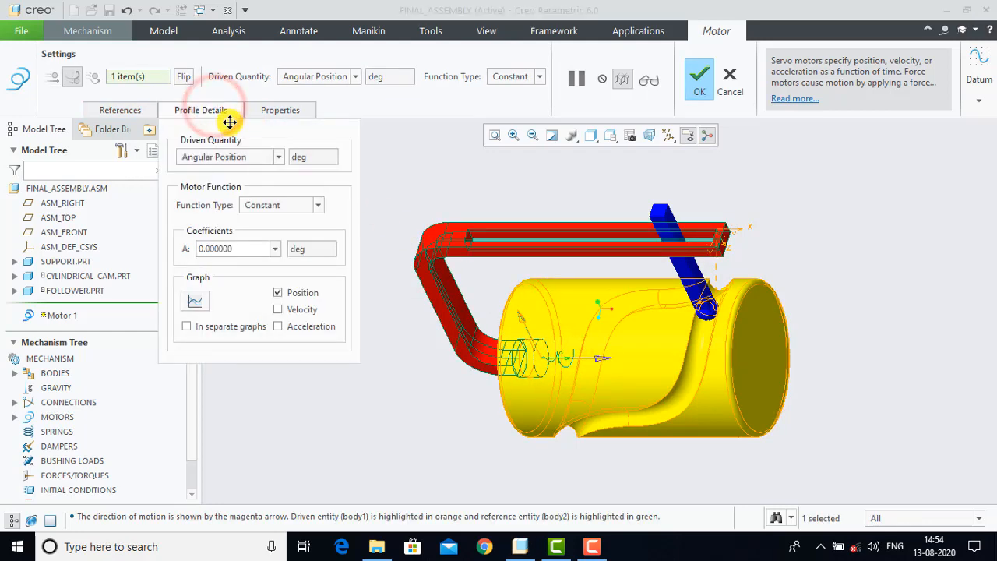
pyautogui.click(241, 160)
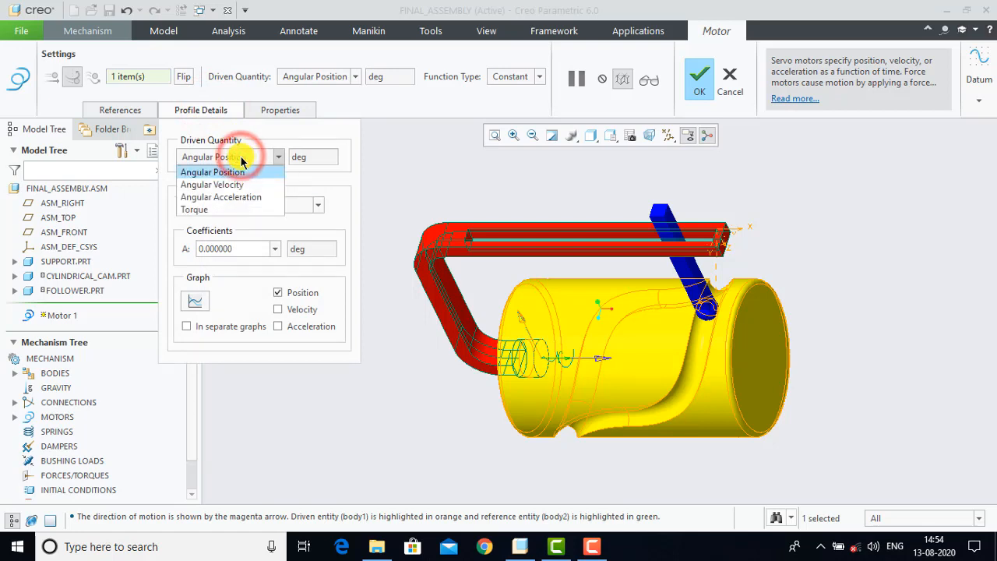
pyautogui.click(239, 186)
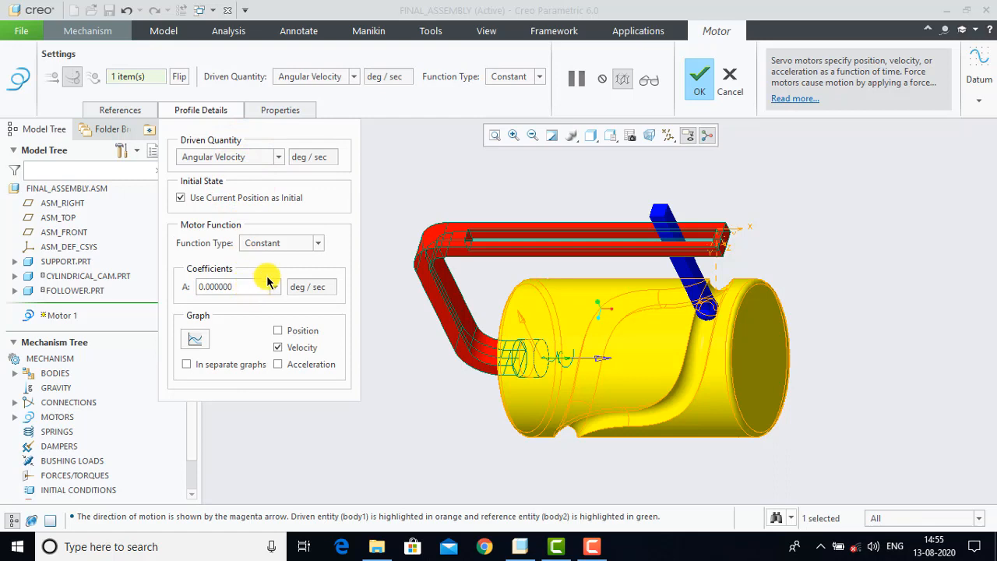
pyautogui.click(273, 243)
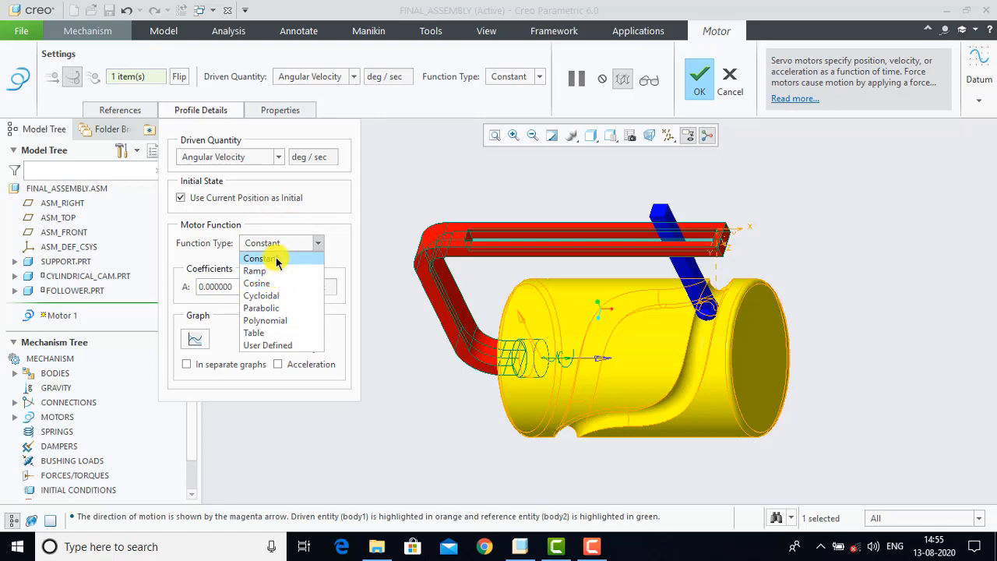
pyautogui.click(265, 259)
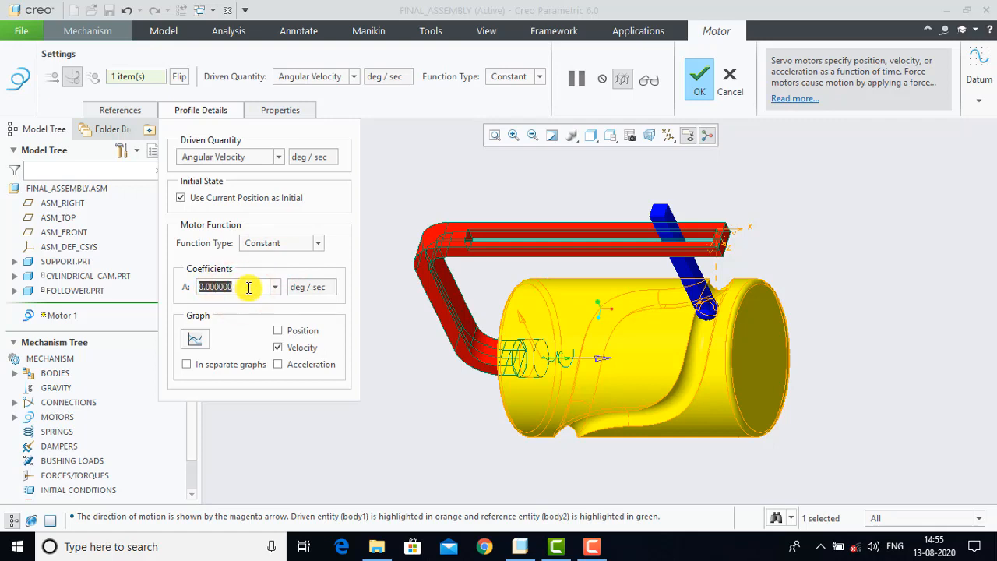
# Step: Set the servo motor's constant coefficient A to 60 deg/sec and complete the motor definition
pyautogui.write('60')
pyautogui.press('Return')
pyautogui.click(696, 87)
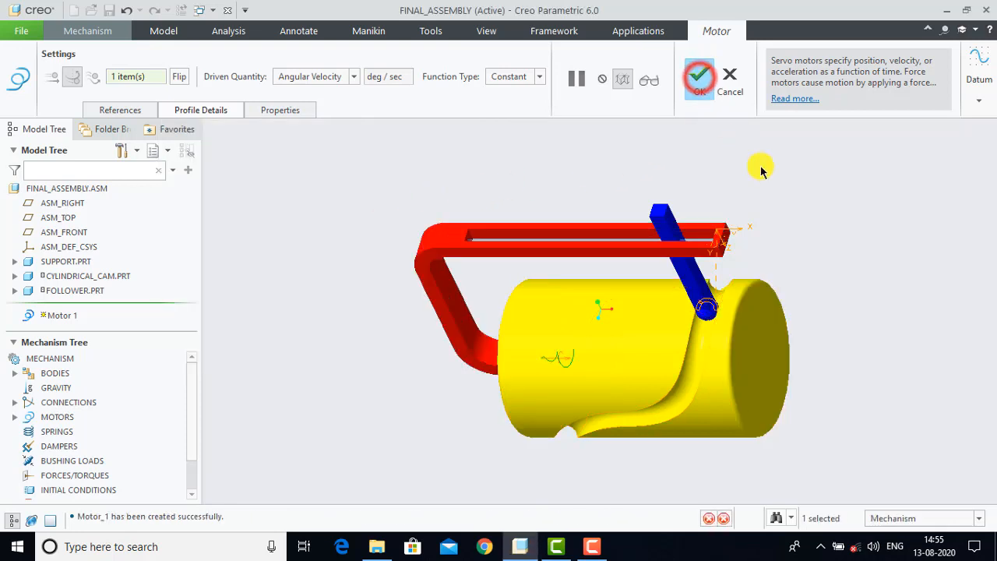
pyautogui.click(789, 221)
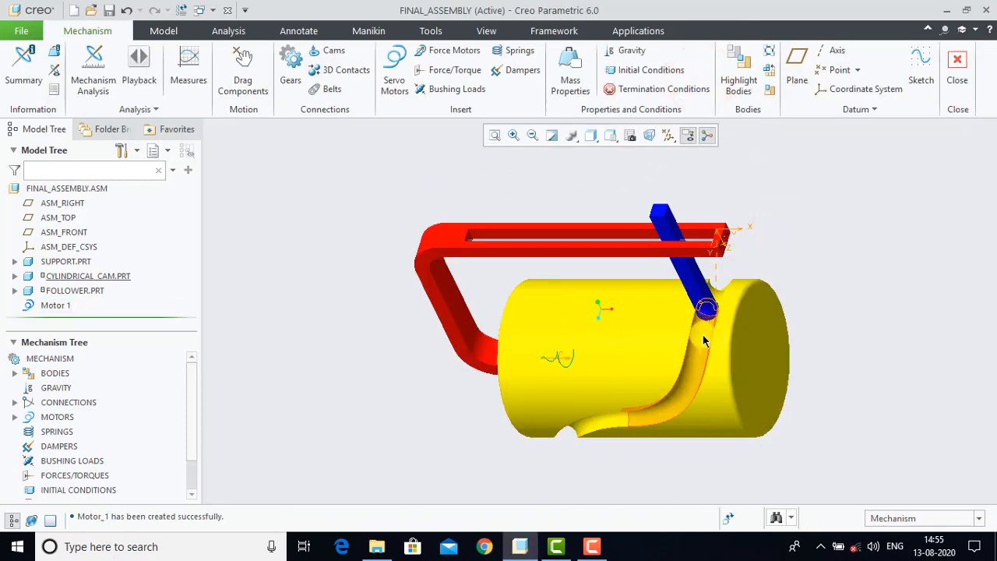
# Step: Start a new mechanism analysis definition and set its type to Kinematic
pyautogui.scroll(1, 698, 327)
pyautogui.scroll(-1, 693, 331)
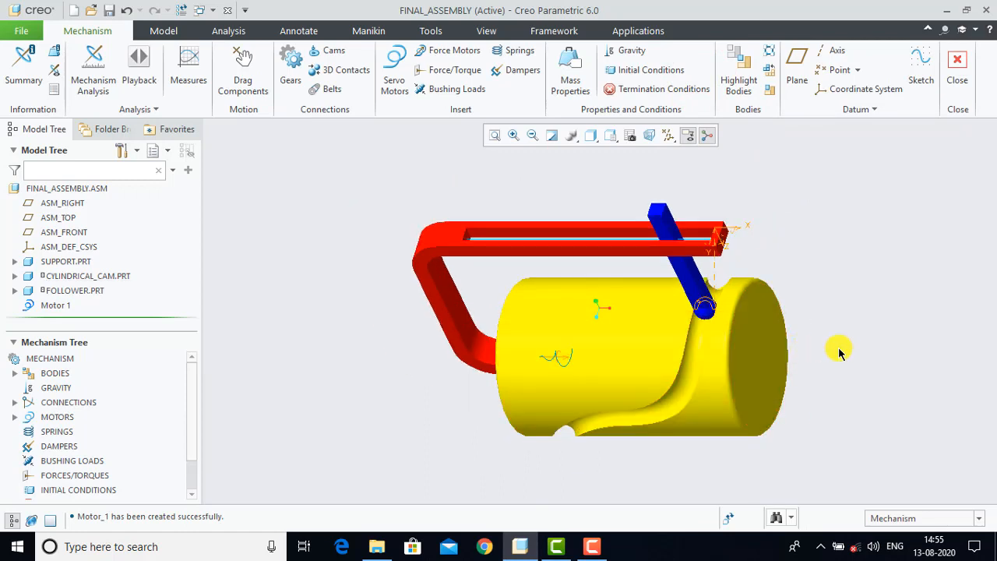
pyautogui.keyDown('shift'); pyautogui.moveTo(850, 353); pyautogui.dragTo(757, 350, button='middle'); pyautogui.keyUp('shift')
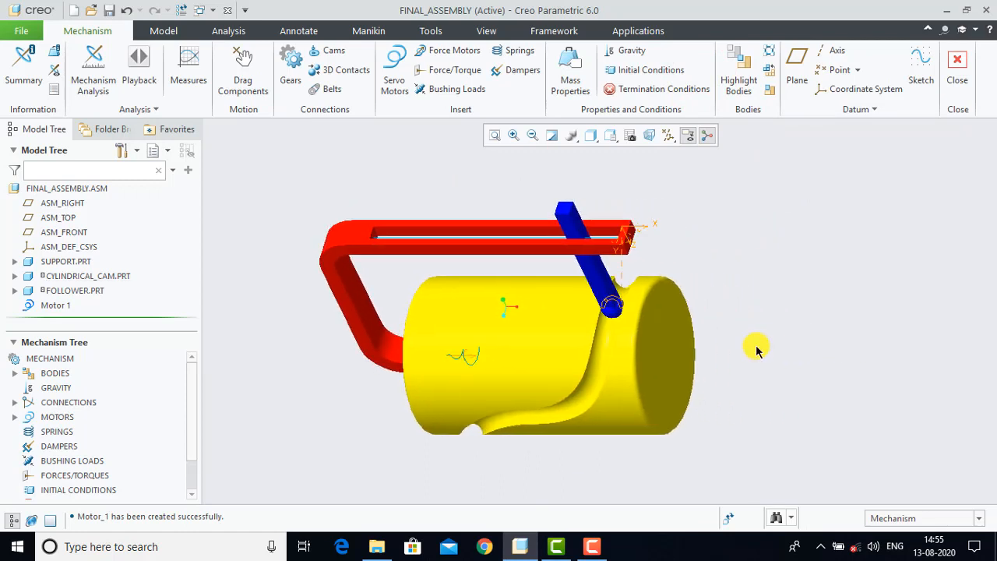
pyautogui.click(94, 53)
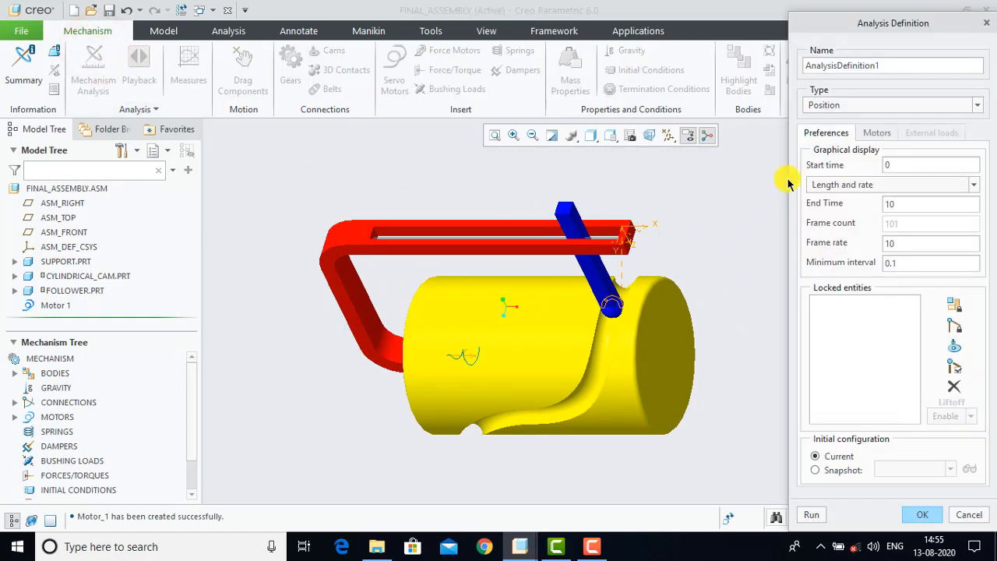
pyautogui.click(852, 105)
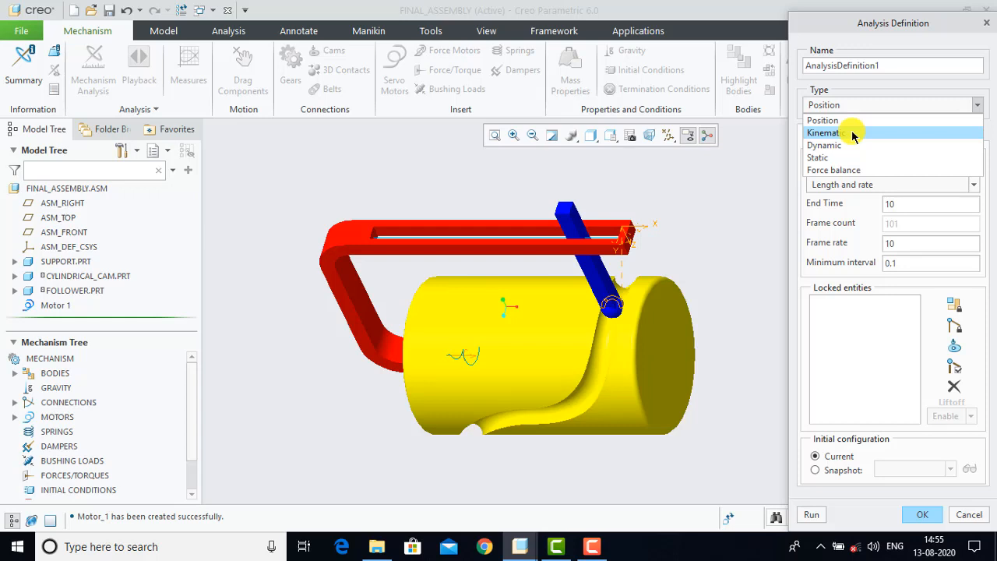
pyautogui.click(853, 133)
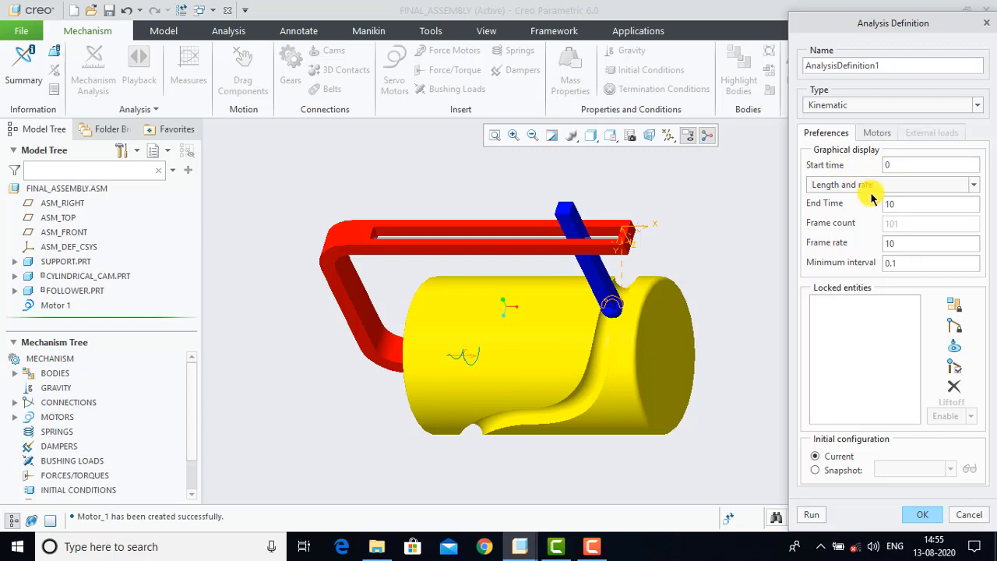
# Step: Set the kinematic analysis end time to 100 and frame rate to 30, and run the analysis
pyautogui.doubleClick(901, 203)
pyautogui.write('1')
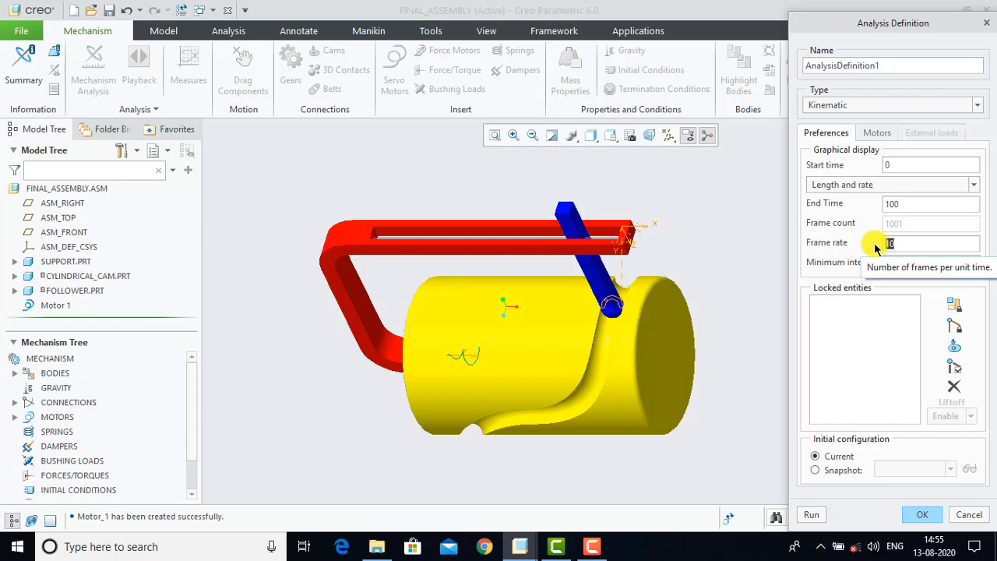
pyautogui.write('30')
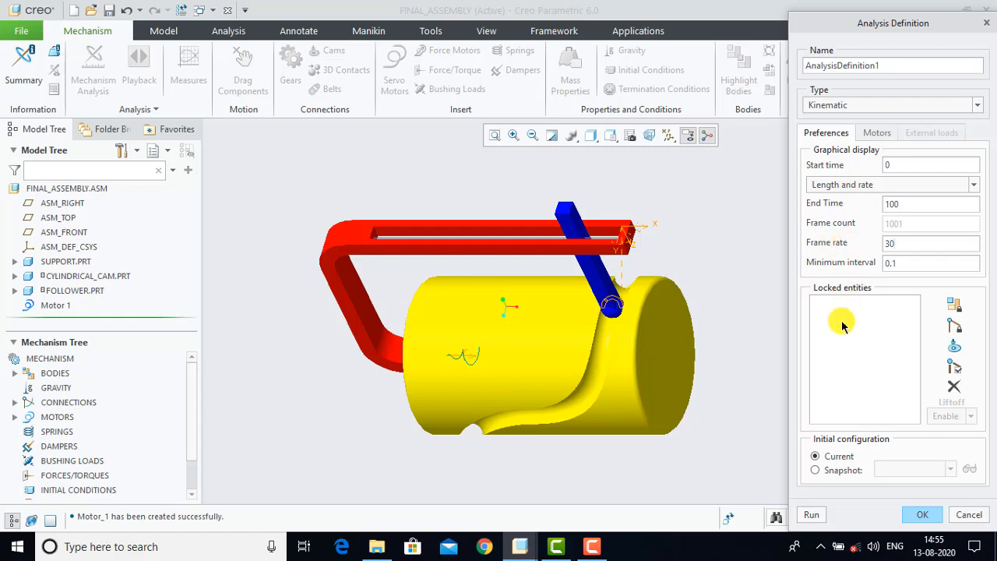
pyautogui.click(811, 515)
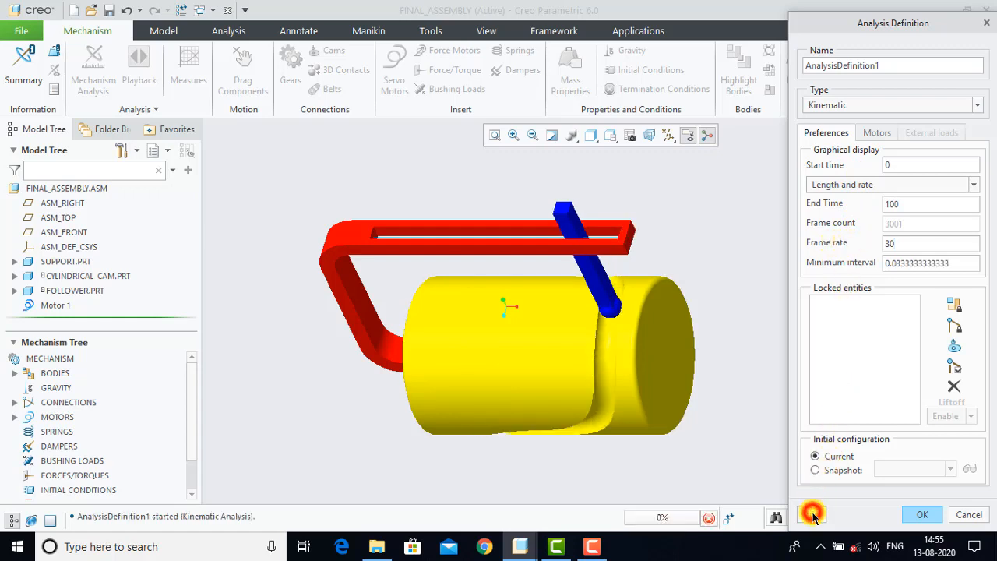